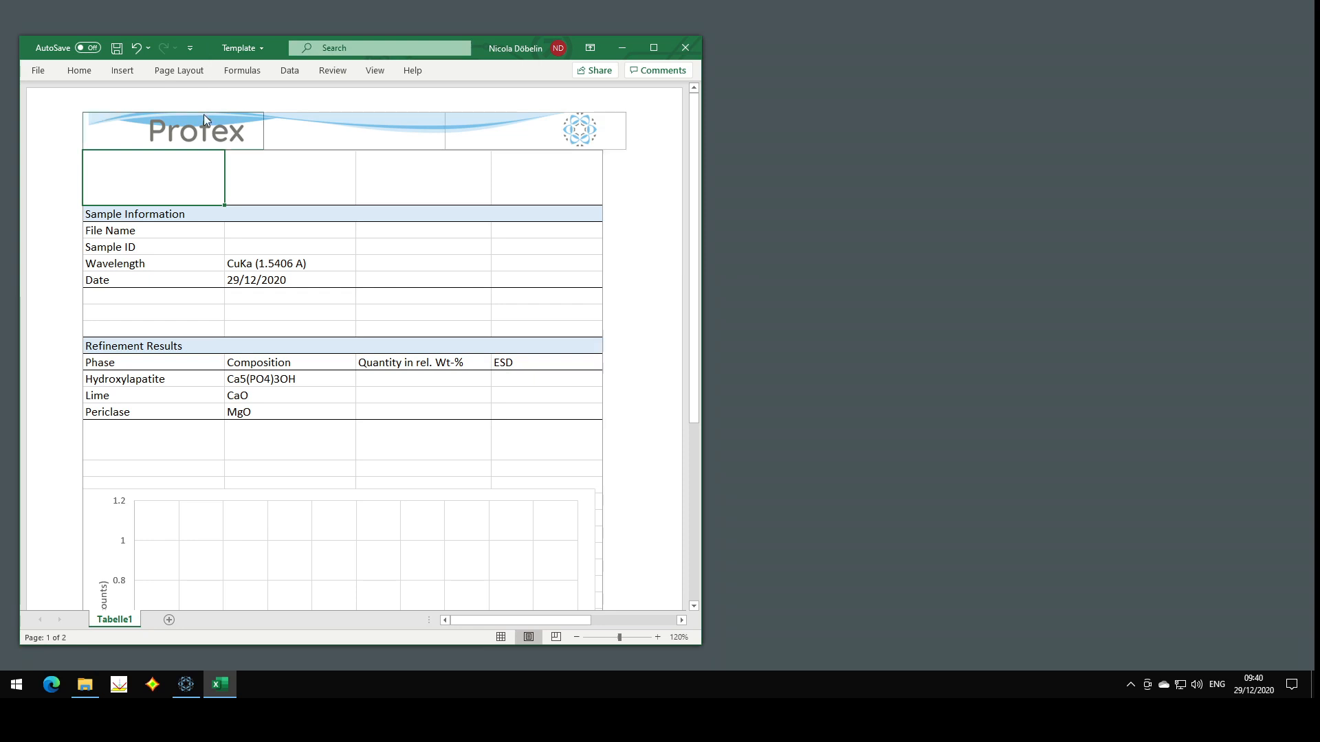
Step: Inspect the empty Excel template: blank File Name, Sample ID, quantity/ESD cells and empty chart
{"action": "left_click", "coordinate": [263, 234]}
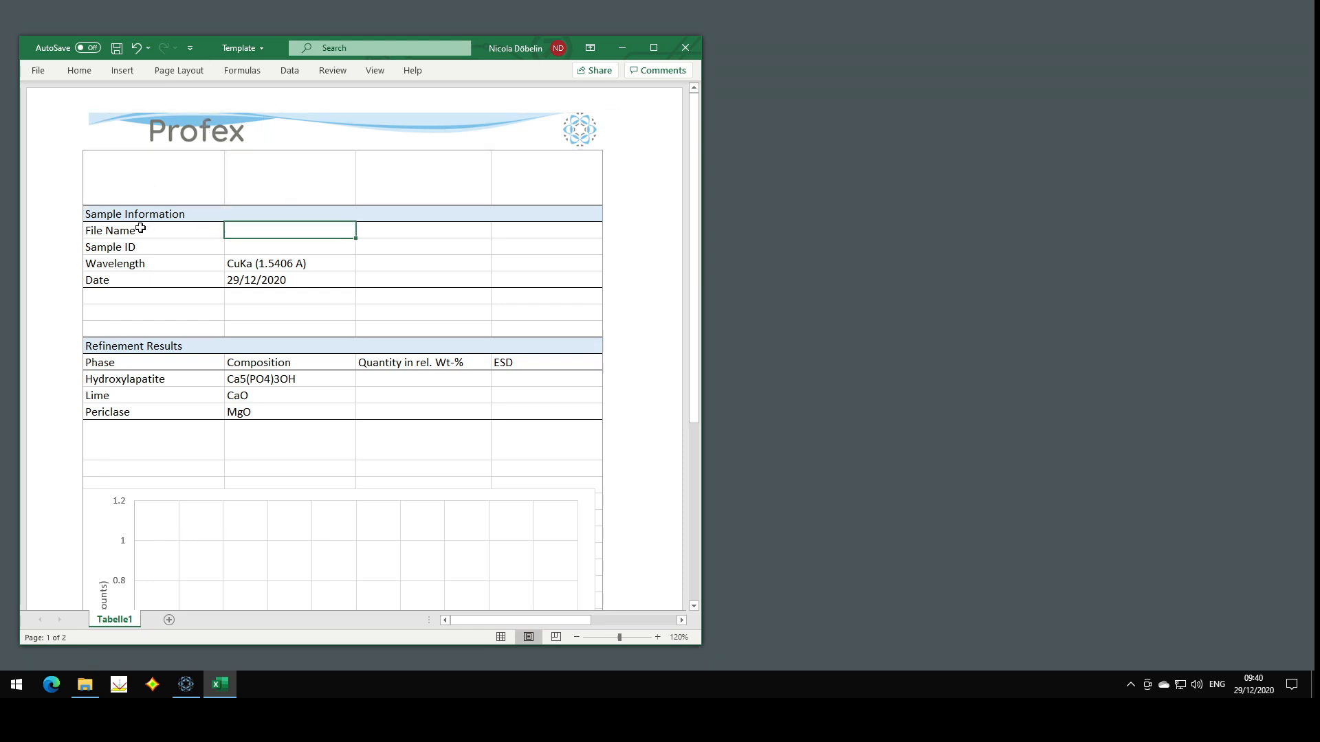
{"action": "left_click", "coordinate": [253, 246]}
{"action": "key", "text": "ctrl+End"}
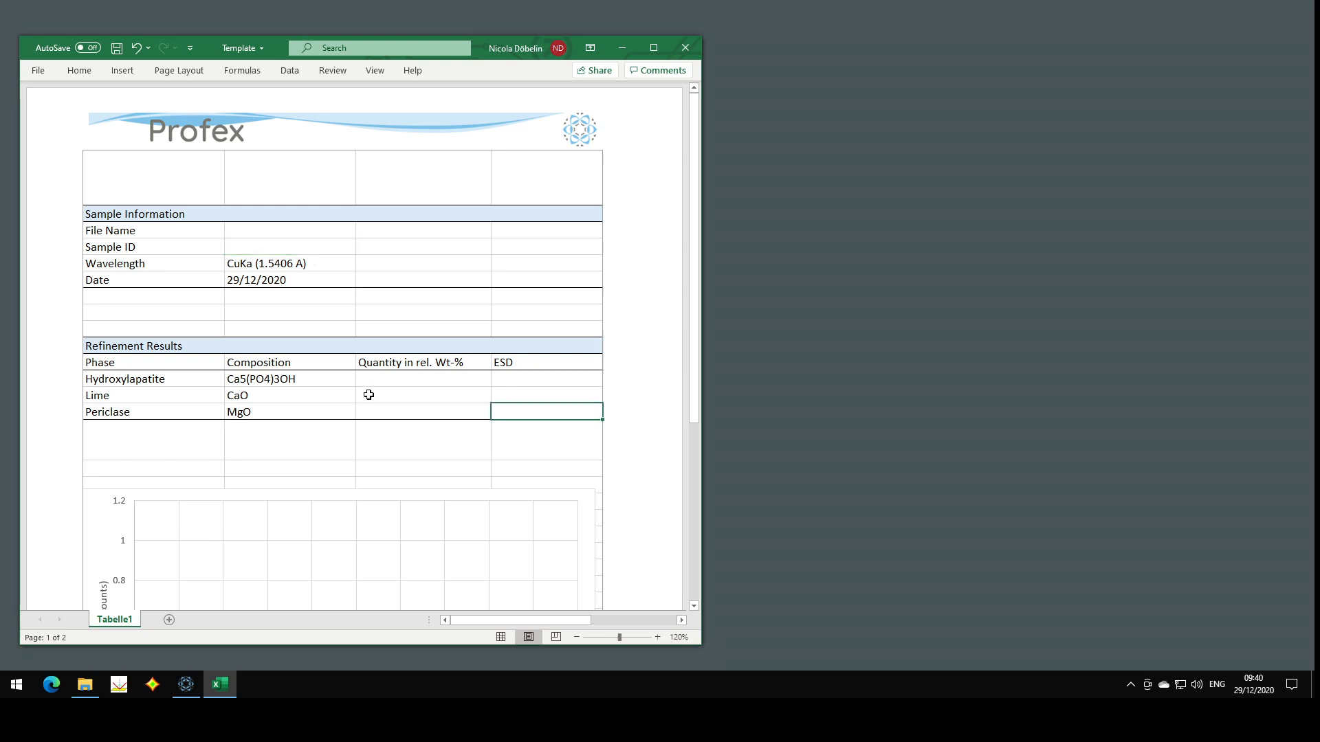
{"action": "left_click", "coordinate": [395, 378]}
{"action": "left_click", "coordinate": [544, 414]}
{"action": "scroll", "coordinate": [514, 406], "scroll_direction": "down", "scroll_amount": 5}
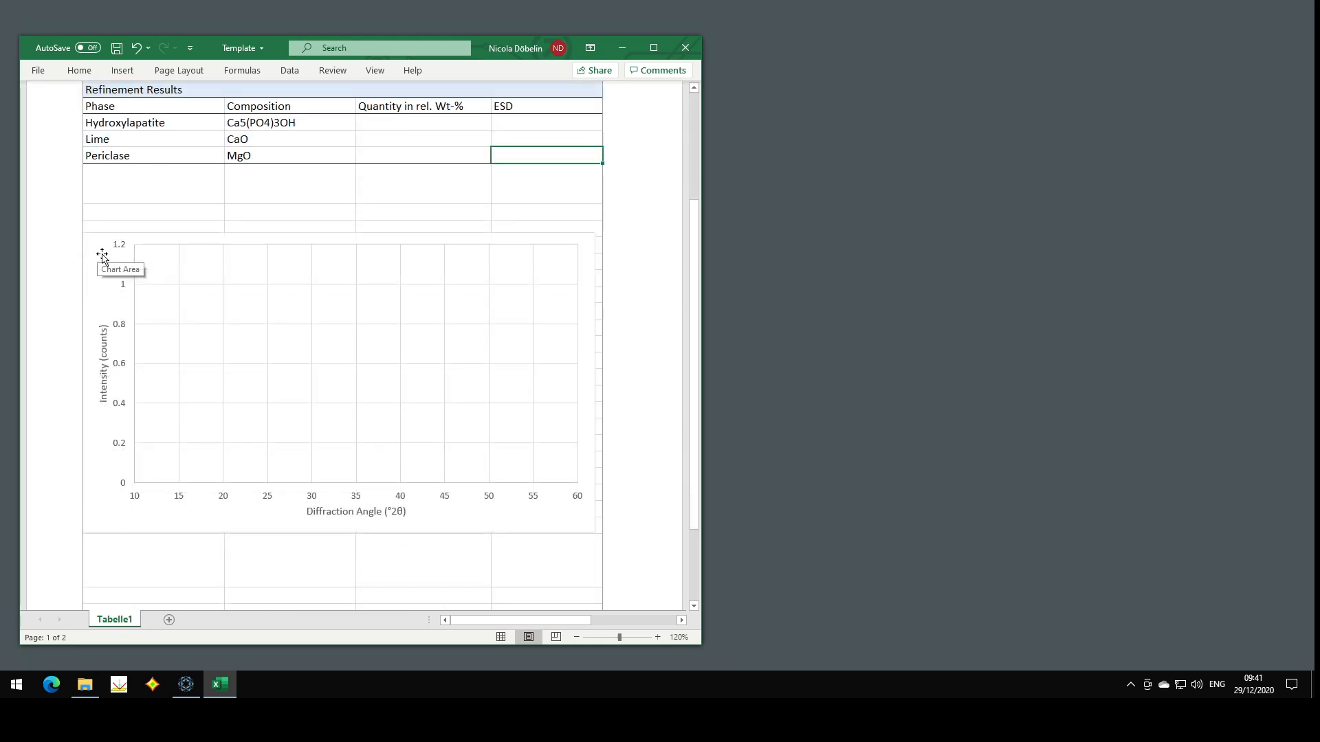
{"action": "left_click", "coordinate": [89, 254]}
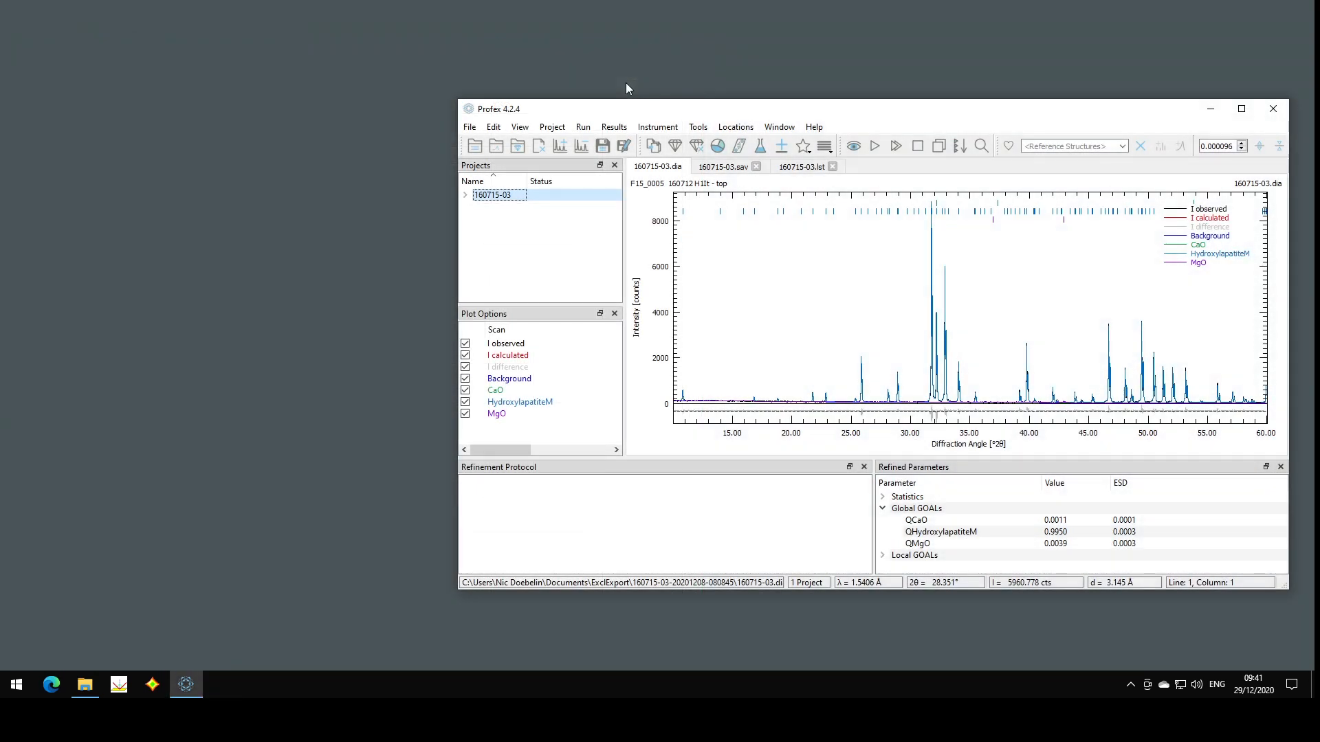
Step: Export the 160715-03 refinement results to Excel and check the filled template
{"action": "left_click", "coordinate": [614, 127]}
{"action": "left_click", "coordinate": [633, 272]}
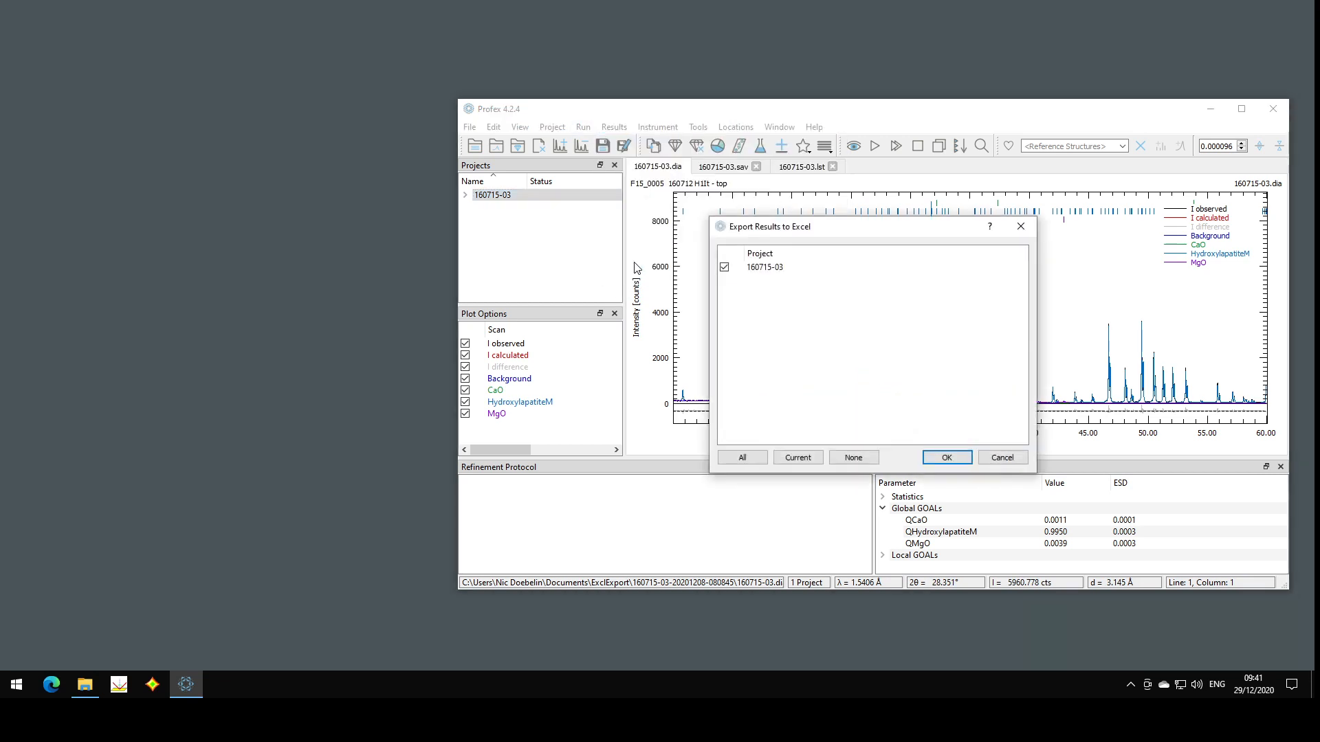
{"action": "left_click", "coordinate": [965, 457]}
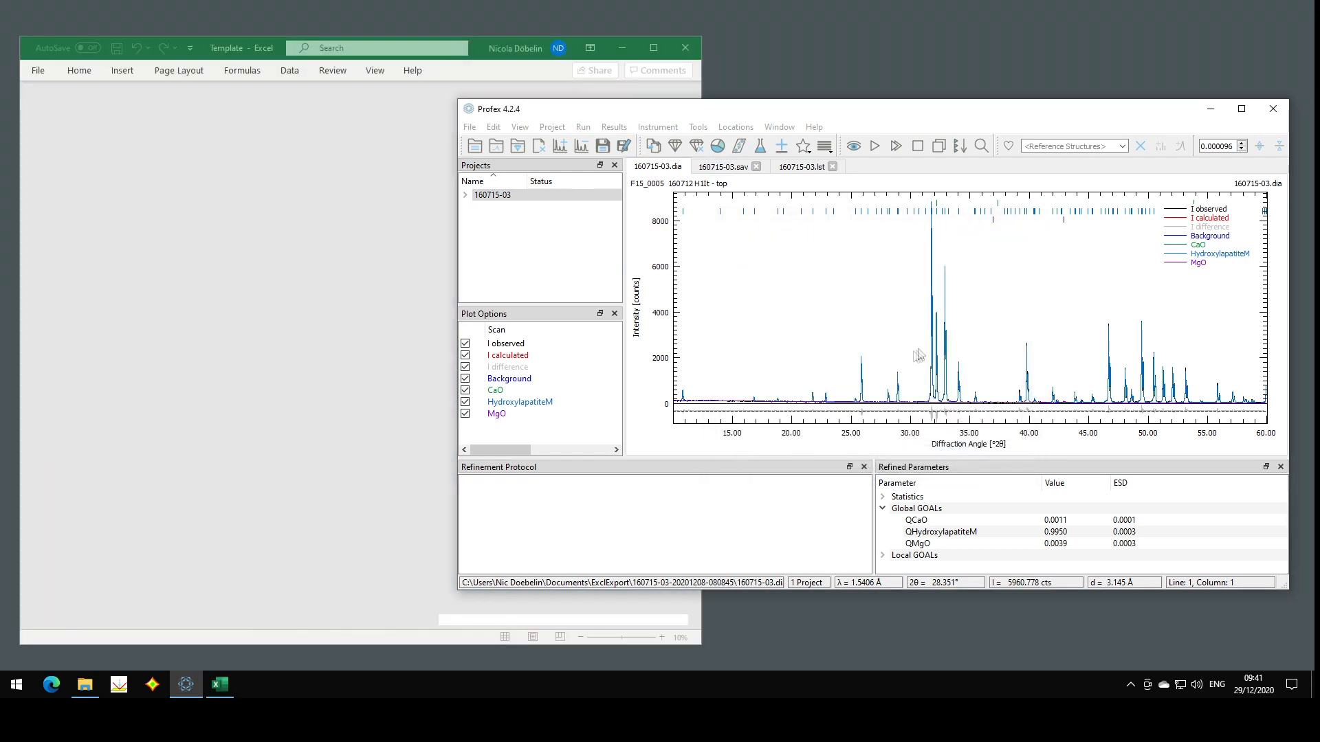
{"action": "left_click", "coordinate": [206, 47]}
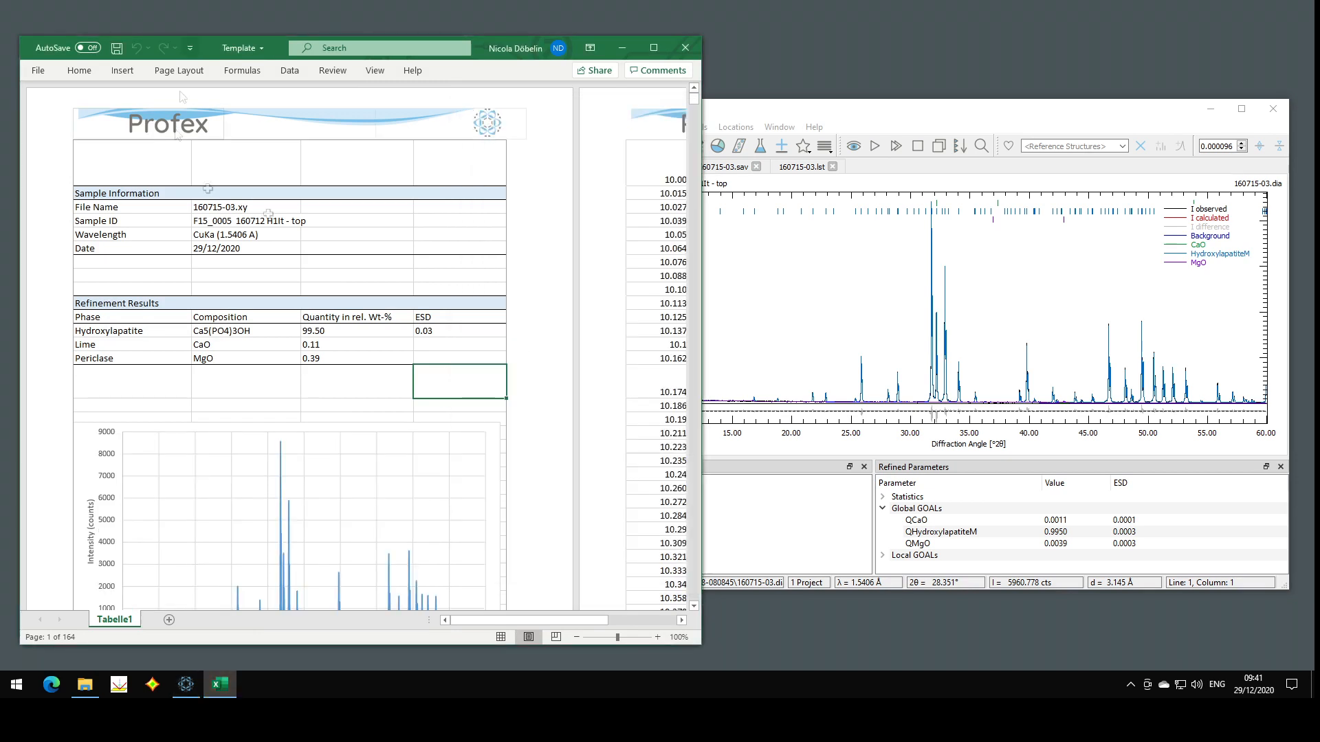
{"action": "left_click", "coordinate": [226, 209]}
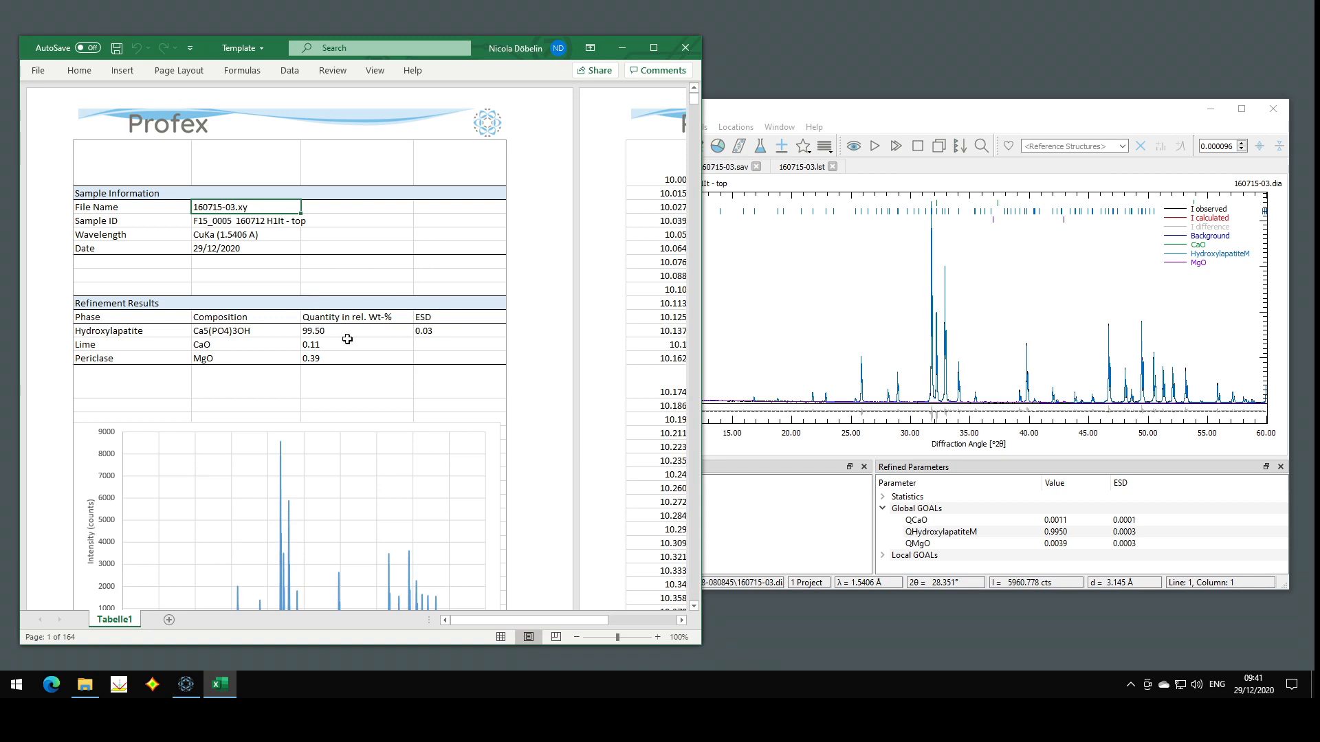
{"action": "scroll", "coordinate": [348, 332], "scroll_direction": "down", "scroll_amount": 3}
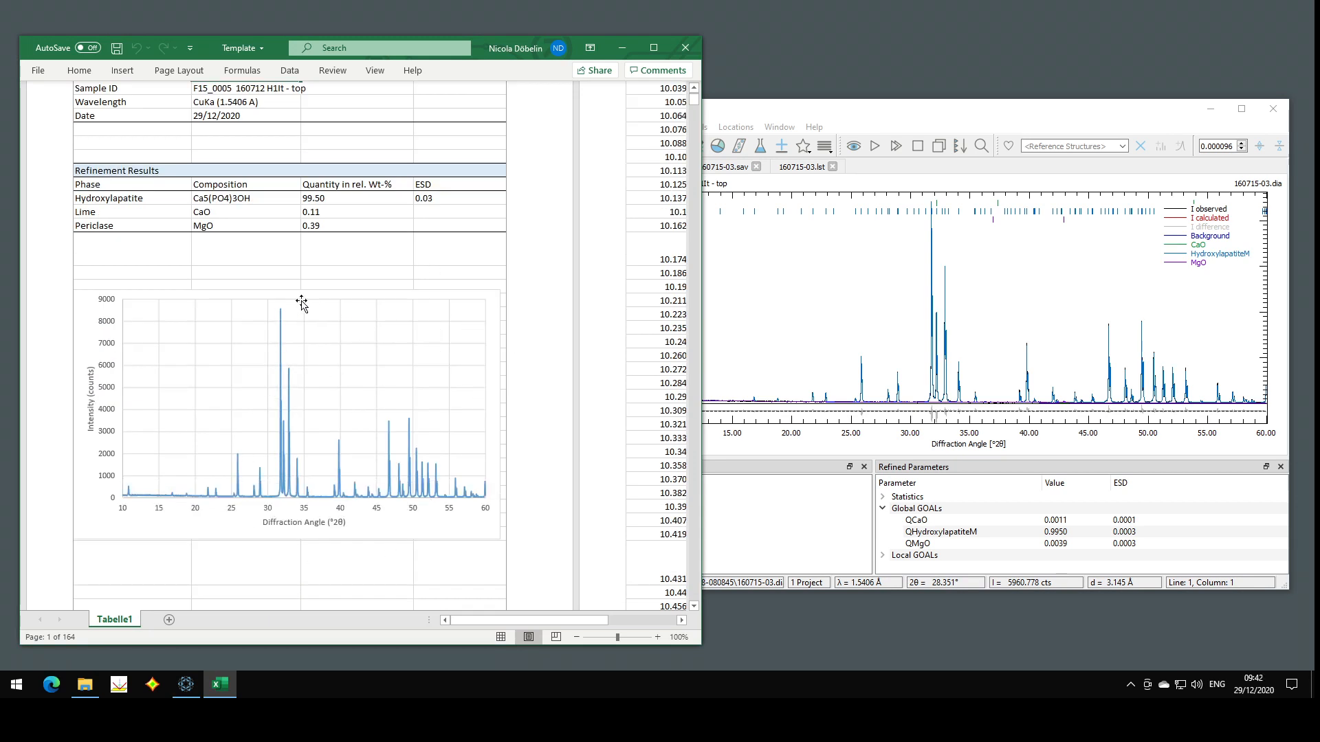
{"action": "scroll", "coordinate": [299, 299], "scroll_direction": "up", "scroll_amount": 3}
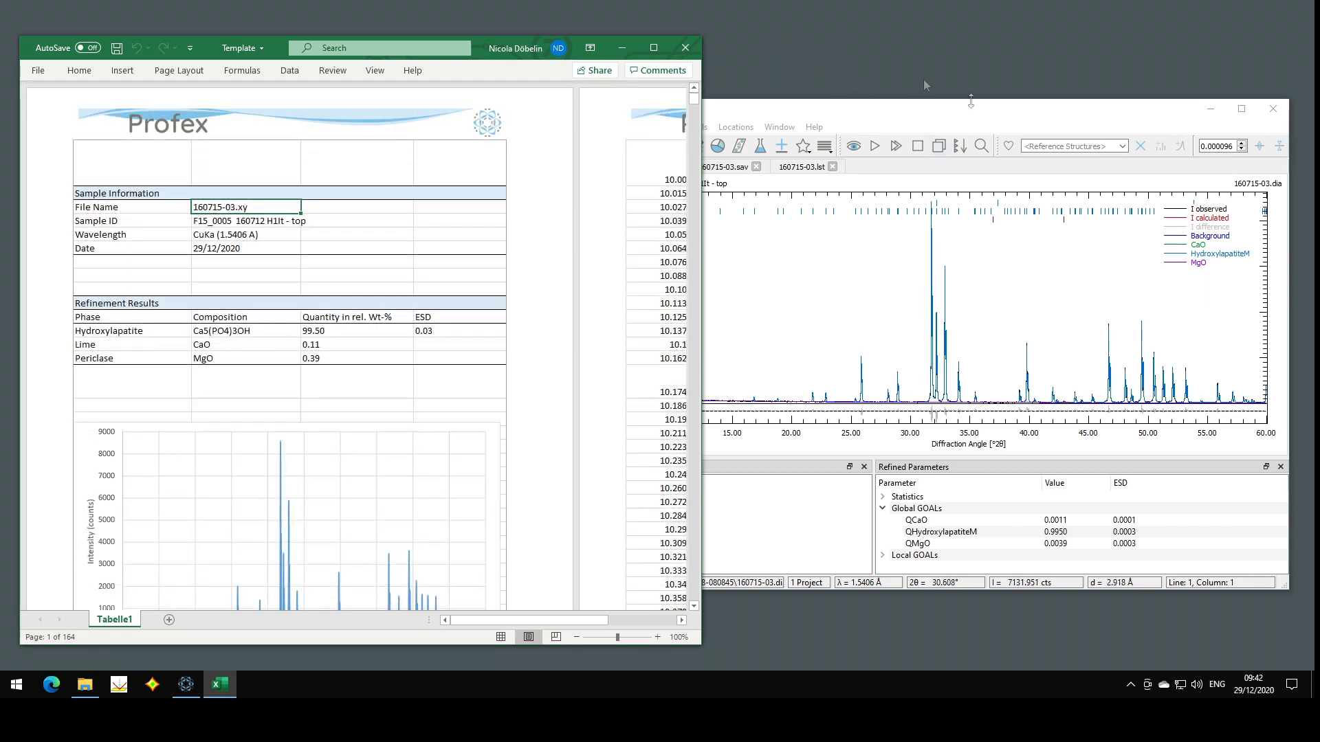
{"action": "left_click", "coordinate": [904, 120]}
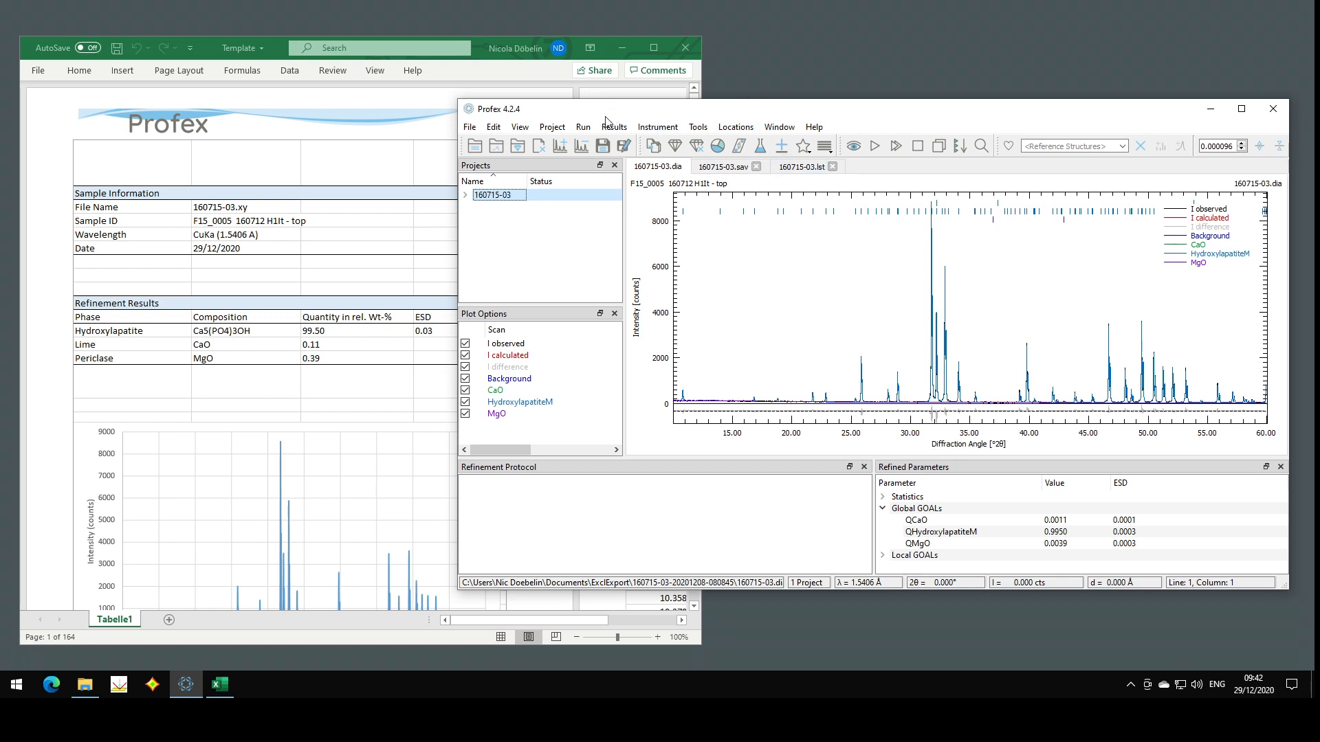
Step: Start editing the Excel export via Project, opening a new blank workbook Book1
{"action": "left_click", "coordinate": [552, 125]}
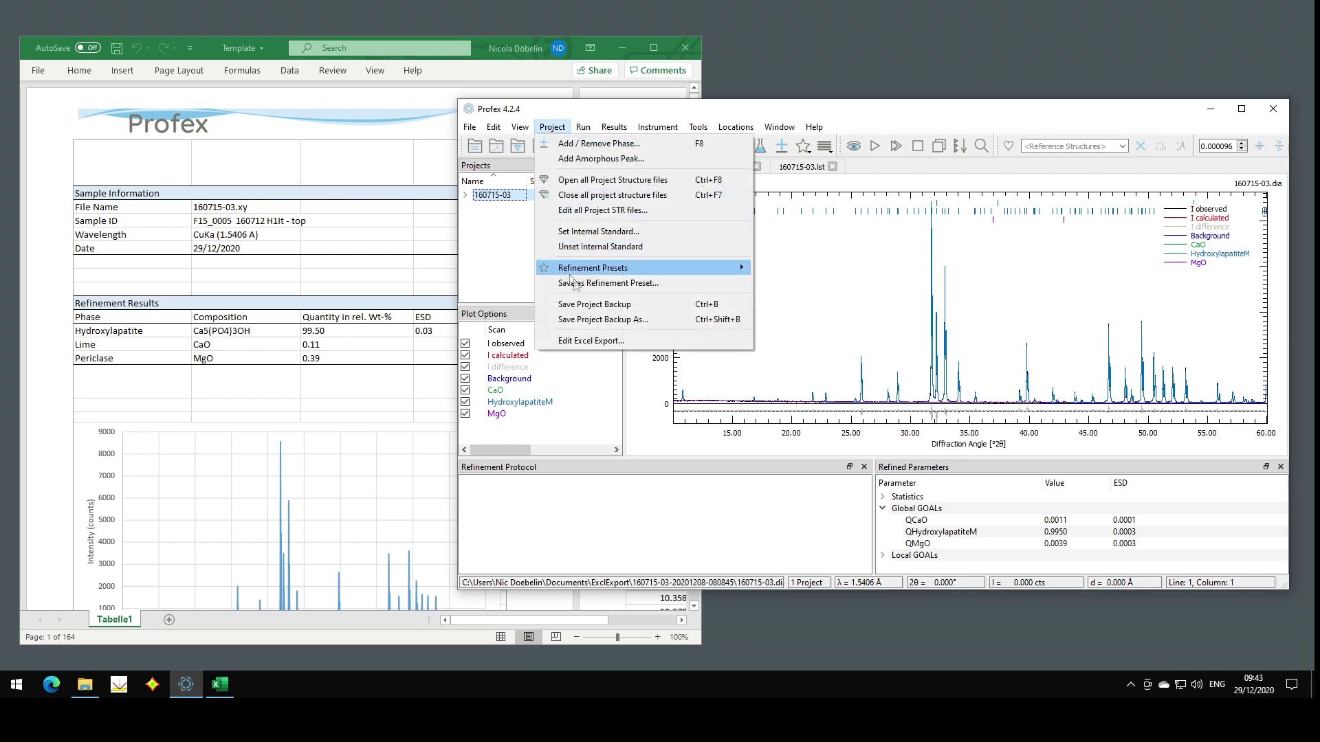
{"action": "left_click", "coordinate": [631, 349]}
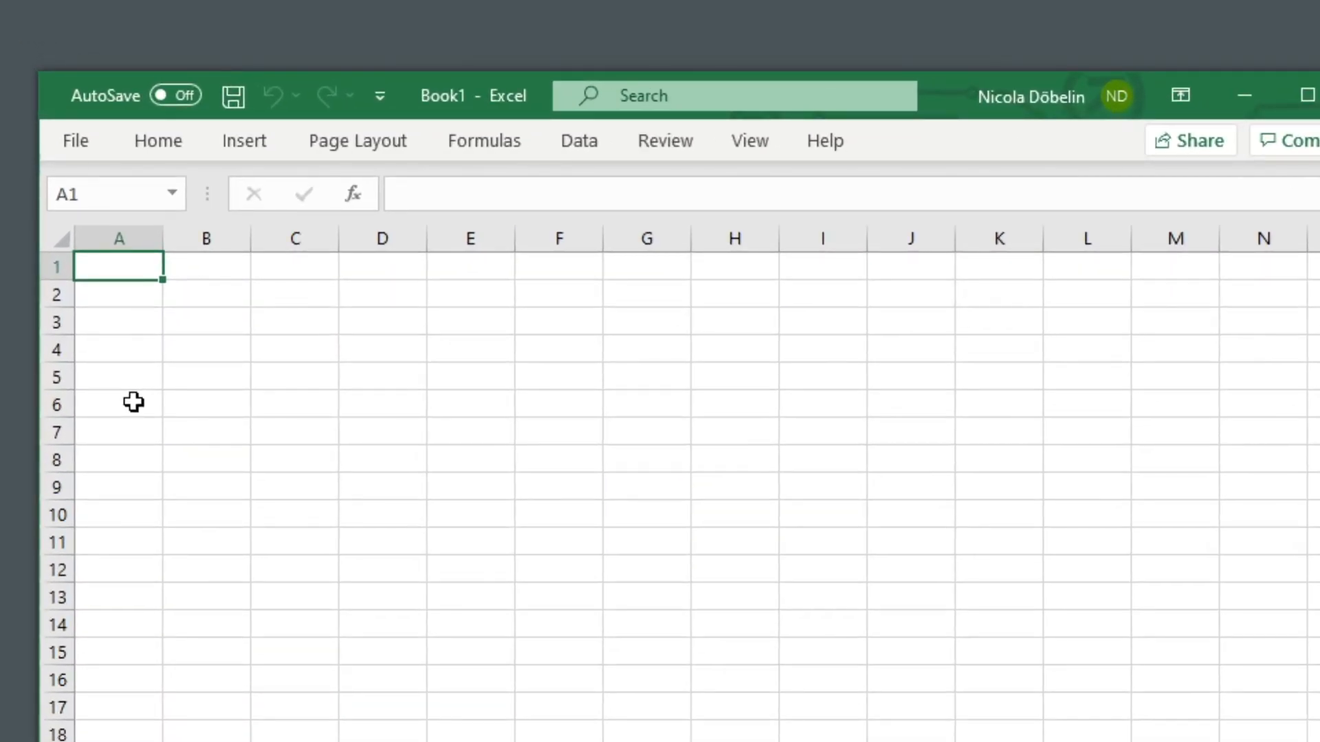
{"action": "type", "text": "S"}
{"action": "type", "text": "ample ID"}
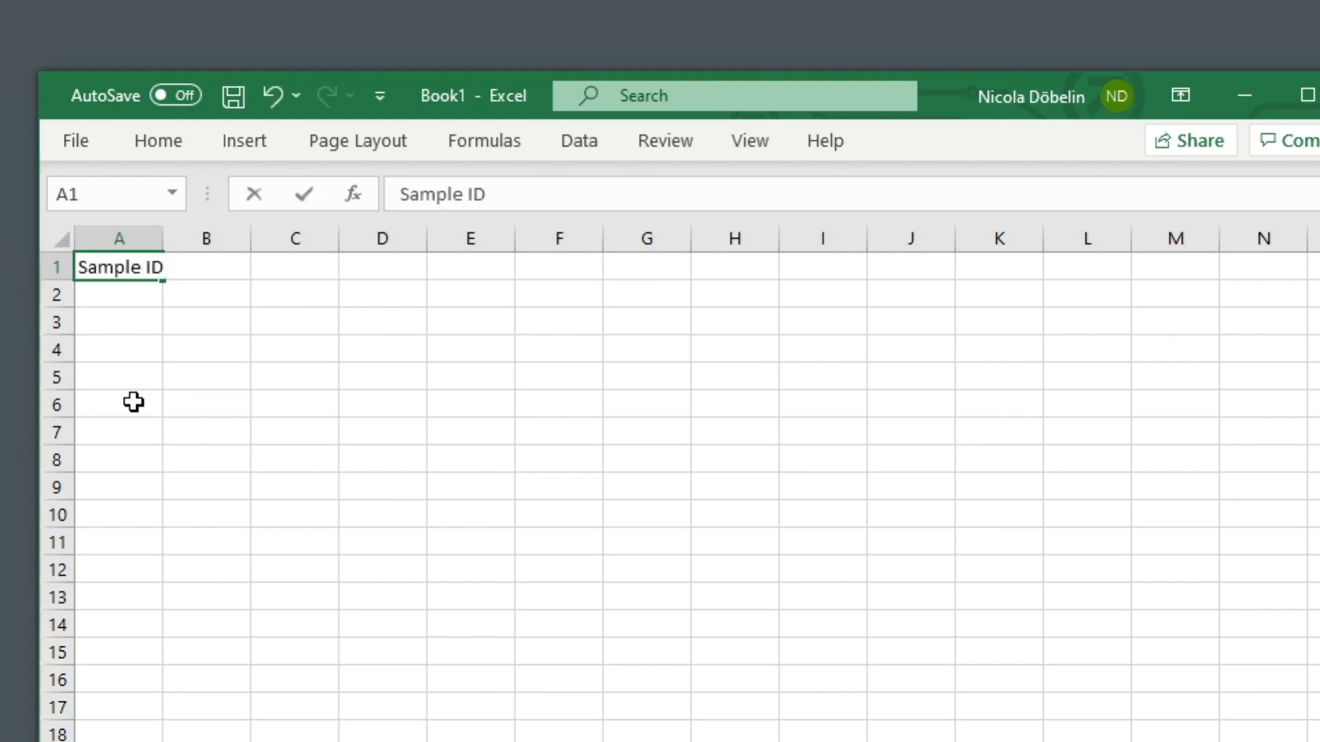
Step: Enter 'Sample ID' in A1 and 'Raw data file' in A2, widening column A
{"action": "key", "text": "Tab"}
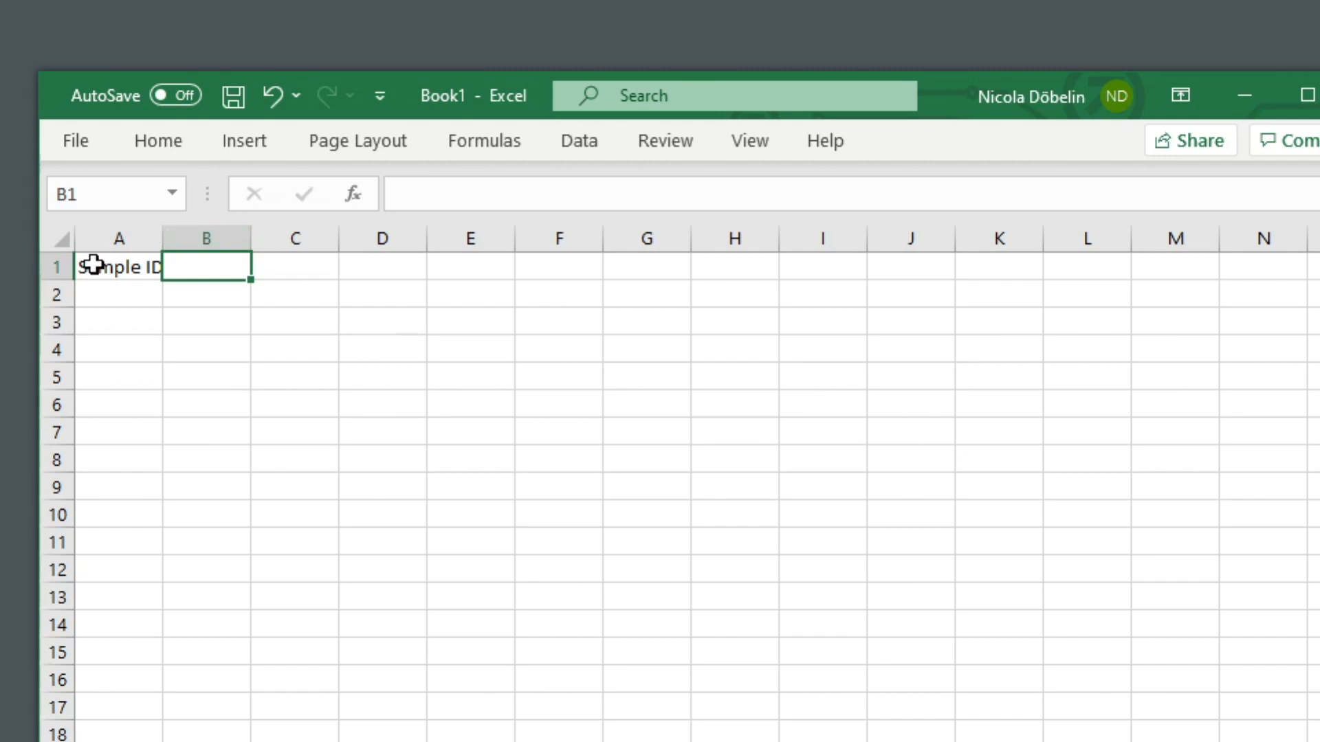
{"action": "left_click", "coordinate": [124, 275]}
{"action": "left_click", "coordinate": [174, 266]}
{"action": "left_click_drag", "start_coordinate": [165, 240], "coordinate": [202, 240]}
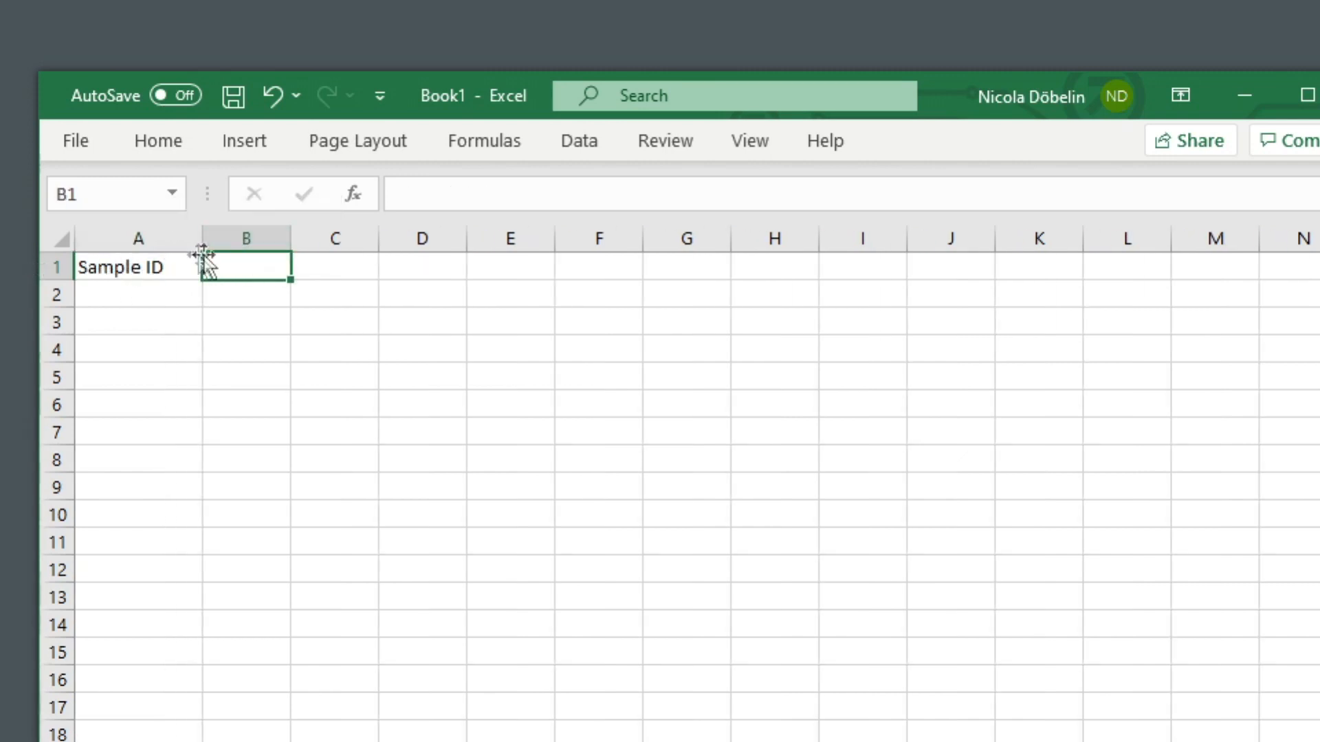
{"action": "left_click", "coordinate": [160, 290]}
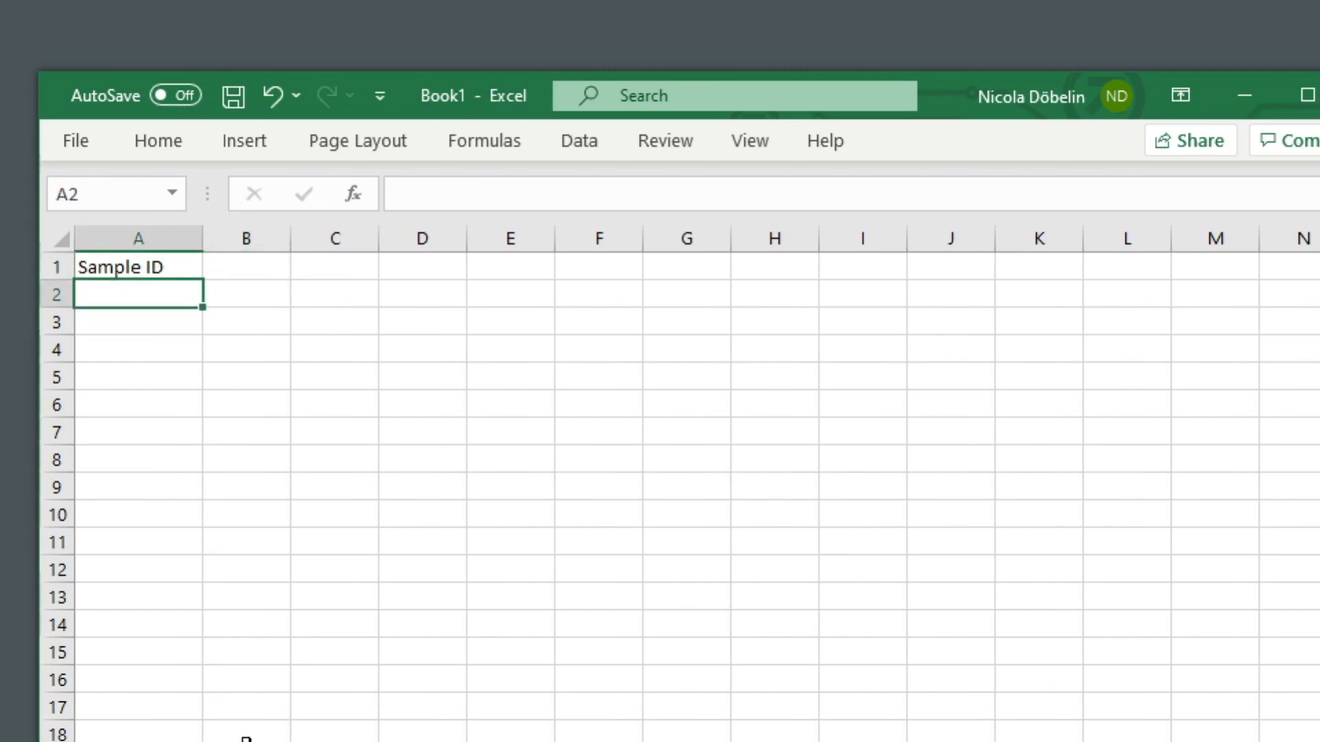
{"action": "type", "text": "Raw d"}
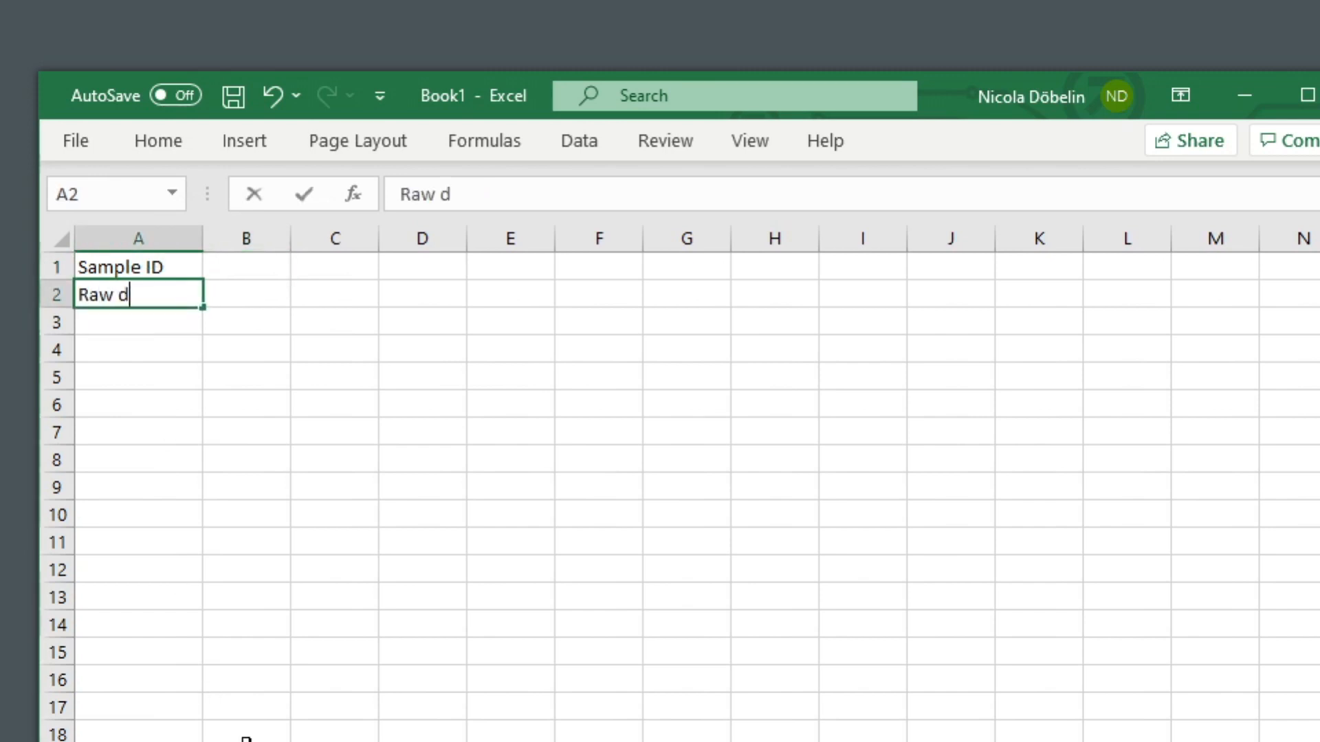
{"action": "type", "text": "ata file"}
{"action": "key", "text": "Return"}
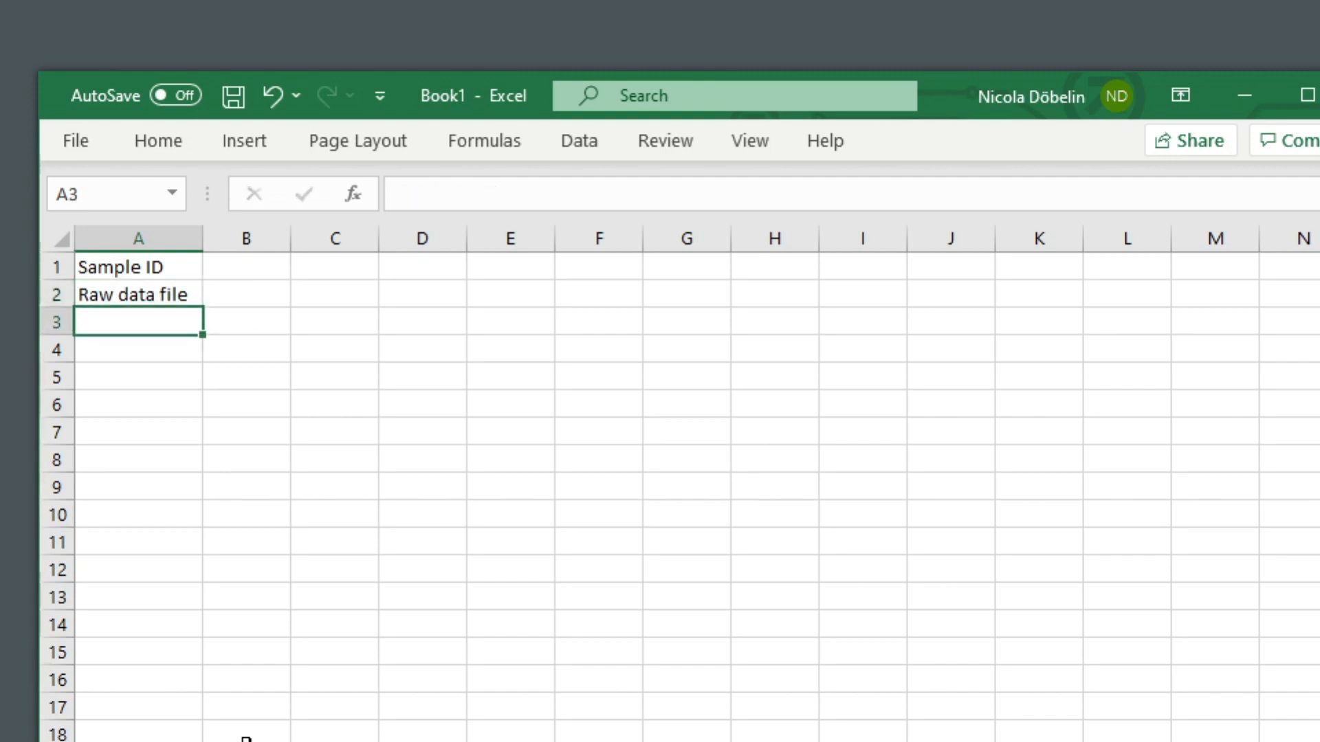
{"action": "key", "text": "Return"}
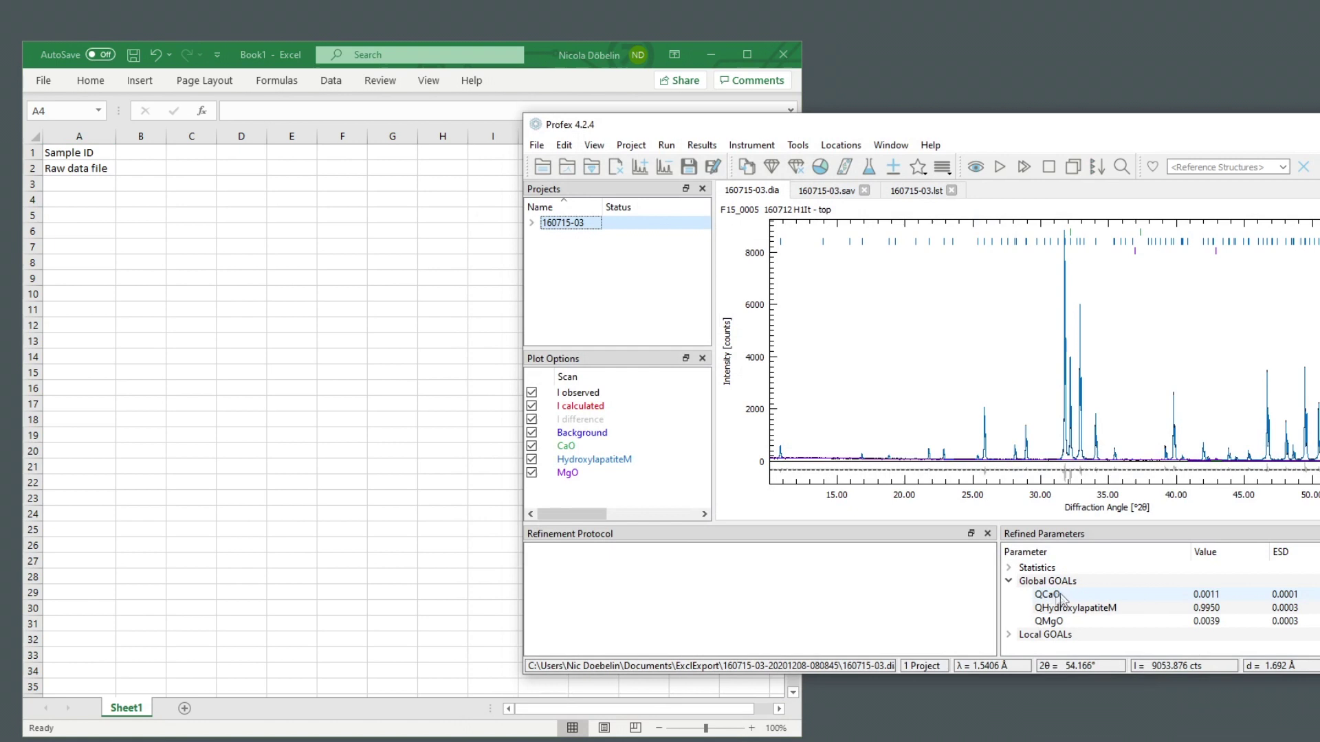
Step: Enter Hydroxylapatite, CaO and MgO in A4:A6 and autofit column A
{"action": "left_click", "coordinate": [1076, 598]}
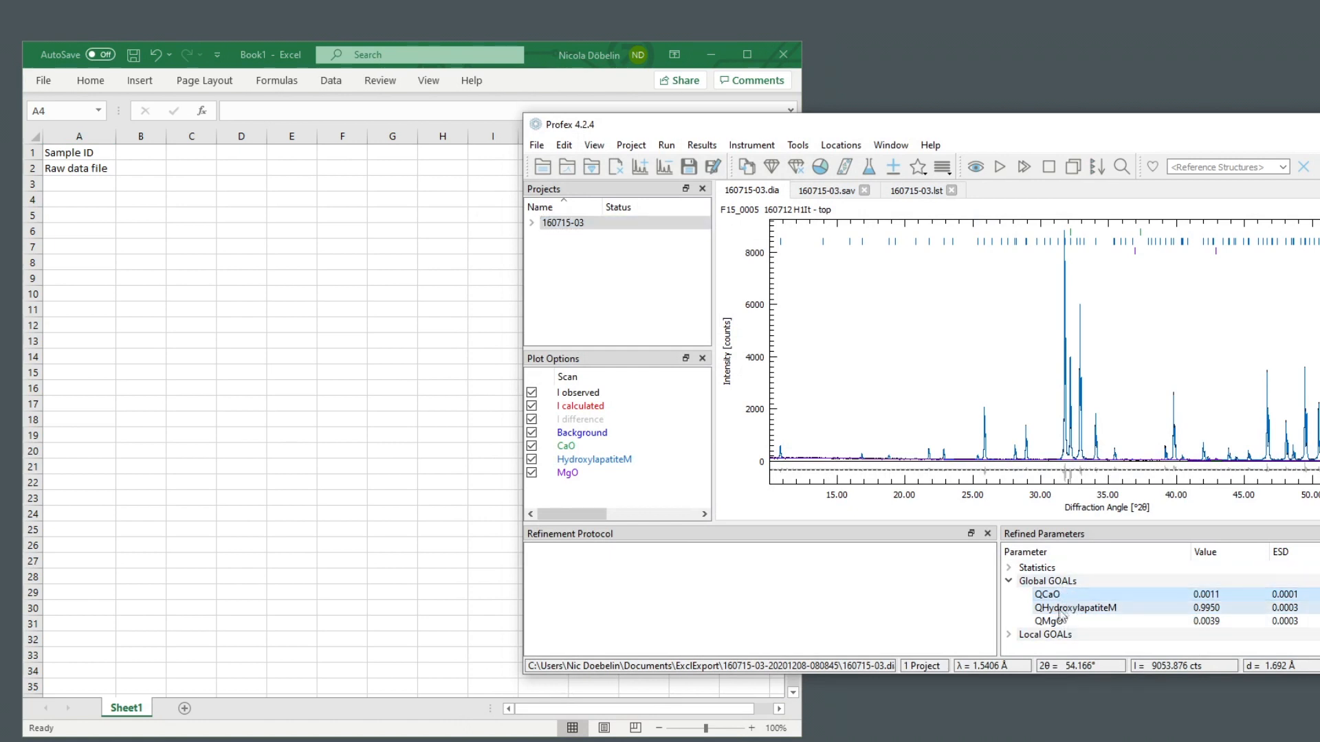
{"action": "left_click", "coordinate": [1062, 620]}
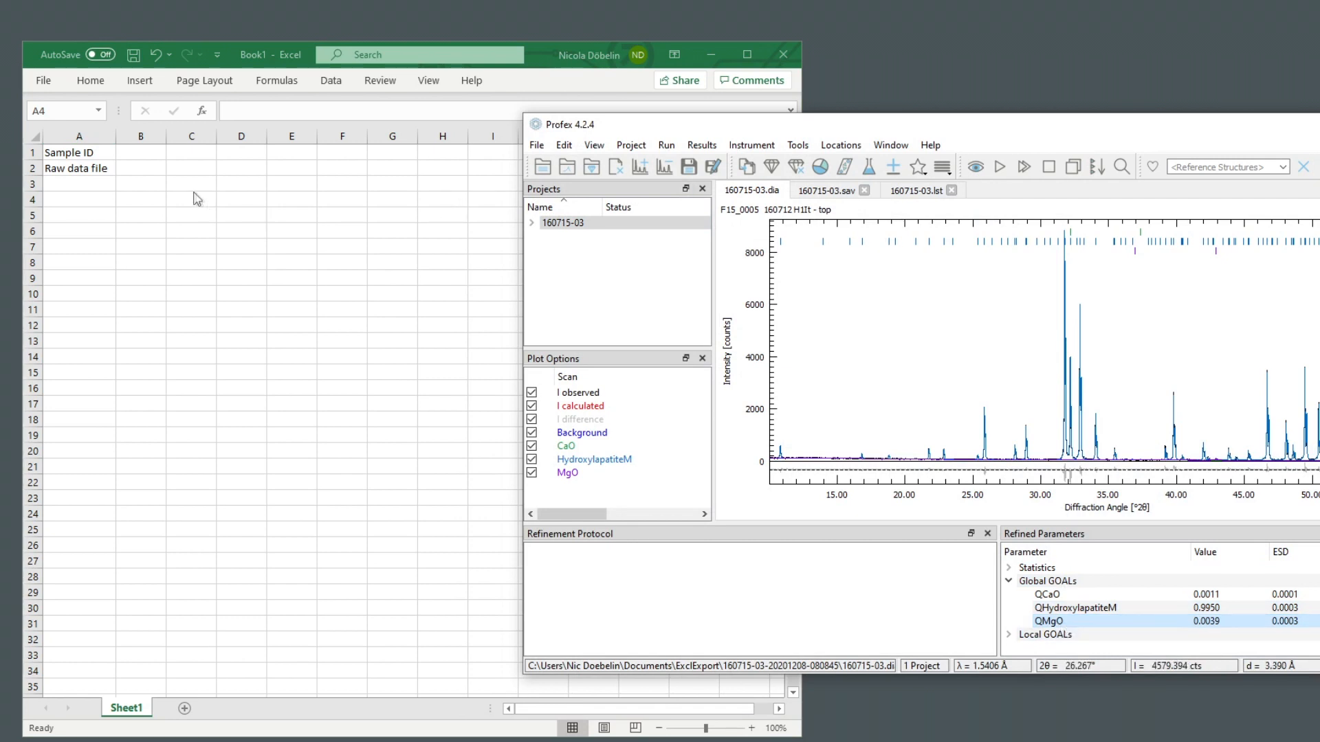
{"action": "left_click", "coordinate": [84, 199]}
{"action": "type", "text": "Hydroxylapatite"}
{"action": "key", "text": "Return"}
{"action": "type", "text": "CaO"}
{"action": "key", "text": "Return"}
{"action": "type", "text": "Mg"}
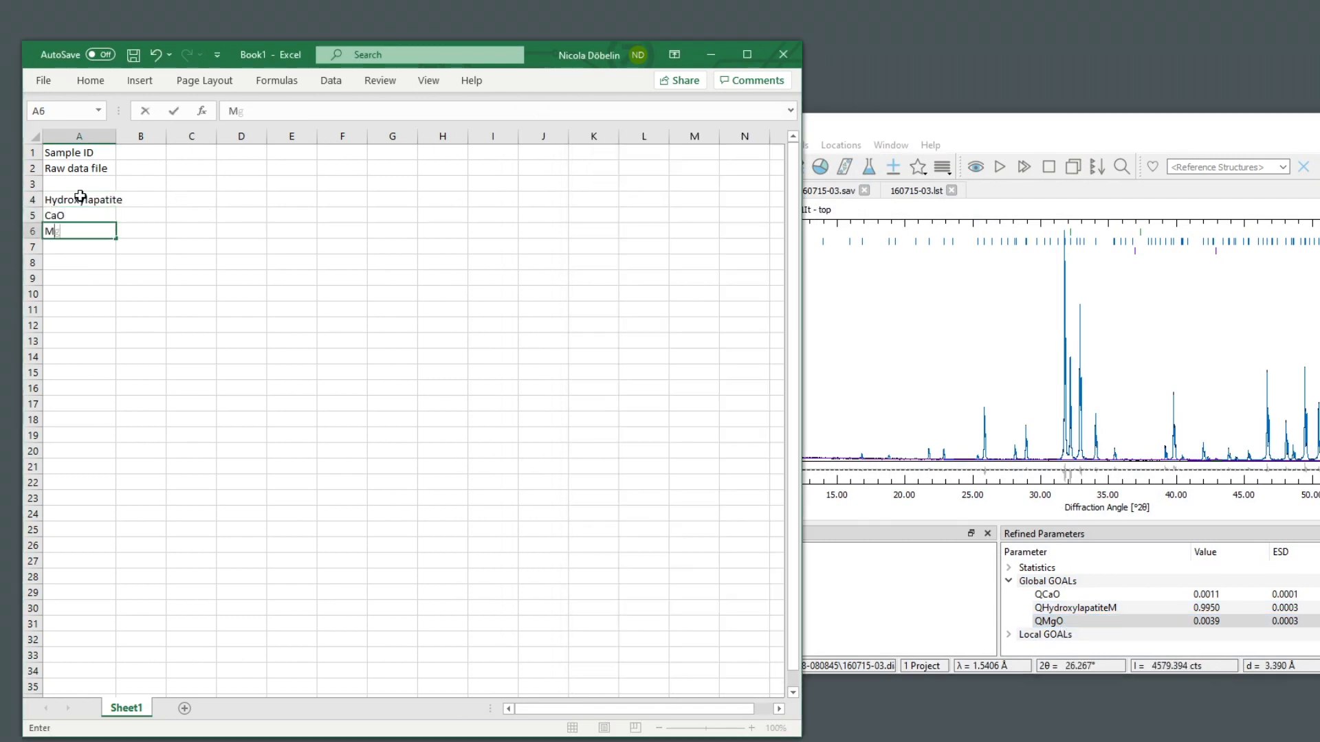
{"action": "type", "text": "O"}
{"action": "key", "text": "Return"}
{"action": "left_click", "coordinate": [134, 201]}
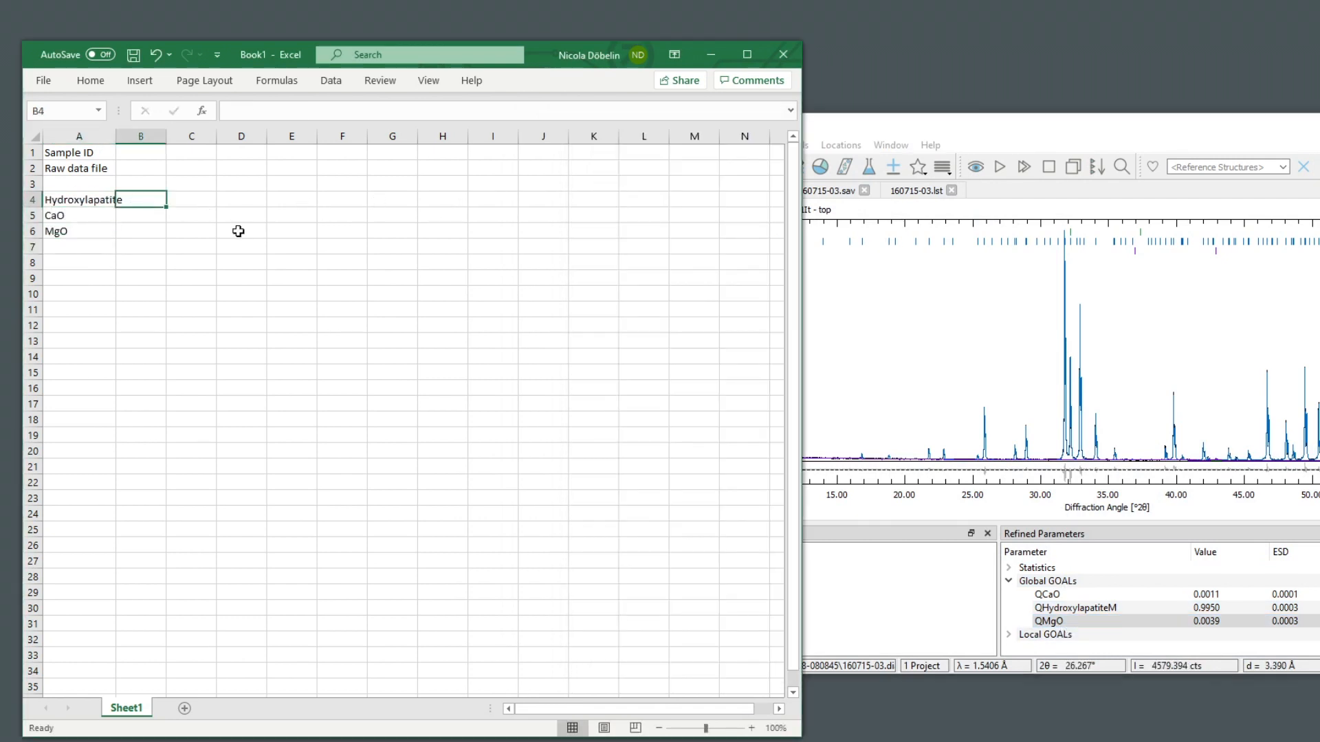
{"action": "double_click", "coordinate": [116, 136]}
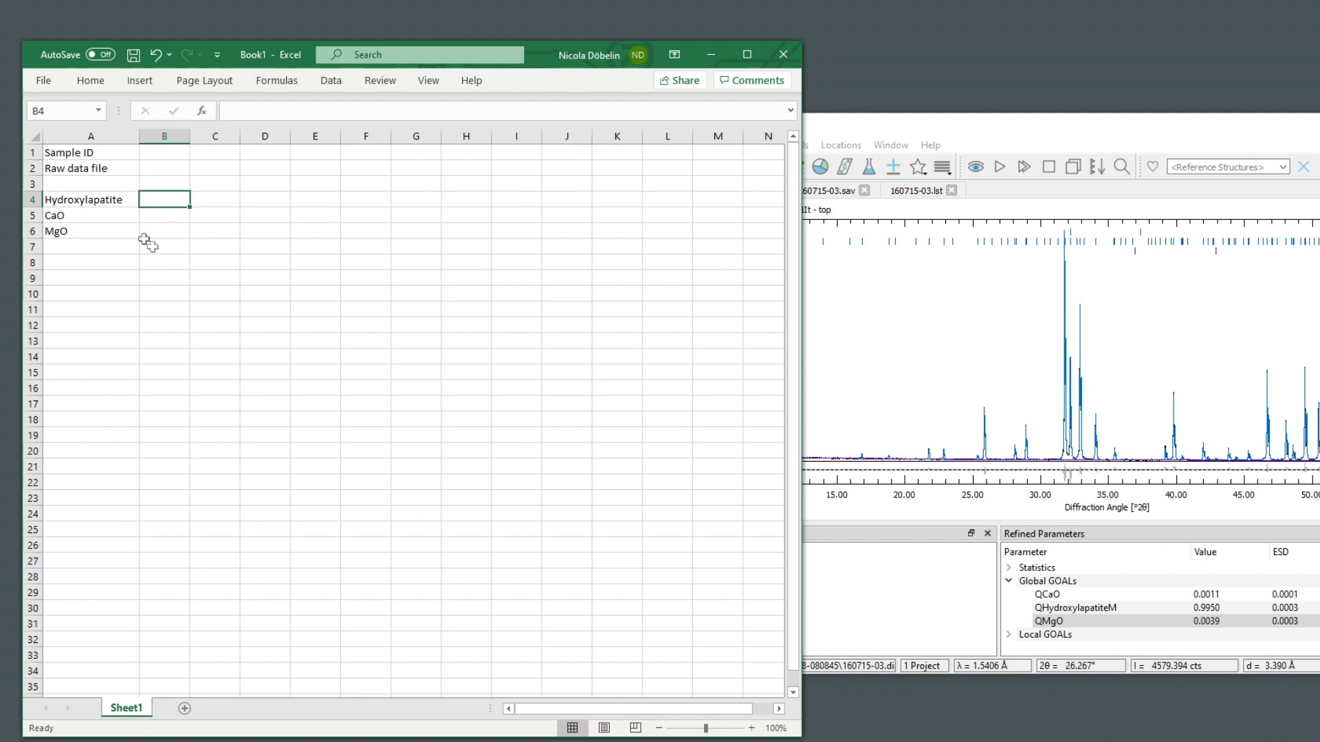
Step: Save the workbook as Template2 in the ExclExport folder and return to Profex
{"action": "left_click", "coordinate": [43, 81]}
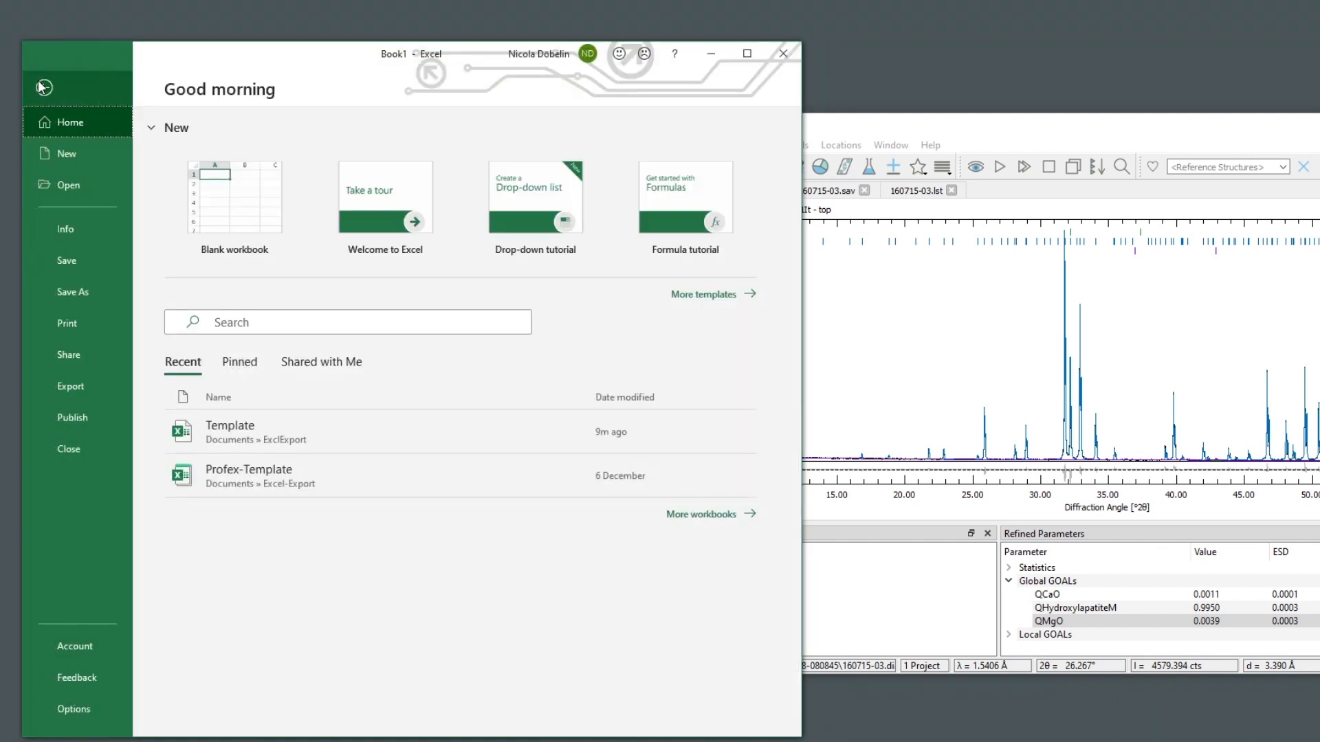
{"action": "left_click", "coordinate": [75, 293]}
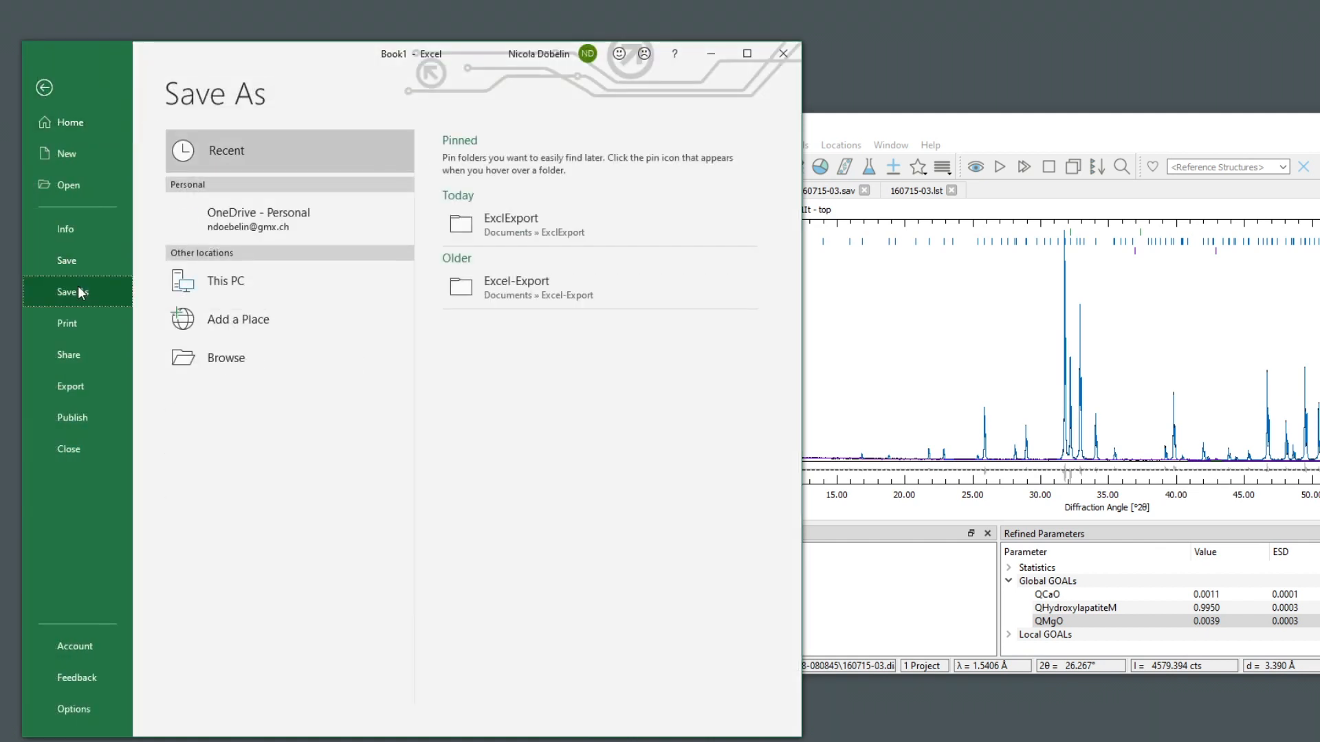
{"action": "left_click", "coordinate": [280, 358]}
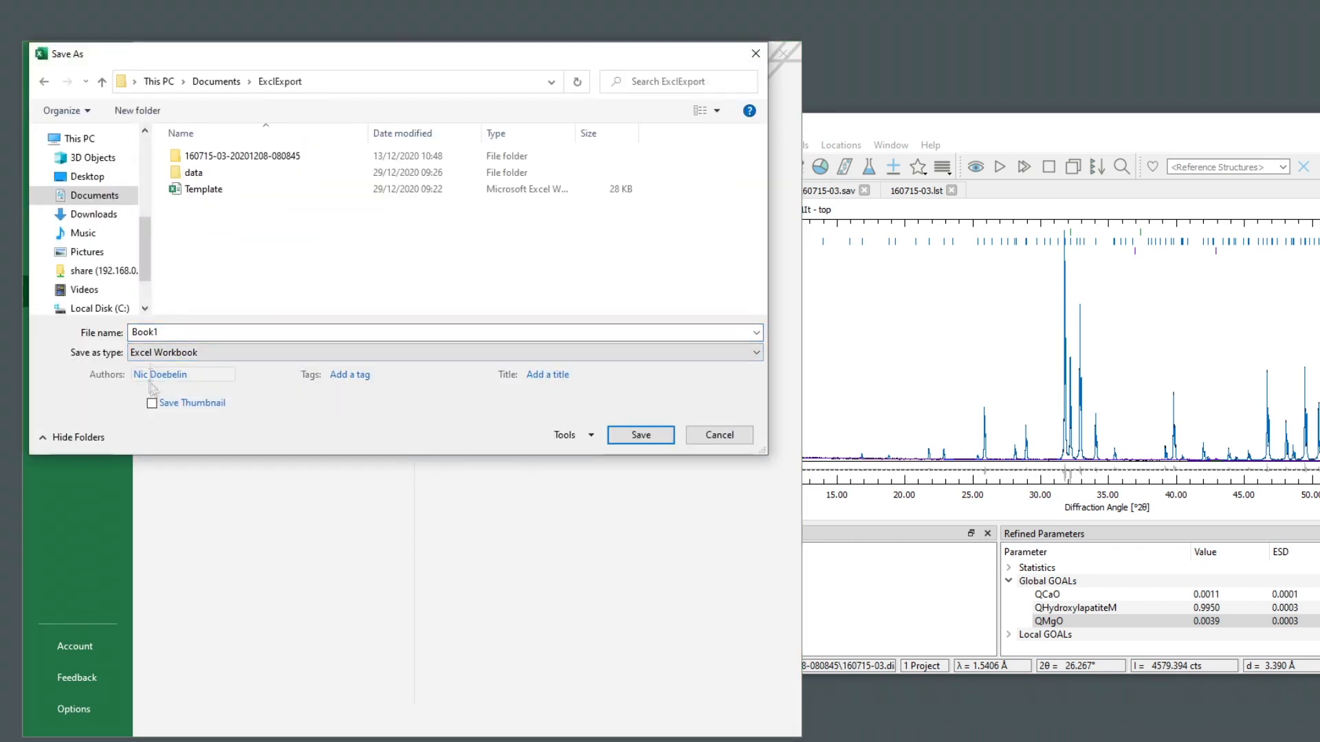
{"action": "type", "text": "Template2"}
{"action": "key", "text": "Return"}
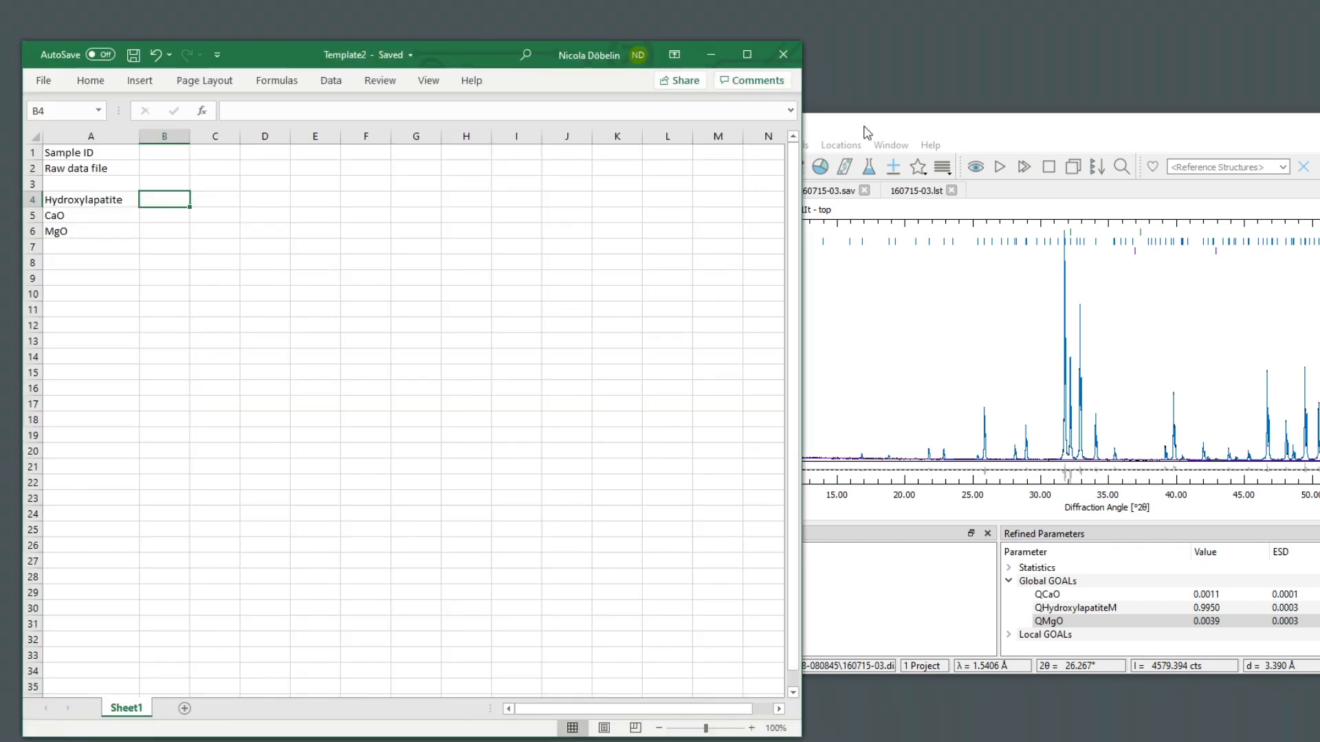
{"action": "left_click", "coordinate": [866, 132]}
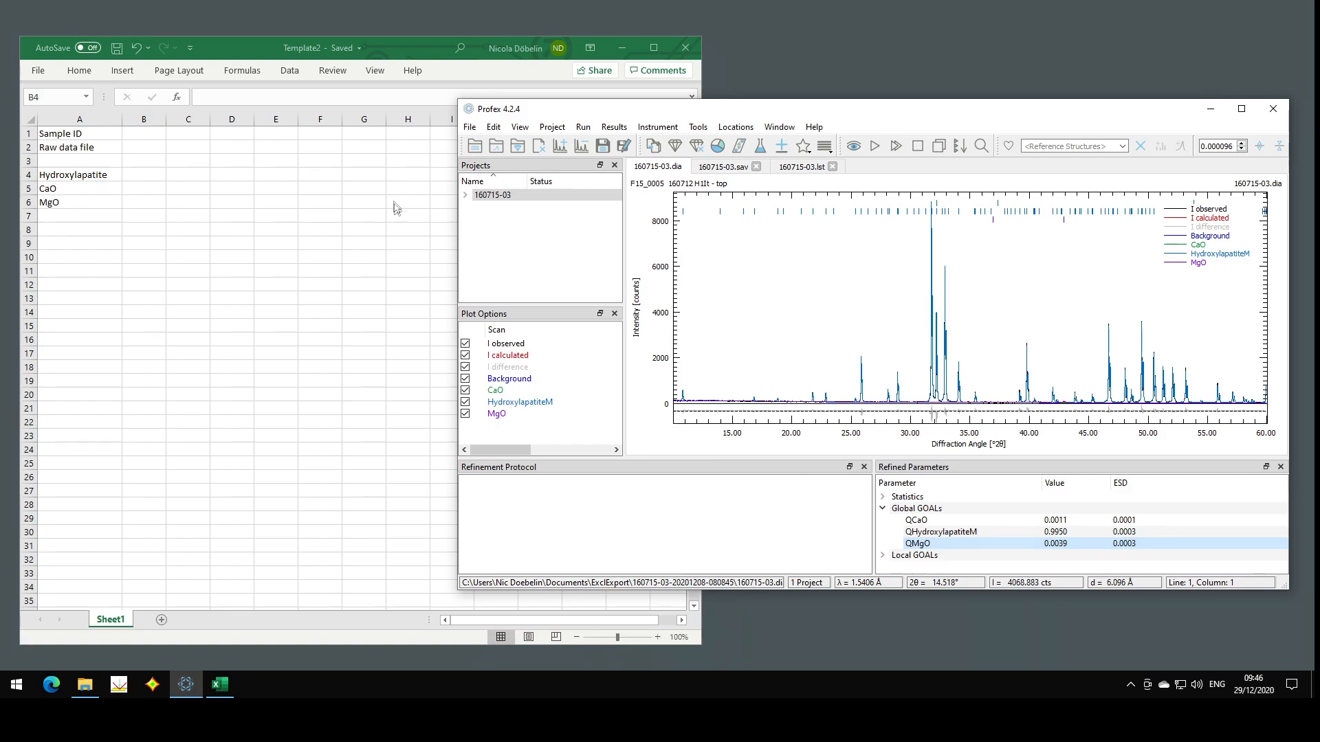
Step: Open the project's Edit Excel Export settings with an empty parameter table
{"action": "left_click", "coordinate": [552, 126]}
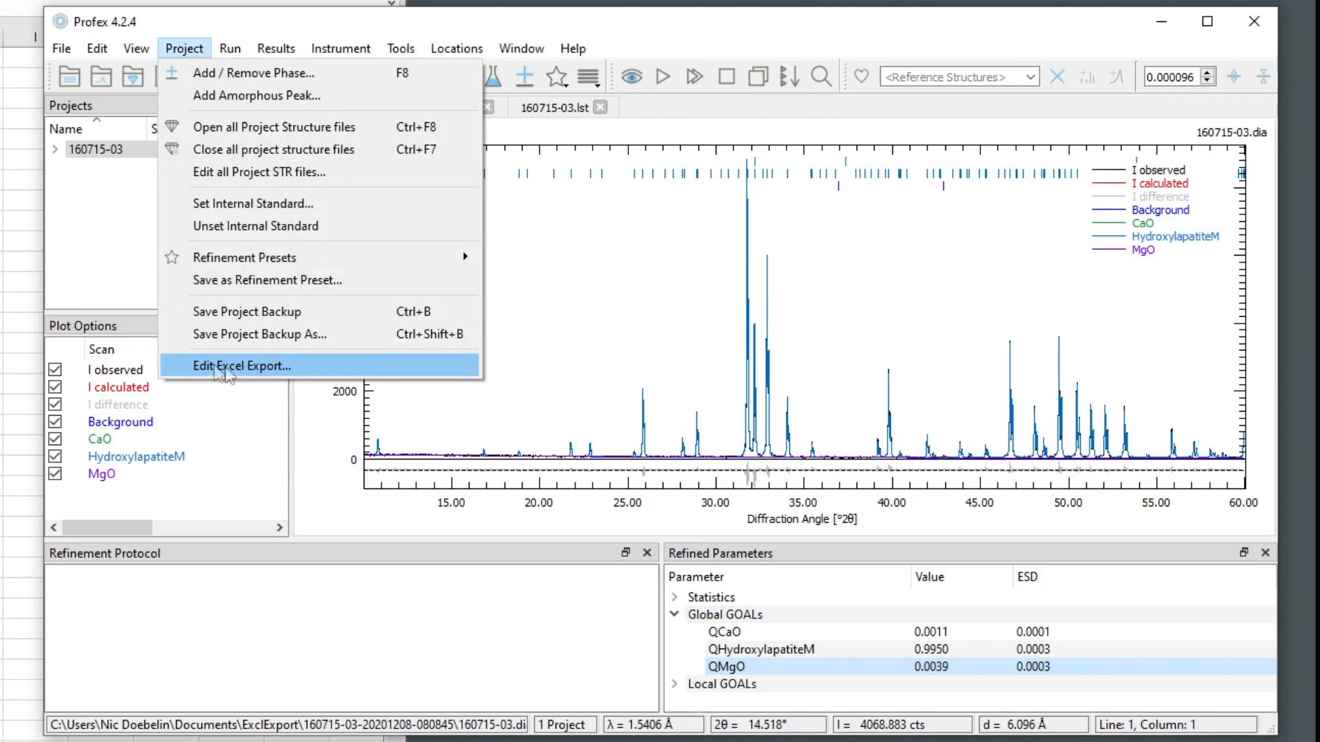
{"action": "left_click", "coordinate": [223, 374]}
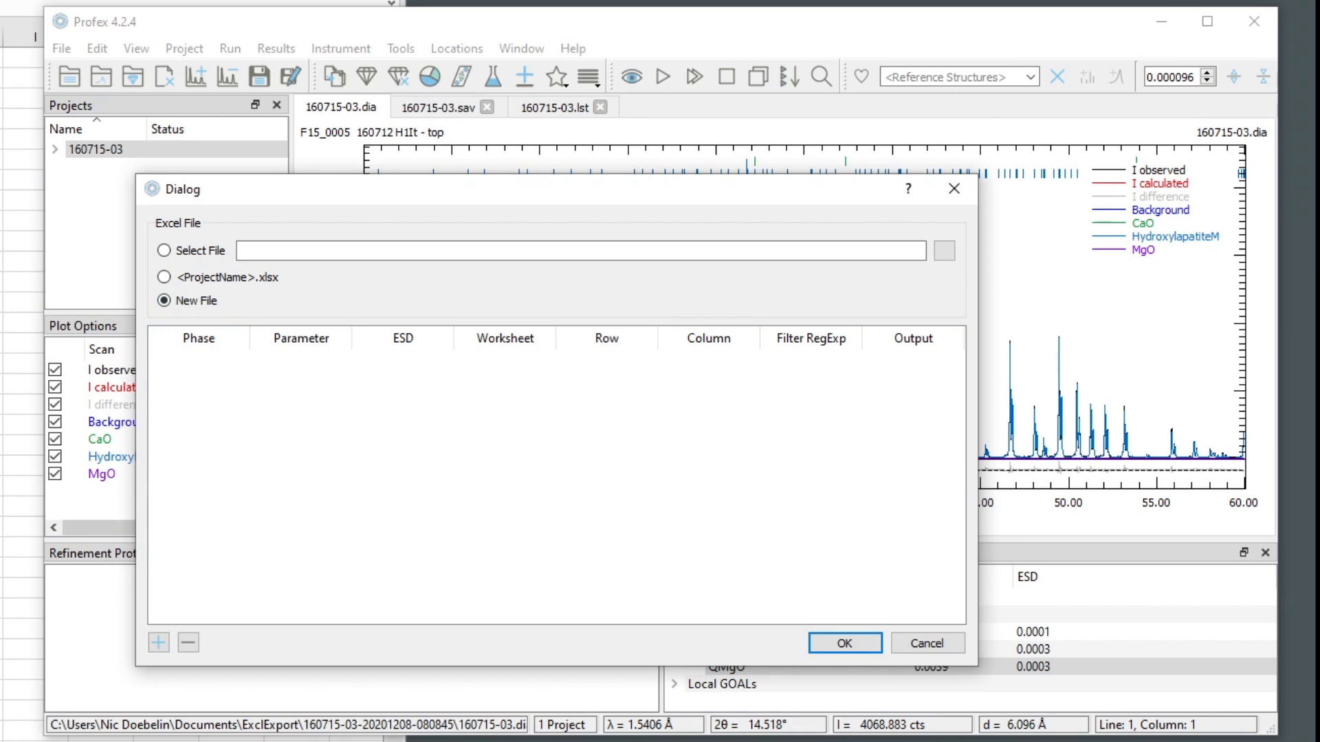
Step: Target the existing Template2.xlsx in ExclExport and add a first export row
{"action": "left_click", "coordinate": [186, 250]}
{"action": "left_click", "coordinate": [944, 252]}
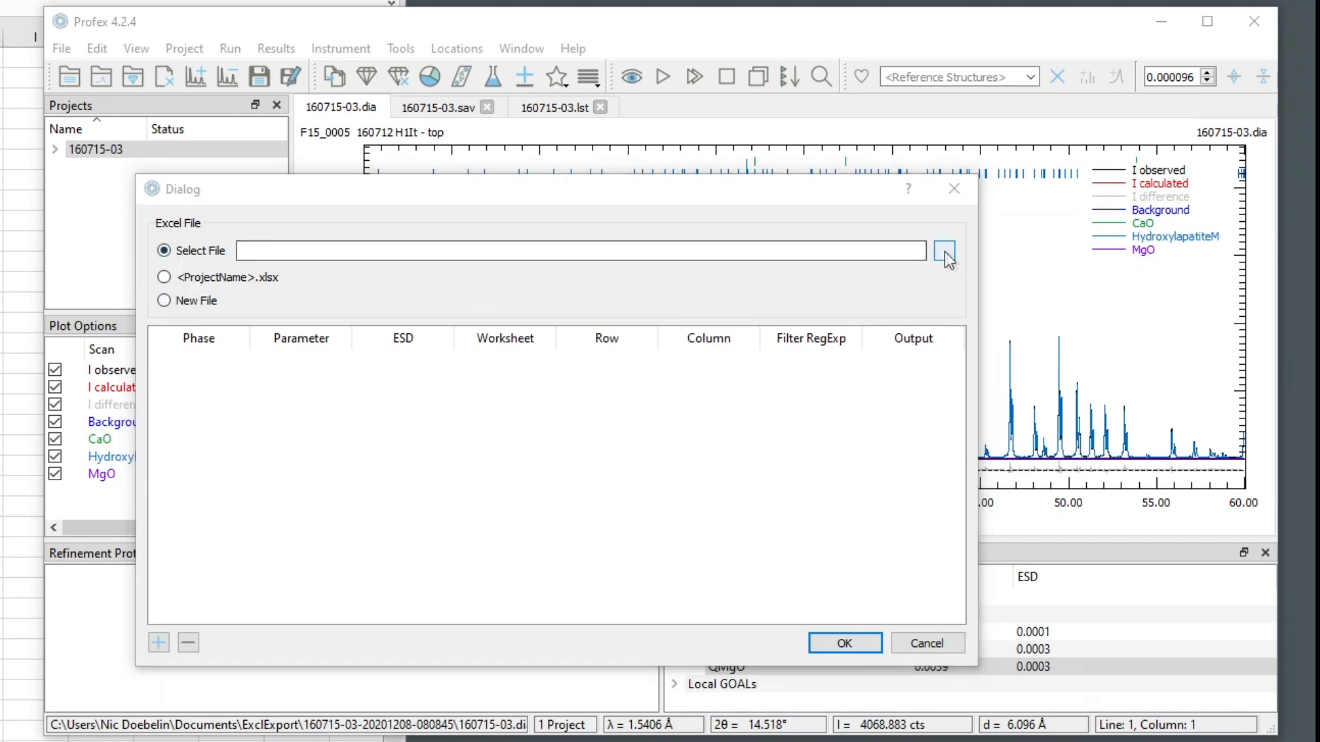
{"action": "left_click", "coordinate": [226, 486]}
{"action": "left_click", "coordinate": [402, 526]}
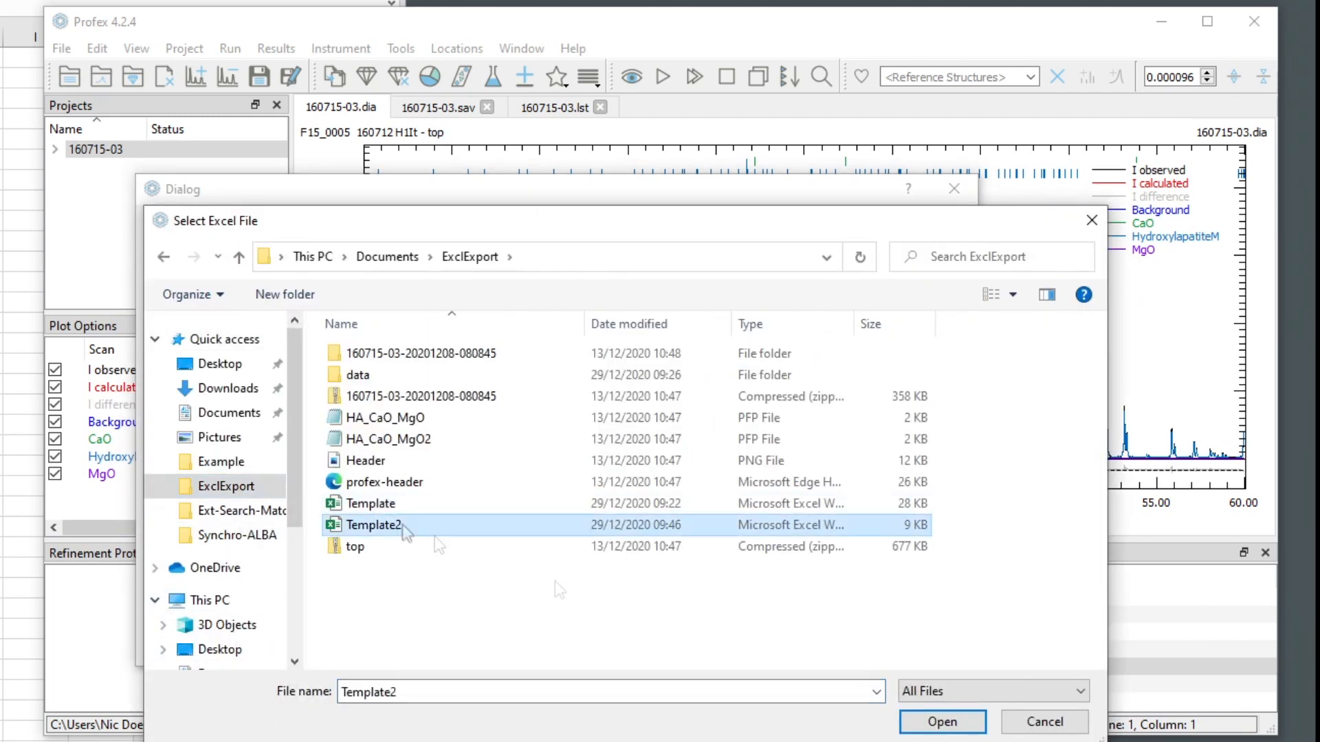
{"action": "left_click", "coordinate": [941, 723]}
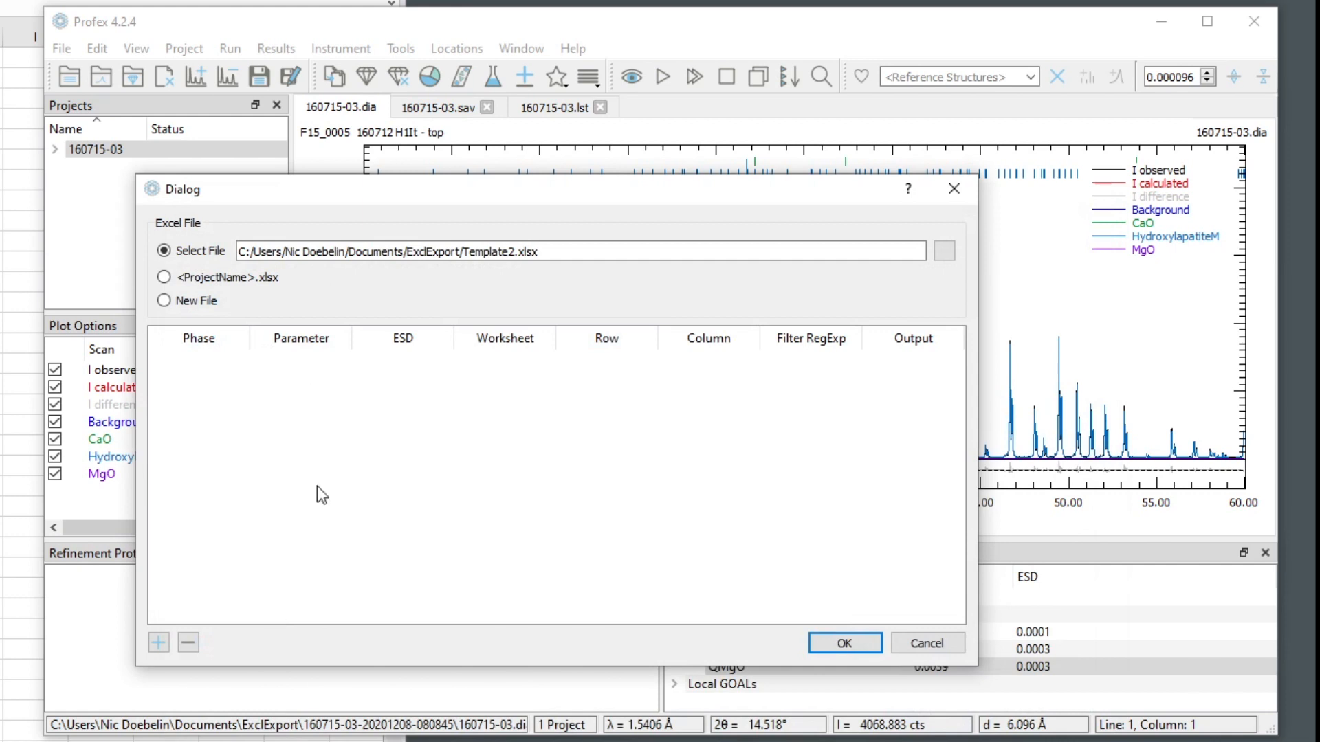
{"action": "left_click", "coordinate": [157, 642]}
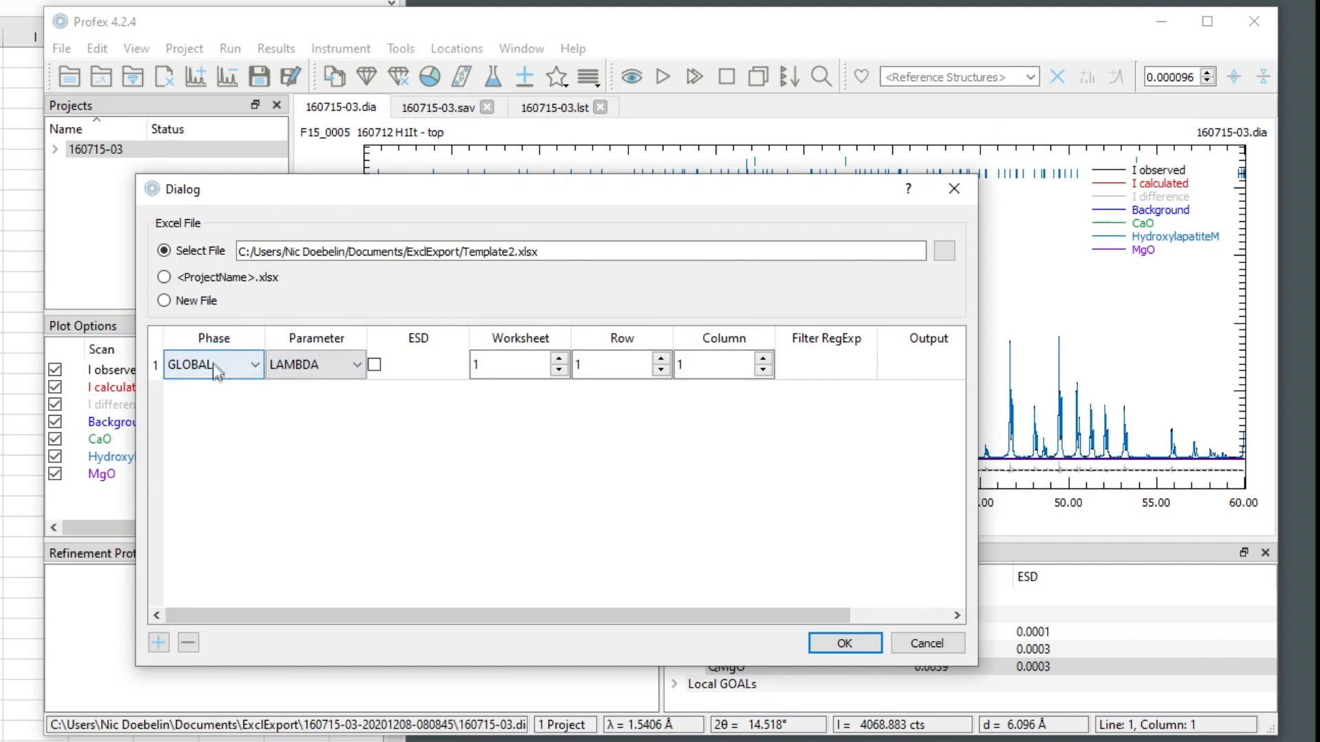
Step: Keep the row's phase as GLOBAL and export SampleID instead of LAMBDA
{"action": "left_click", "coordinate": [212, 363]}
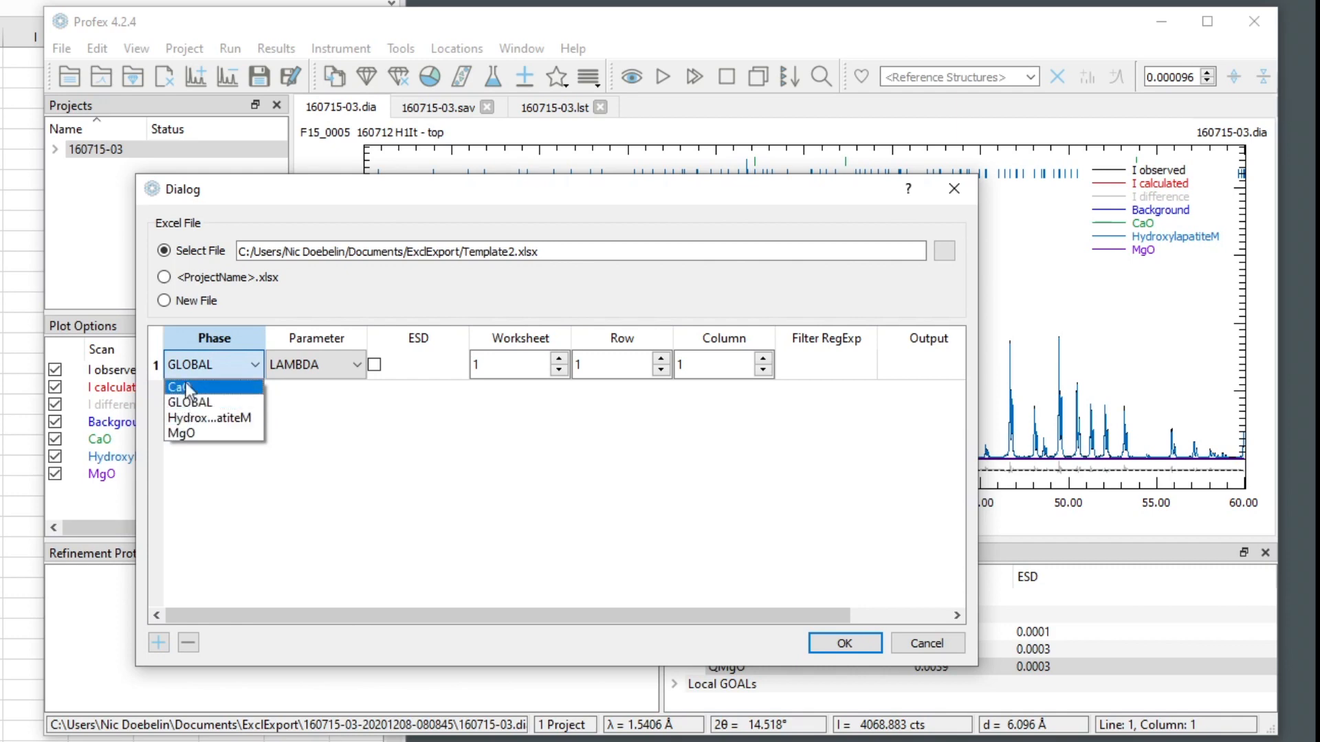
{"action": "key", "text": "Escape"}
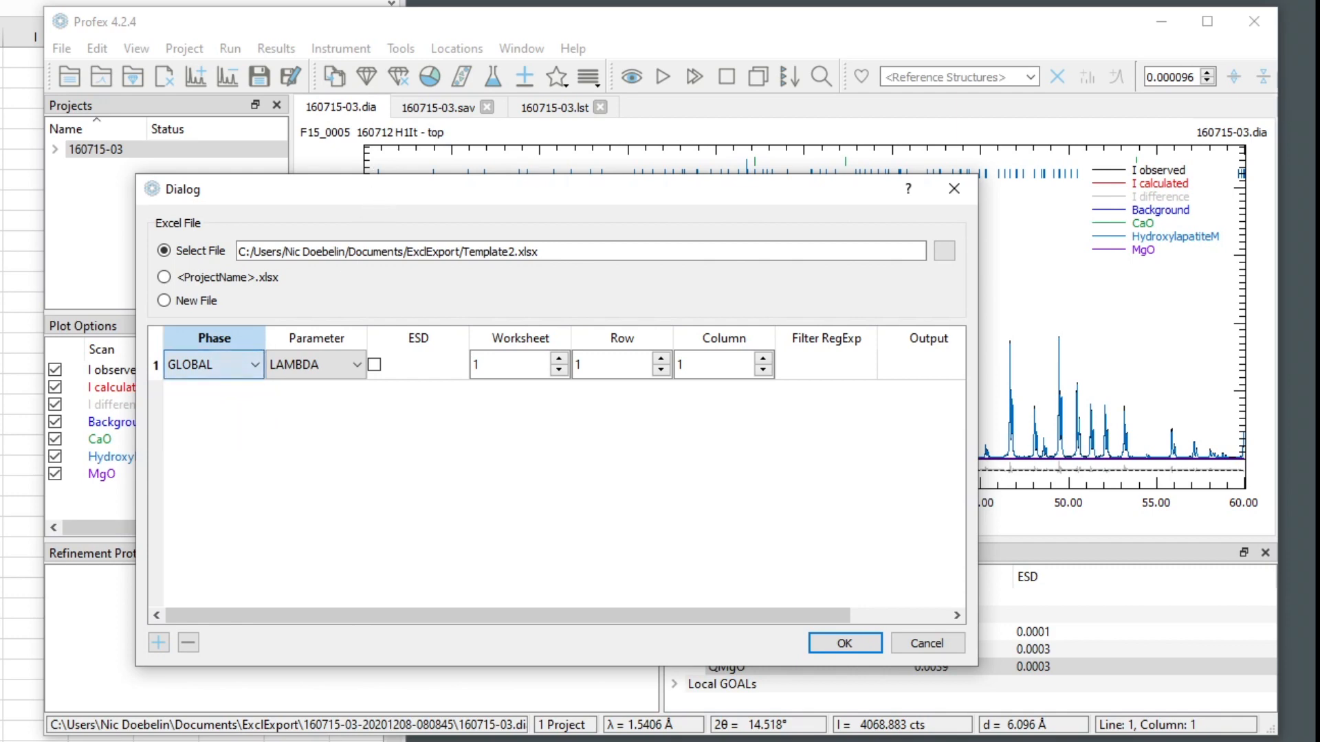
{"action": "left_click_drag", "start_coordinate": [392, 198], "coordinate": [383, 0]}
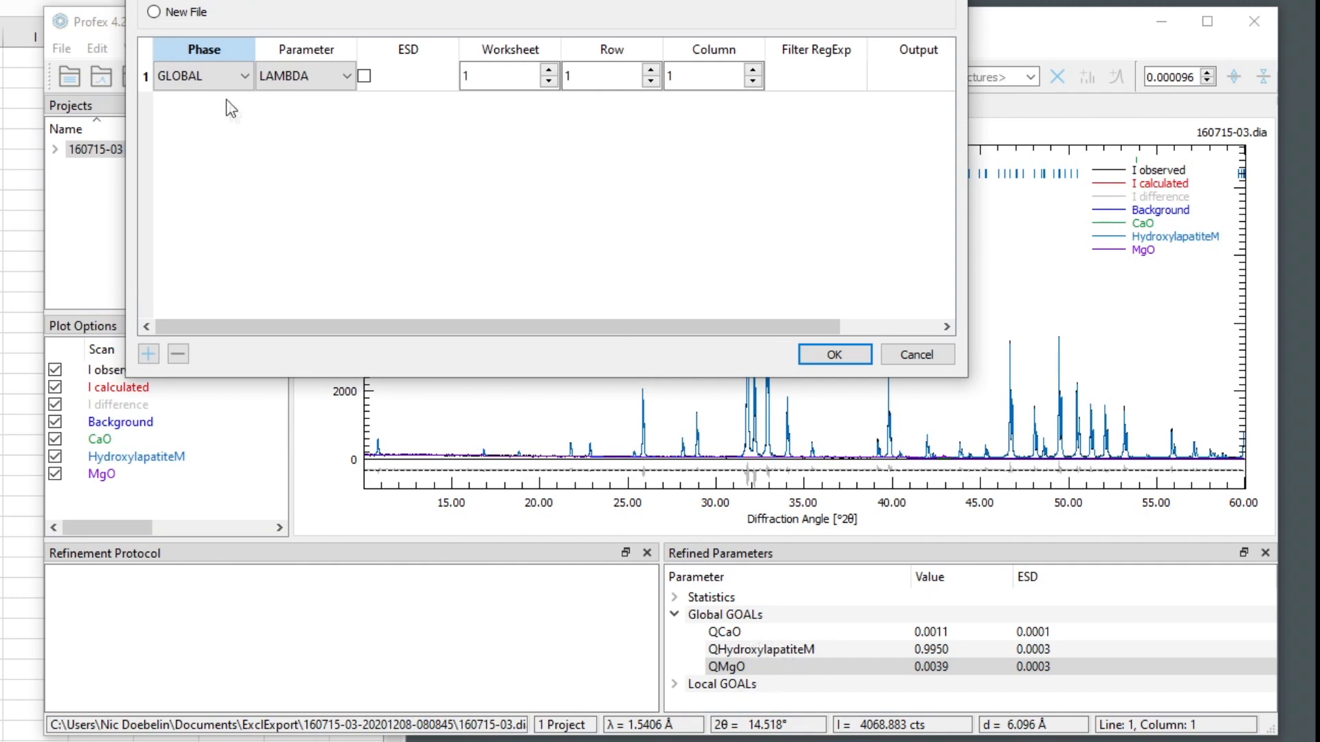
{"action": "left_click", "coordinate": [213, 75]}
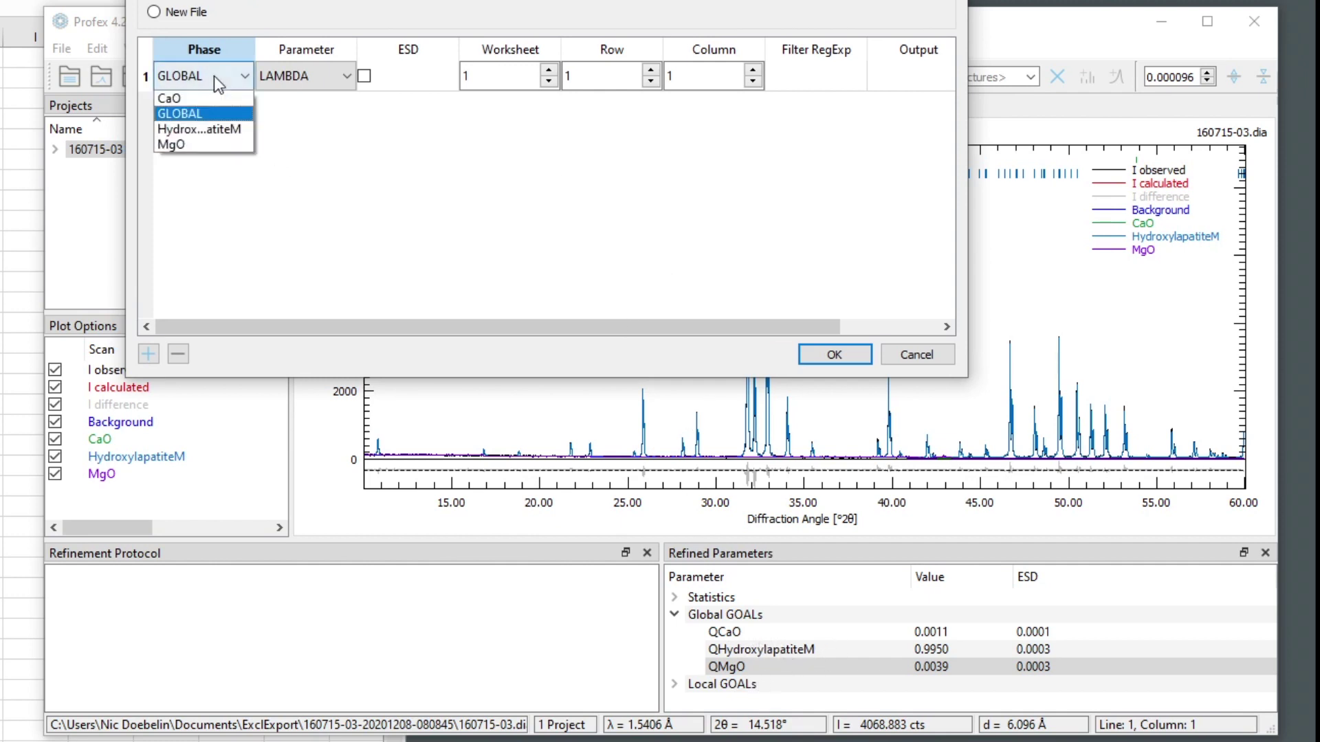
{"action": "left_click", "coordinate": [197, 114]}
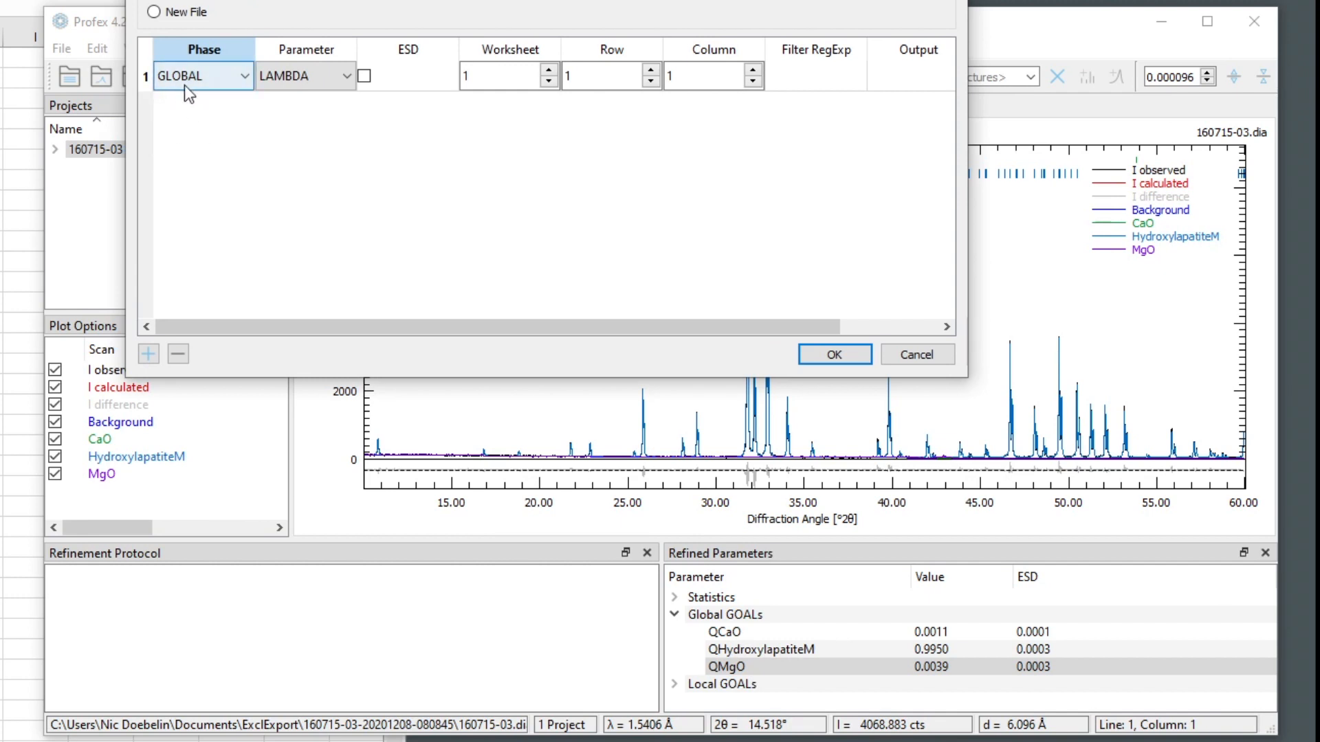
{"action": "left_click", "coordinate": [304, 72]}
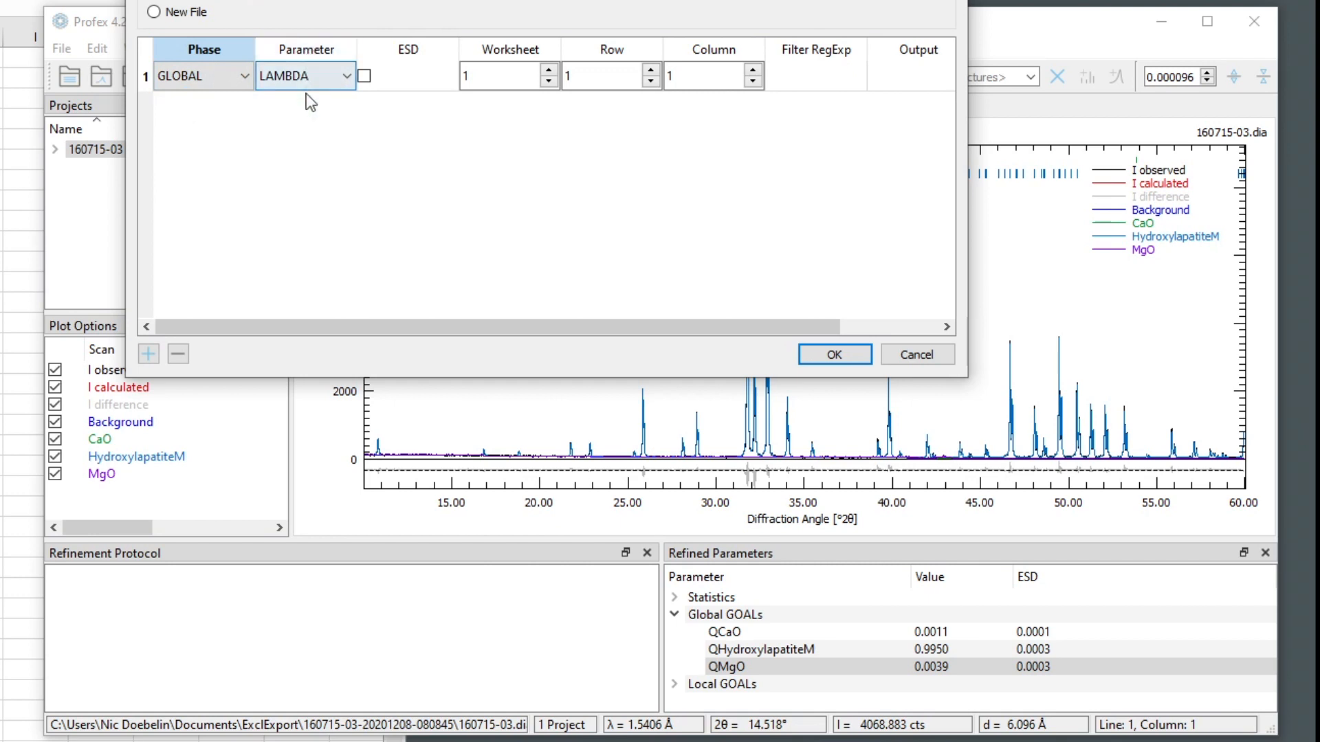
{"action": "left_click", "coordinate": [306, 75]}
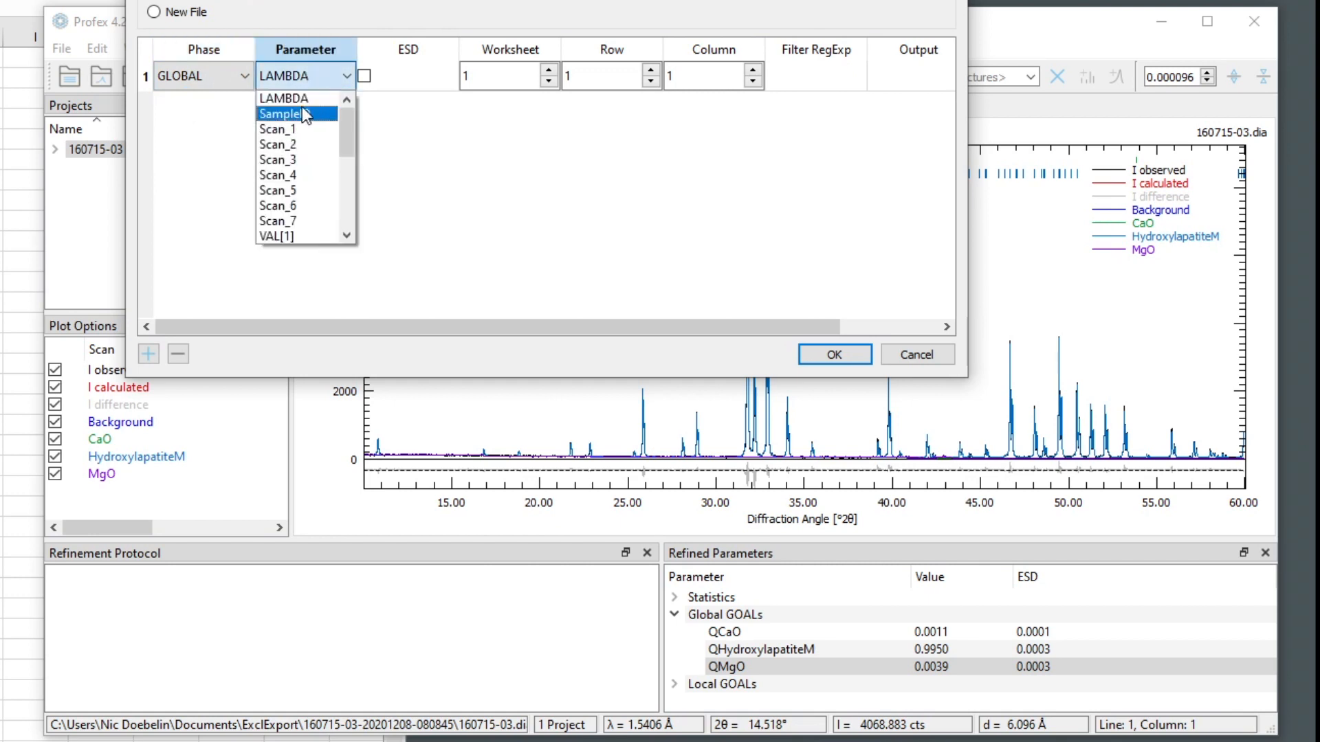
{"action": "mouse_move", "coordinate": [352, 131]}
{"action": "left_mouse_down"}
{"action": "mouse_move", "coordinate": [356, 232]}
{"action": "mouse_move", "coordinate": [351, 109]}
{"action": "left_mouse_up"}
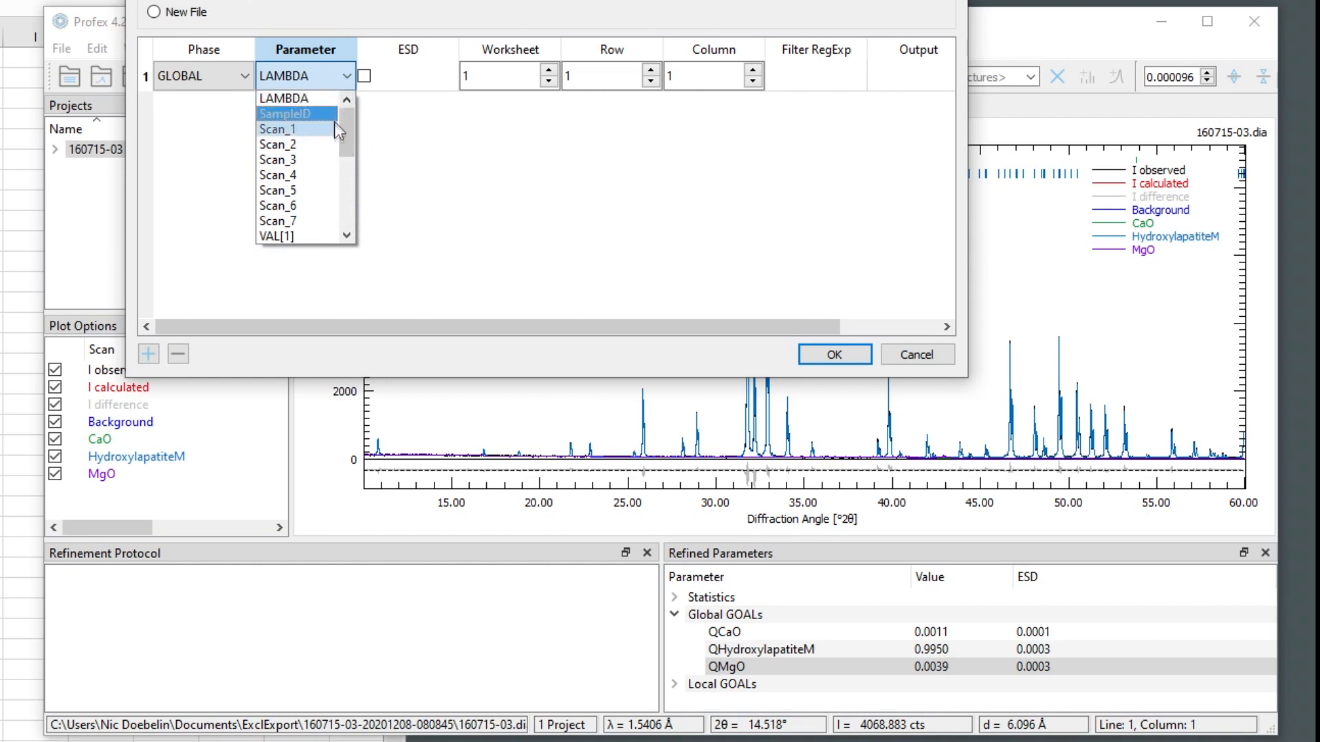
{"action": "left_click", "coordinate": [312, 112]}
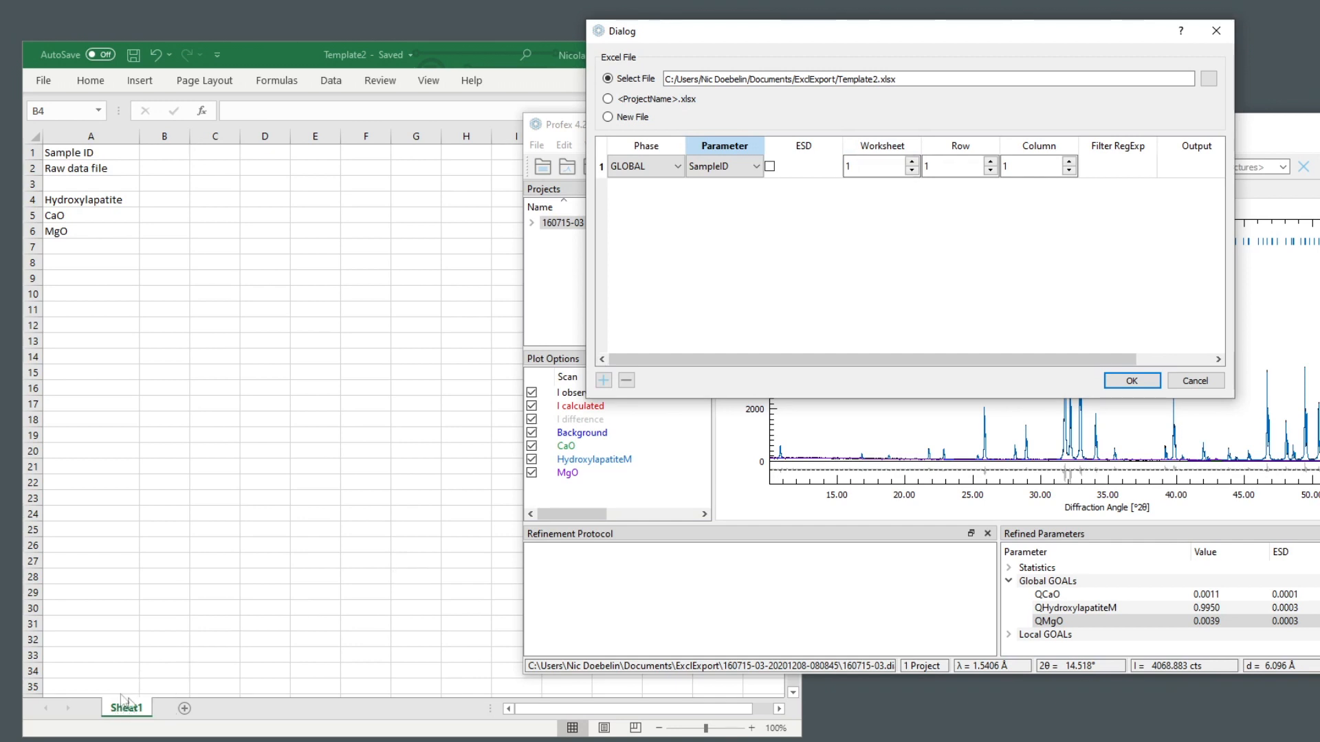
Step: Send SampleID to worksheet 1, row 1, column 2
{"action": "left_click", "coordinate": [857, 166]}
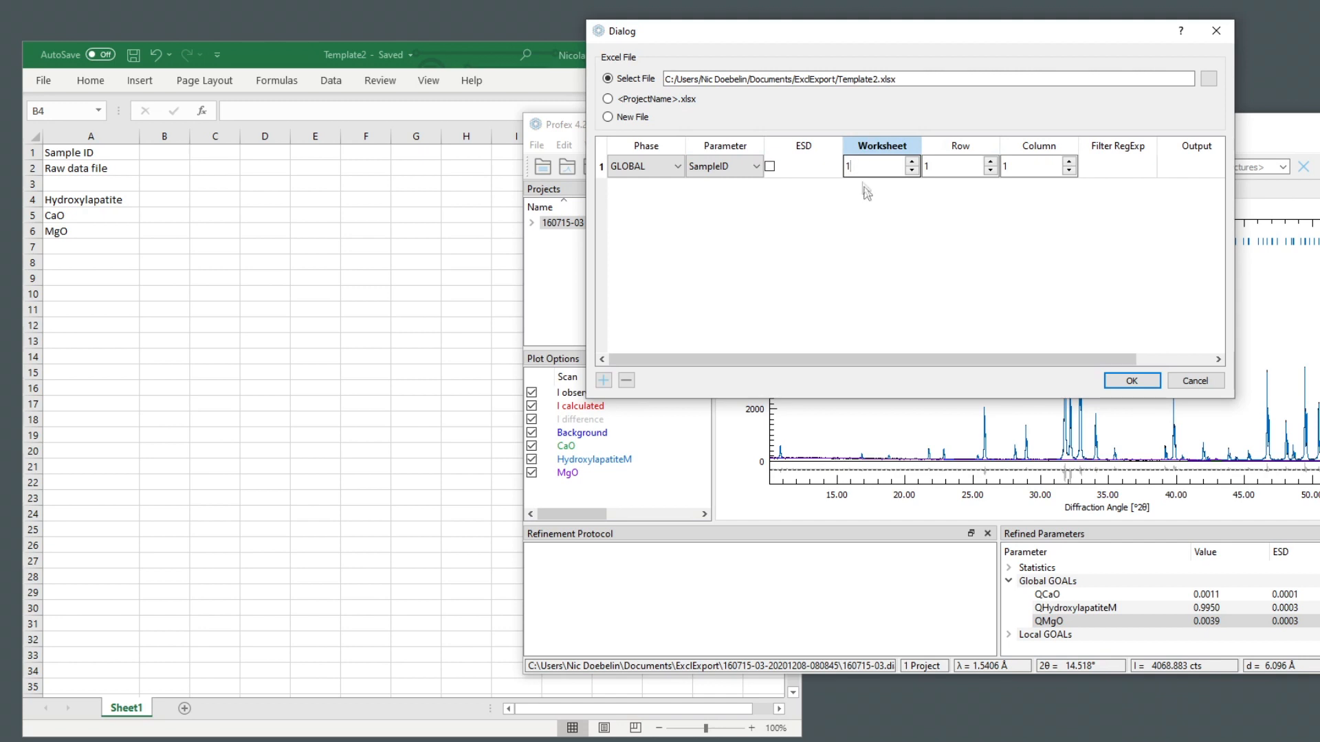
{"action": "left_click", "coordinate": [954, 165]}
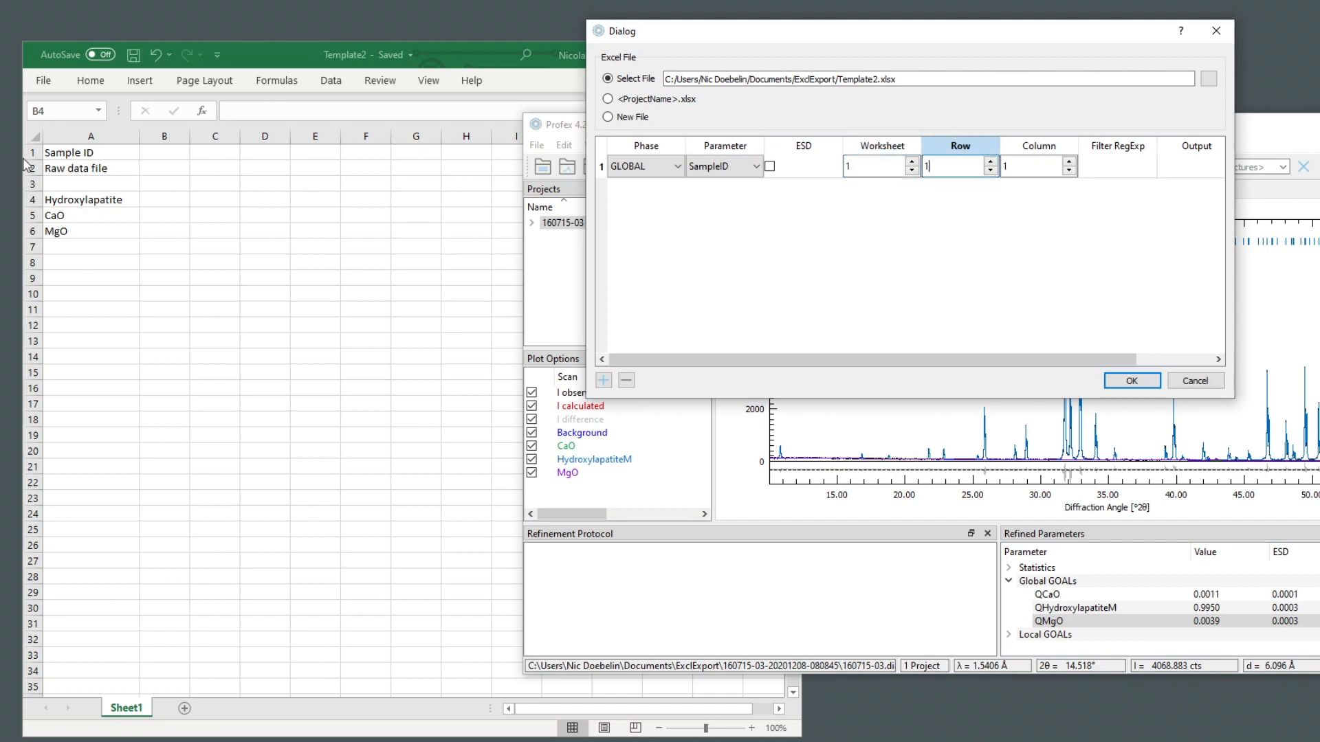
{"action": "left_click", "coordinate": [1040, 168]}
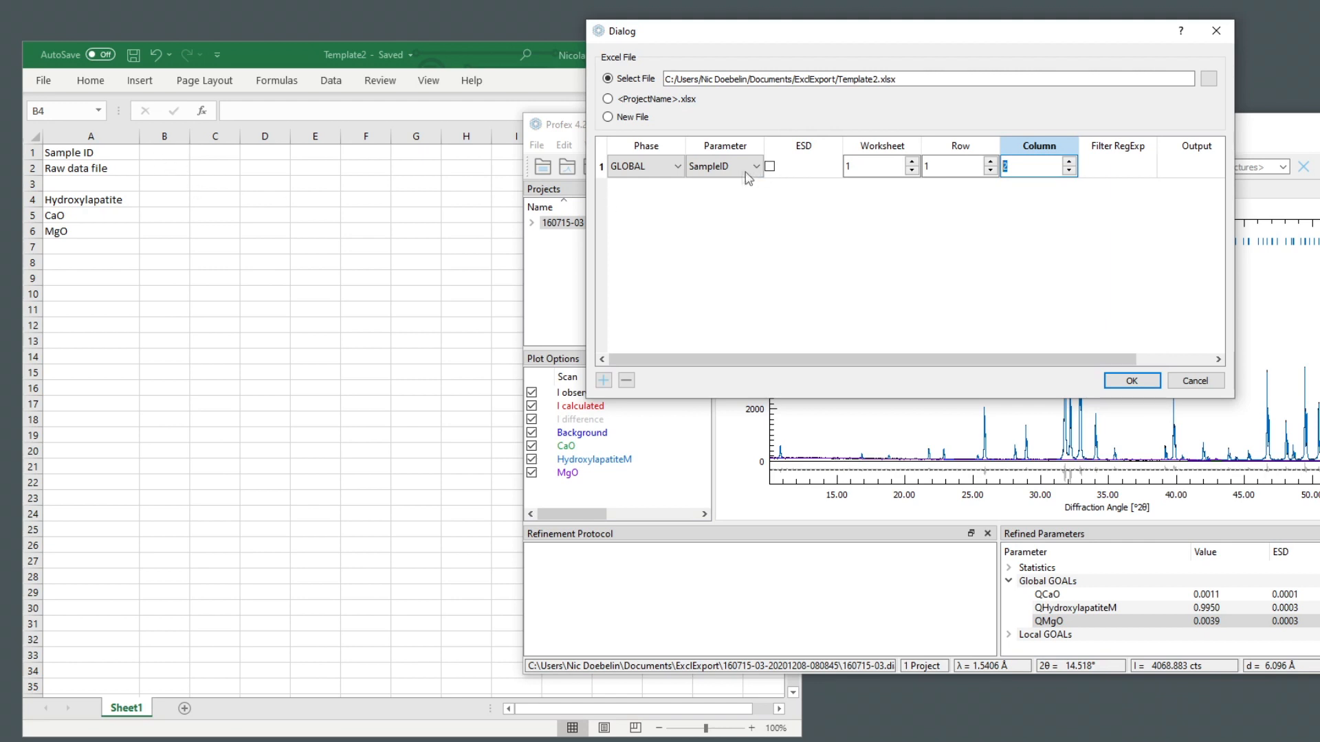
{"action": "type", "text": "2"}
{"action": "left_click", "coordinate": [814, 196]}
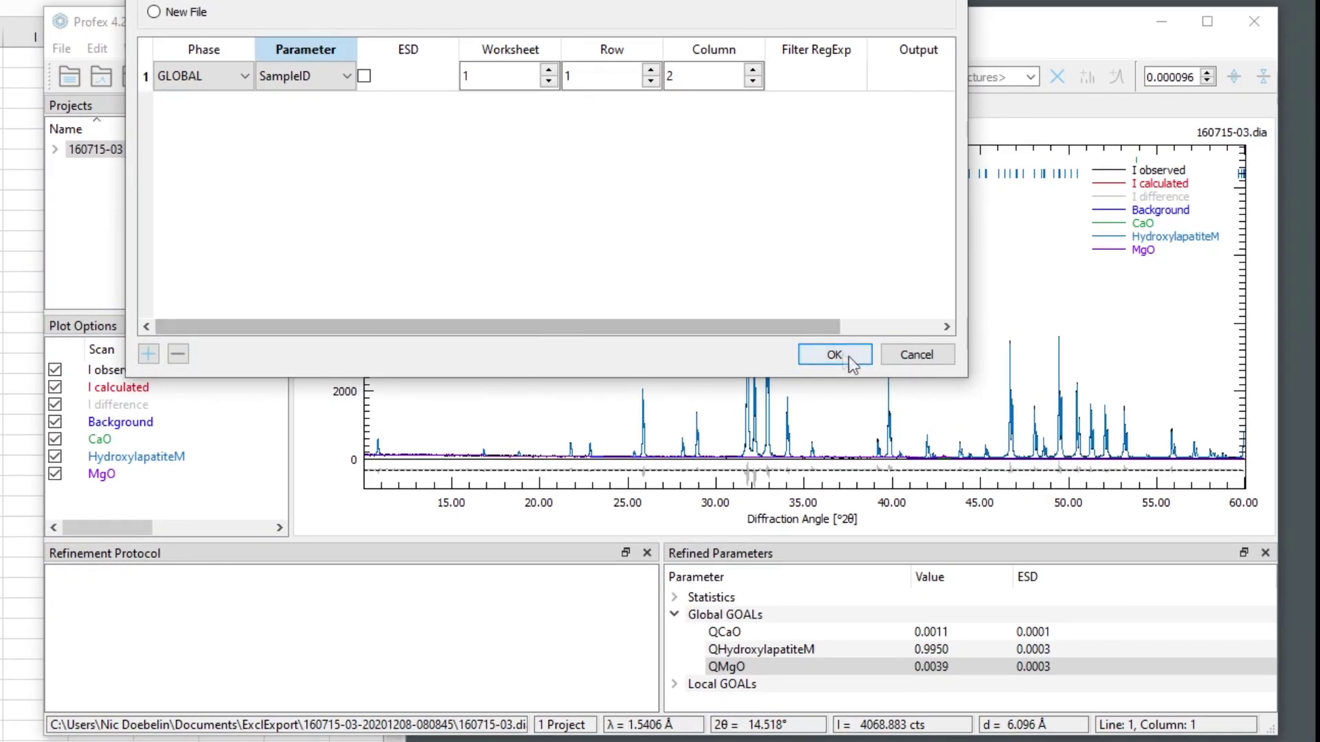
Step: Confirm the export settings and inspect VAL[1]=160715-03.xy on line 14 of 160715-03.sav
{"action": "left_click", "coordinate": [846, 356]}
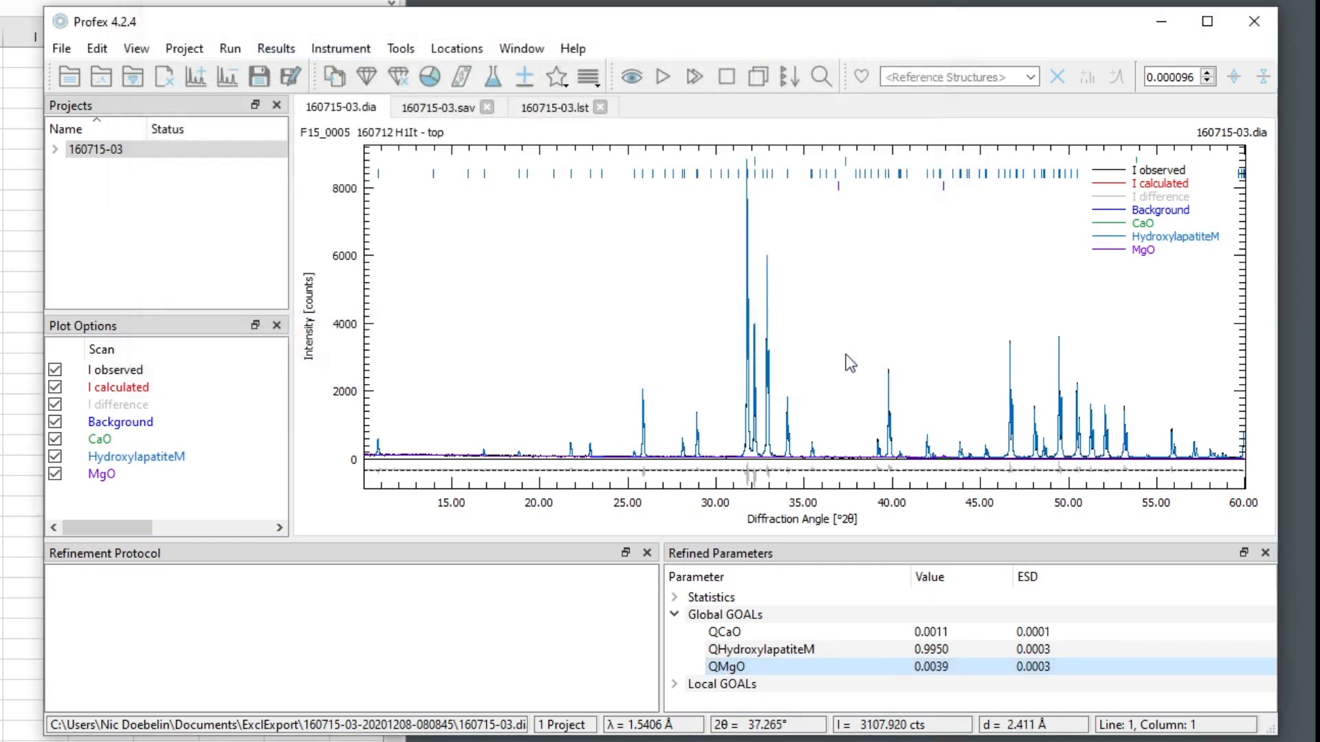
{"action": "left_click", "coordinate": [419, 108]}
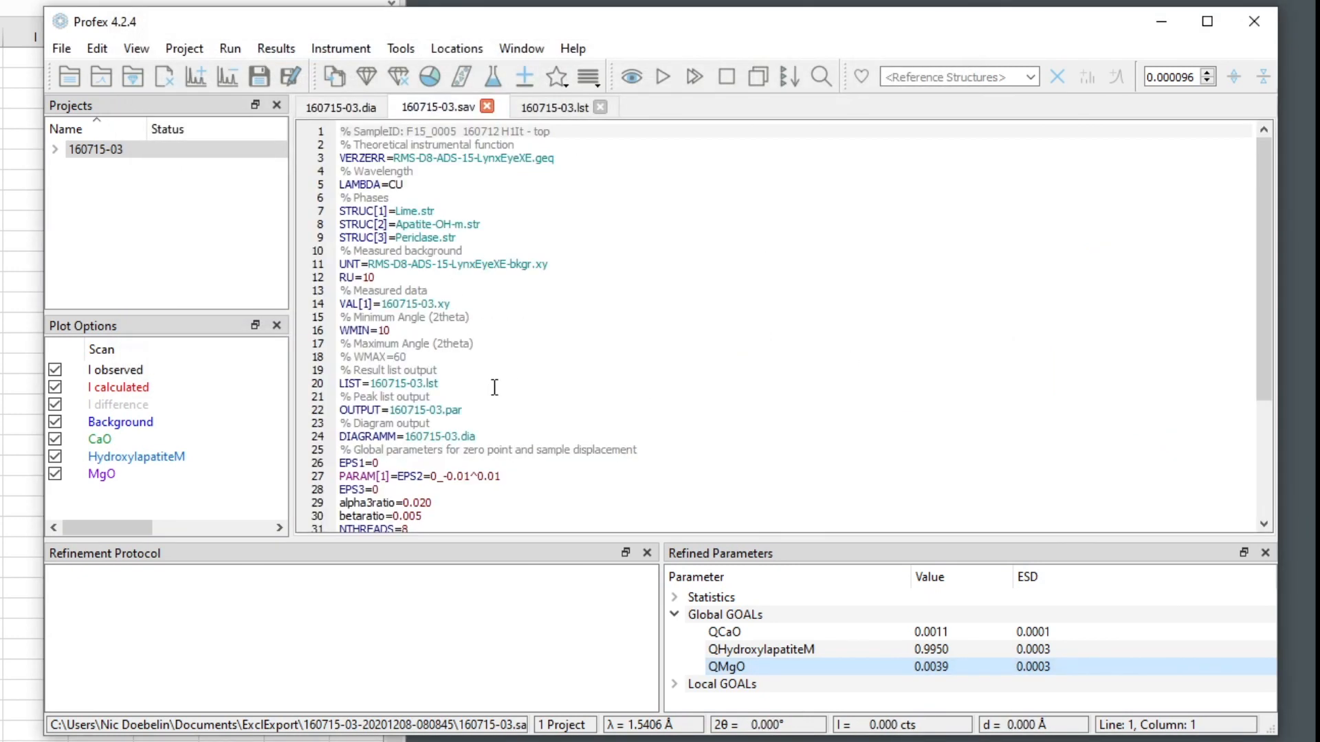
{"action": "left_click_drag", "start_coordinate": [380, 304], "coordinate": [462, 302]}
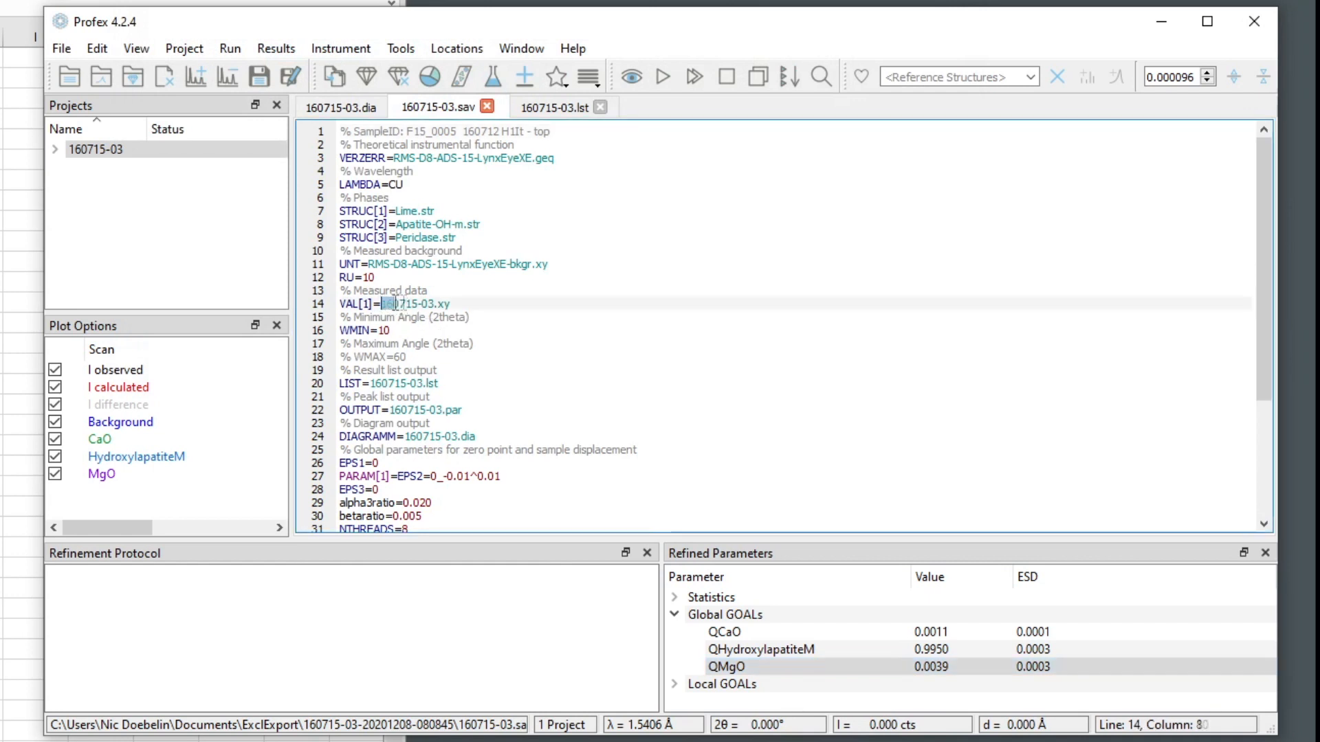
{"action": "left_click", "coordinate": [471, 301]}
{"action": "left_click_drag", "start_coordinate": [341, 305], "coordinate": [374, 305]}
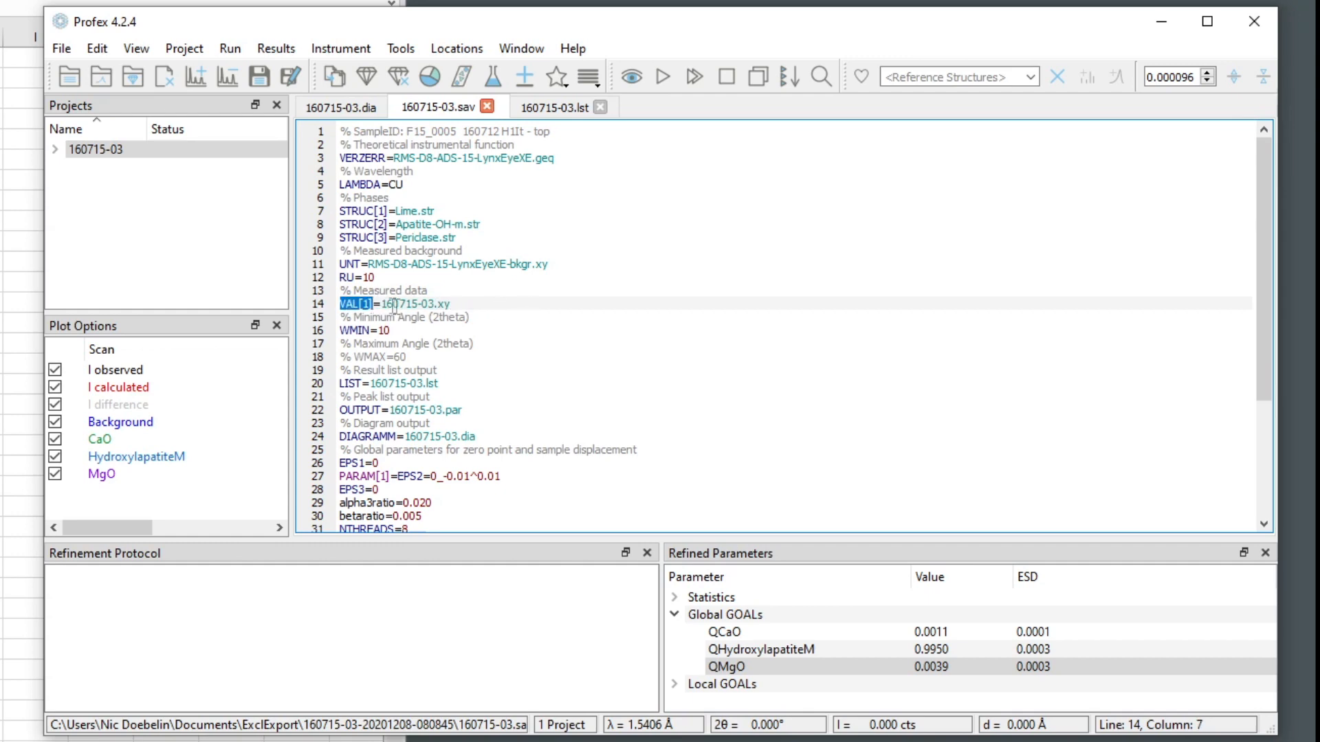
{"action": "left_click", "coordinate": [490, 306]}
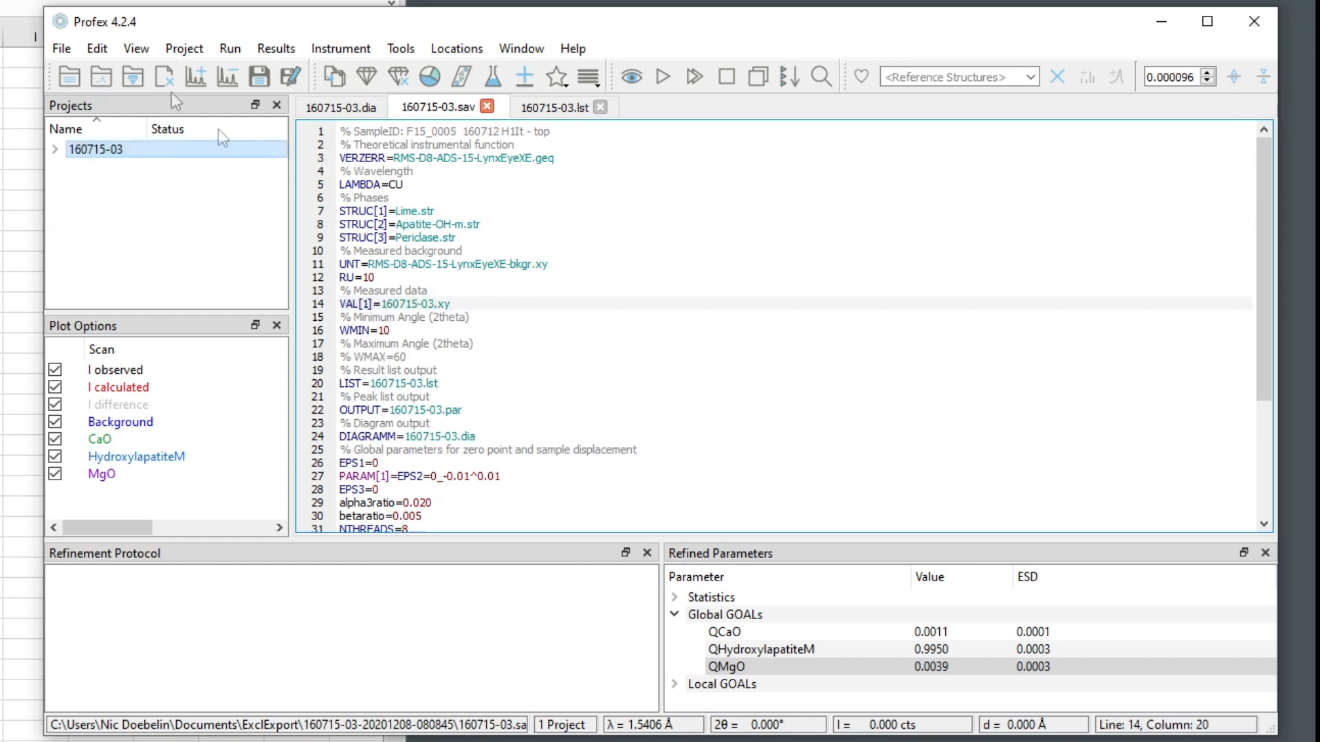
{"action": "left_click", "coordinate": [184, 49]}
Step: Reopen the export settings and add a second row exporting global VAL[1]
{"action": "left_click", "coordinate": [295, 367]}
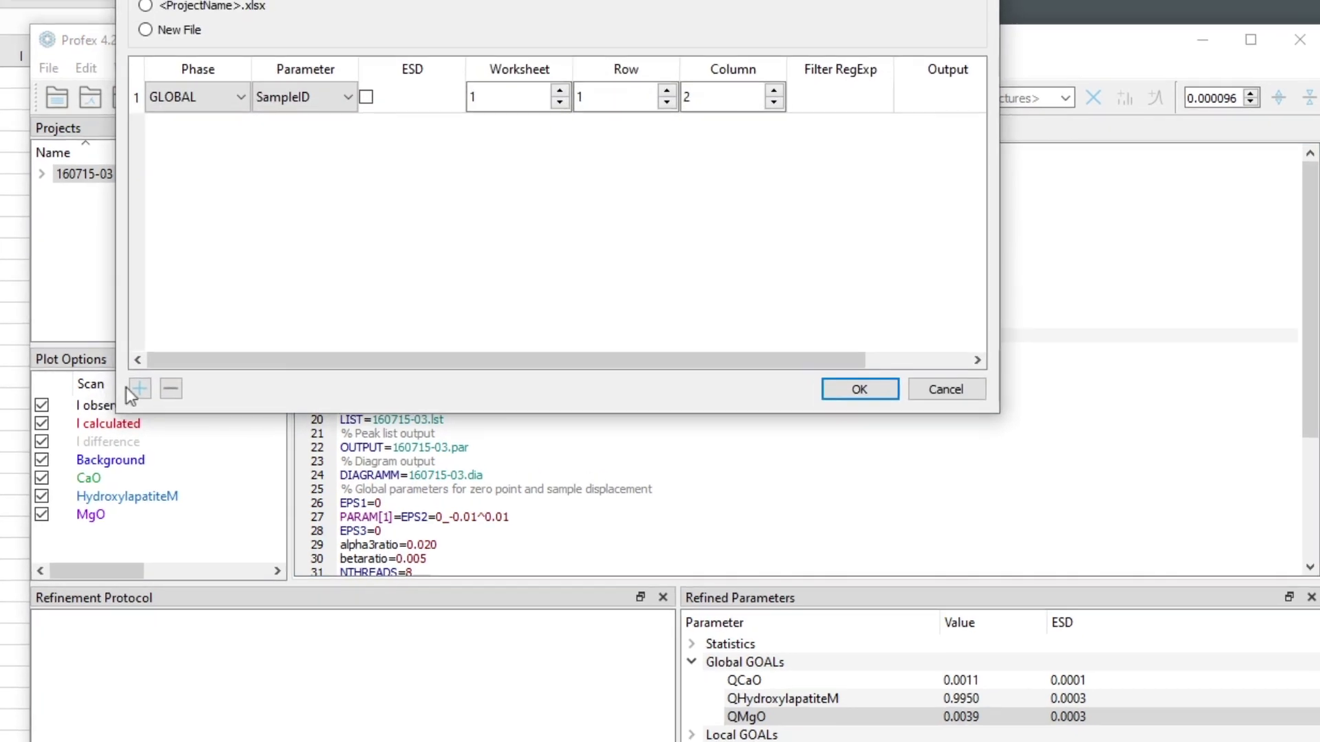
{"action": "left_click", "coordinate": [135, 389]}
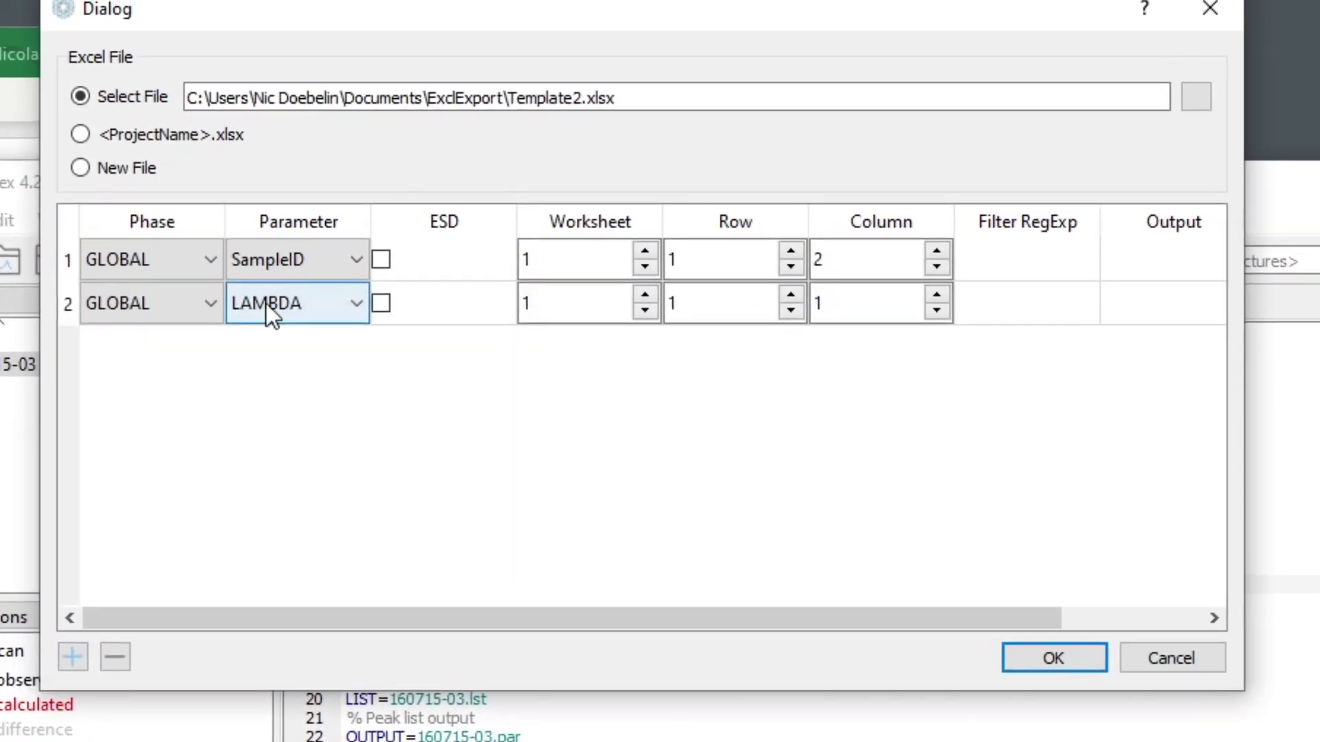
{"action": "left_click", "coordinate": [277, 345]}
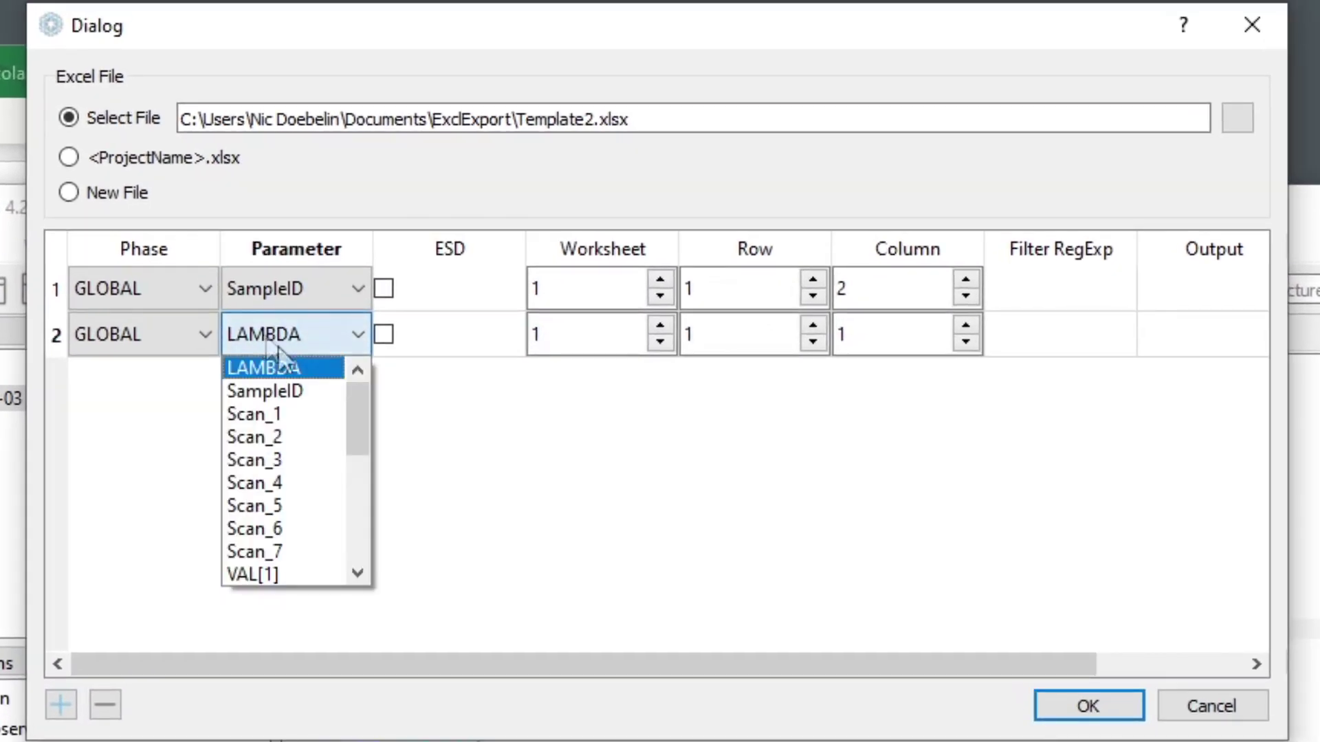
{"action": "left_click", "coordinate": [293, 569]}
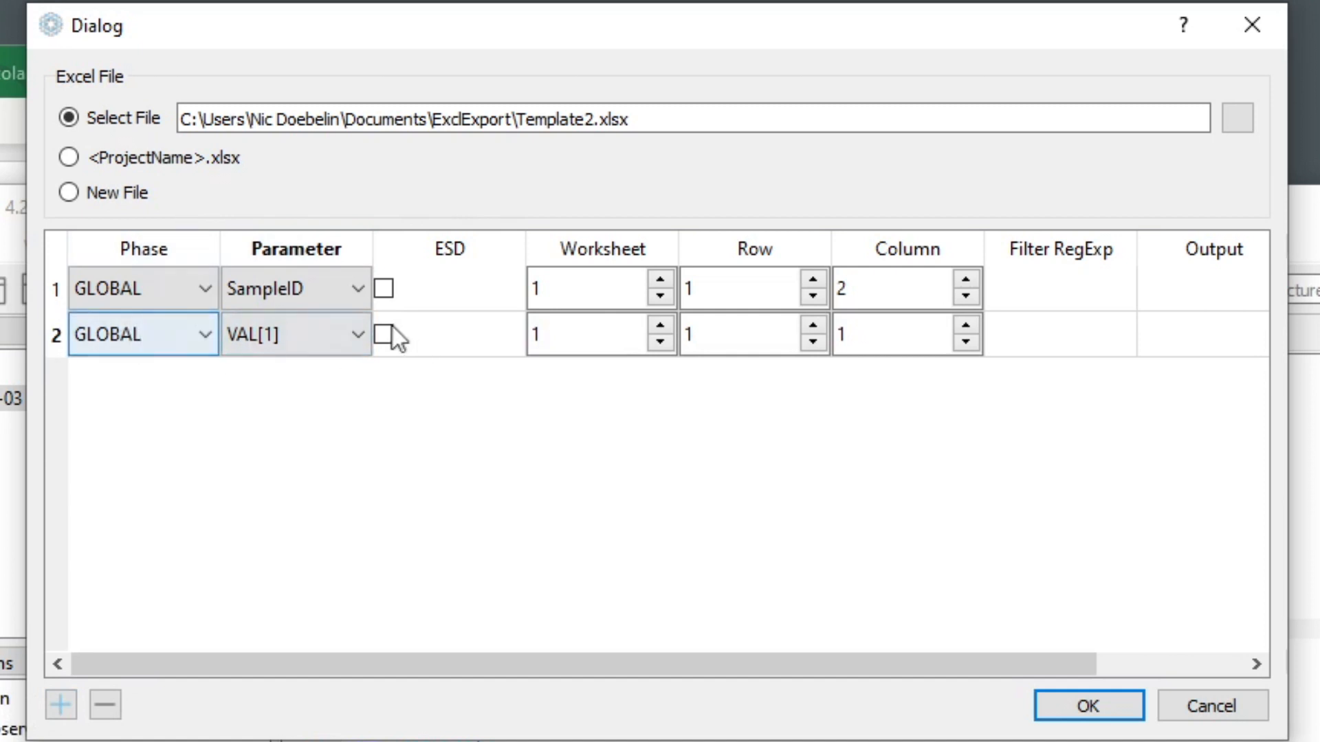
{"action": "left_click", "coordinate": [256, 329]}
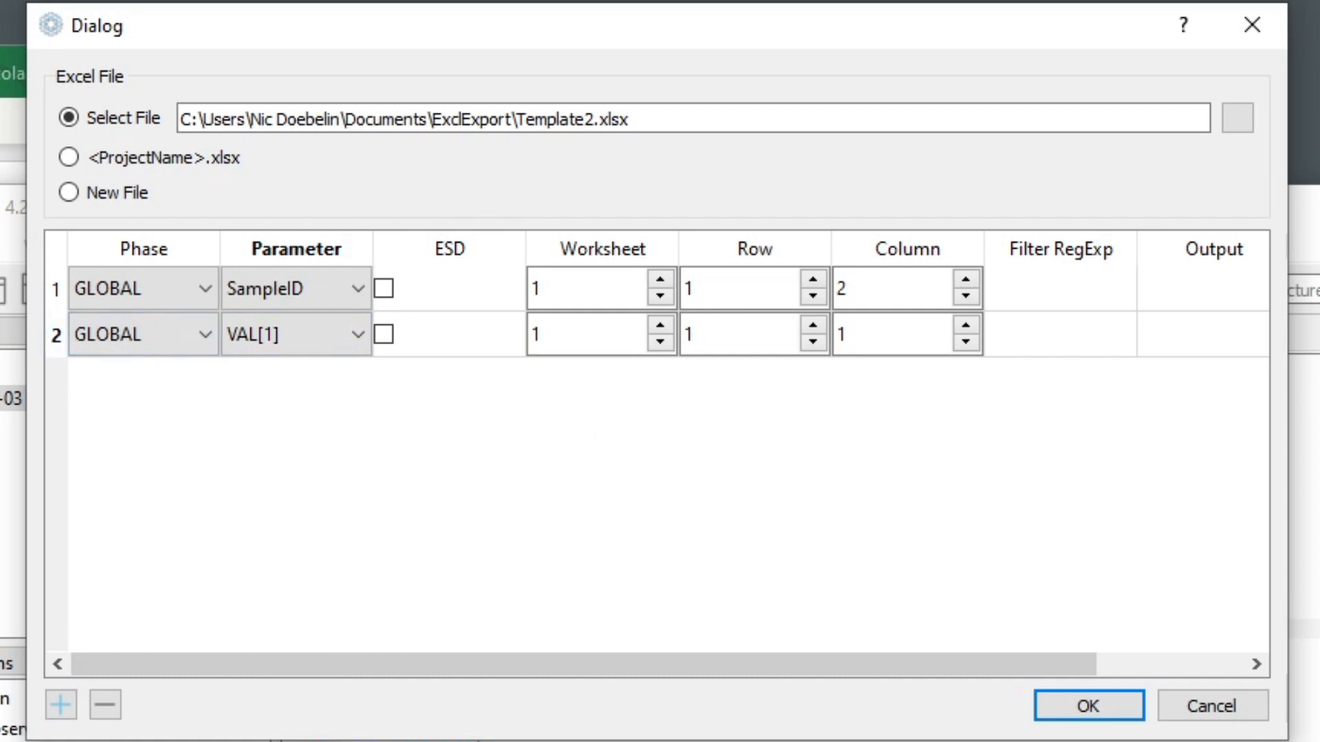
Step: Send VAL[1] to worksheet 1, row 2, column 2
{"action": "double_click", "coordinate": [722, 333]}
{"action": "type", "text": "2"}
{"action": "left_click", "coordinate": [905, 332]}
{"action": "double_click", "coordinate": [905, 332]}
{"action": "type", "text": "2"}
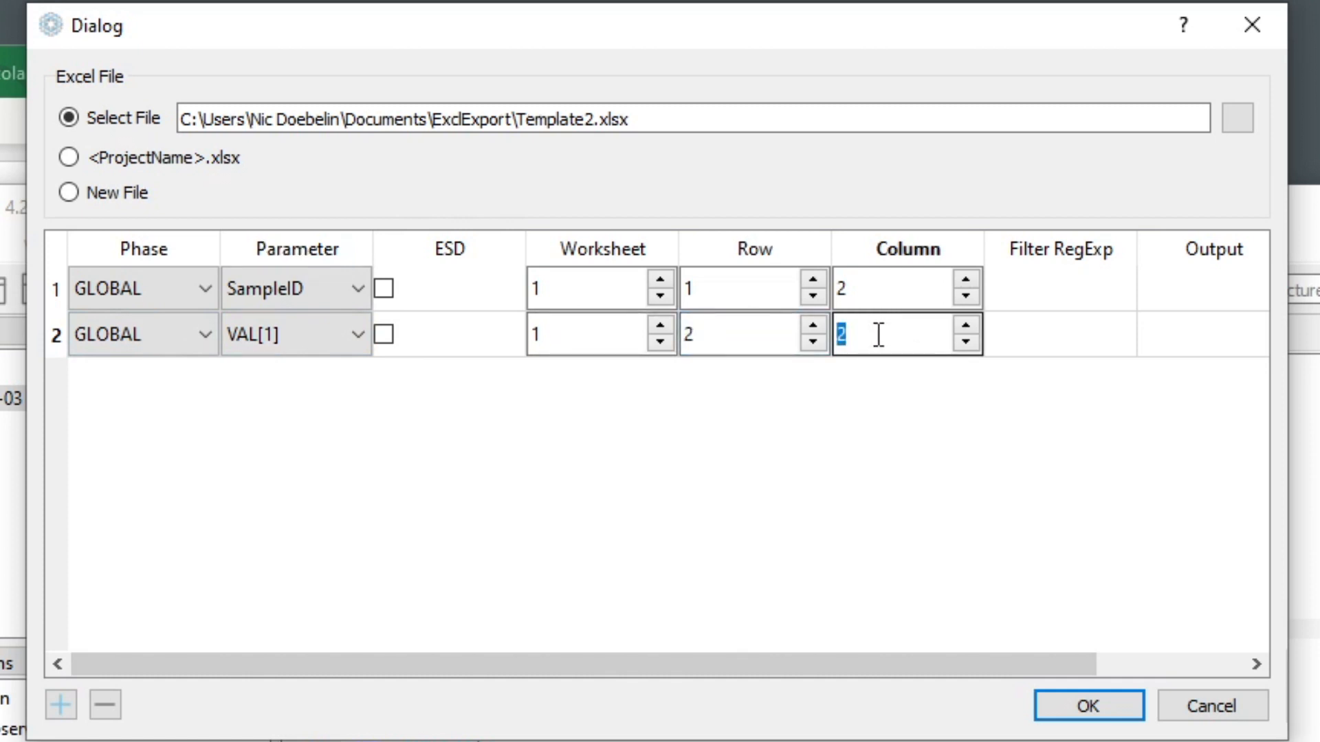
{"action": "key", "text": "Up"}
Step: Add three export rows for the QHydroxylapatite, QCaO and QMgO quantities
{"action": "left_click", "coordinate": [58, 708]}
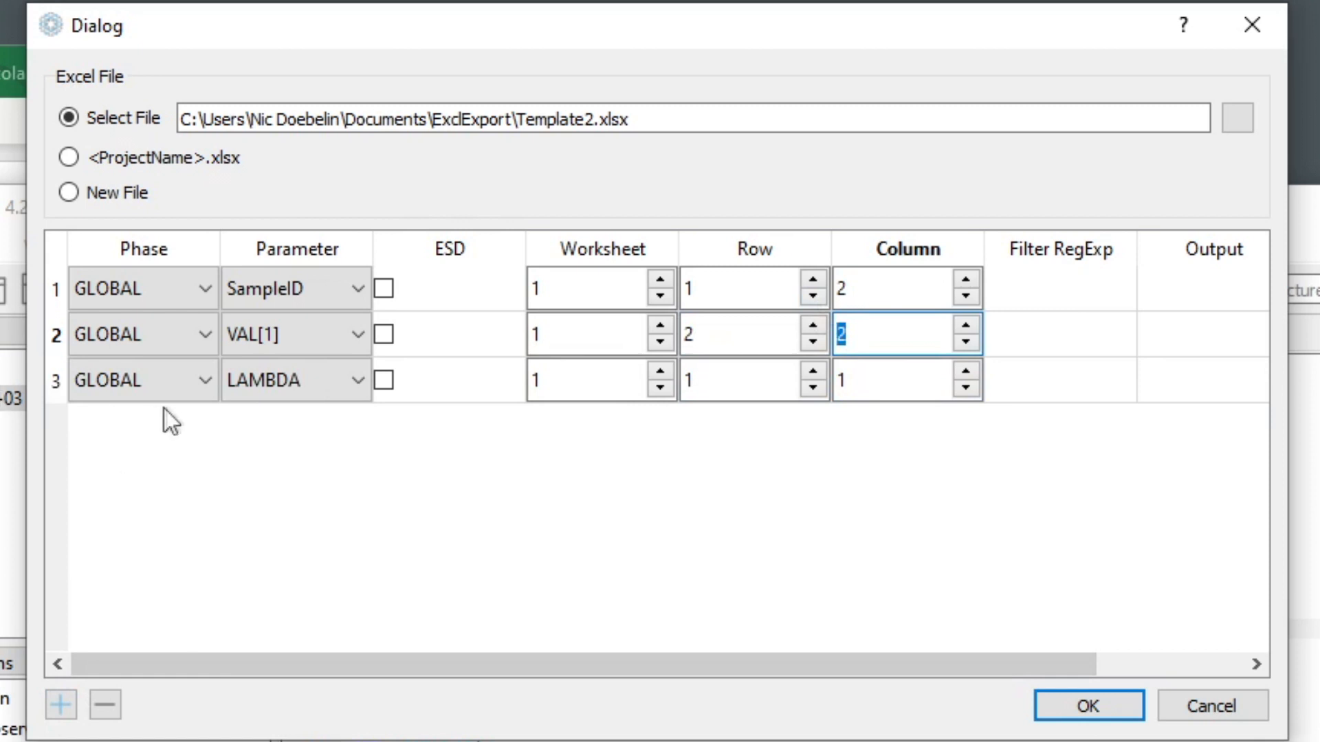
{"action": "left_click", "coordinate": [257, 378]}
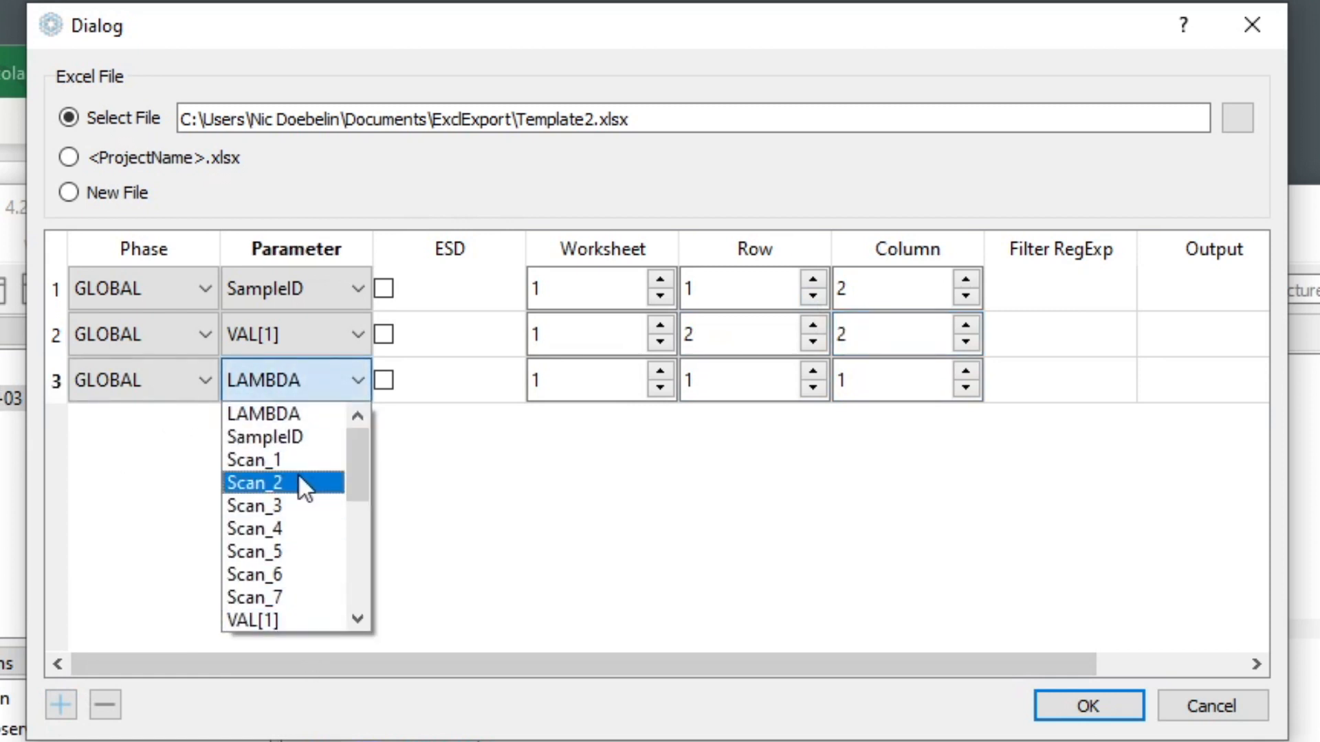
{"action": "scroll", "coordinate": [265, 502], "scroll_direction": "down", "scroll_amount": 2}
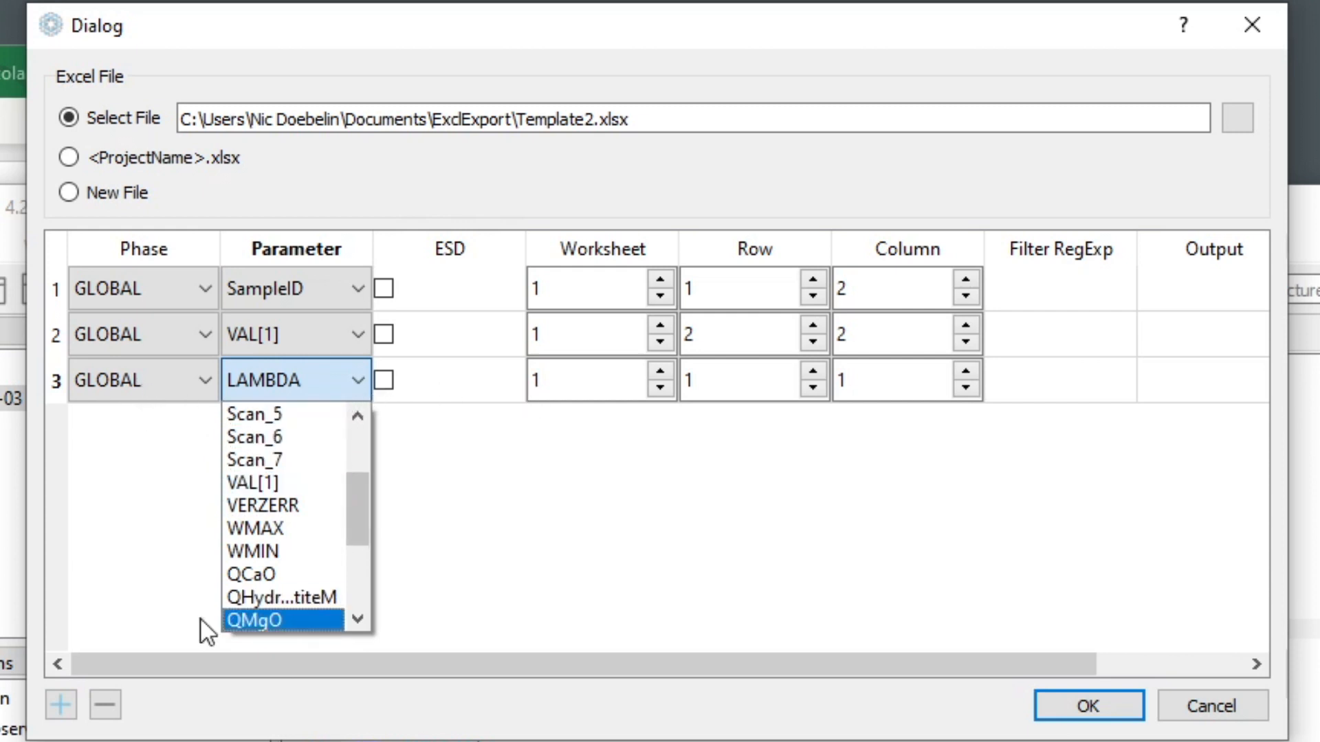
{"action": "left_click", "coordinate": [245, 598]}
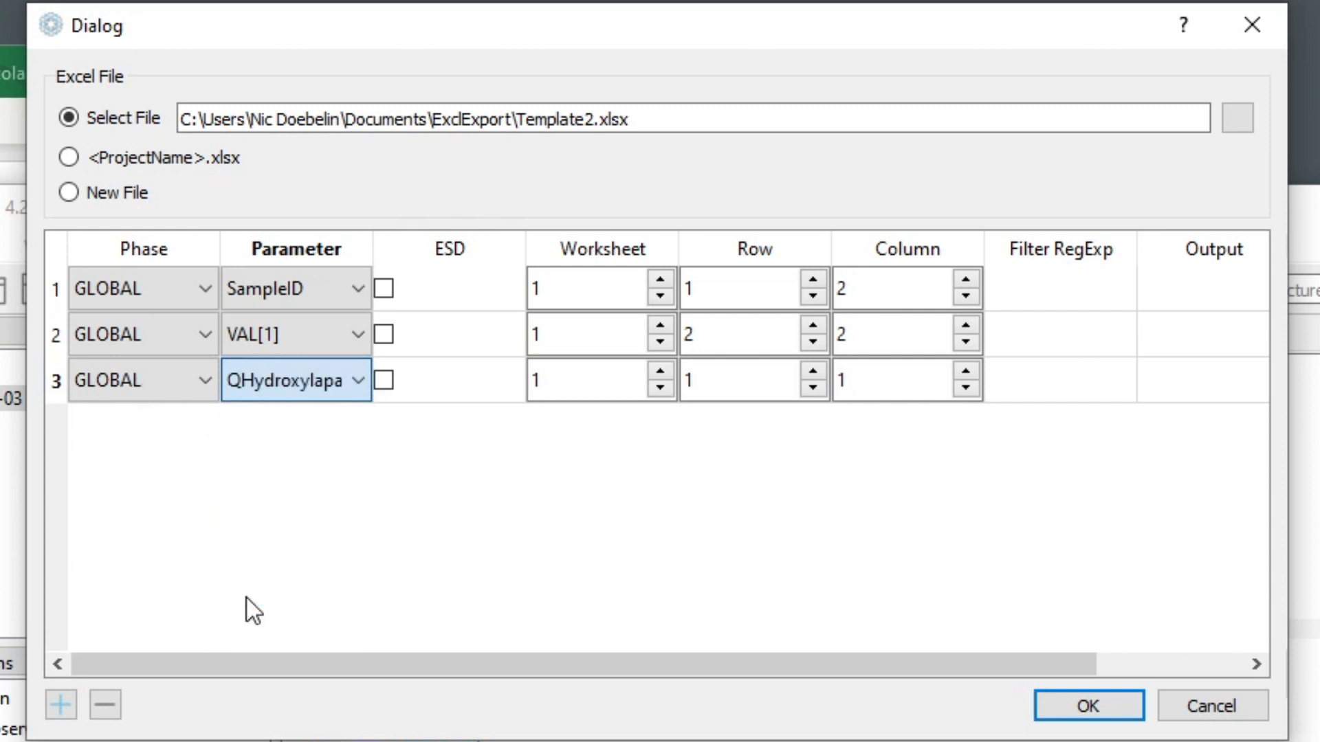
{"action": "left_click", "coordinate": [61, 704]}
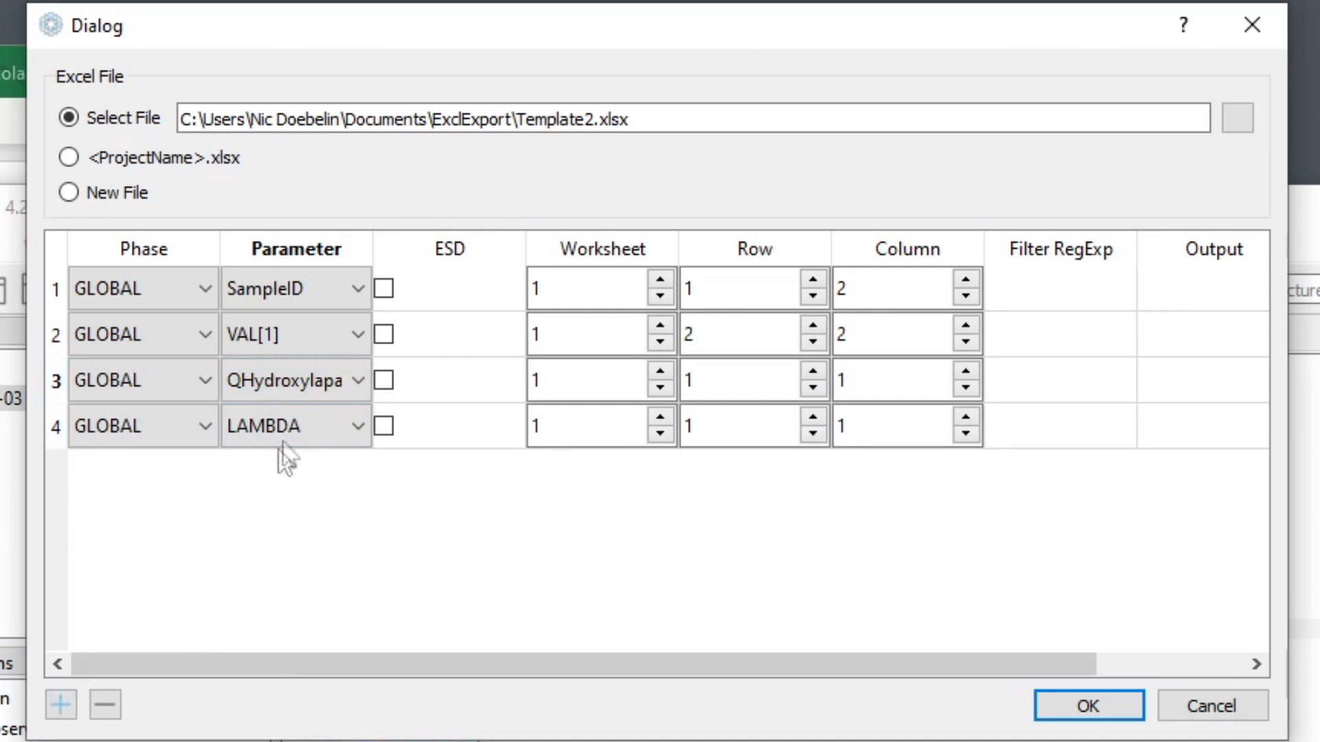
{"action": "left_click", "coordinate": [283, 434]}
{"action": "scroll", "coordinate": [287, 549], "scroll_direction": "down", "scroll_amount": 2}
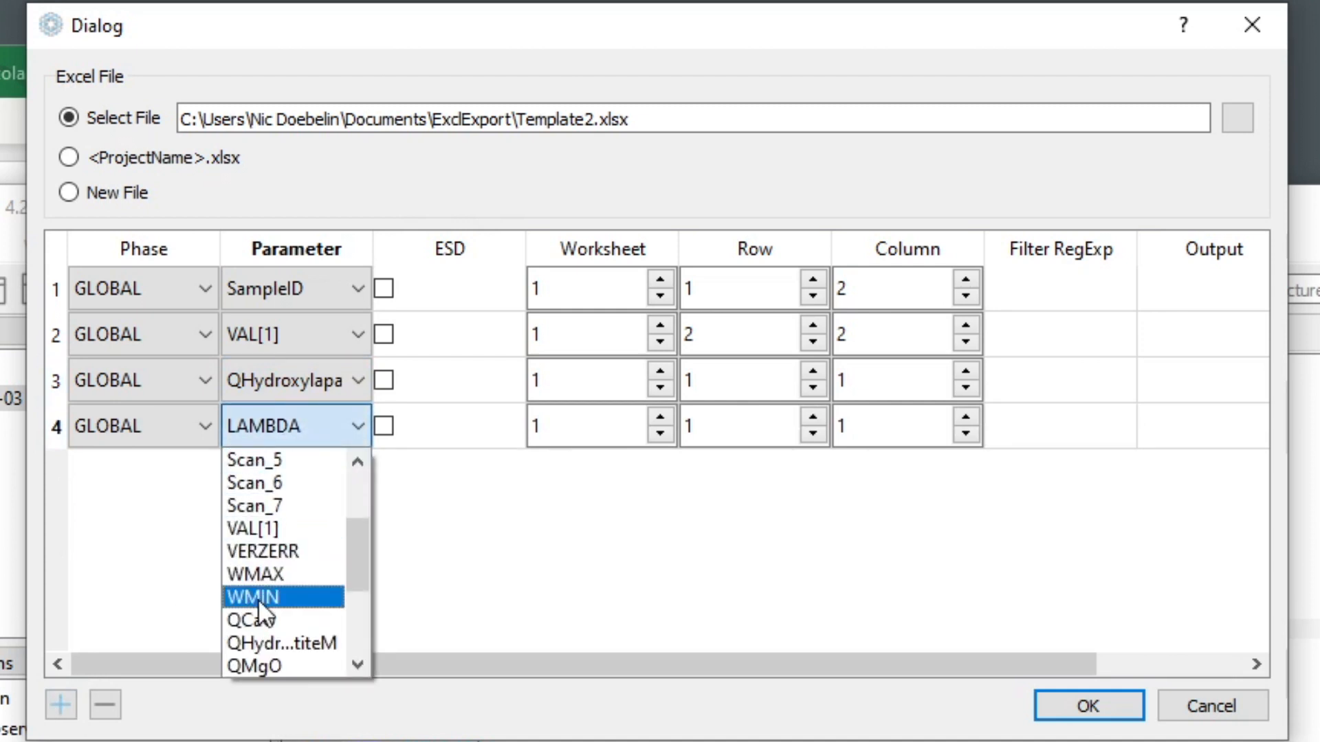
{"action": "left_click", "coordinate": [253, 620]}
{"action": "left_click", "coordinate": [62, 705]}
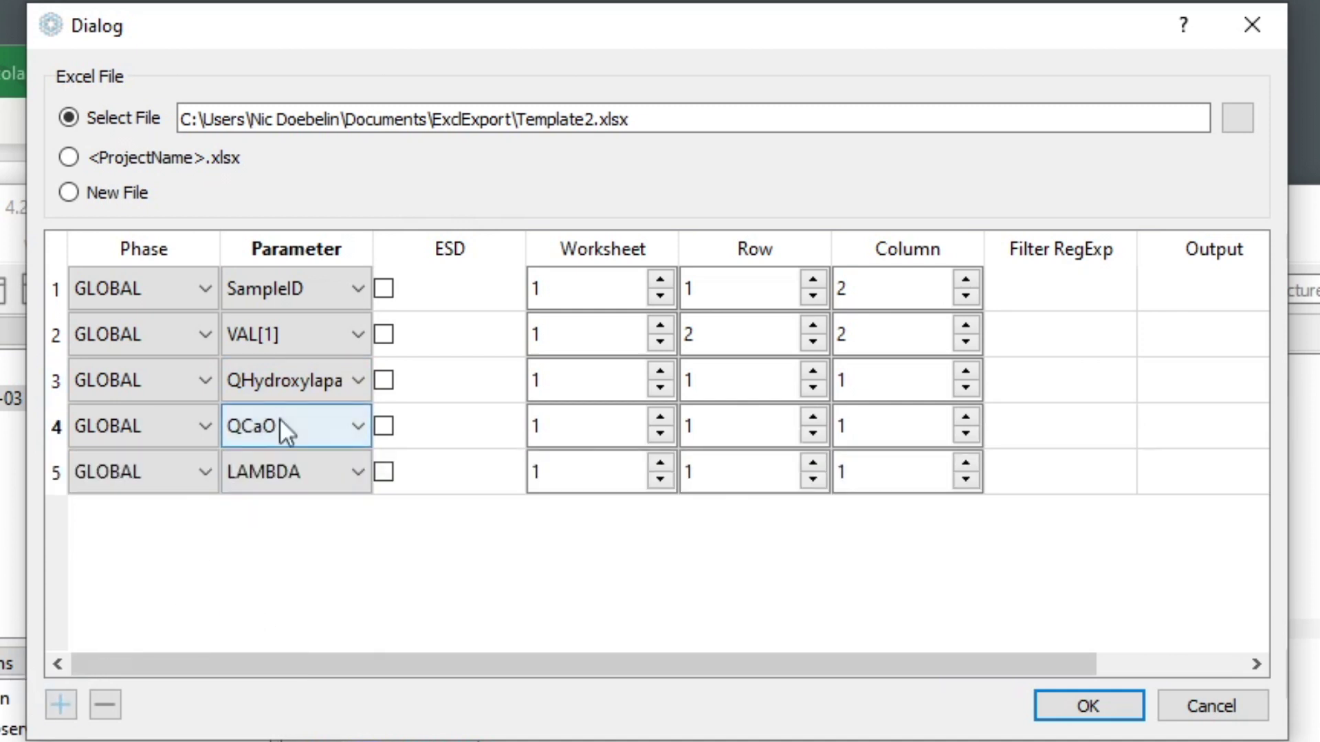
{"action": "left_click", "coordinate": [283, 478]}
{"action": "scroll", "coordinate": [287, 557], "scroll_direction": "down", "scroll_amount": 2}
{"action": "left_click", "coordinate": [296, 526]}
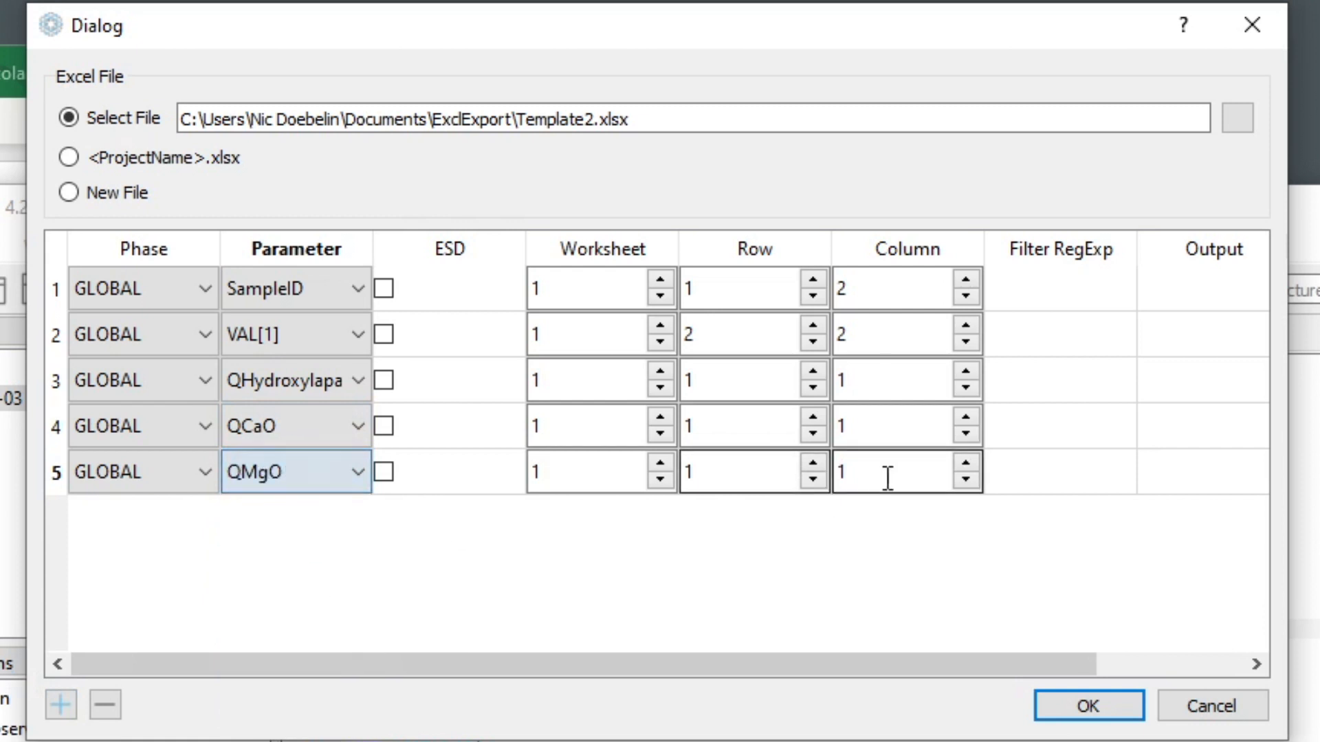
Step: Send the three quantities to column 2, rows 4, 5 and 6, and close the dialog
{"action": "left_click", "coordinate": [865, 381]}
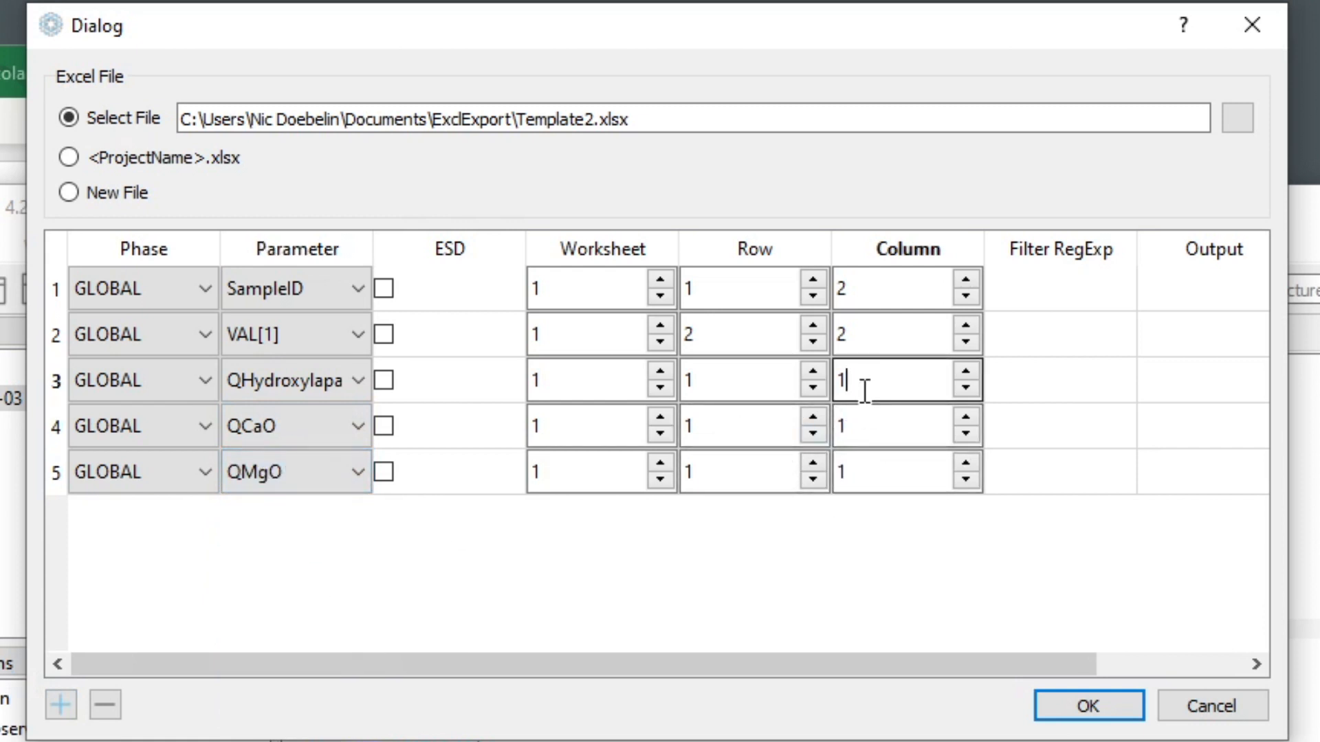
{"action": "key", "text": "Up"}
{"action": "left_click", "coordinate": [864, 421]}
{"action": "key", "text": "Up"}
{"action": "left_click", "coordinate": [873, 467]}
{"action": "key", "text": "Up"}
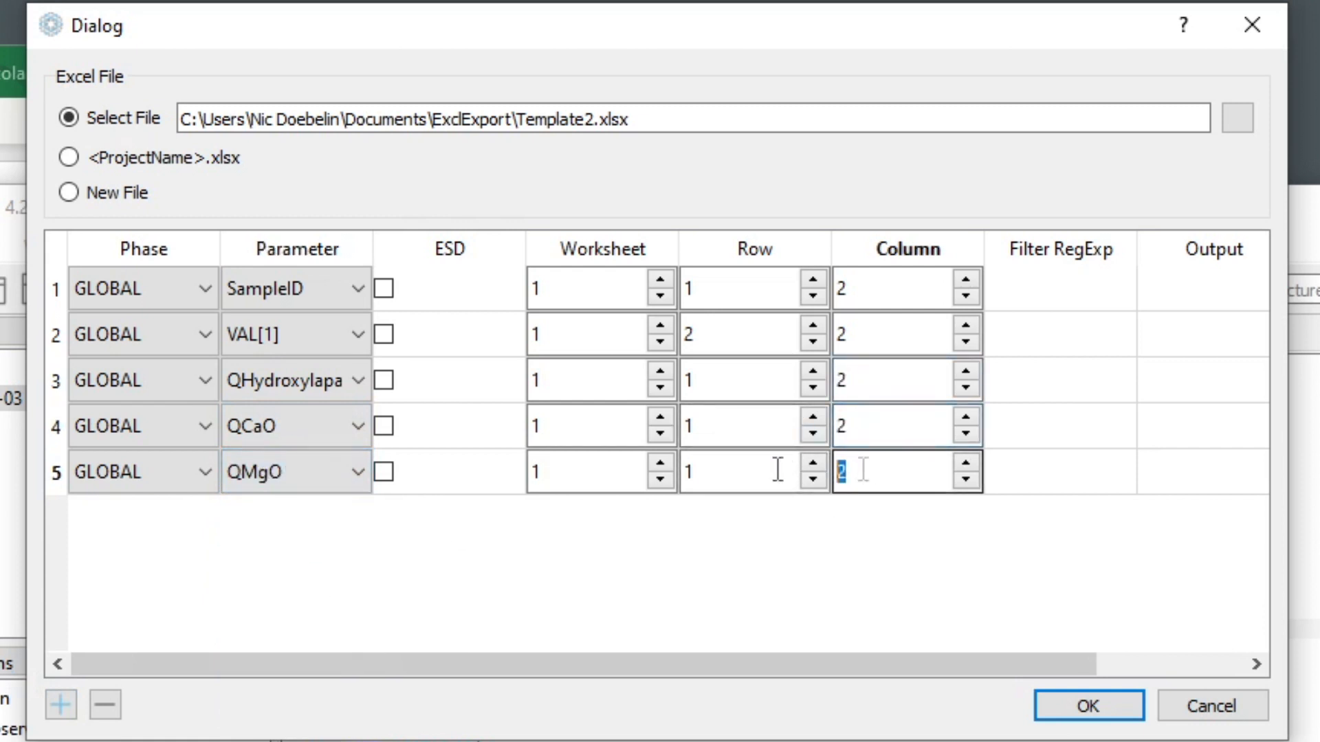
{"action": "left_click", "coordinate": [716, 380]}
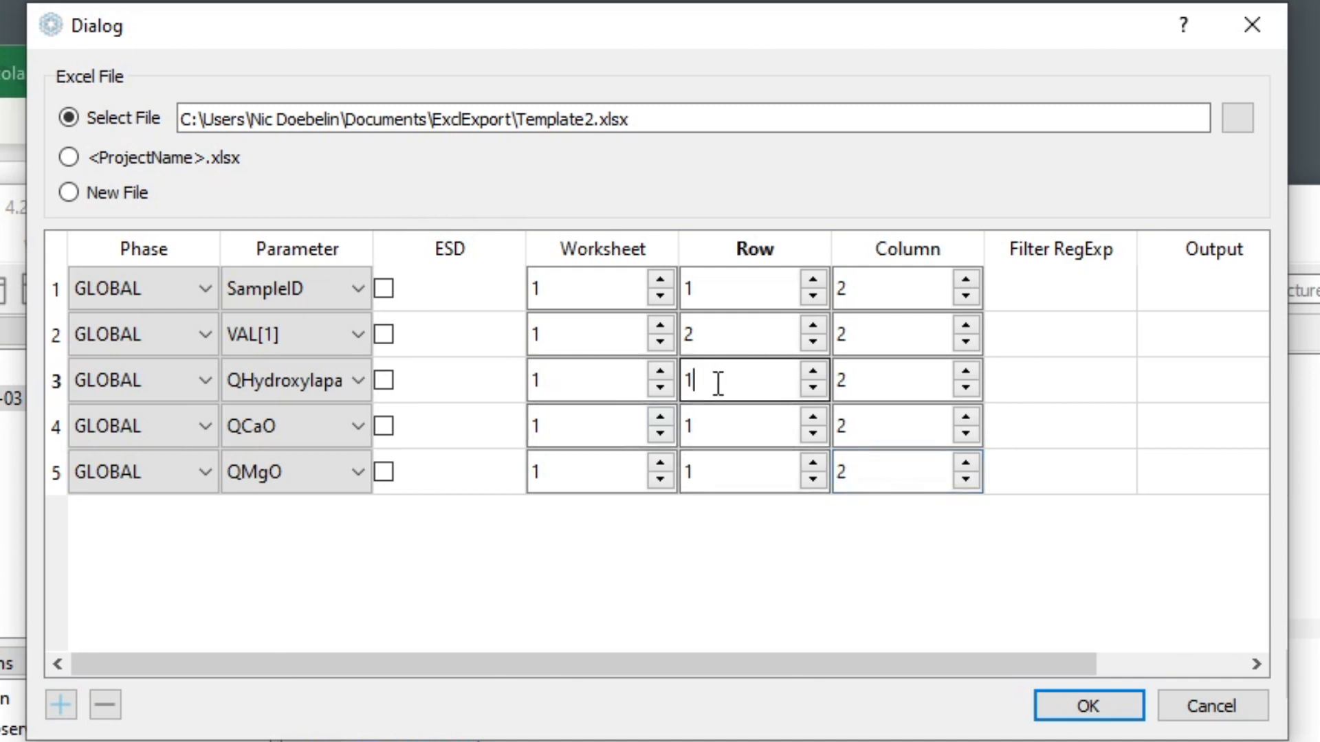
{"action": "key", "text": "Down"}
{"action": "left_click", "coordinate": [716, 418]}
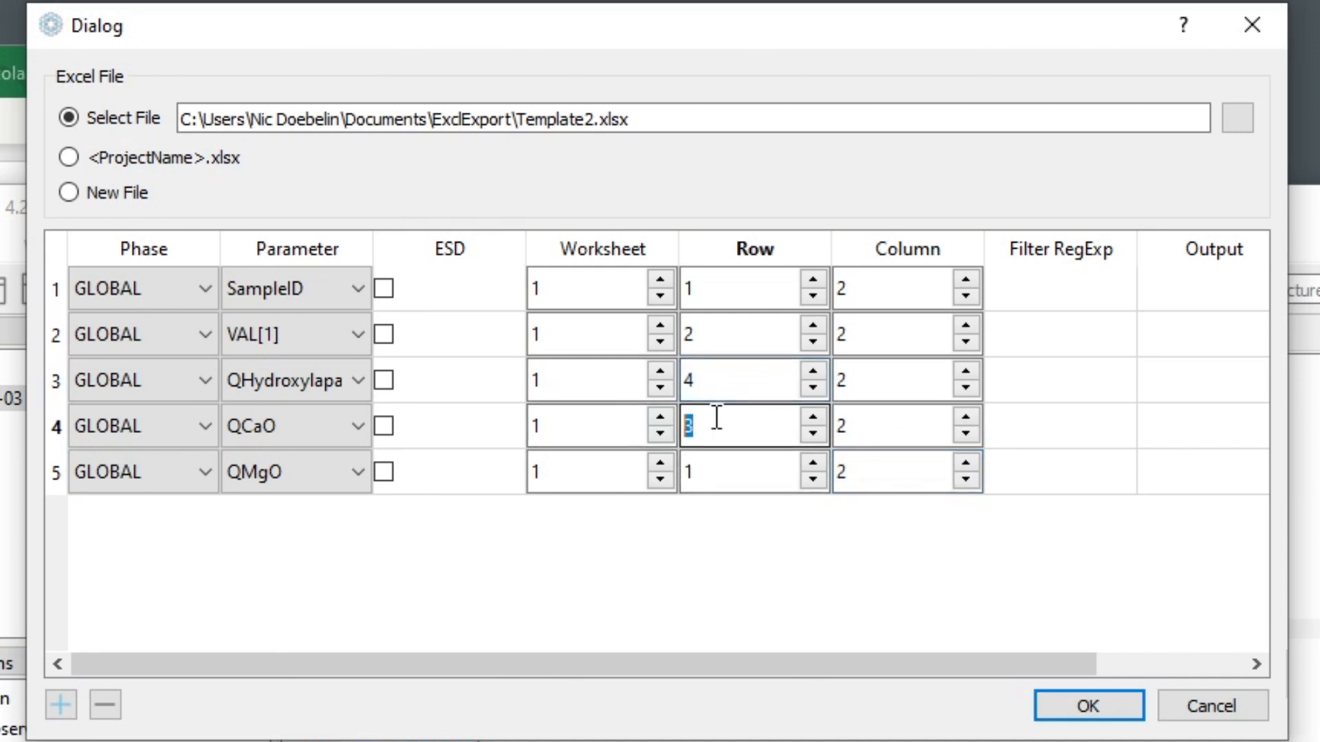
{"action": "key", "text": "Up"}
{"action": "key", "text": "Up"}
{"action": "key", "text": "Up"}
{"action": "left_click", "coordinate": [728, 470]}
{"action": "key", "text": "Up"}
{"action": "key", "text": "Up"}
{"action": "key", "text": "Up"}
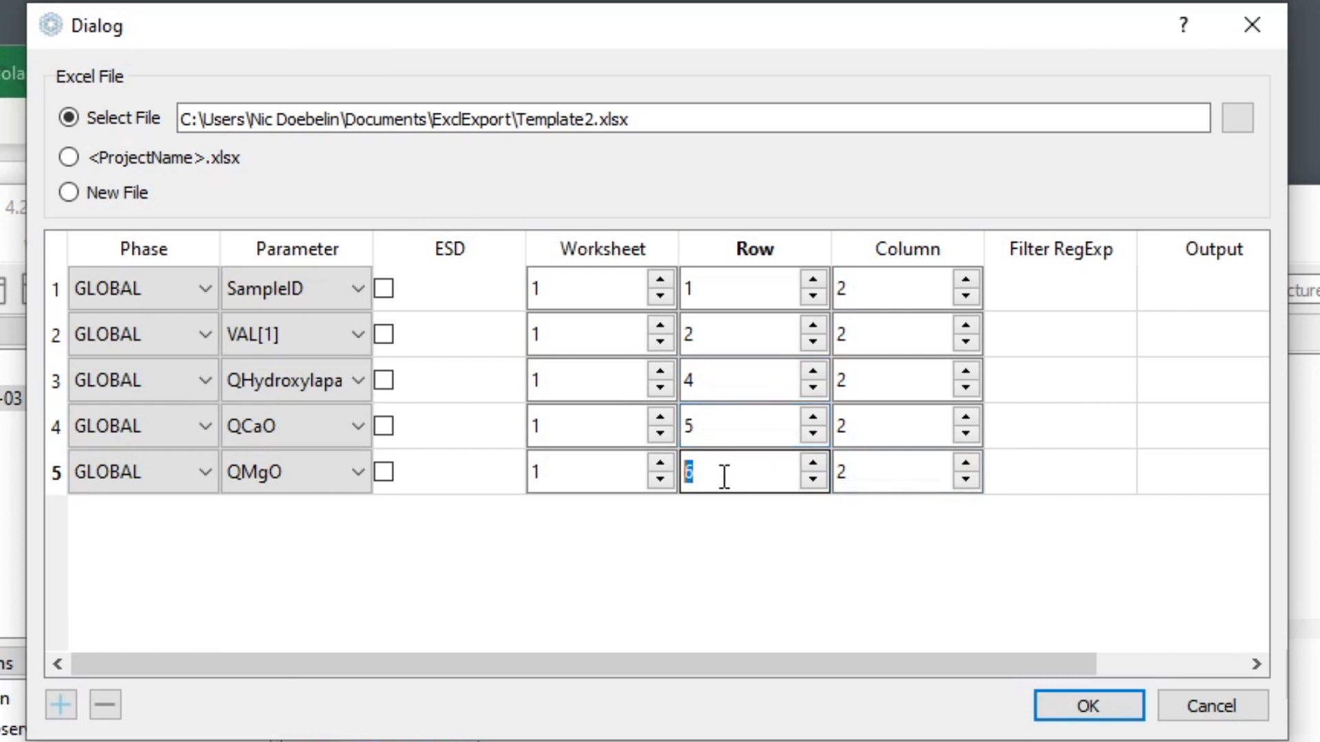
{"action": "left_click", "coordinate": [538, 581]}
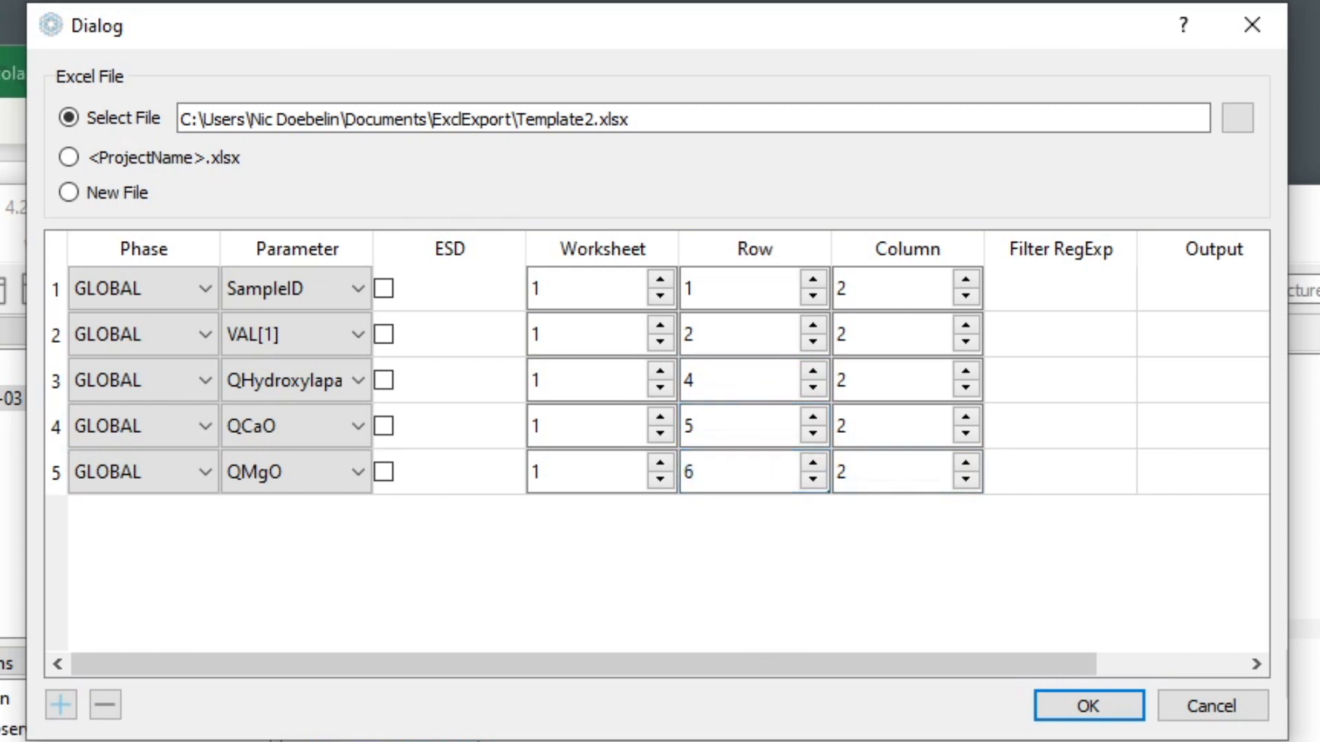
{"action": "key", "text": "Down"}
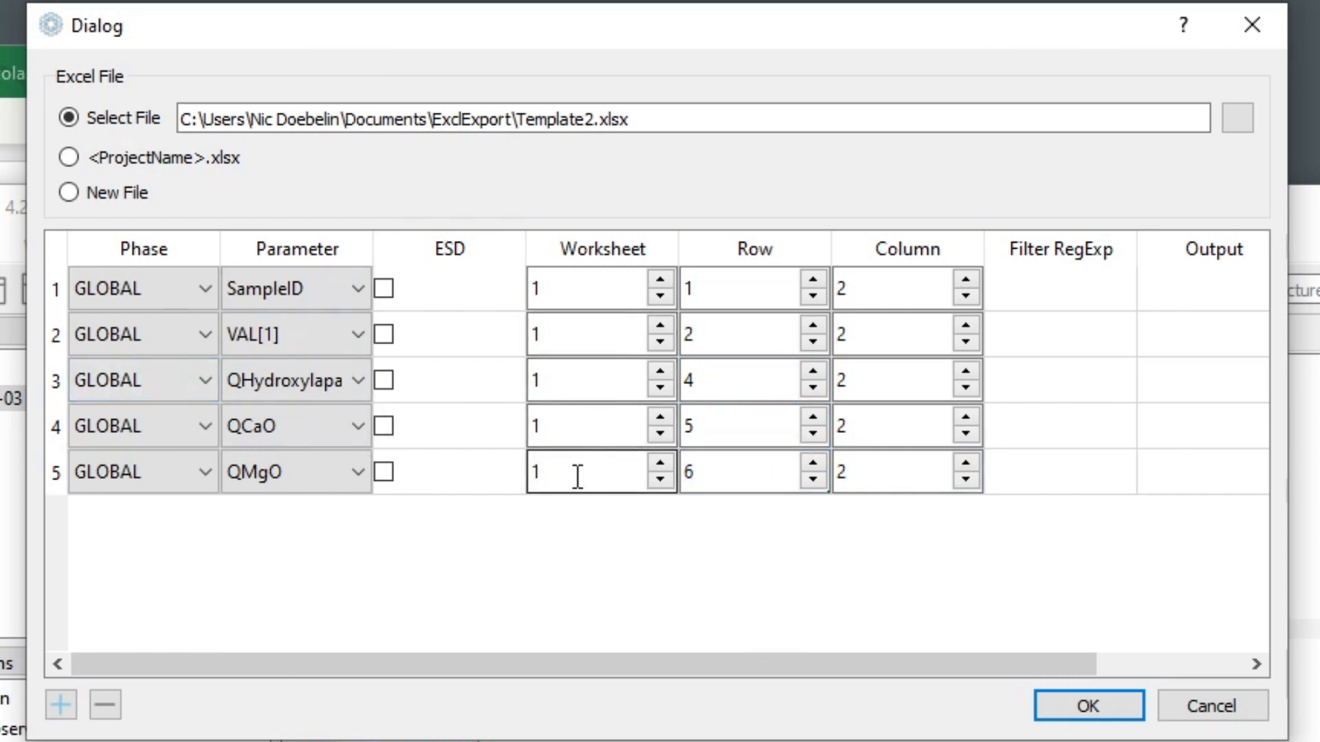
{"action": "left_click", "coordinate": [605, 534]}
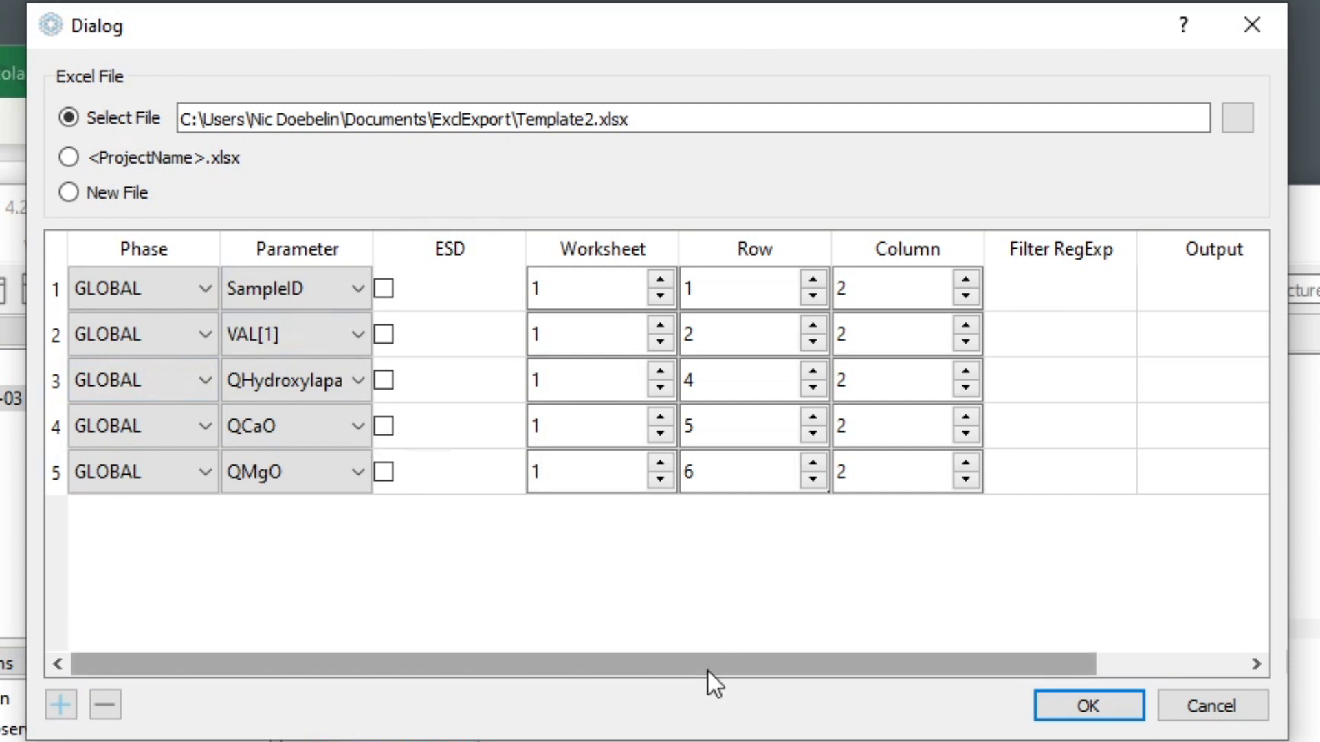
Step: Save the export mapping and export project 160715-03's results into Template2
{"action": "left_click", "coordinate": [1111, 701]}
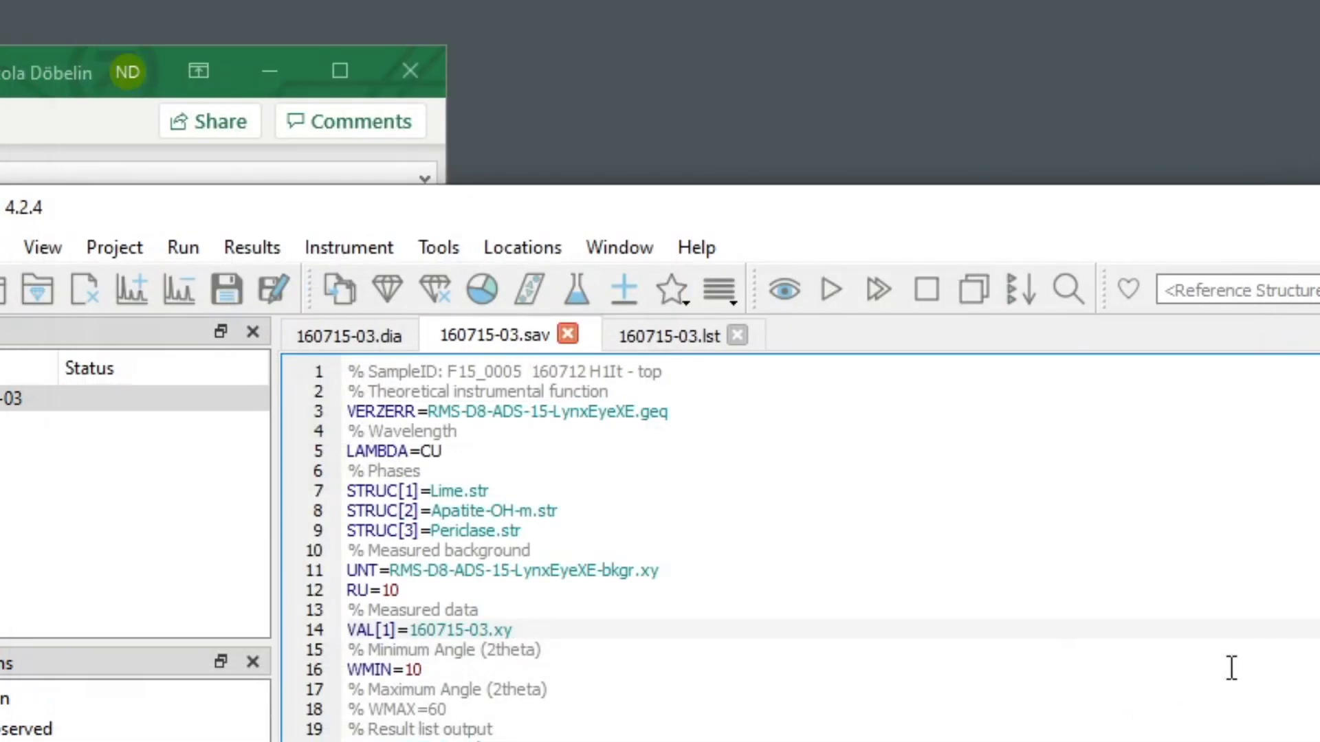
{"action": "left_click", "coordinate": [251, 251]}
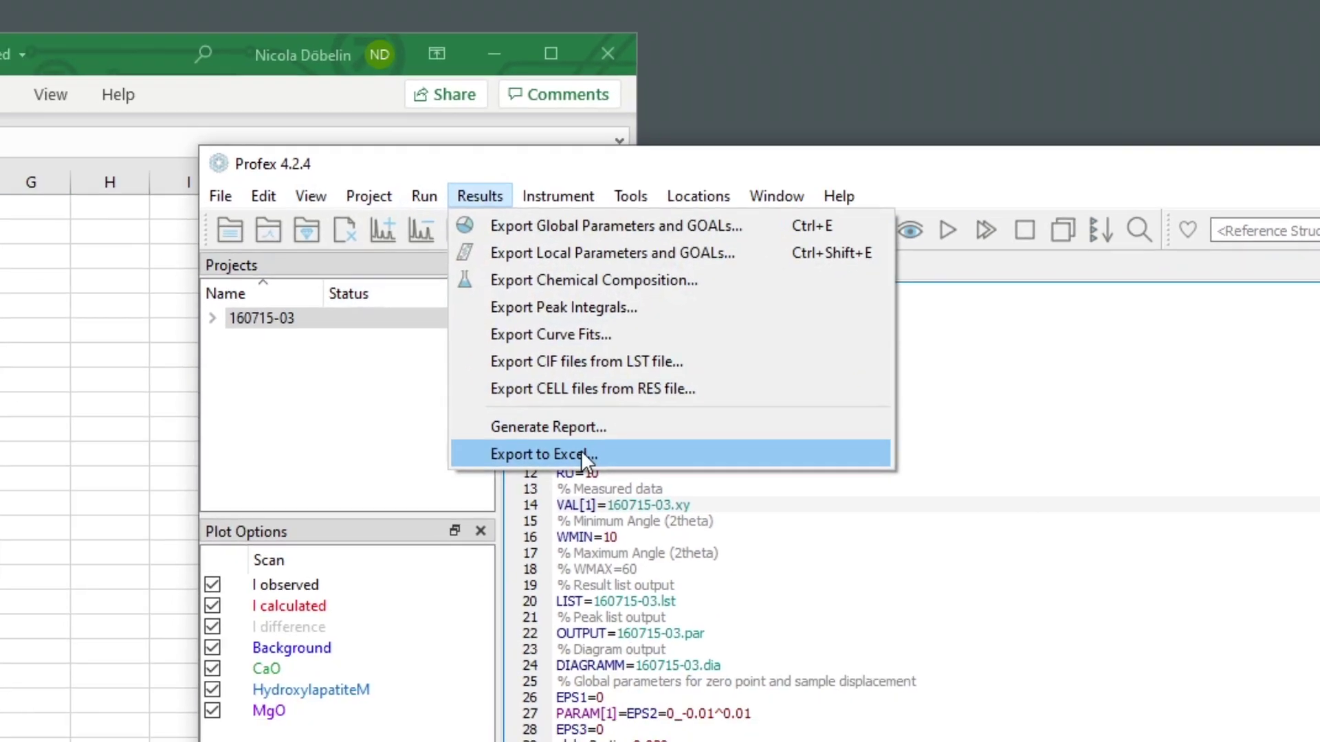
{"action": "left_click", "coordinate": [365, 566]}
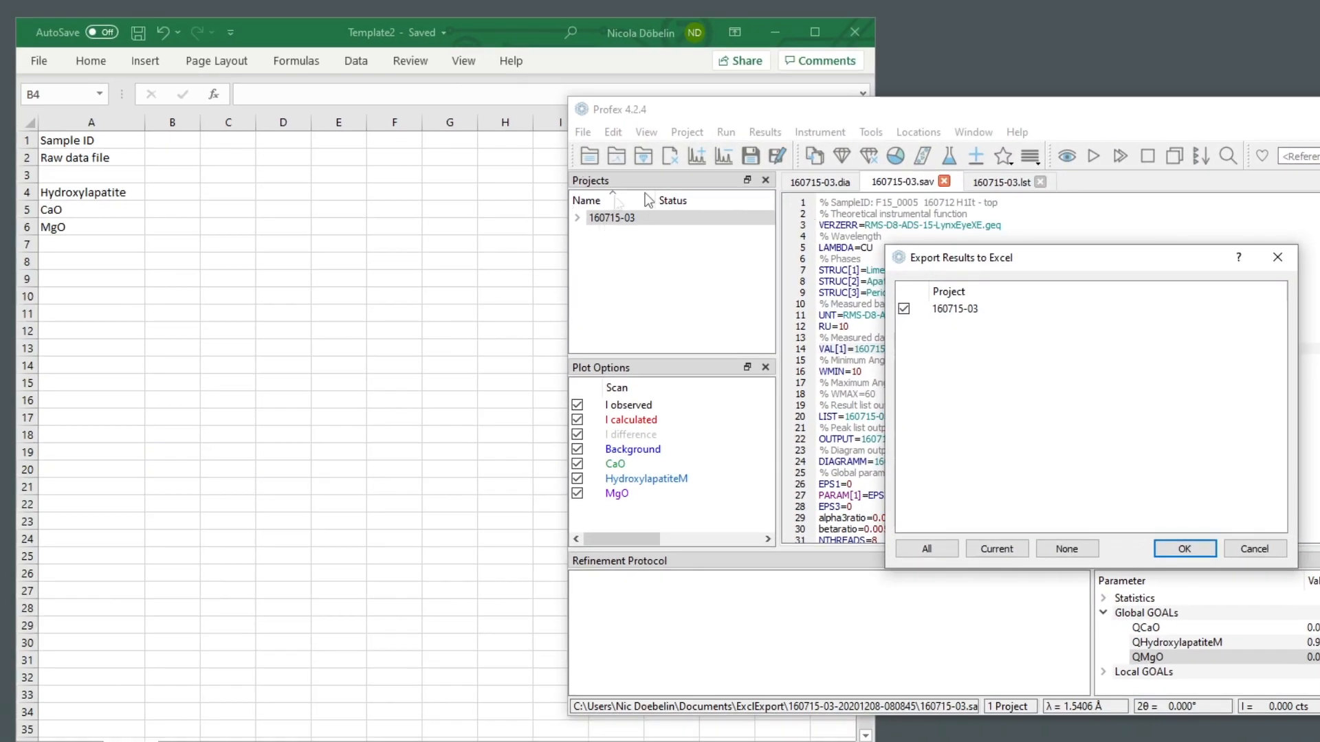
{"action": "left_click", "coordinate": [1178, 549]}
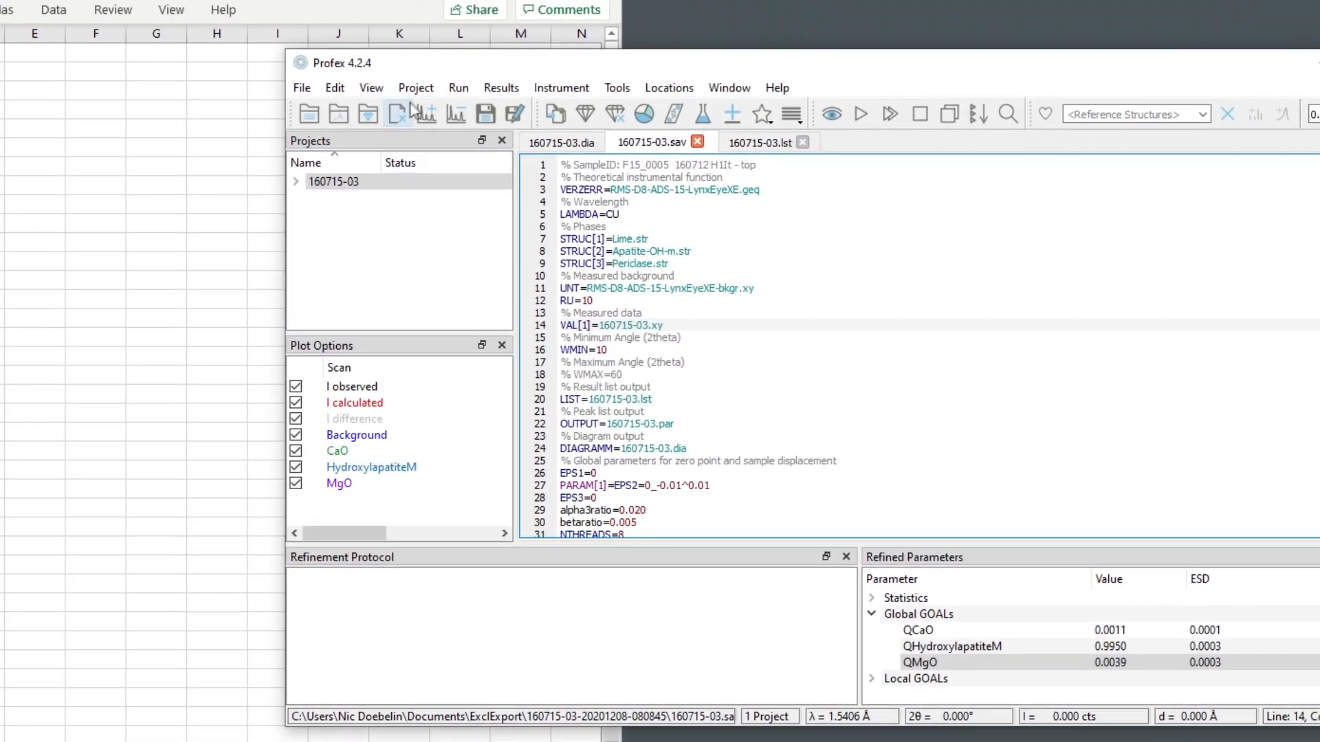
{"action": "left_click", "coordinate": [288, 67]}
Step: Review the Excel export settings twice, leaving them unchanged
{"action": "left_click", "coordinate": [242, 368]}
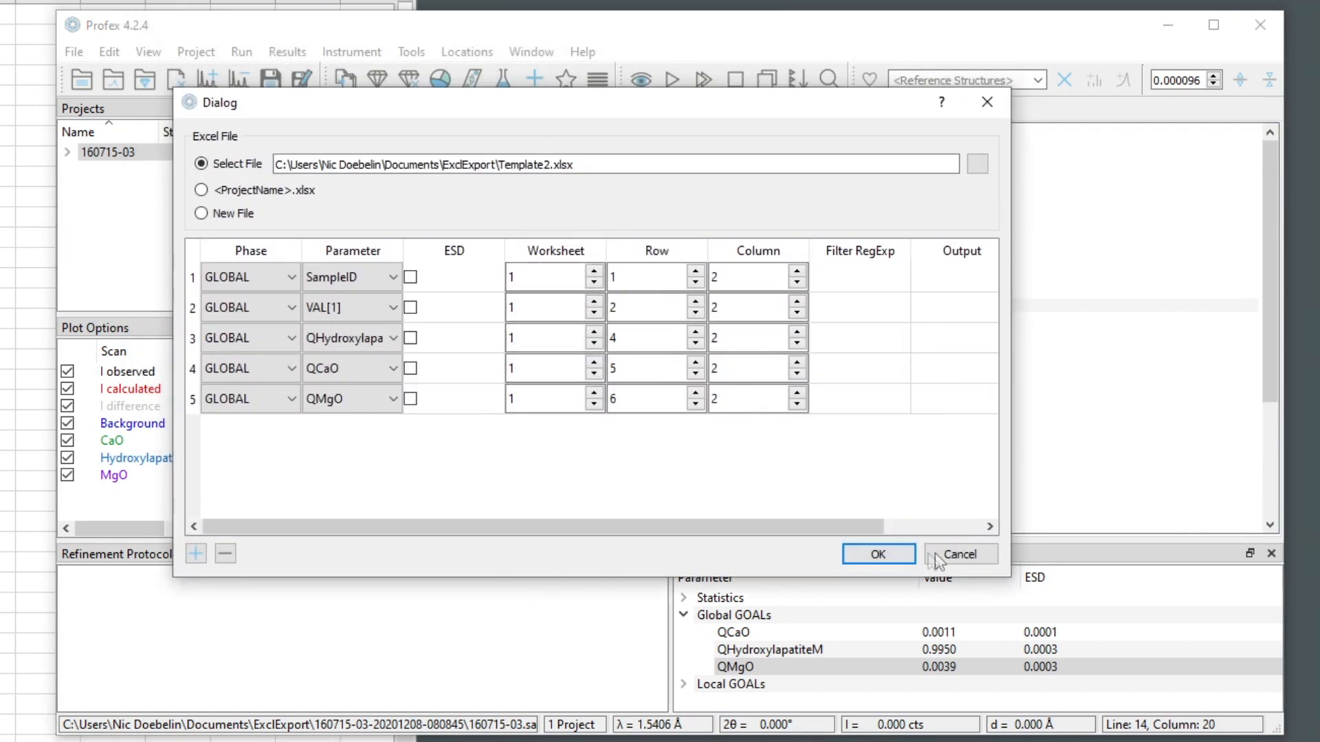
{"action": "left_click", "coordinate": [959, 543]}
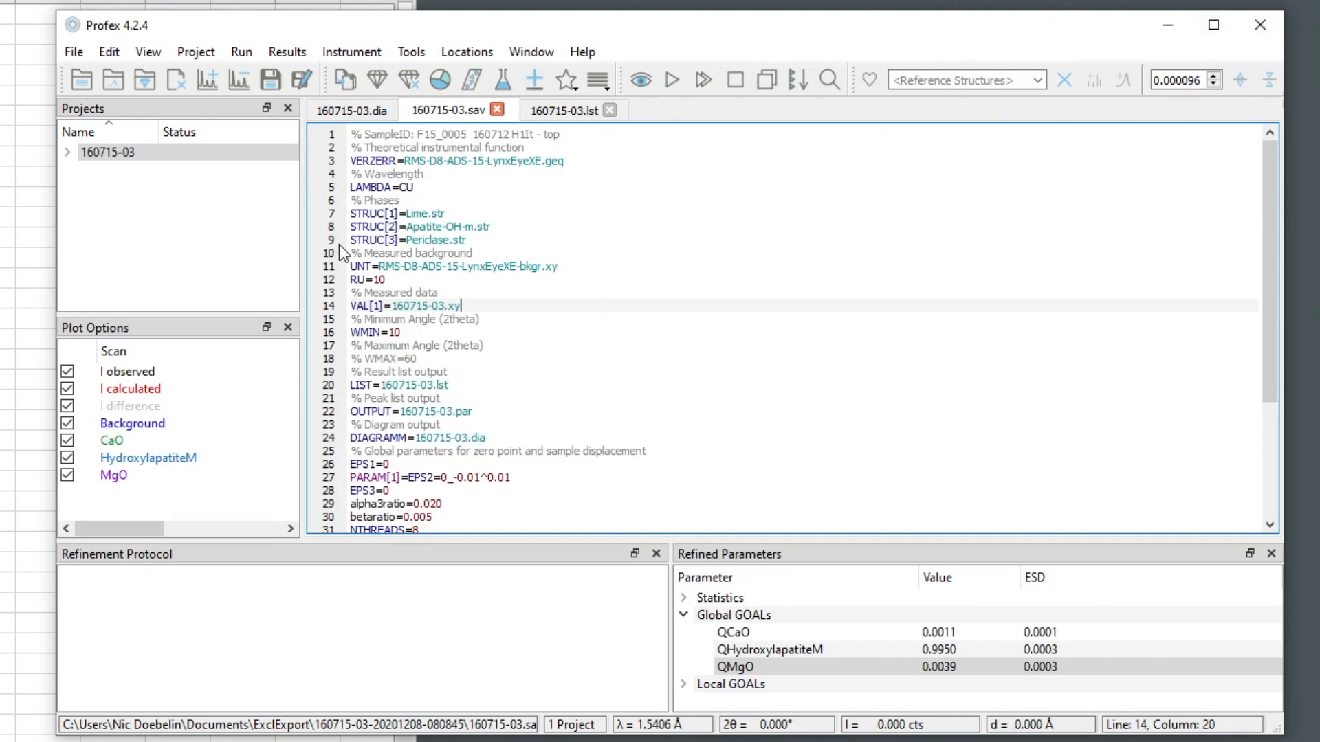
{"action": "left_click", "coordinate": [197, 52]}
{"action": "left_click", "coordinate": [237, 366]}
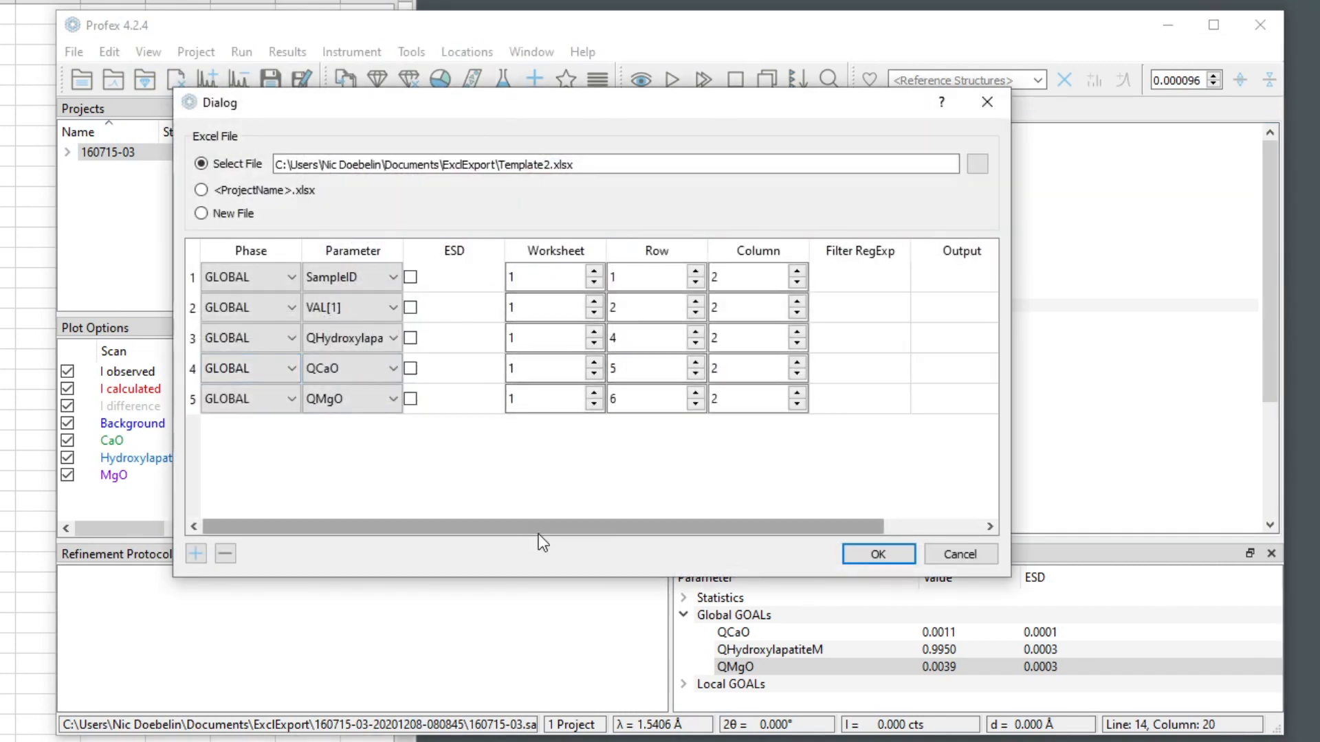
{"action": "left_click", "coordinate": [864, 554]}
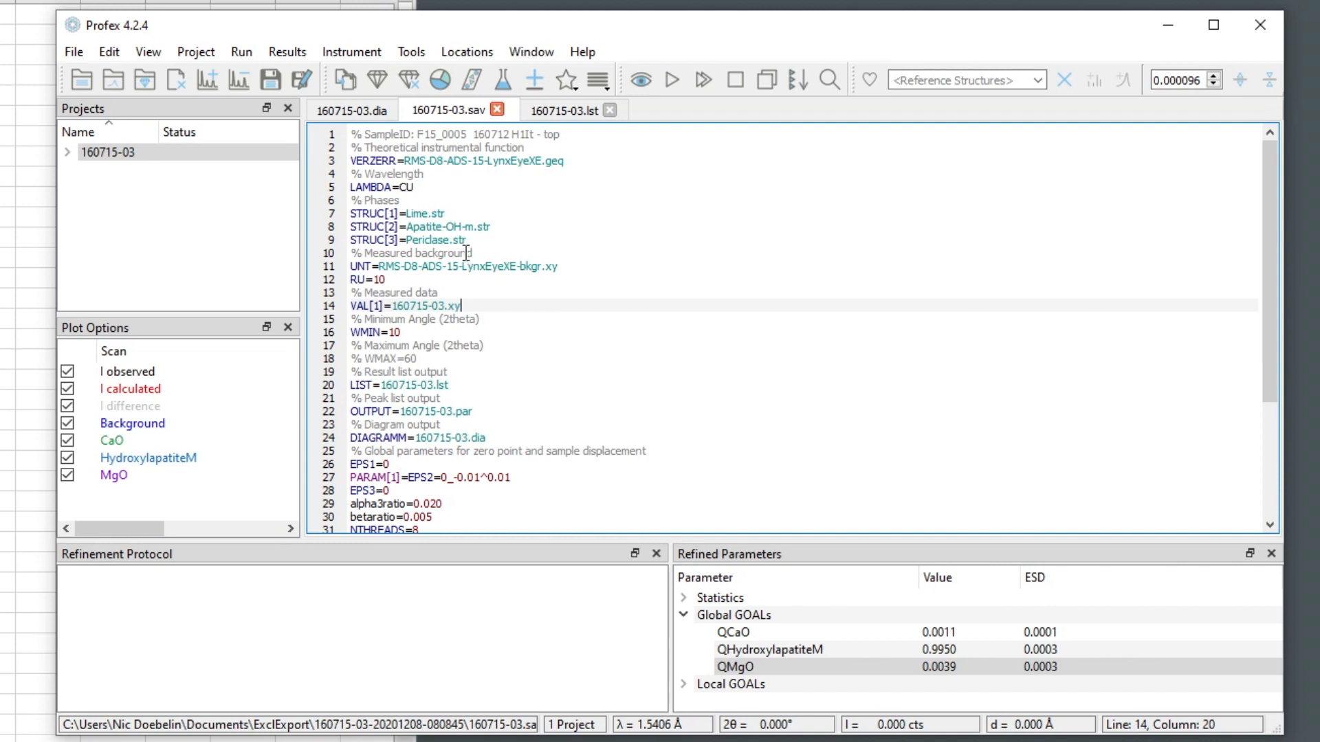
Step: Save a refinement preset 'Excel-Export-Demo' containing only the Excel export settings
{"action": "left_click", "coordinate": [195, 53]}
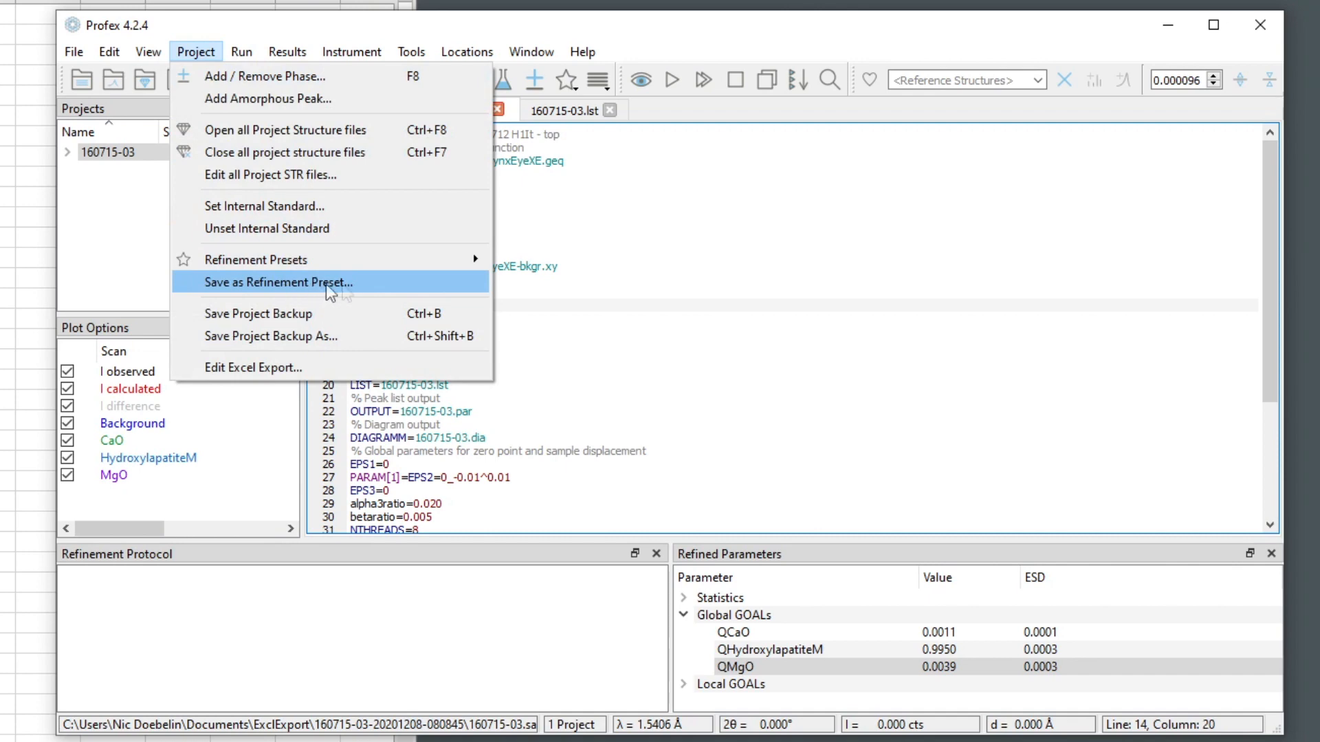
{"action": "left_click", "coordinate": [425, 281]}
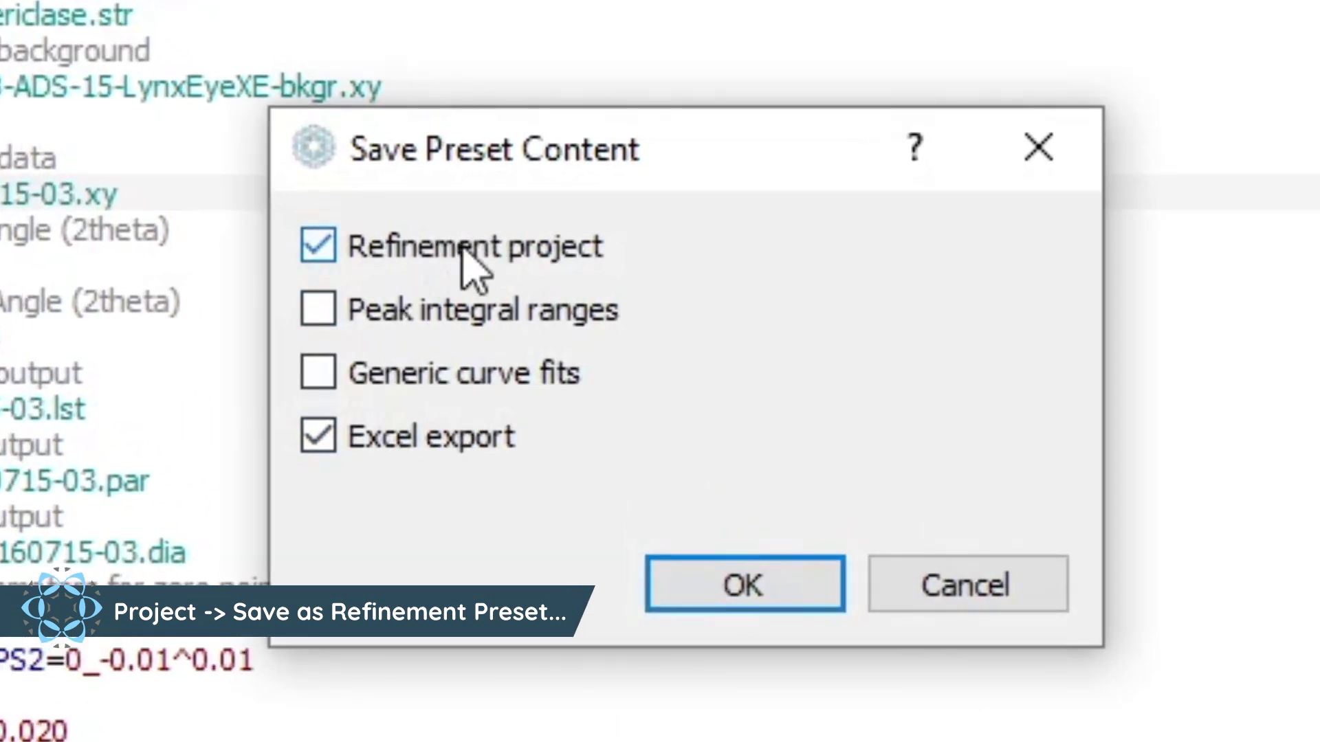
{"action": "left_click", "coordinate": [464, 263]}
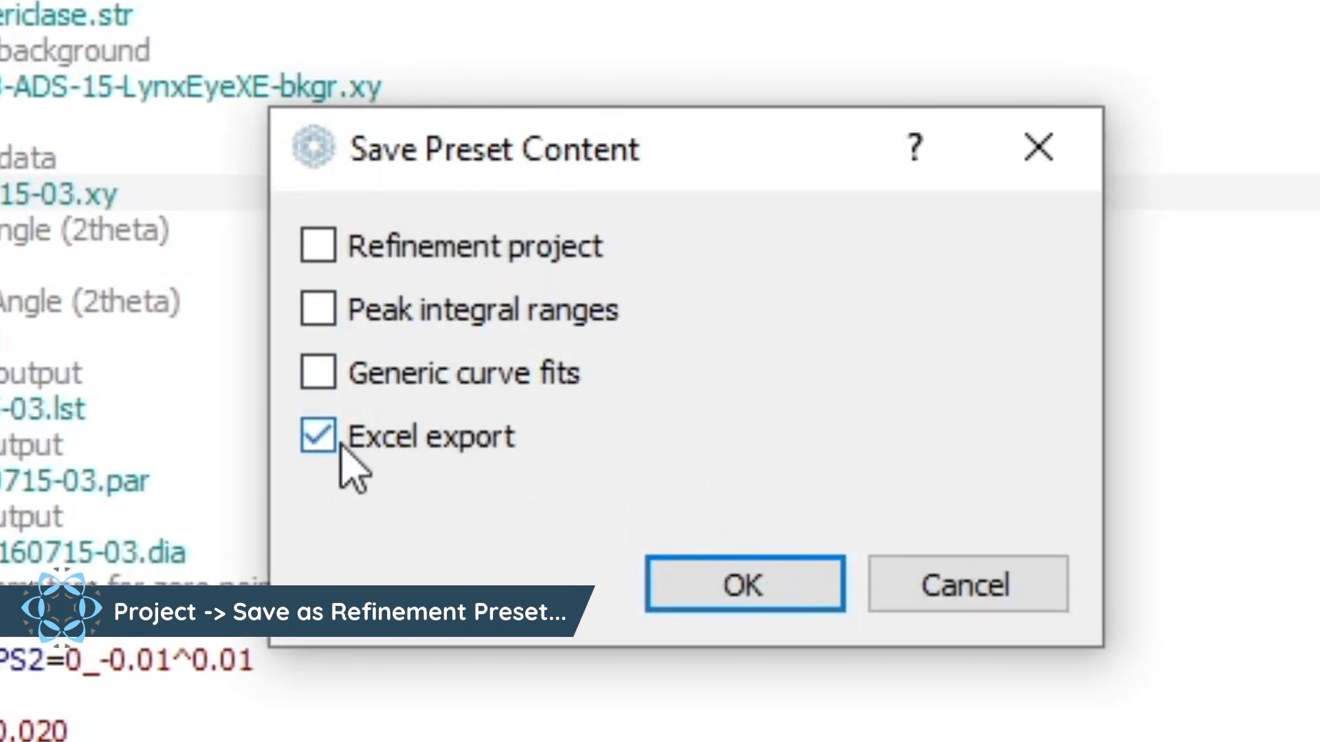
{"action": "left_click", "coordinate": [438, 266]}
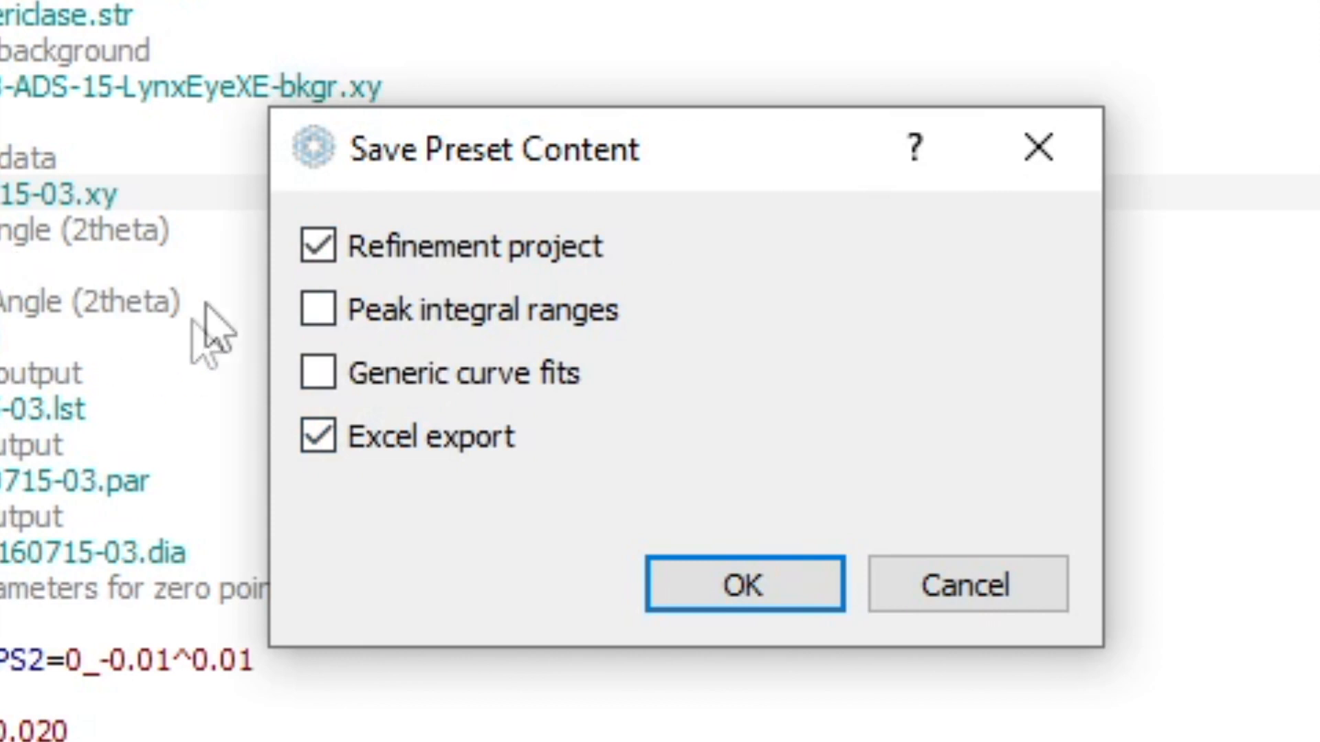
{"action": "left_click", "coordinate": [442, 254]}
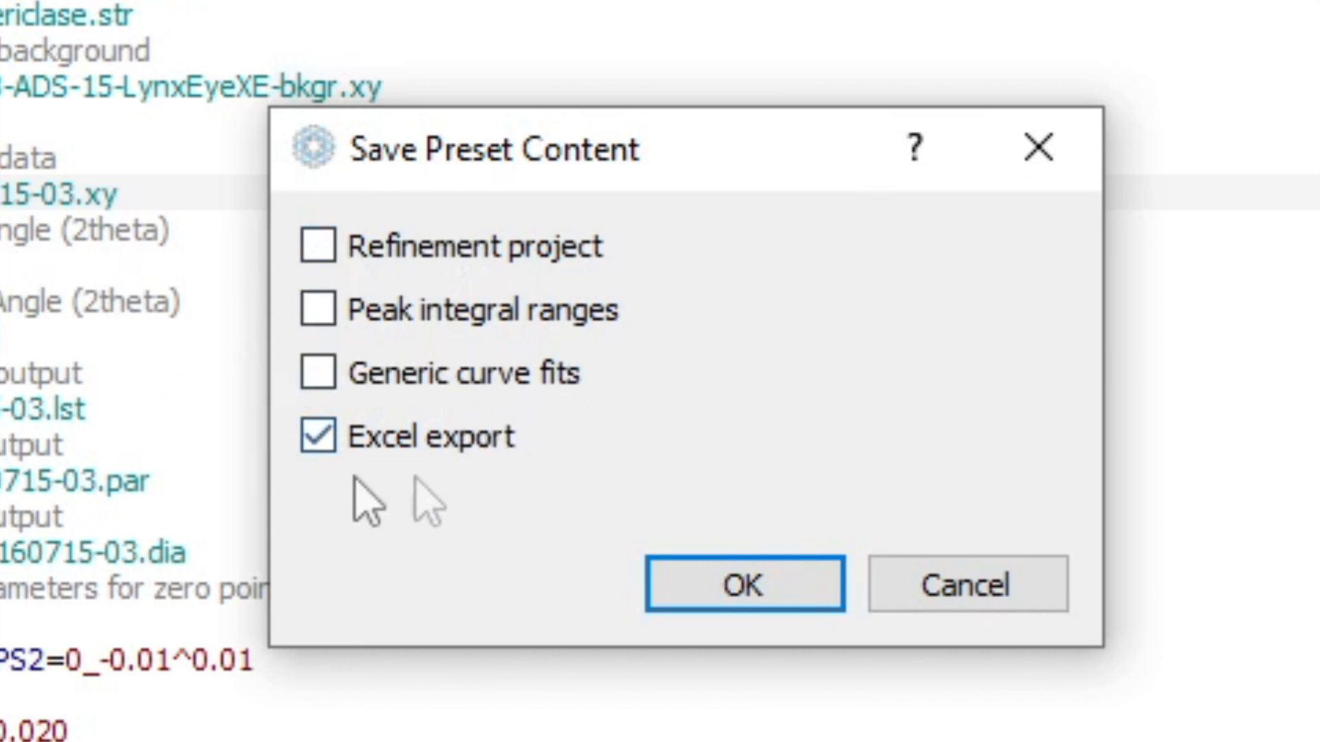
{"action": "left_click", "coordinate": [760, 583]}
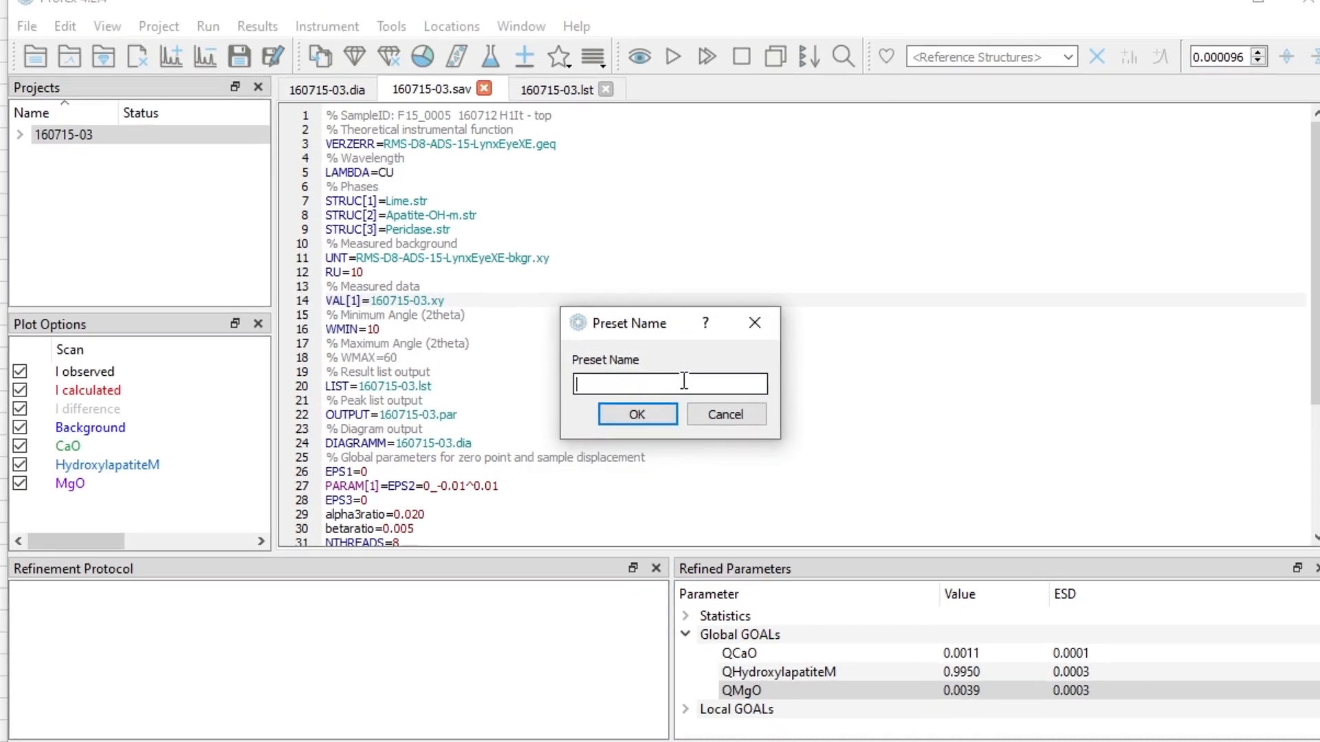
{"action": "type", "text": "Excel-Export-Demo"}
{"action": "key", "text": "Return"}
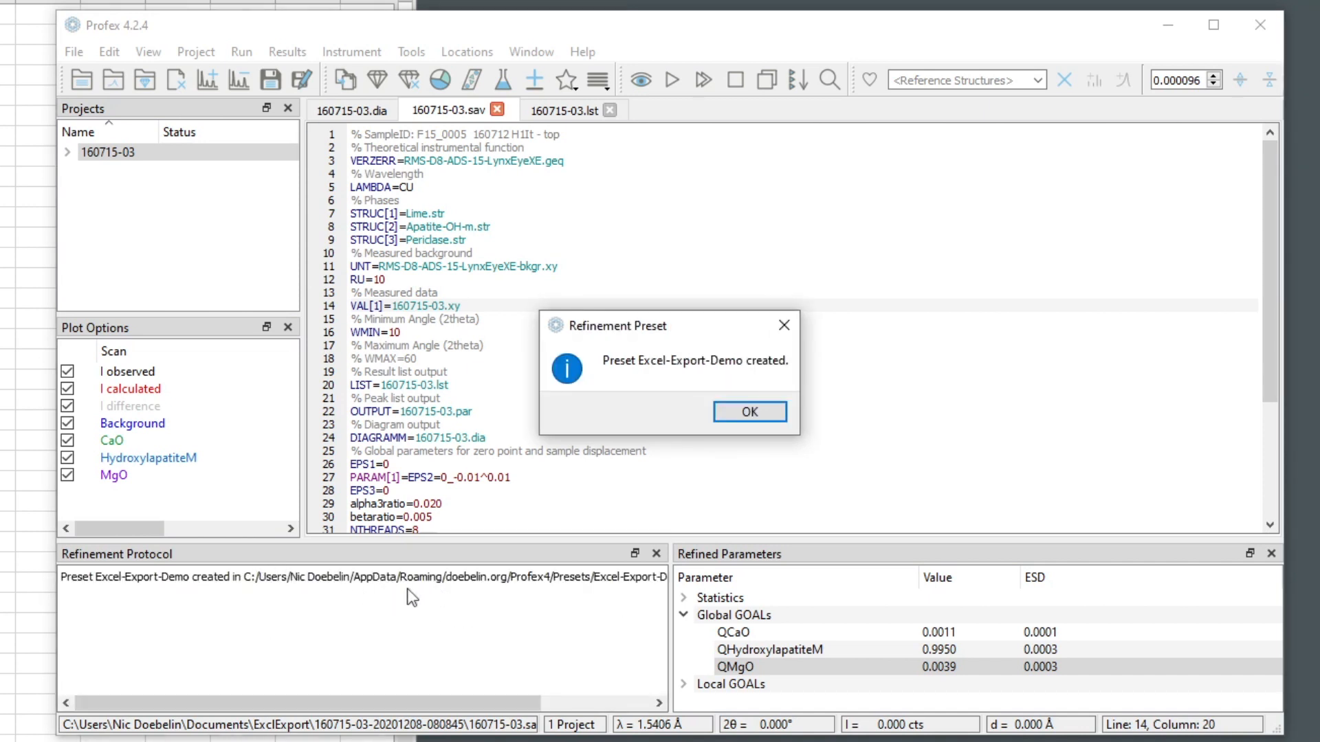
{"action": "left_click", "coordinate": [750, 411]}
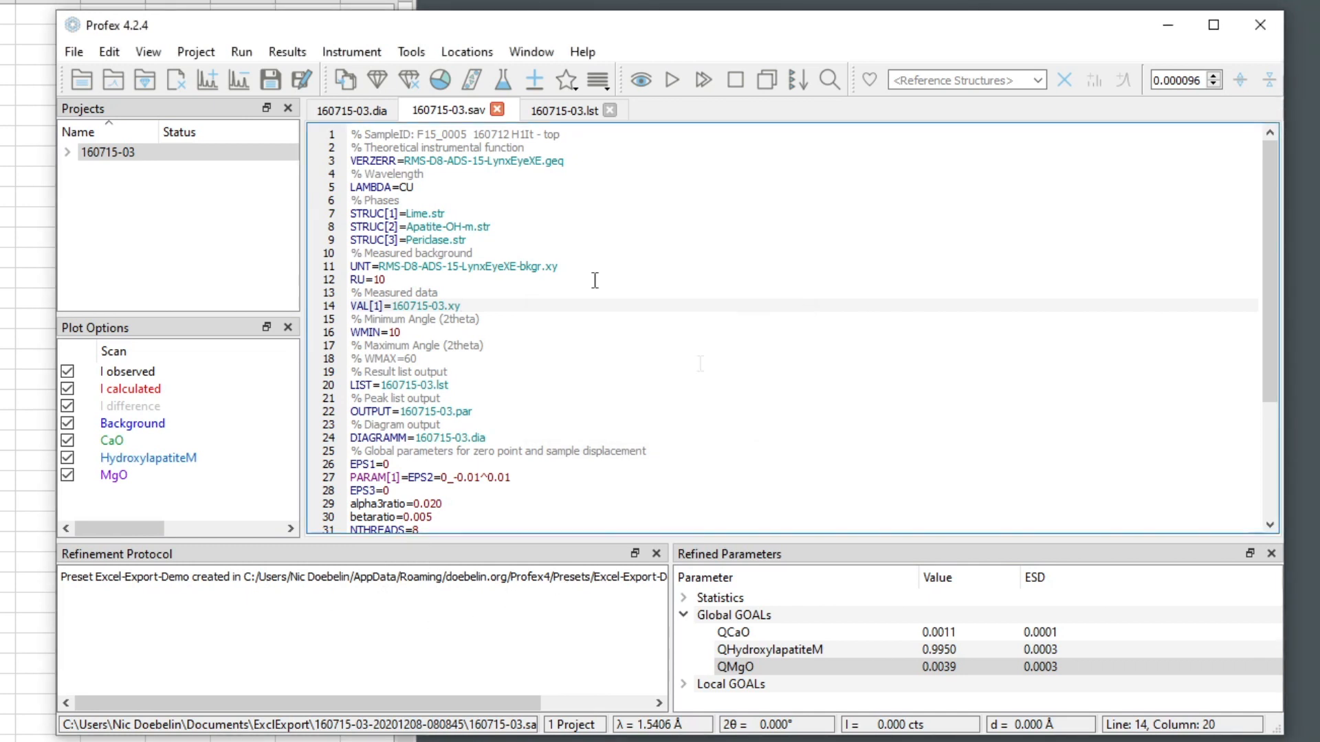
{"action": "left_click", "coordinate": [492, 49]}
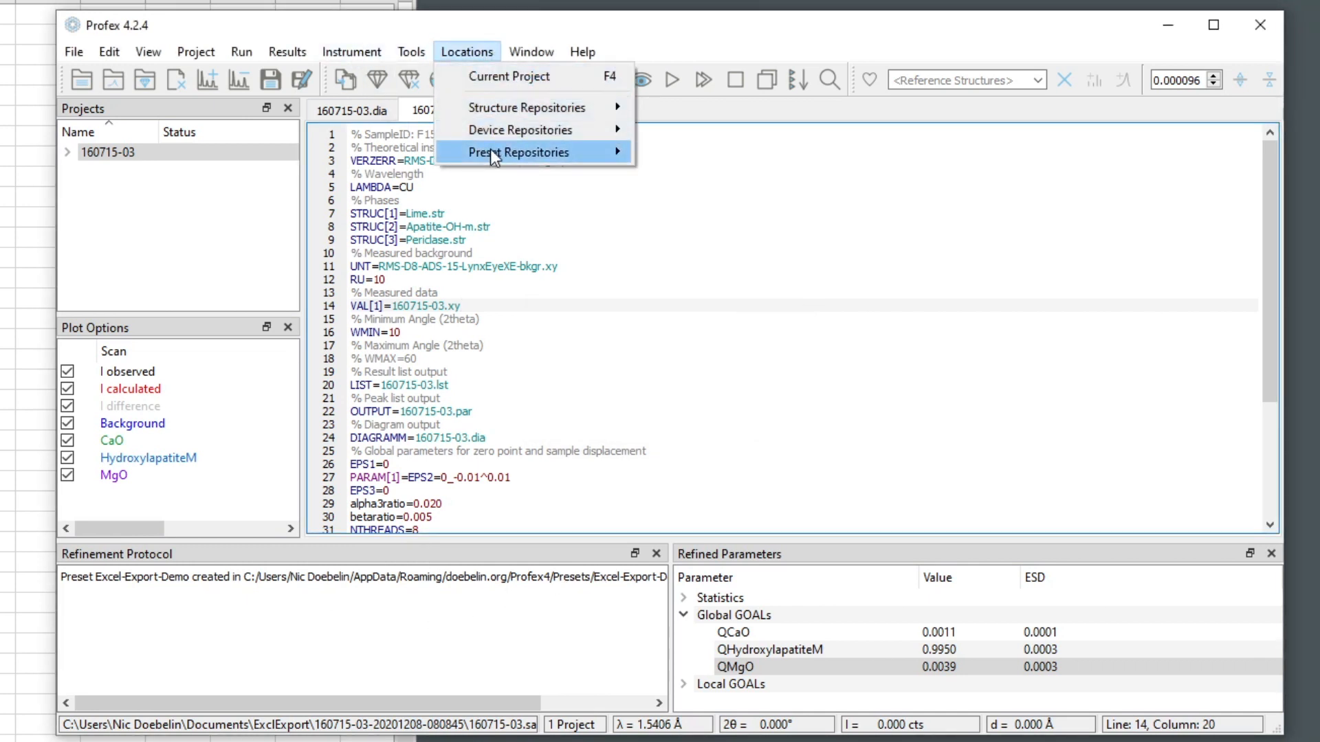
{"action": "mouse_move", "coordinate": [519, 151]}
{"action": "left_click", "coordinate": [728, 158]}
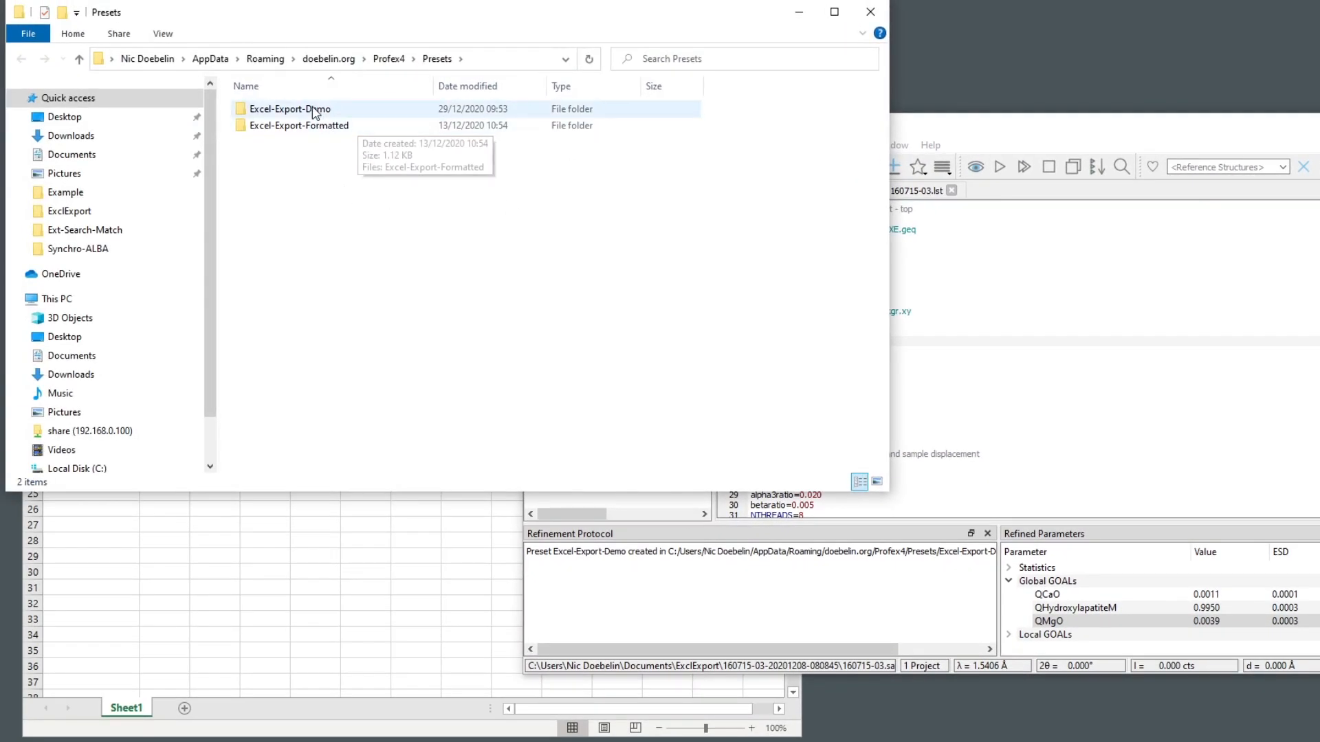
{"action": "left_click", "coordinate": [295, 110]}
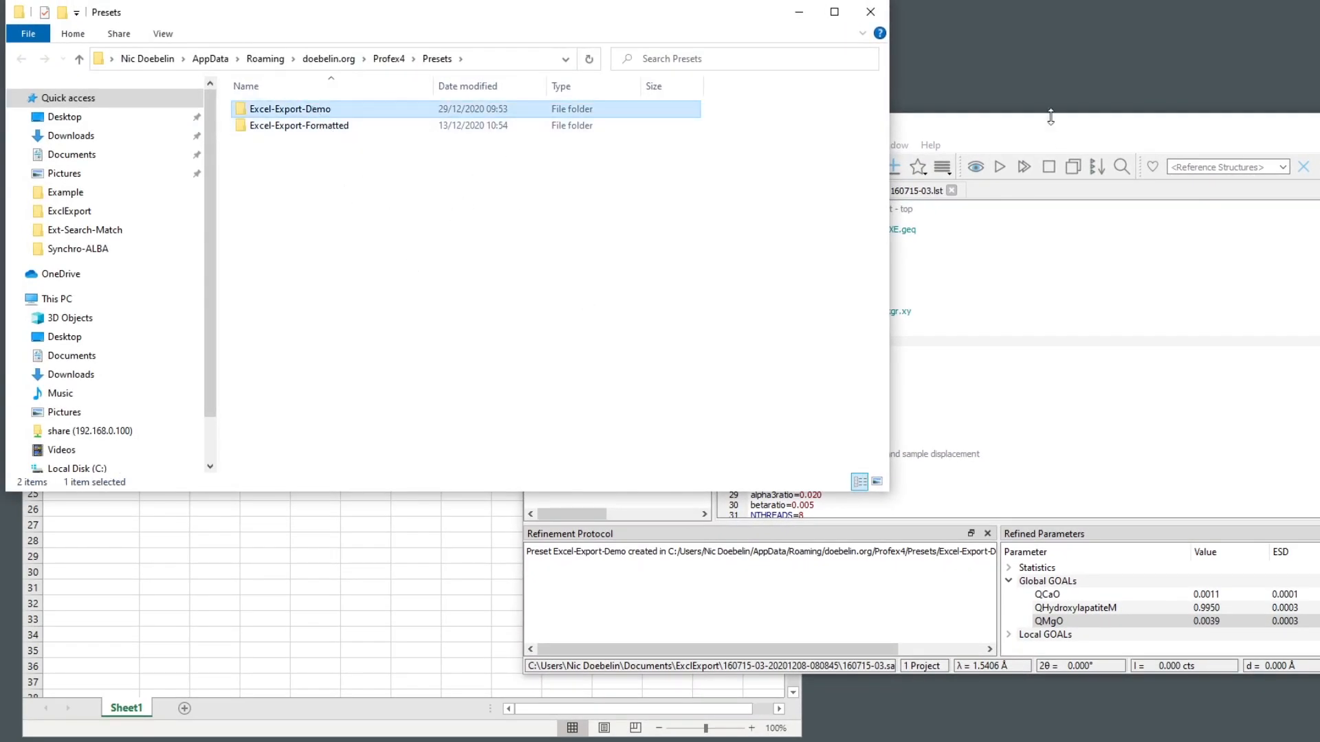
{"action": "left_click", "coordinate": [869, 12]}
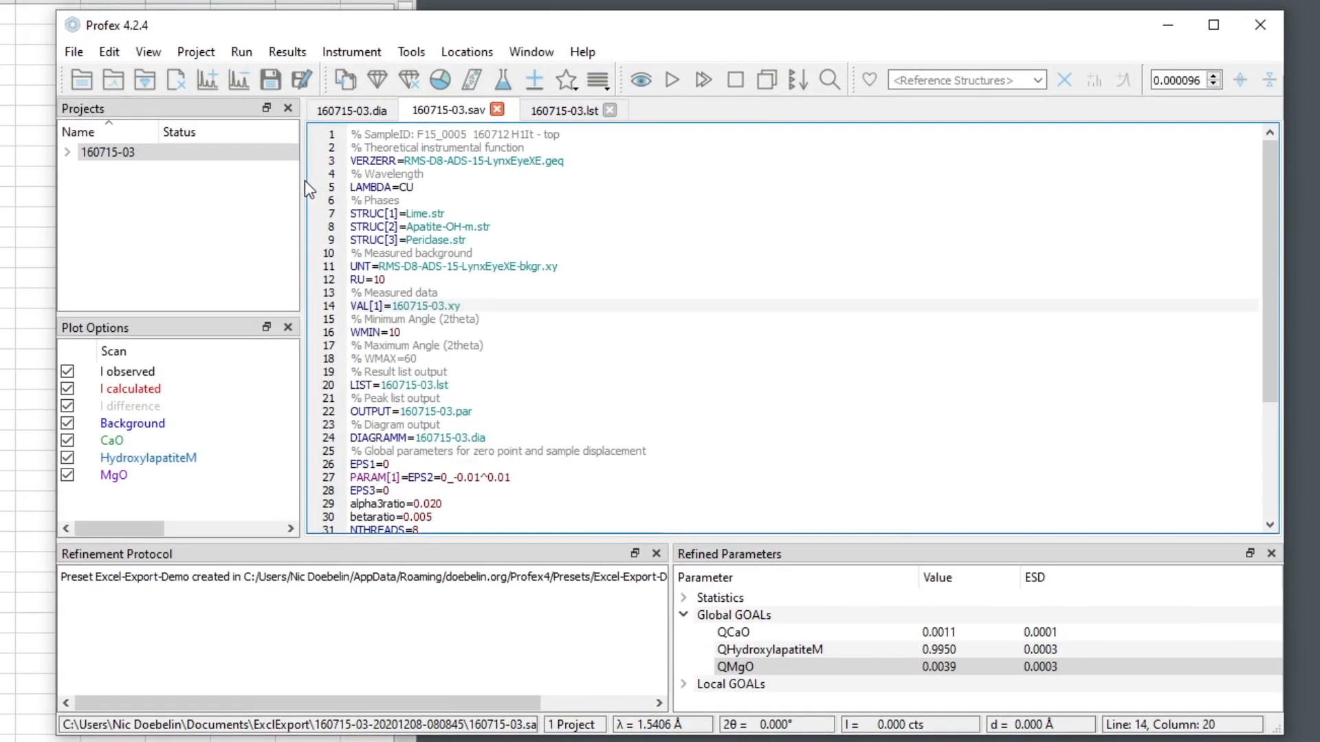
Step: Close the project and reopen 160715-03.dia, confirming its Excel export settings are empty
{"action": "left_click", "coordinate": [171, 81]}
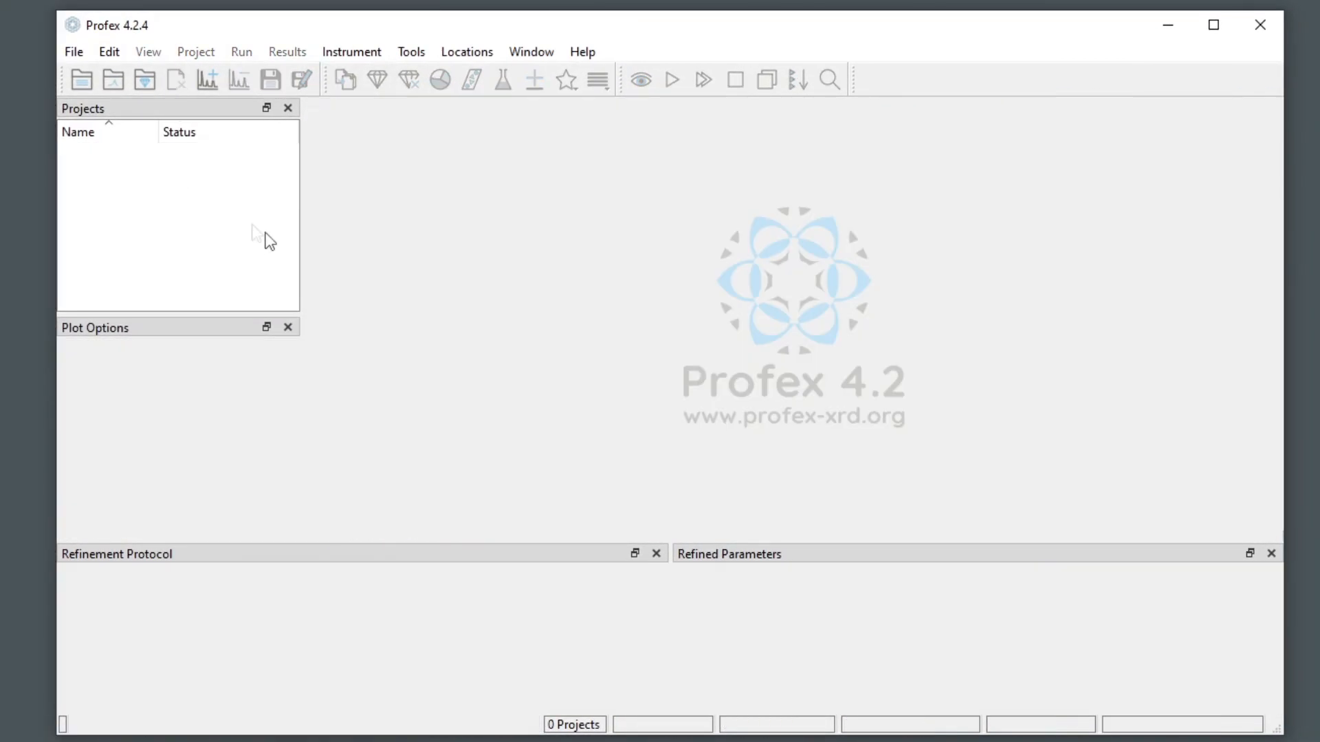
{"action": "left_click", "coordinate": [147, 80]}
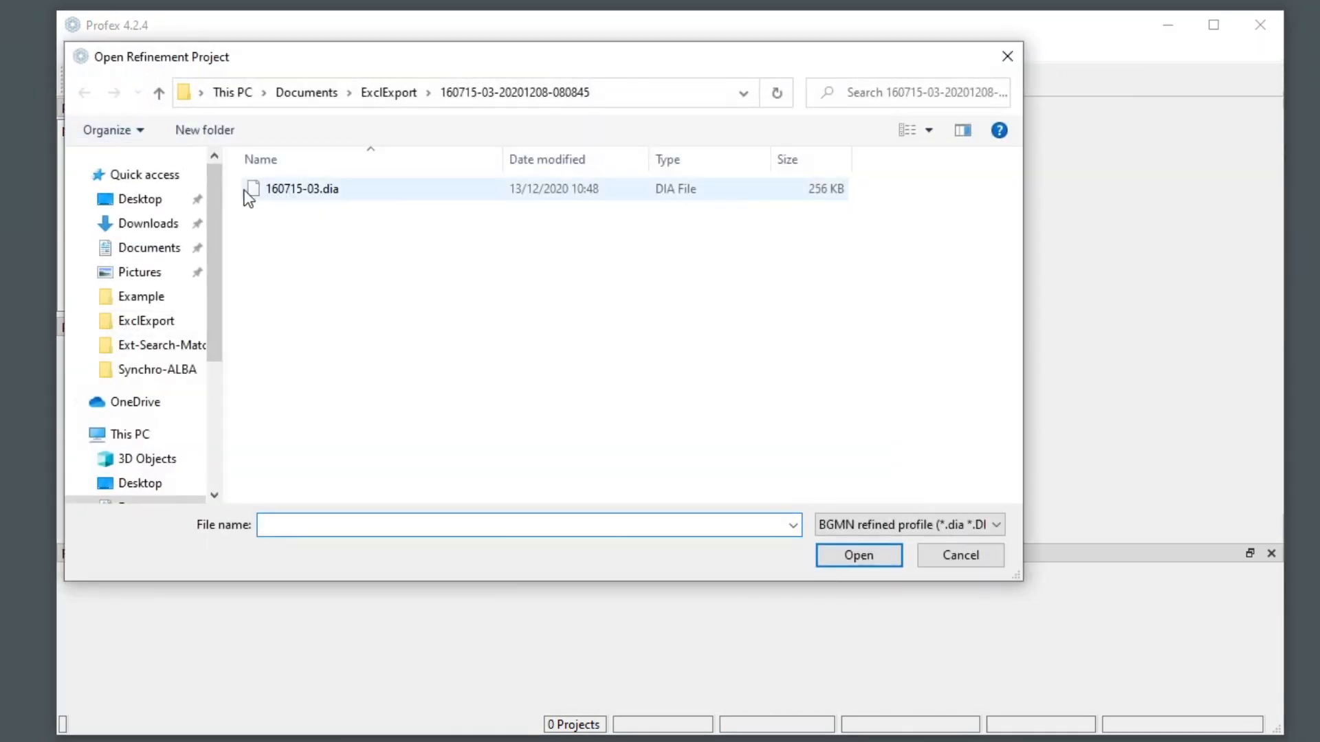
{"action": "double_click", "coordinate": [280, 187]}
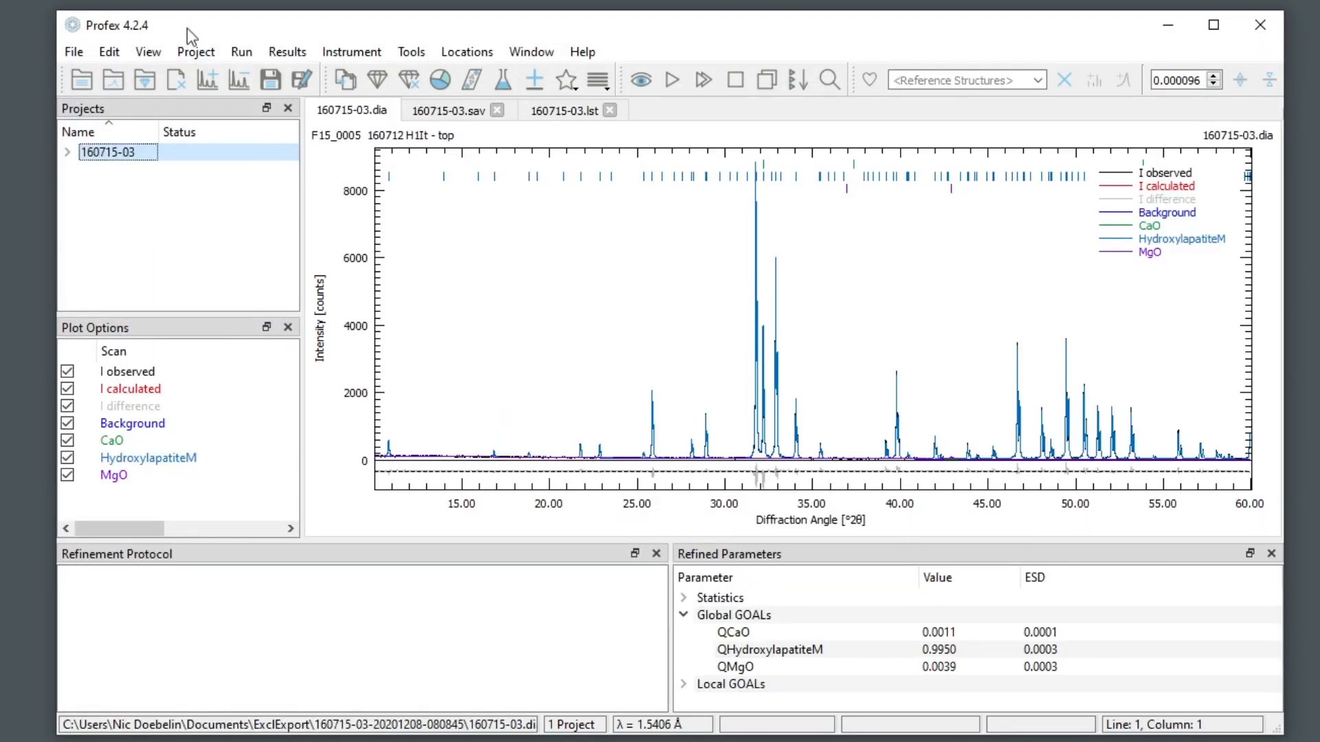
{"action": "left_click", "coordinate": [196, 54]}
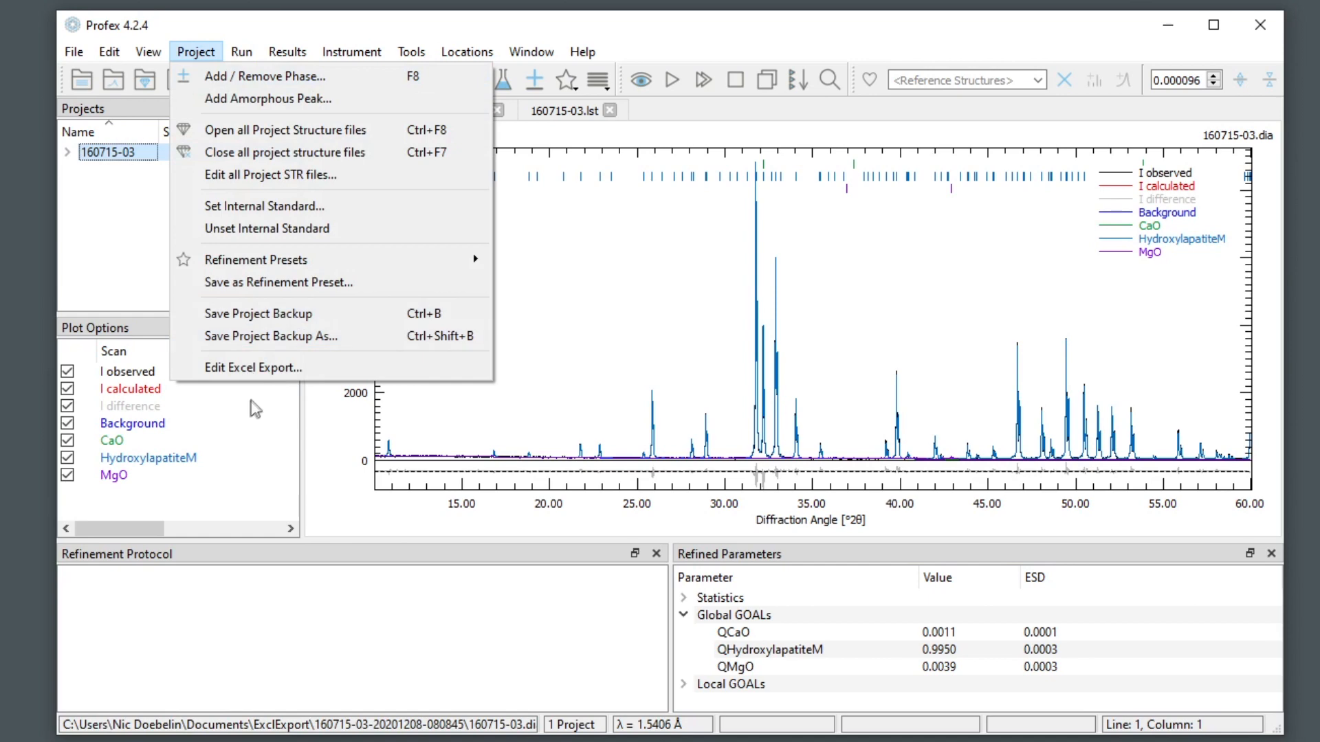
{"action": "left_click", "coordinate": [250, 370]}
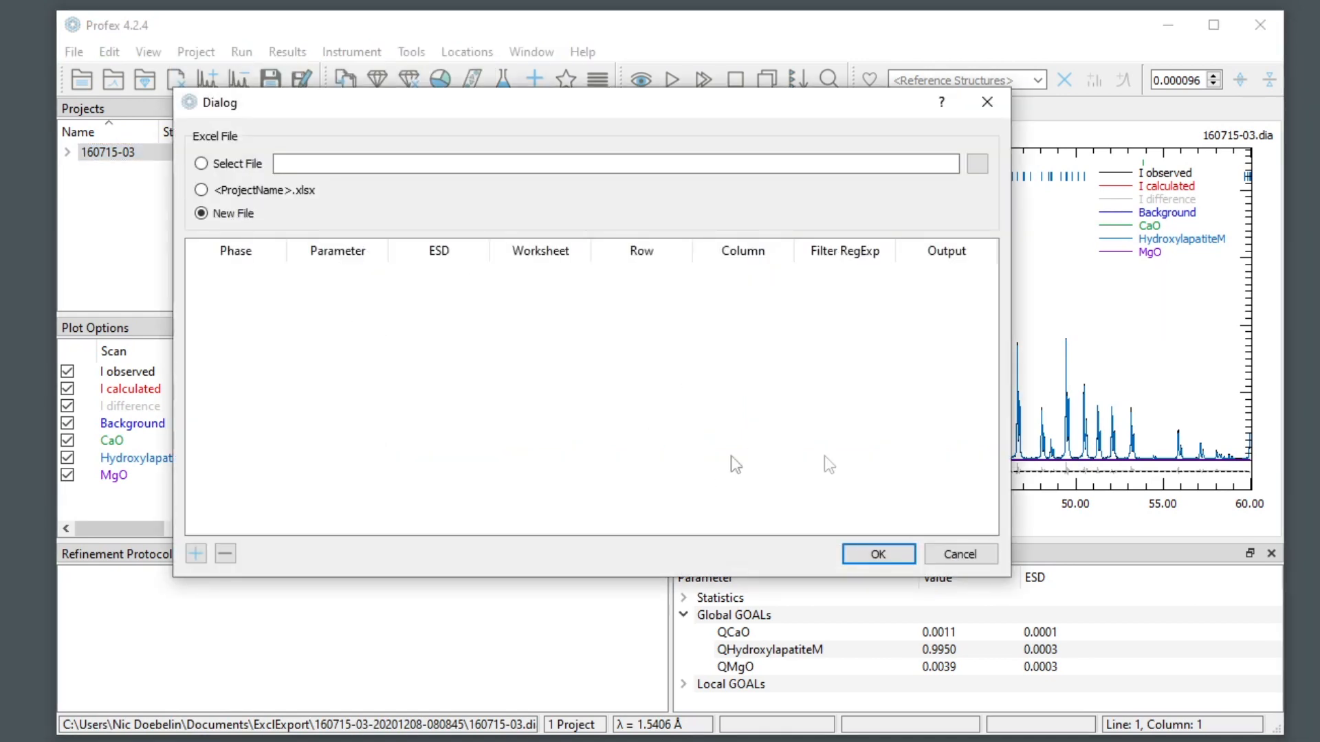
{"action": "left_click", "coordinate": [952, 554]}
Step: Apply the Excel-Export-Demo preset to 160715-03, restoring the five-row Template2 mapping
{"action": "left_click", "coordinate": [566, 83]}
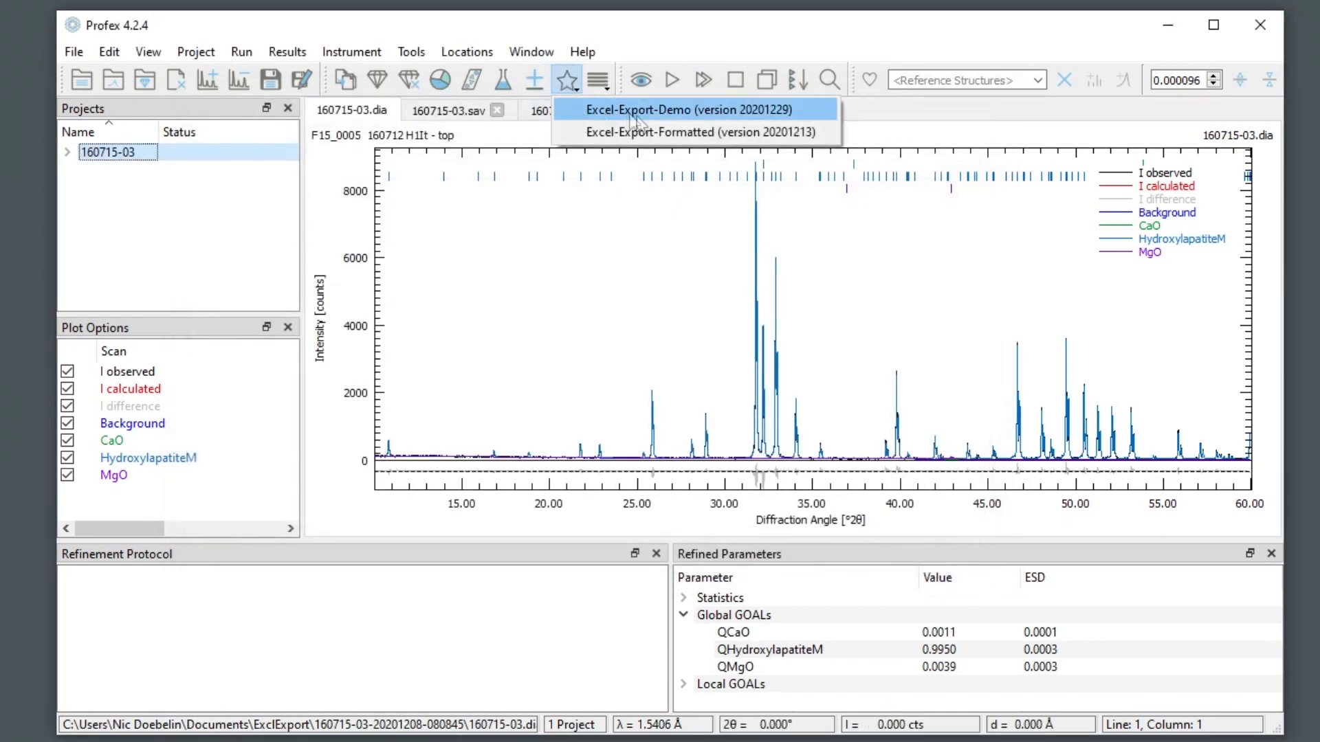
{"action": "left_click", "coordinate": [694, 111]}
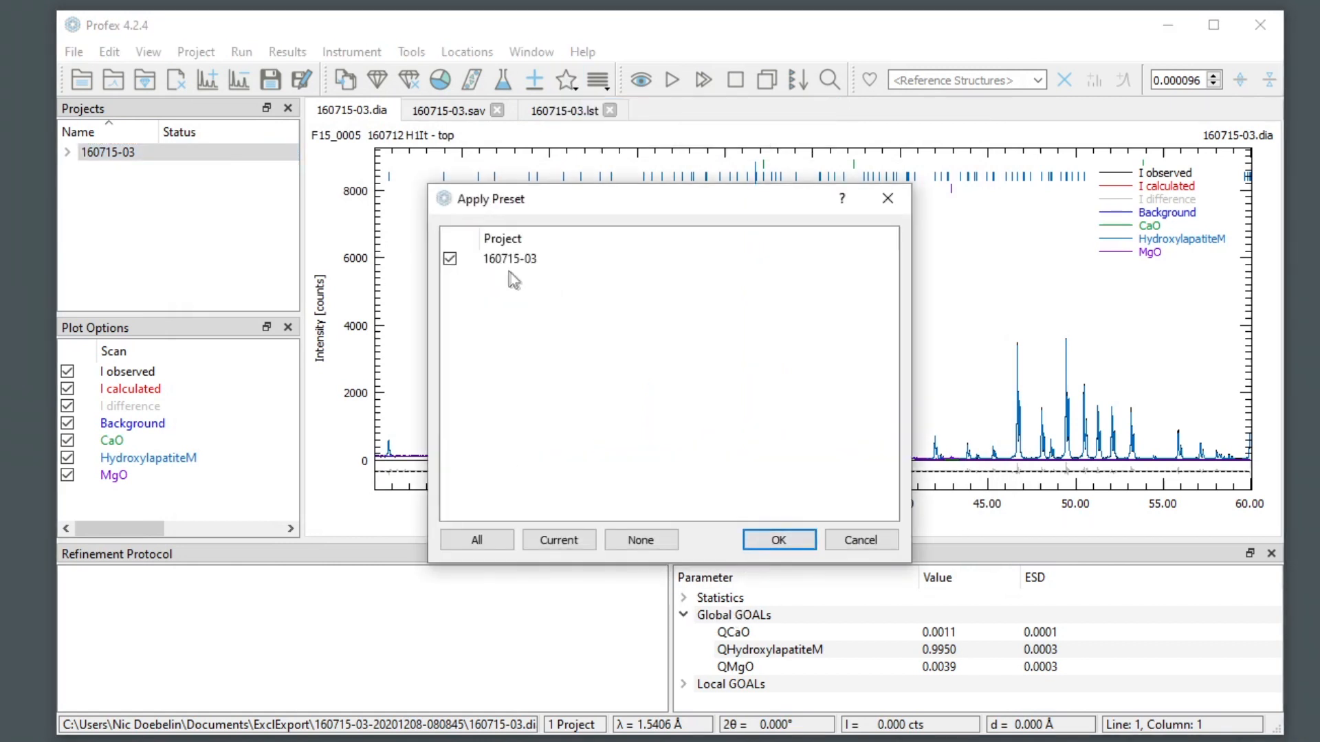
{"action": "left_click", "coordinate": [778, 540]}
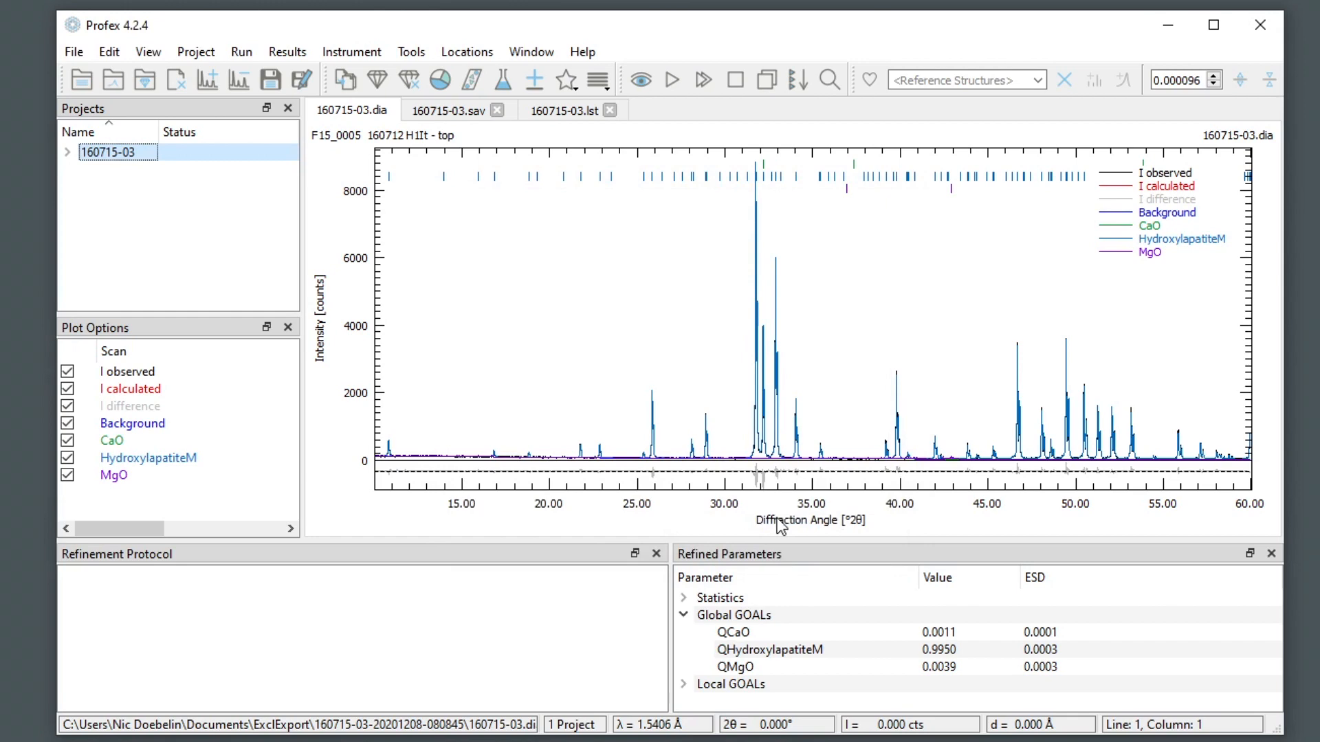
{"action": "left_click", "coordinate": [203, 60]}
{"action": "left_click", "coordinate": [231, 372]}
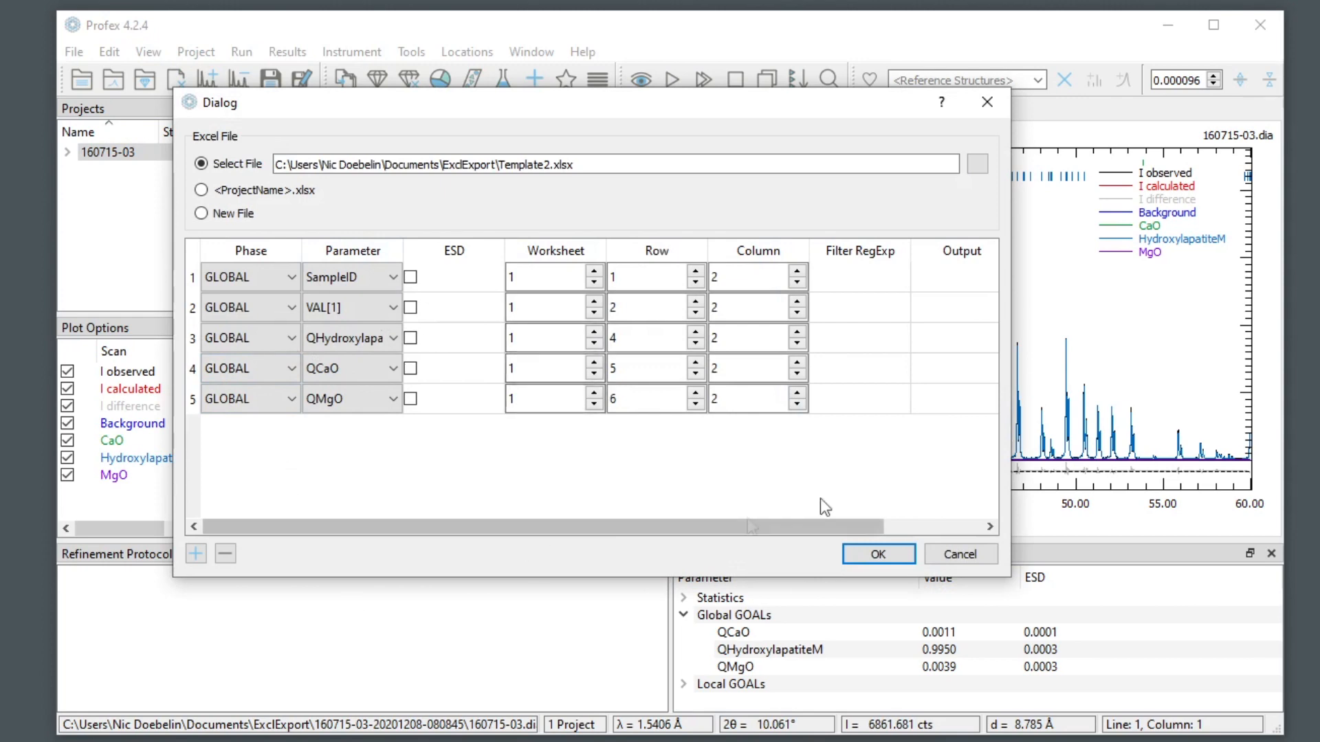
{"action": "left_click", "coordinate": [969, 553]}
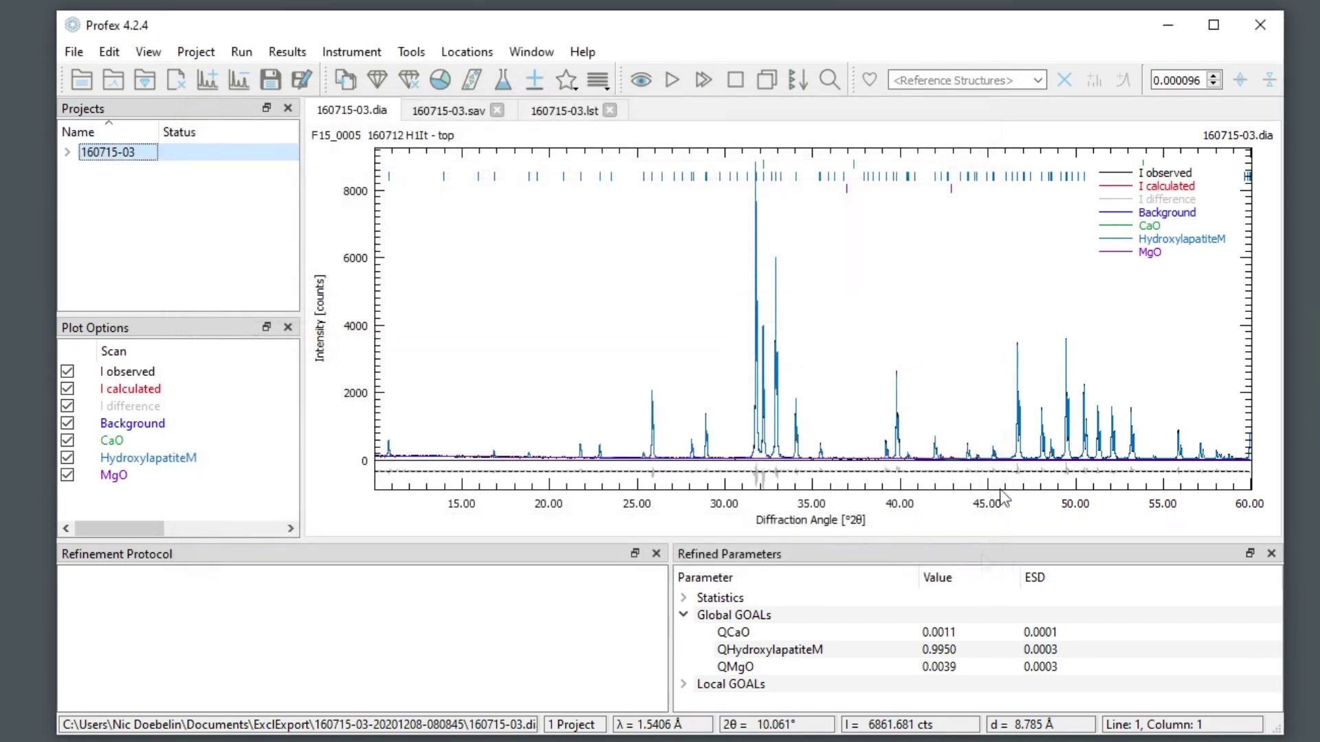
Step: Export the refined results of project 160715-03 to the Excel template
{"action": "left_click", "coordinate": [287, 52]}
{"action": "left_click", "coordinate": [348, 264]}
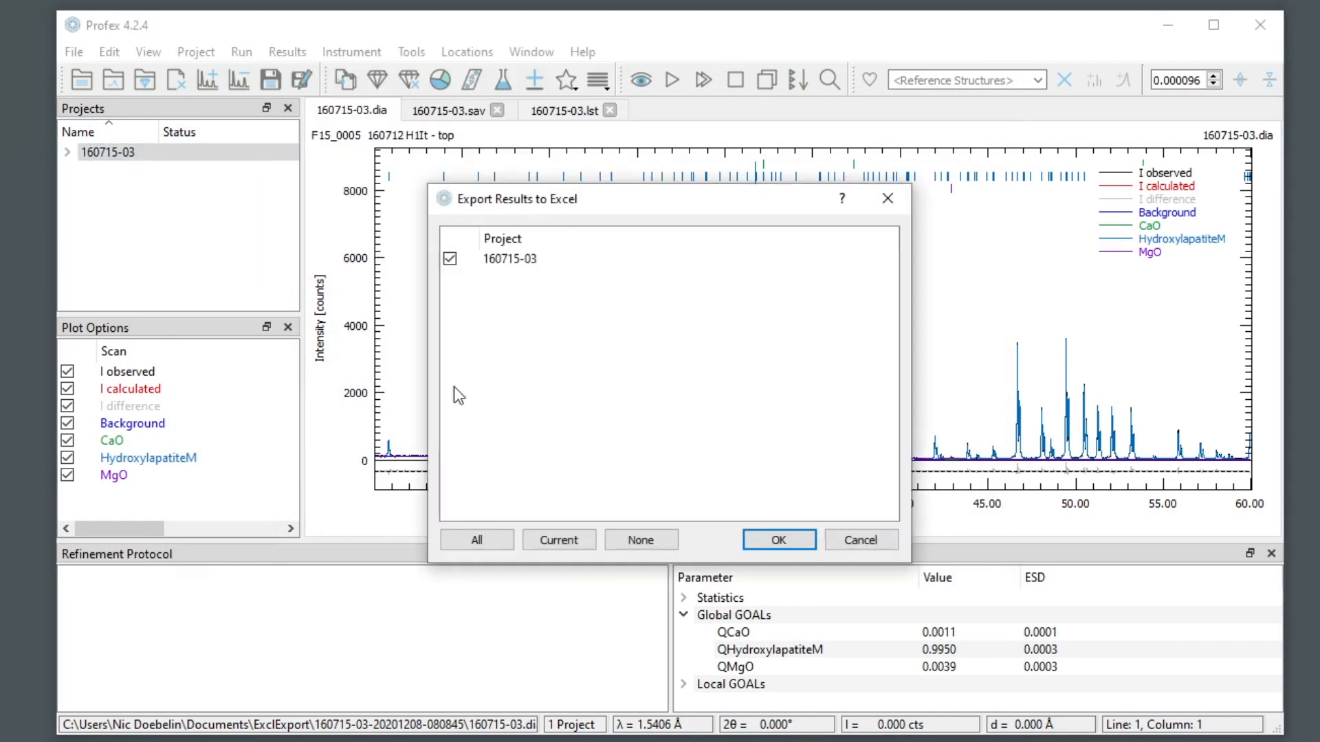
{"action": "left_click", "coordinate": [790, 541]}
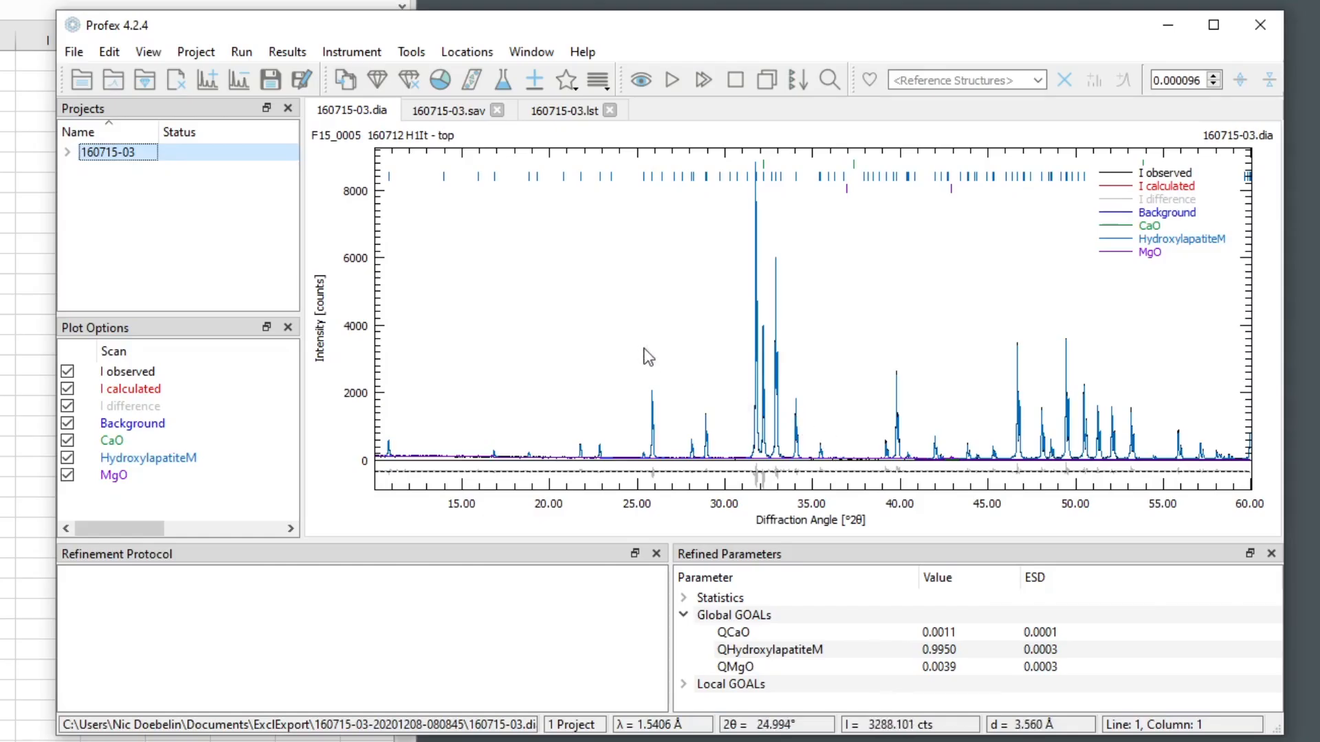
{"action": "left_click", "coordinate": [199, 56]}
Step: In the Excel export settings, leave ESD unchecked for QMgO and add a new mapping row
{"action": "left_click", "coordinate": [217, 365]}
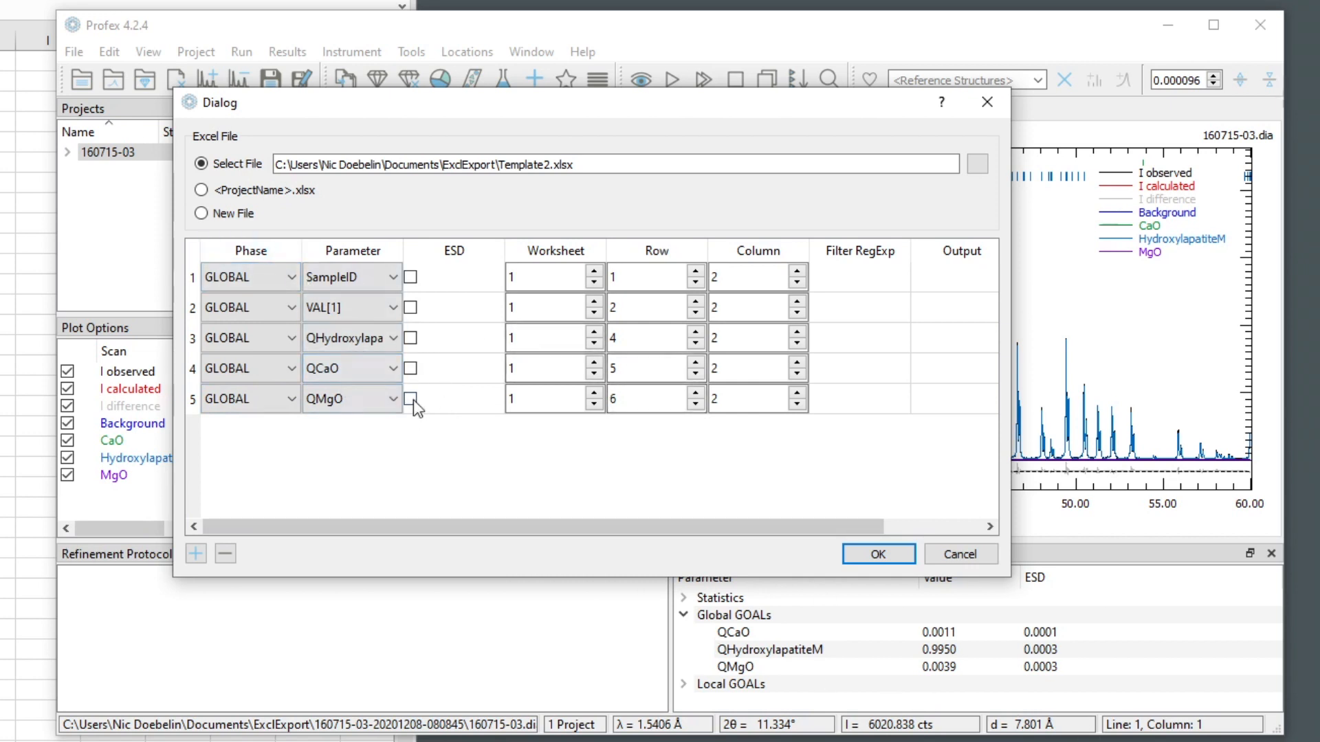
{"action": "left_click", "coordinate": [411, 399]}
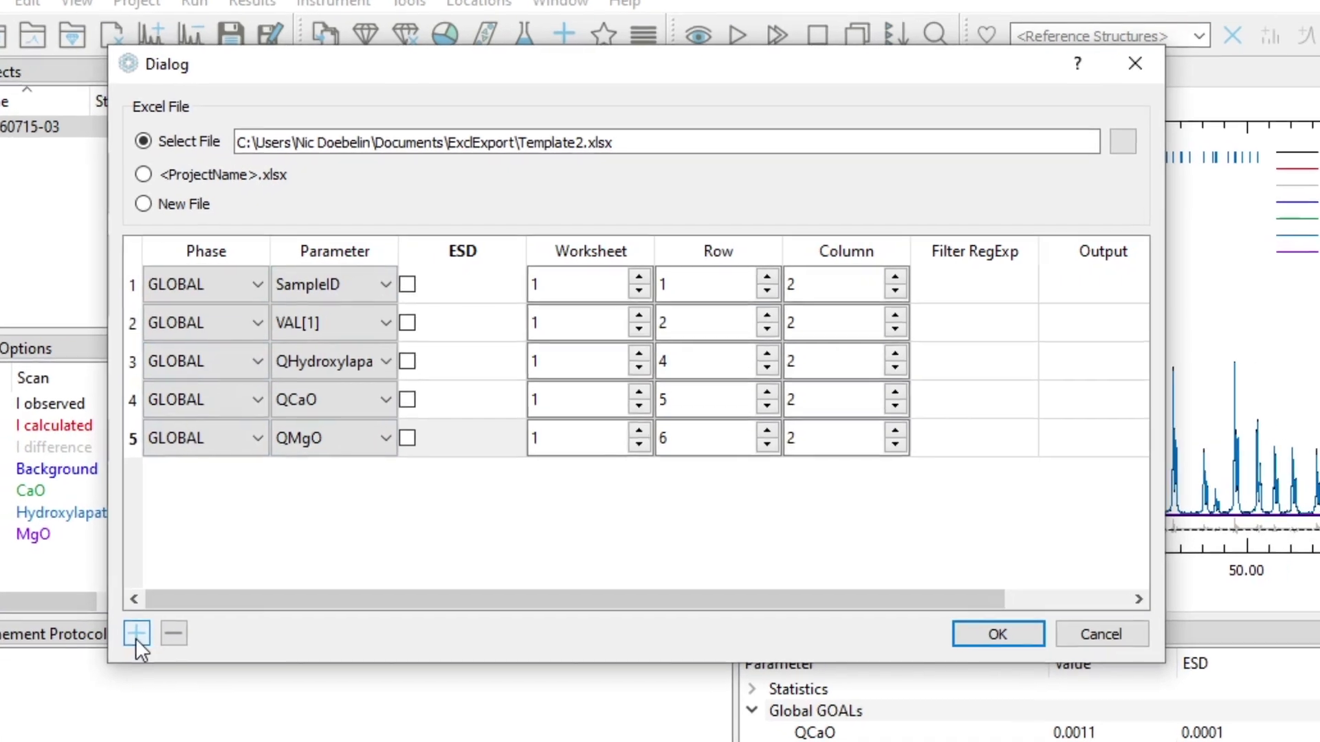
{"action": "left_click", "coordinate": [136, 634]}
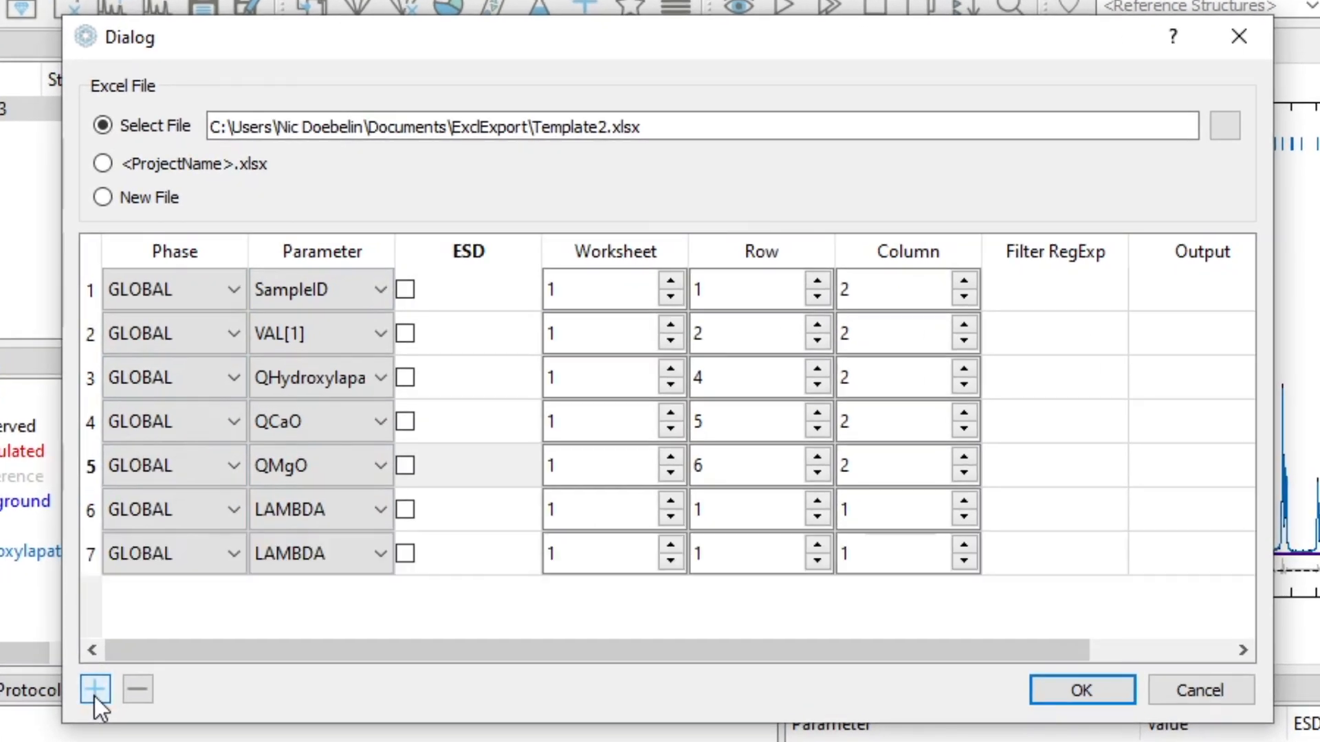
Step: Add rows 6–8 mapped to the hydroxylapatite, QCaO and QMgO quantities
{"action": "left_click", "coordinate": [136, 635]}
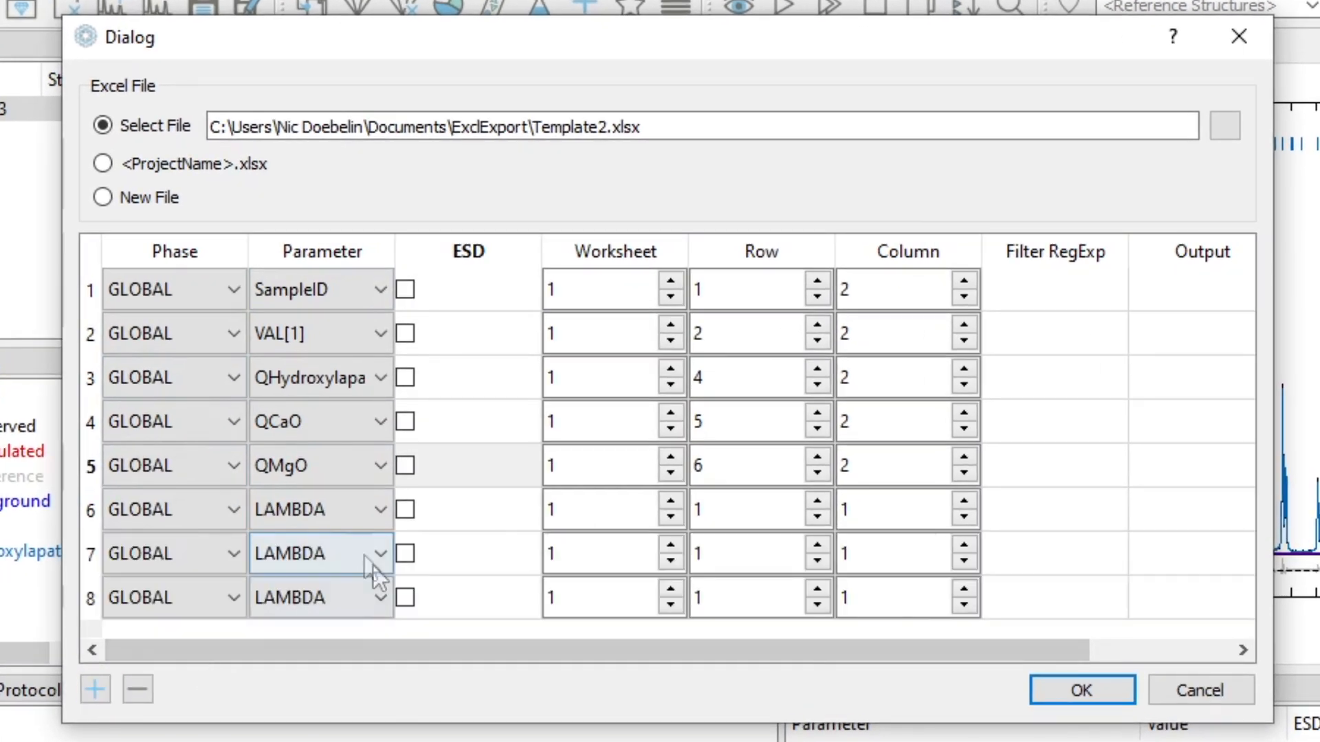
{"action": "left_click", "coordinate": [306, 523]}
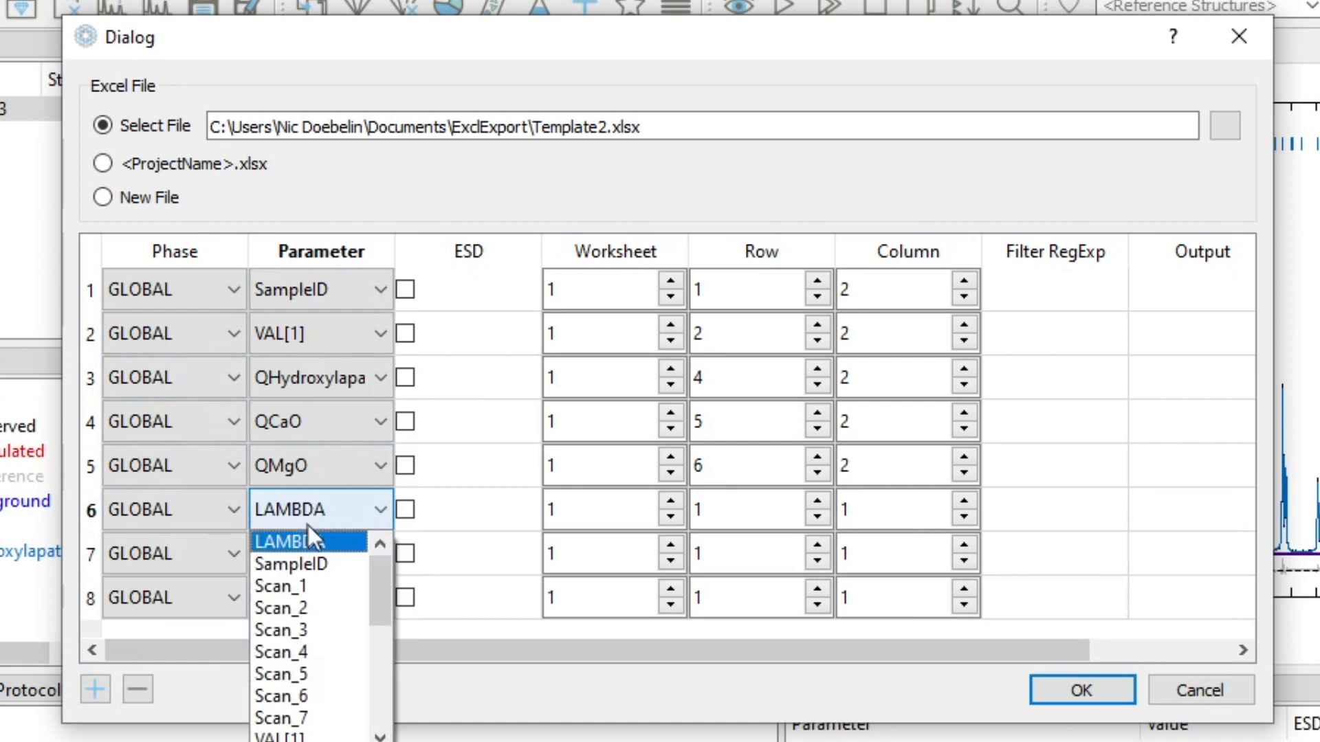
{"action": "scroll", "coordinate": [323, 701], "scroll_direction": "down", "scroll_amount": 1}
{"action": "scroll", "coordinate": [323, 700], "scroll_direction": "down", "scroll_amount": 2}
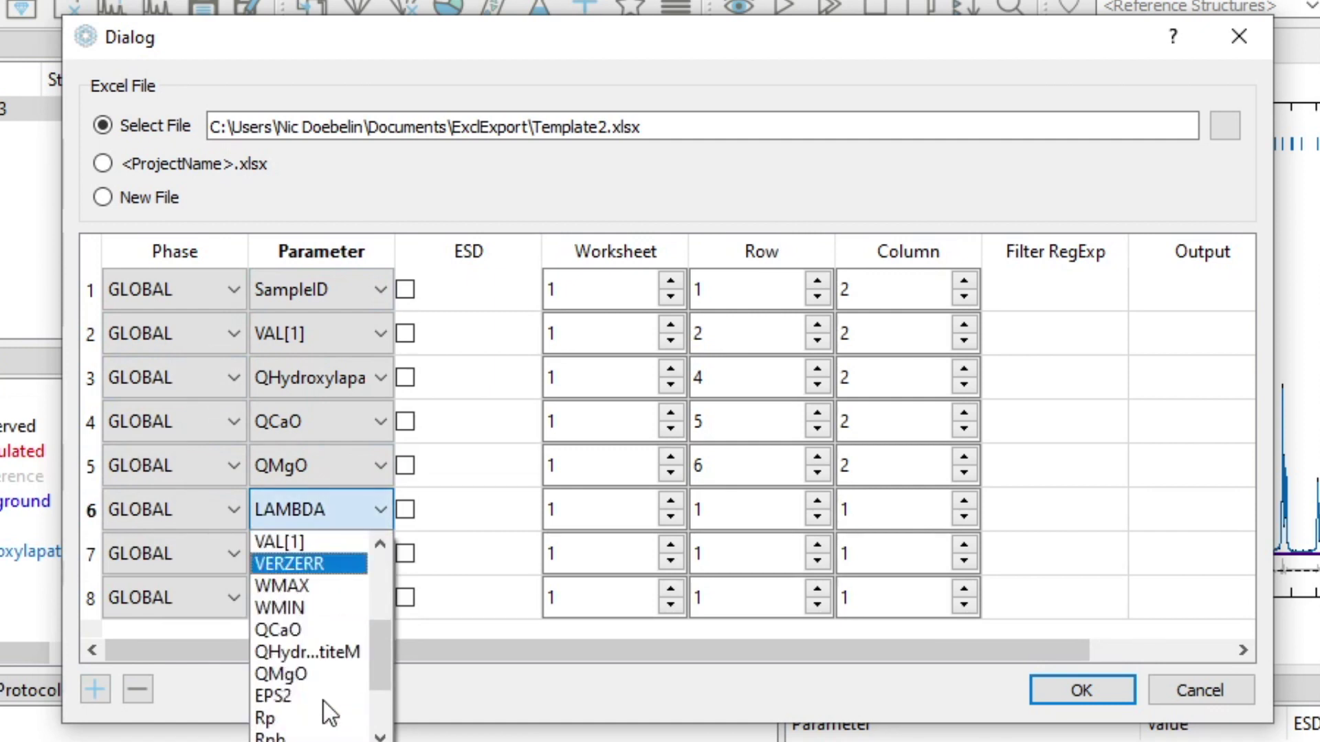
{"action": "left_click", "coordinate": [335, 653]}
{"action": "left_click", "coordinate": [322, 556]}
{"action": "scroll", "coordinate": [311, 645], "scroll_direction": "down", "scroll_amount": 5}
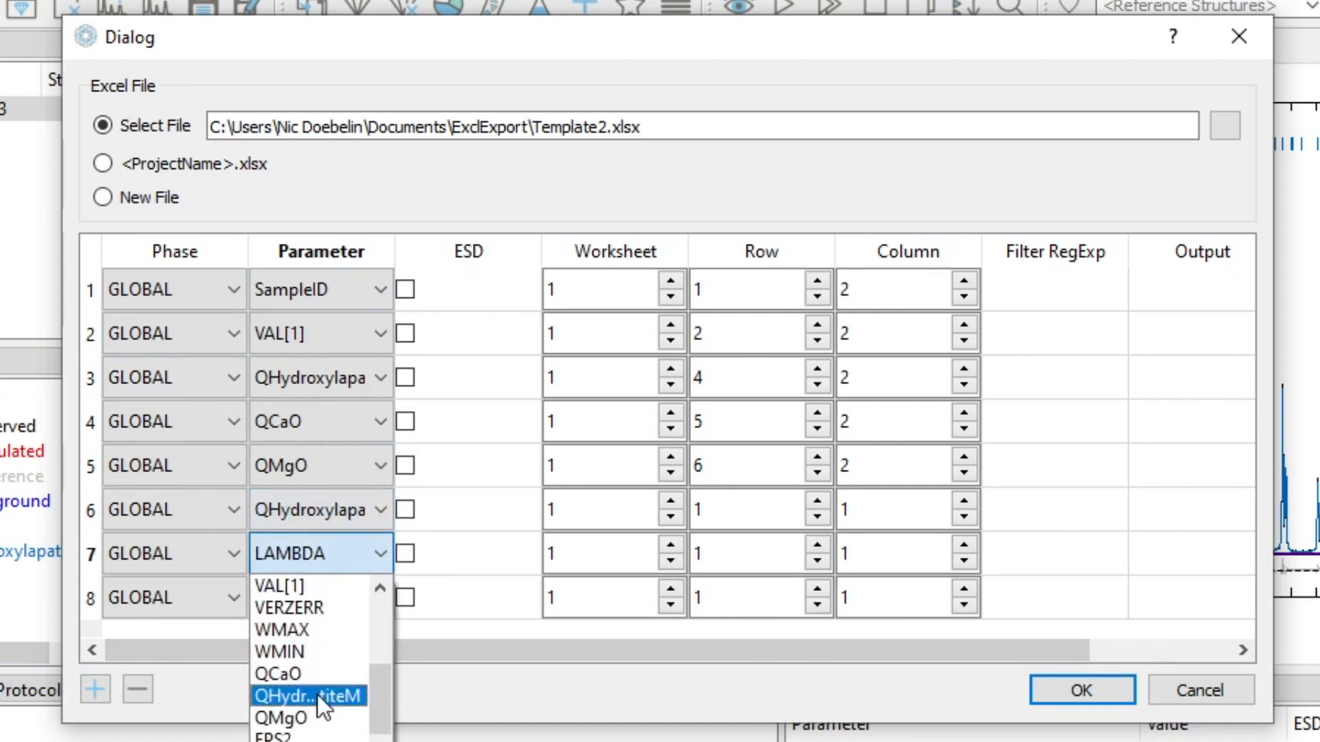
{"action": "left_click", "coordinate": [313, 676]}
{"action": "left_click", "coordinate": [309, 600]}
{"action": "scroll", "coordinate": [309, 670], "scroll_direction": "down", "scroll_amount": 5}
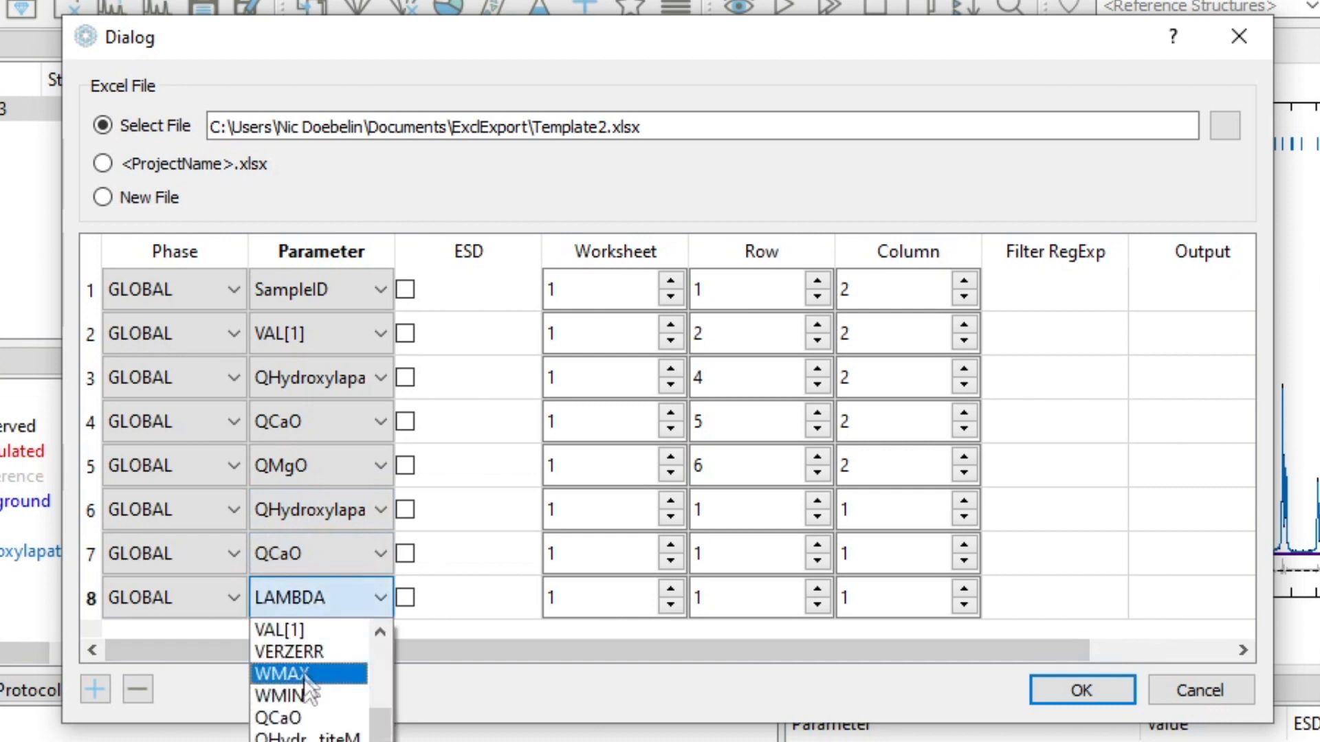
{"action": "scroll", "coordinate": [335, 680], "scroll_direction": "down", "scroll_amount": 1}
{"action": "left_click", "coordinate": [335, 680]}
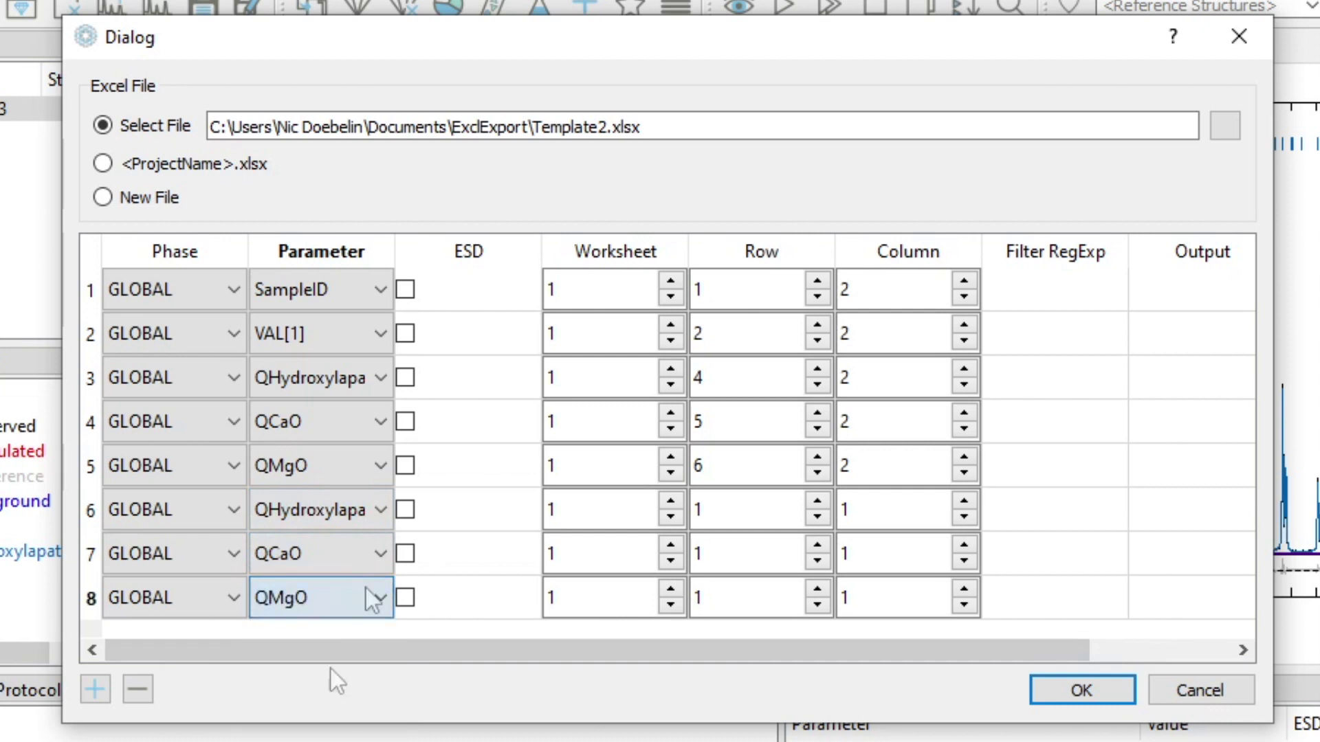
Step: Target the three quantity rows at sheet rows 4–6 of column 3
{"action": "left_click", "coordinate": [760, 509]}
{"action": "type", "text": "4"}
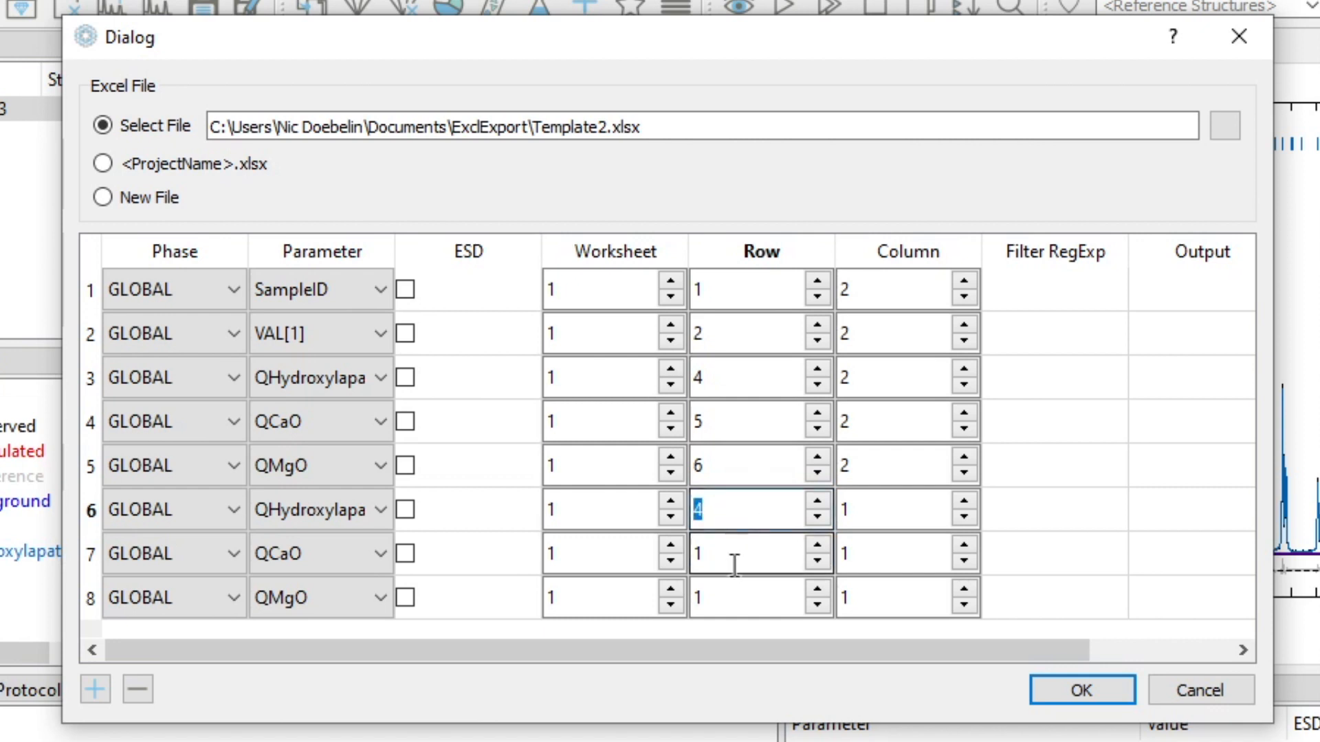
{"action": "left_click", "coordinate": [730, 554]}
{"action": "type", "text": "5"}
{"action": "left_click", "coordinate": [730, 593]}
{"action": "scroll", "coordinate": [731, 588], "scroll_direction": "up", "scroll_amount": 4}
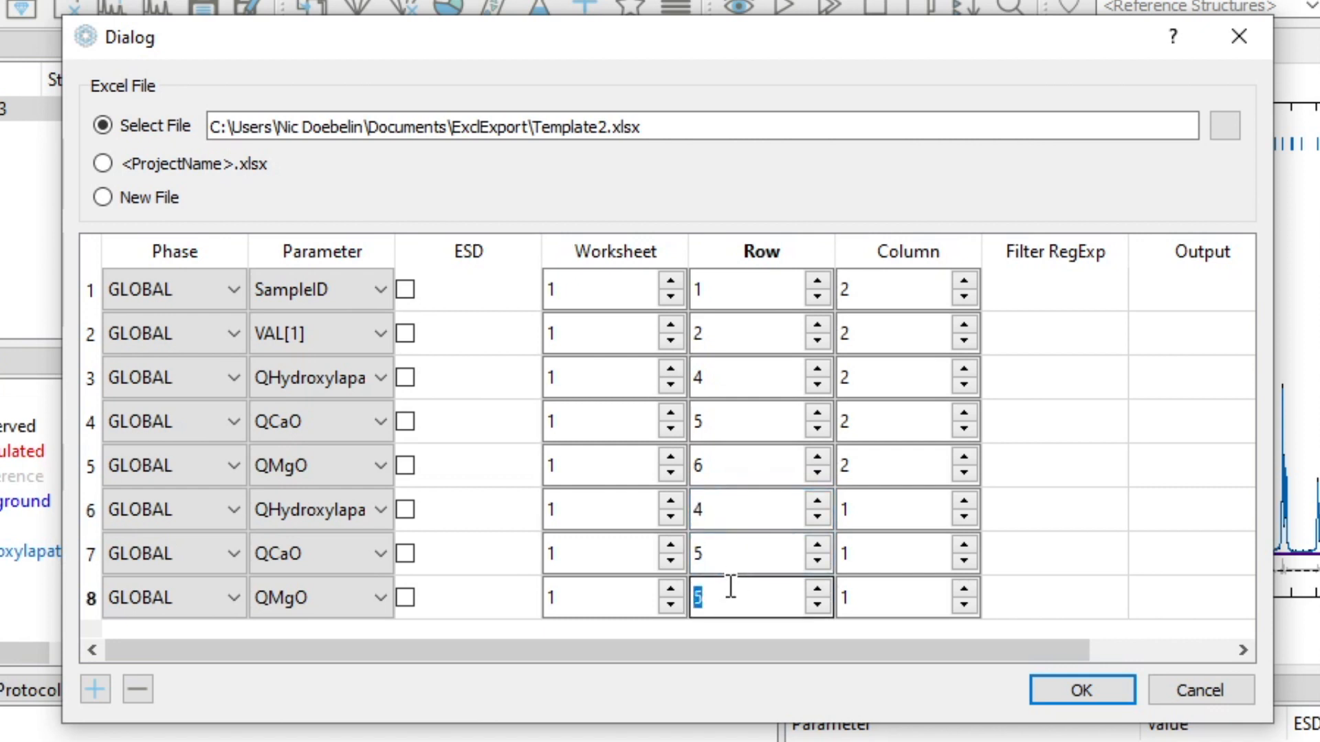
{"action": "type", "text": "6"}
{"action": "left_click", "coordinate": [877, 509]}
{"action": "scroll", "coordinate": [877, 510], "scroll_direction": "up", "scroll_amount": 1}
{"action": "scroll", "coordinate": [877, 510], "scroll_direction": "up", "scroll_amount": 1}
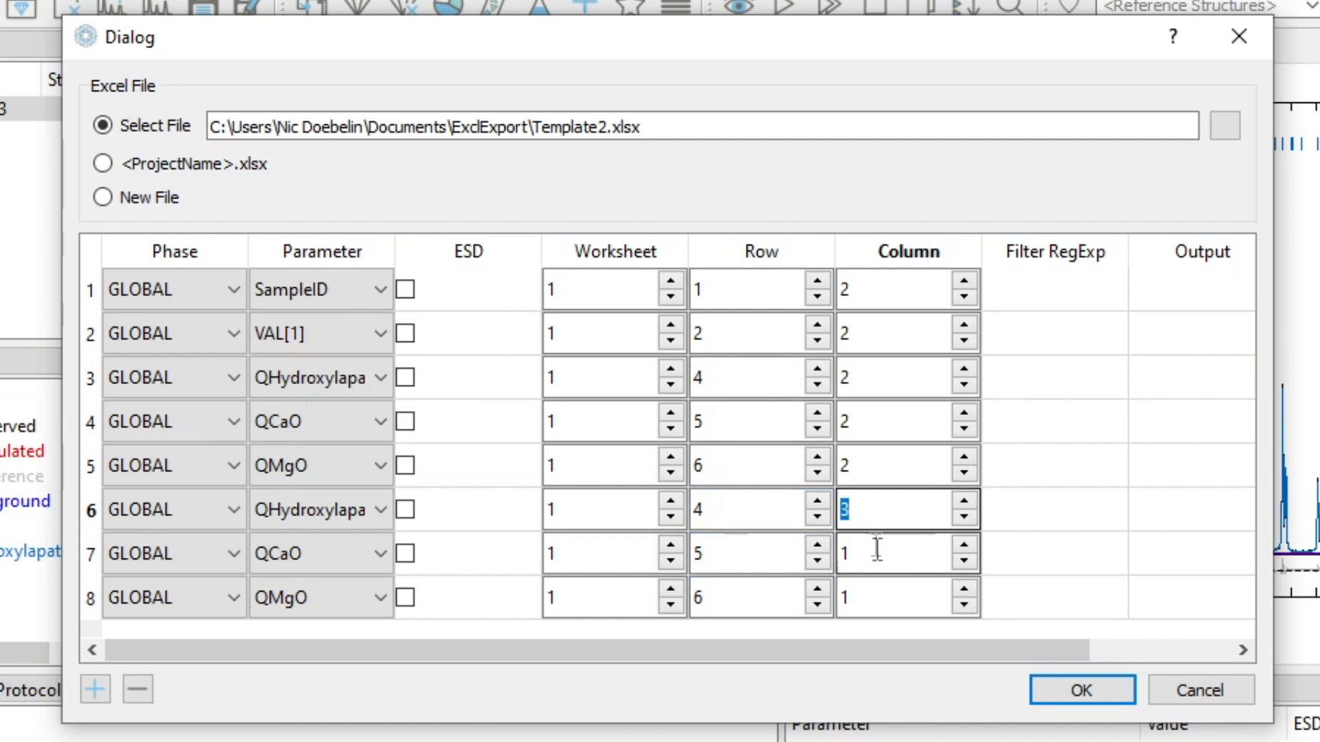
{"action": "left_click", "coordinate": [877, 553]}
{"action": "scroll", "coordinate": [877, 553], "scroll_direction": "up", "scroll_amount": 2}
{"action": "scroll", "coordinate": [877, 553], "scroll_direction": "down", "scroll_amount": 1}
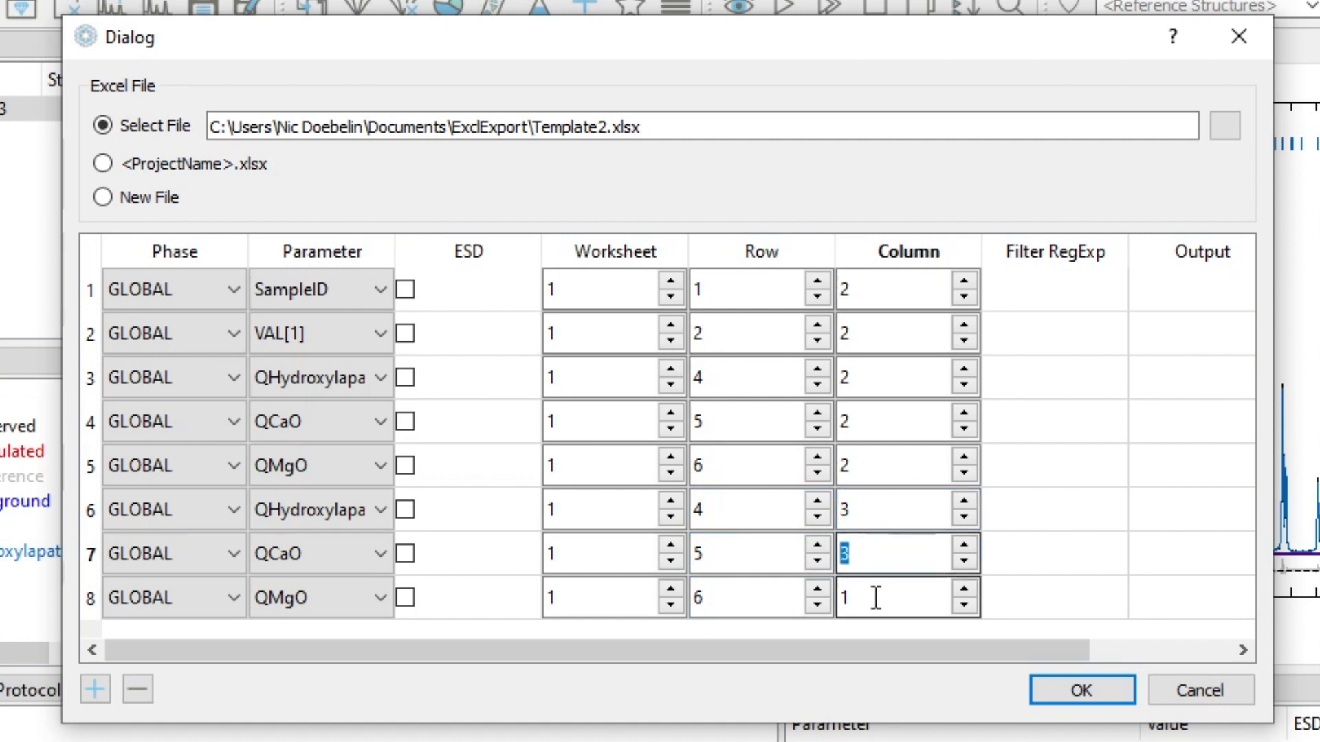
{"action": "left_click", "coordinate": [878, 598]}
{"action": "scroll", "coordinate": [877, 598], "scroll_direction": "up", "scroll_amount": 3}
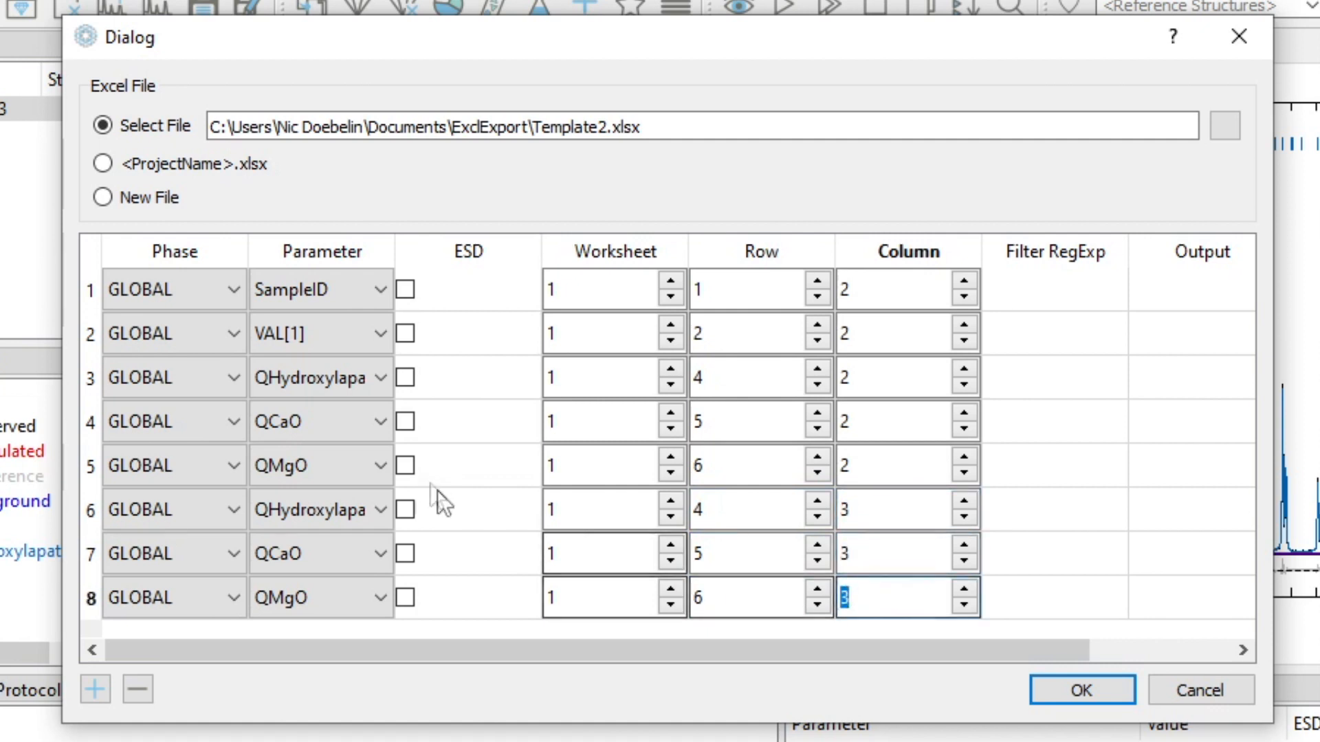
Step: Enable ESD export for the three phase quantity rows and save the settings
{"action": "left_click", "coordinate": [405, 509]}
{"action": "left_click", "coordinate": [406, 554]}
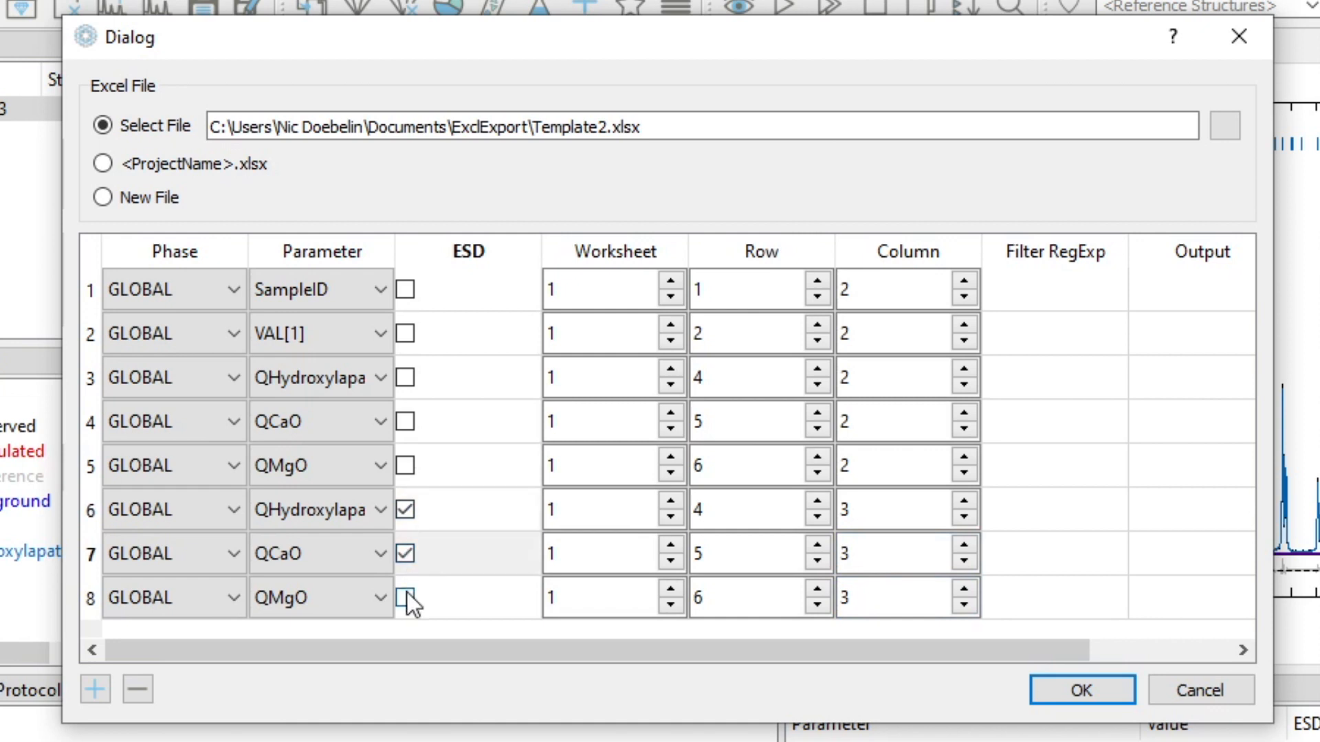
{"action": "left_click", "coordinate": [405, 598]}
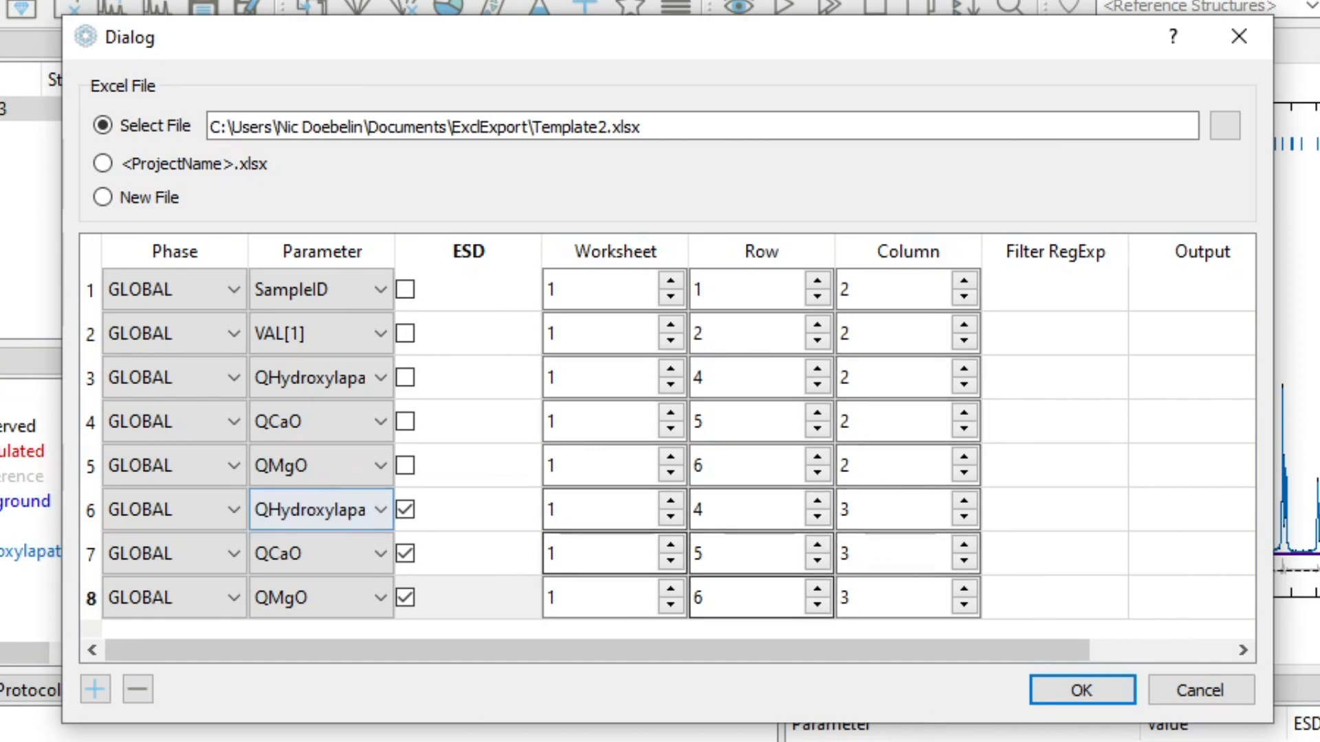
{"action": "left_click", "coordinate": [1095, 691]}
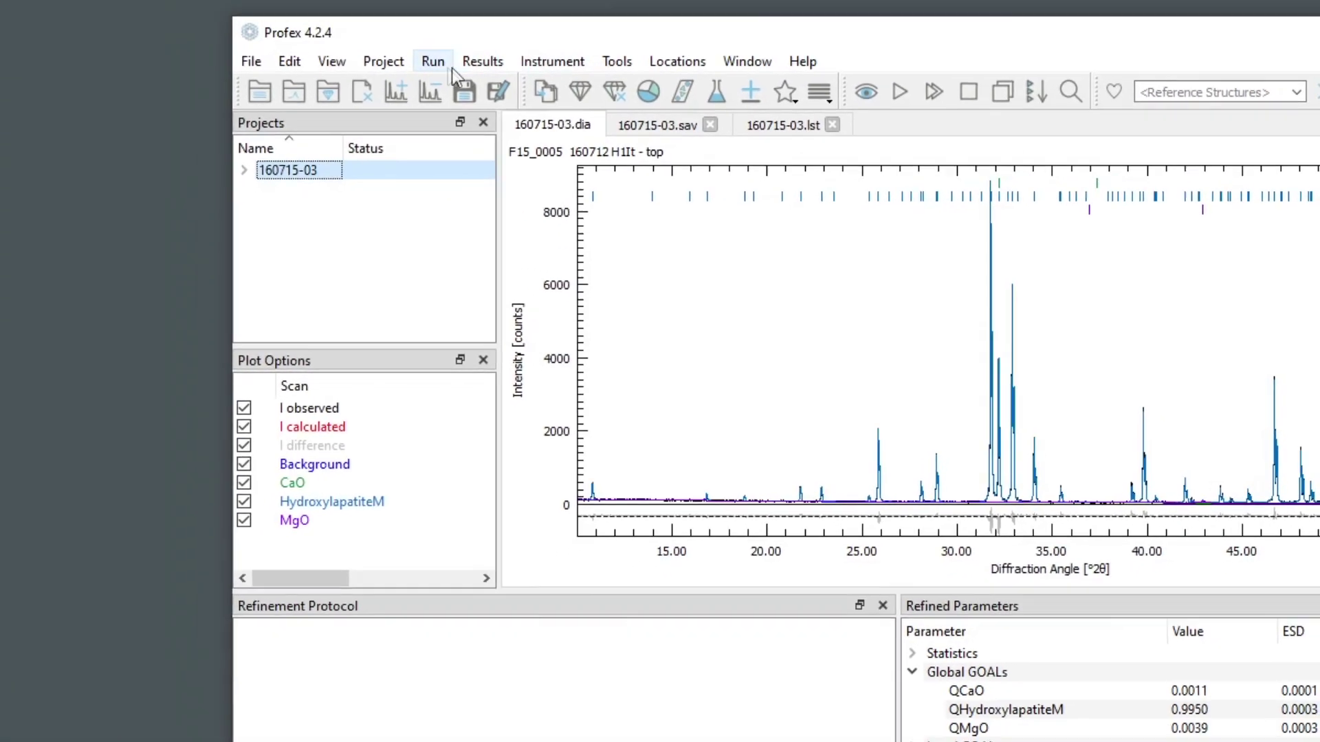
Step: Export the project results to Excel, opening the Template workbook
{"action": "left_click", "coordinate": [641, 122]}
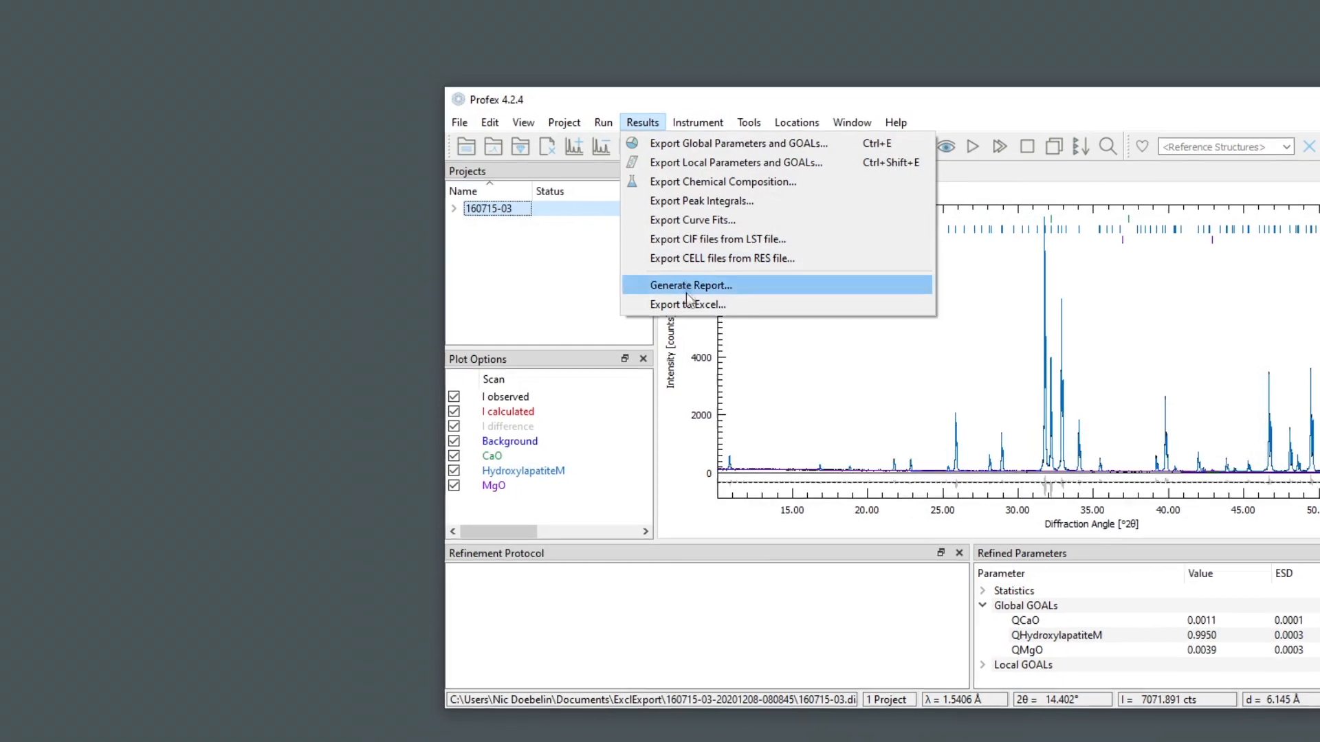
{"action": "left_click", "coordinate": [688, 304]}
{"action": "left_click", "coordinate": [1099, 527]}
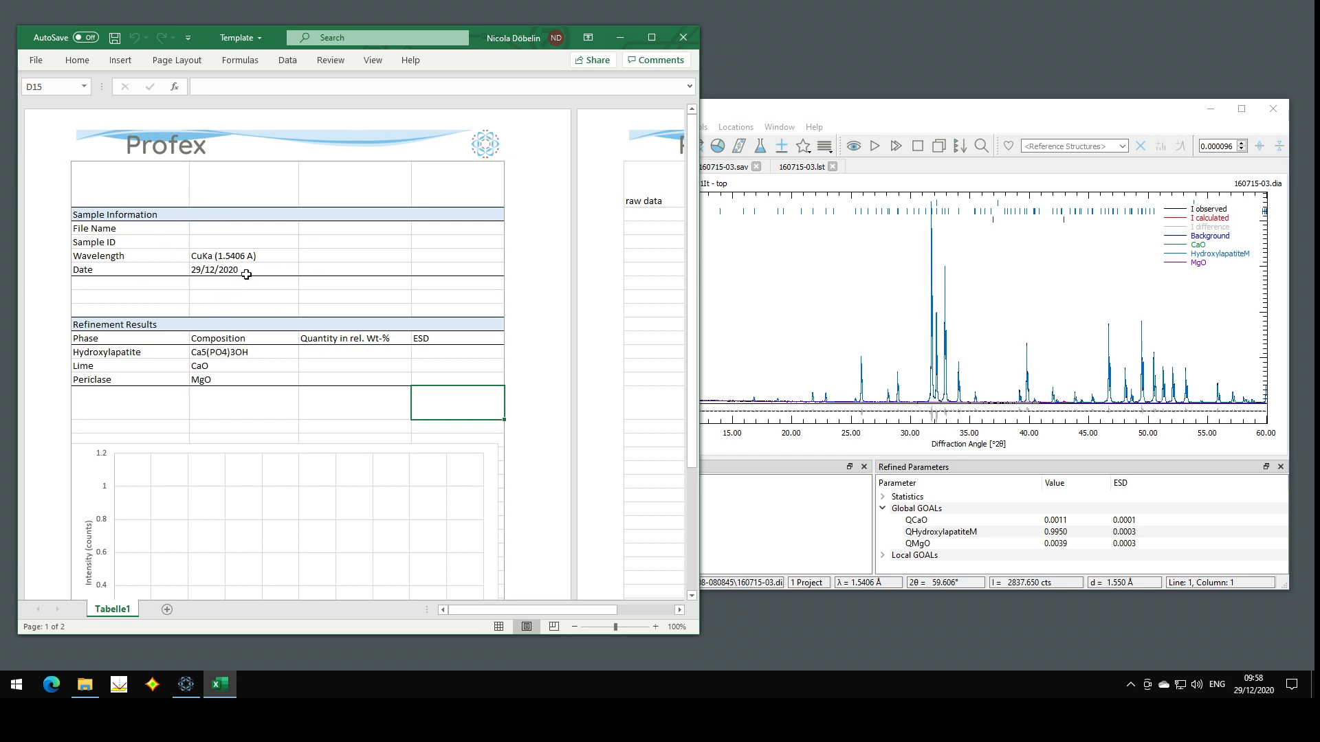
Step: Inspect the blank File Name and Sample ID cells, then show the refinement preset list
{"action": "left_click", "coordinate": [210, 230]}
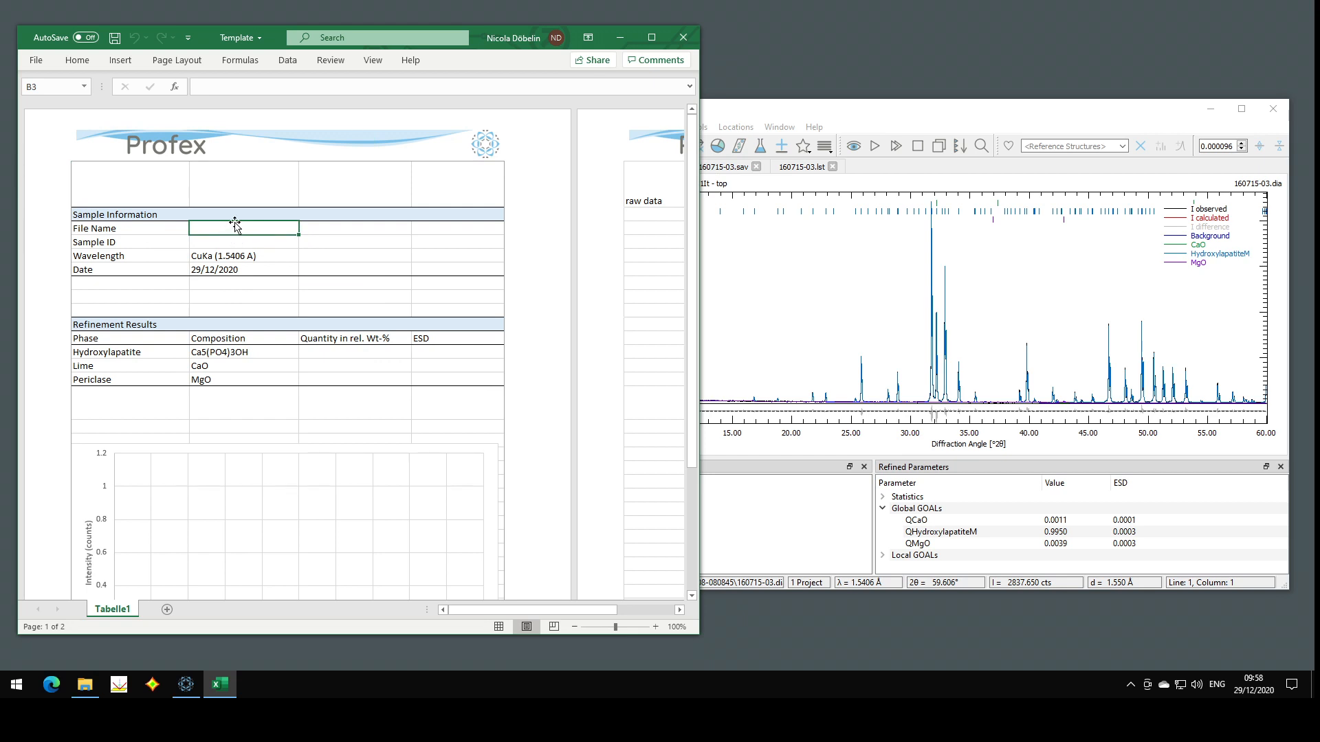
{"action": "left_click", "coordinate": [266, 240]}
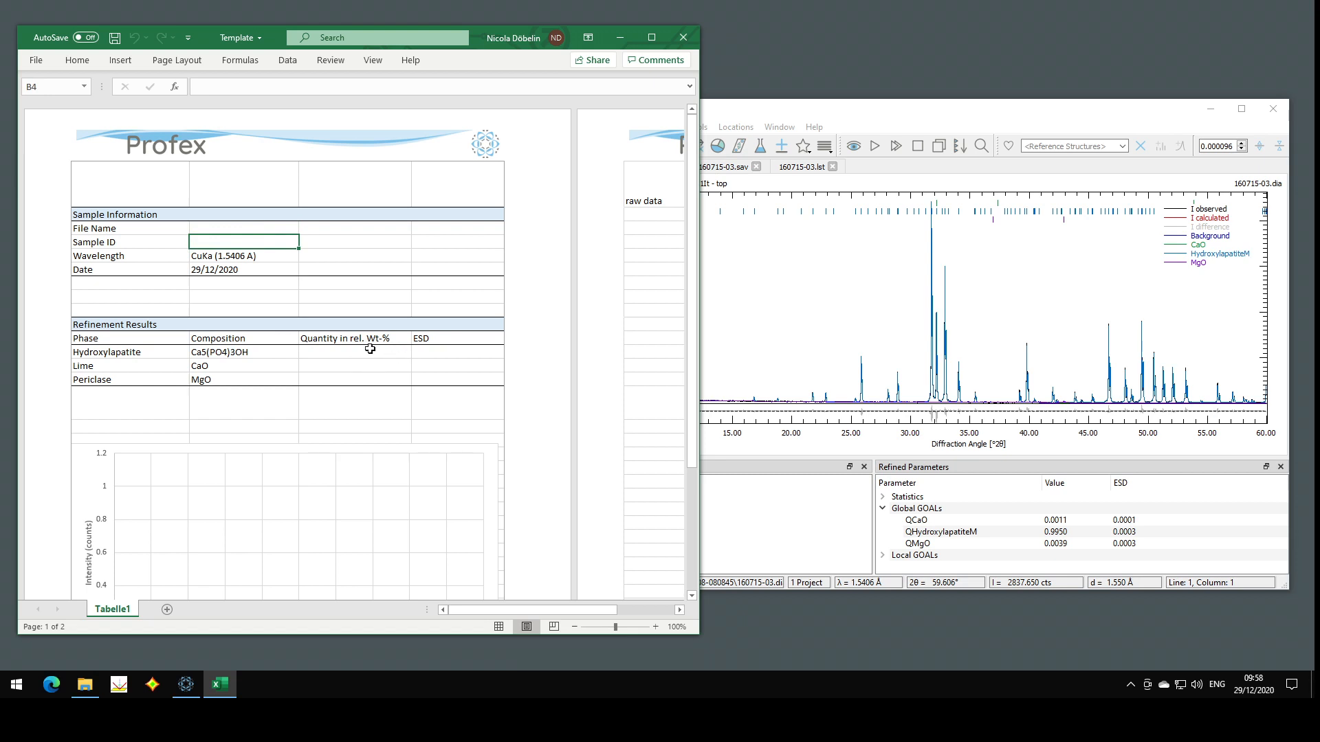
{"action": "scroll", "coordinate": [381, 328], "scroll_direction": "down", "scroll_amount": 3}
{"action": "scroll", "coordinate": [382, 328], "scroll_direction": "down", "scroll_amount": 2}
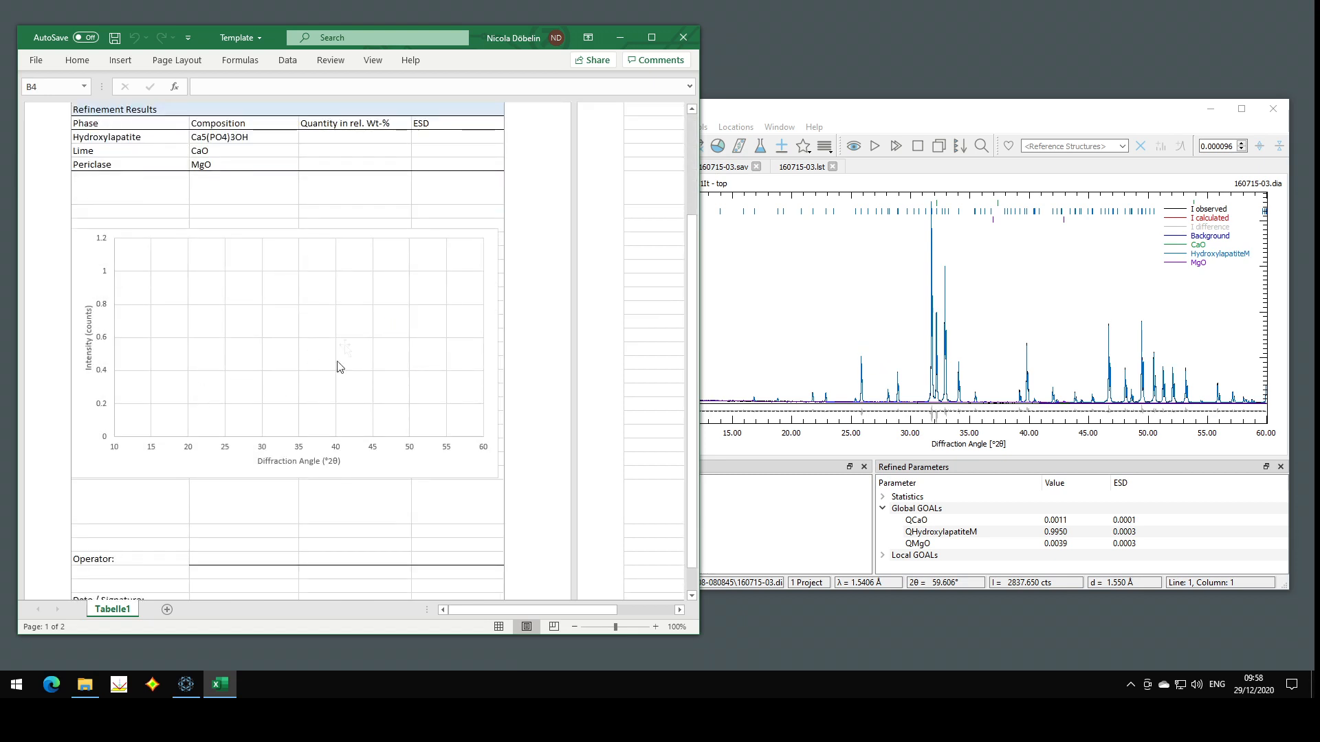
{"action": "scroll", "coordinate": [249, 300], "scroll_direction": "up", "scroll_amount": 1}
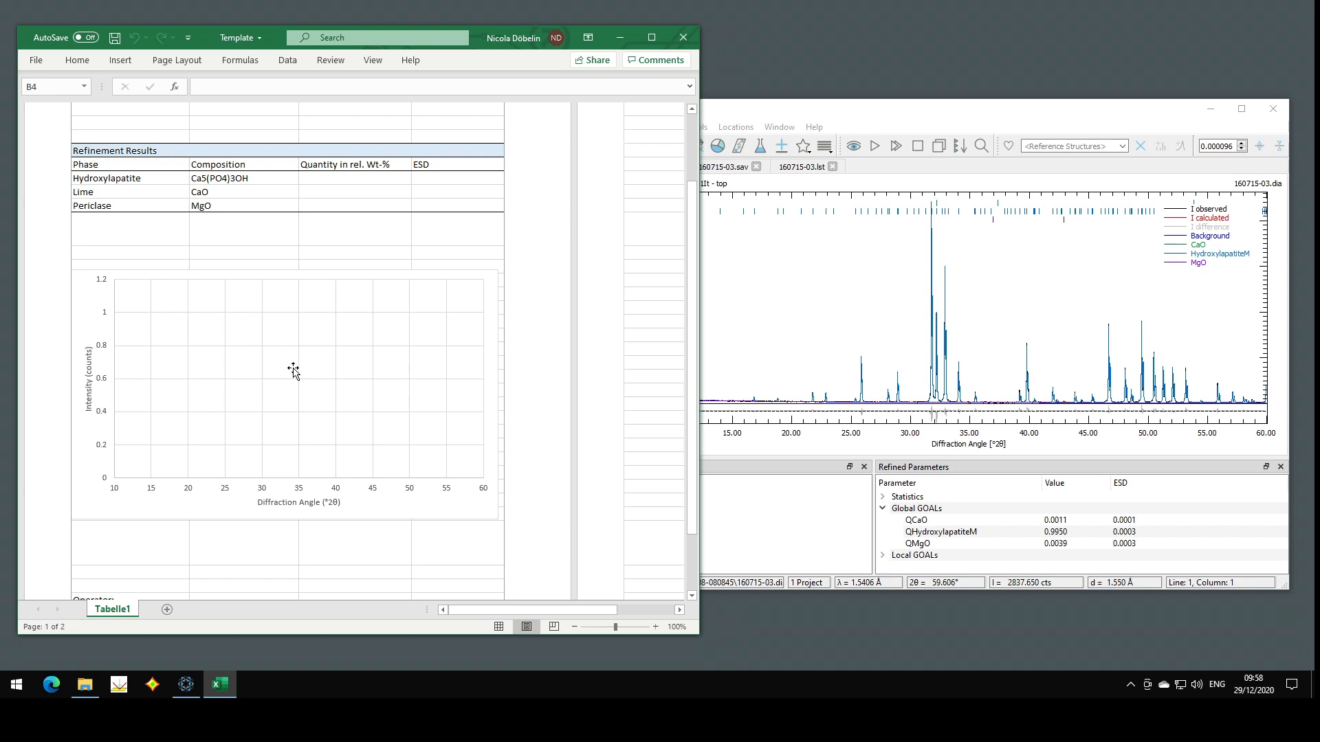
{"action": "left_click", "coordinate": [877, 126]}
{"action": "left_click", "coordinate": [802, 145]}
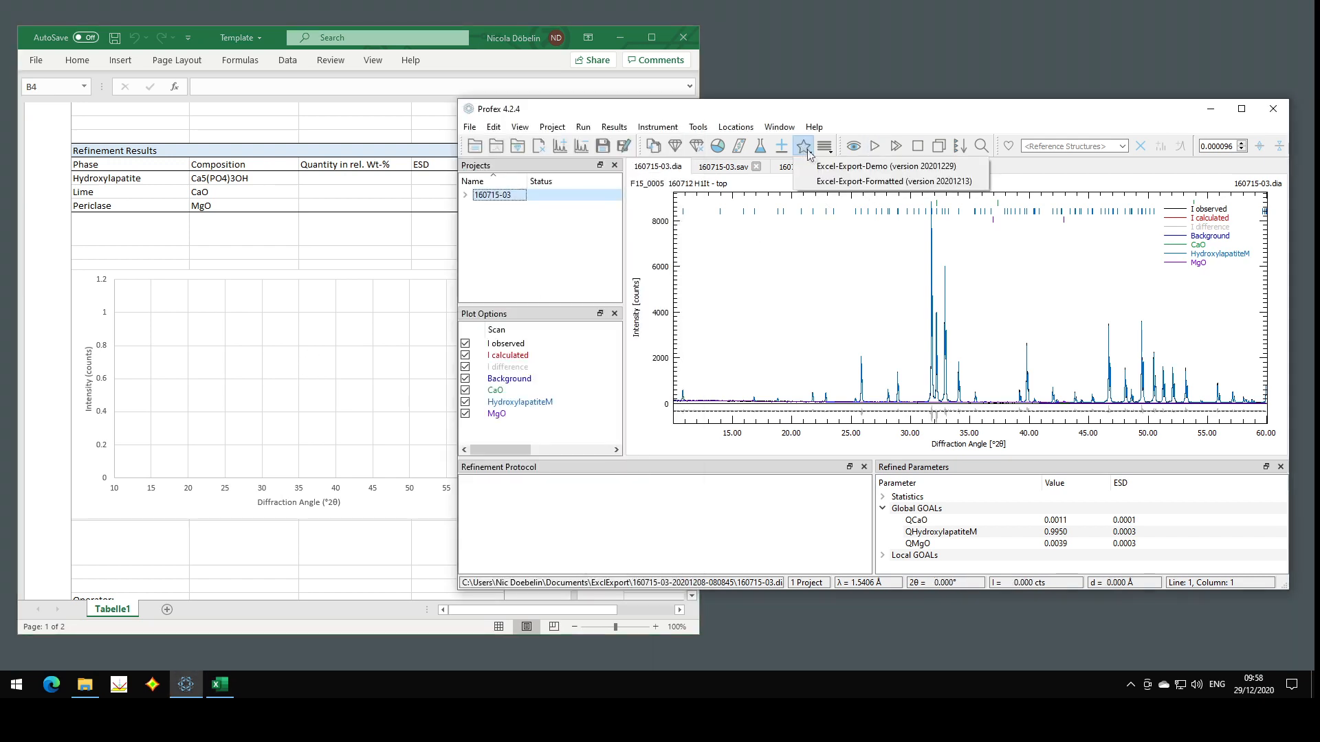
Step: Run the Excel-Export-Formatted preset and export the results to Excel
{"action": "left_click", "coordinate": [818, 182]}
{"action": "left_click", "coordinate": [957, 462]}
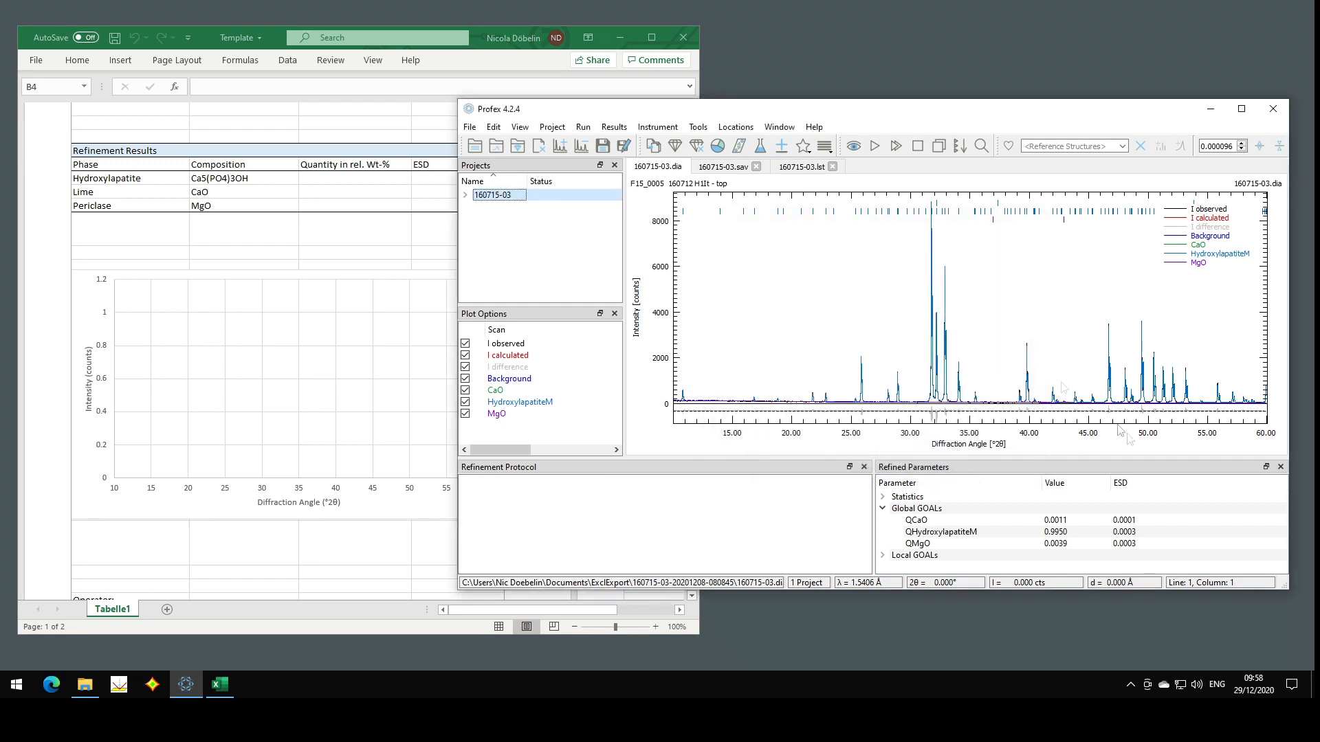
{"action": "left_click", "coordinate": [613, 128]}
{"action": "left_click", "coordinate": [650, 270]}
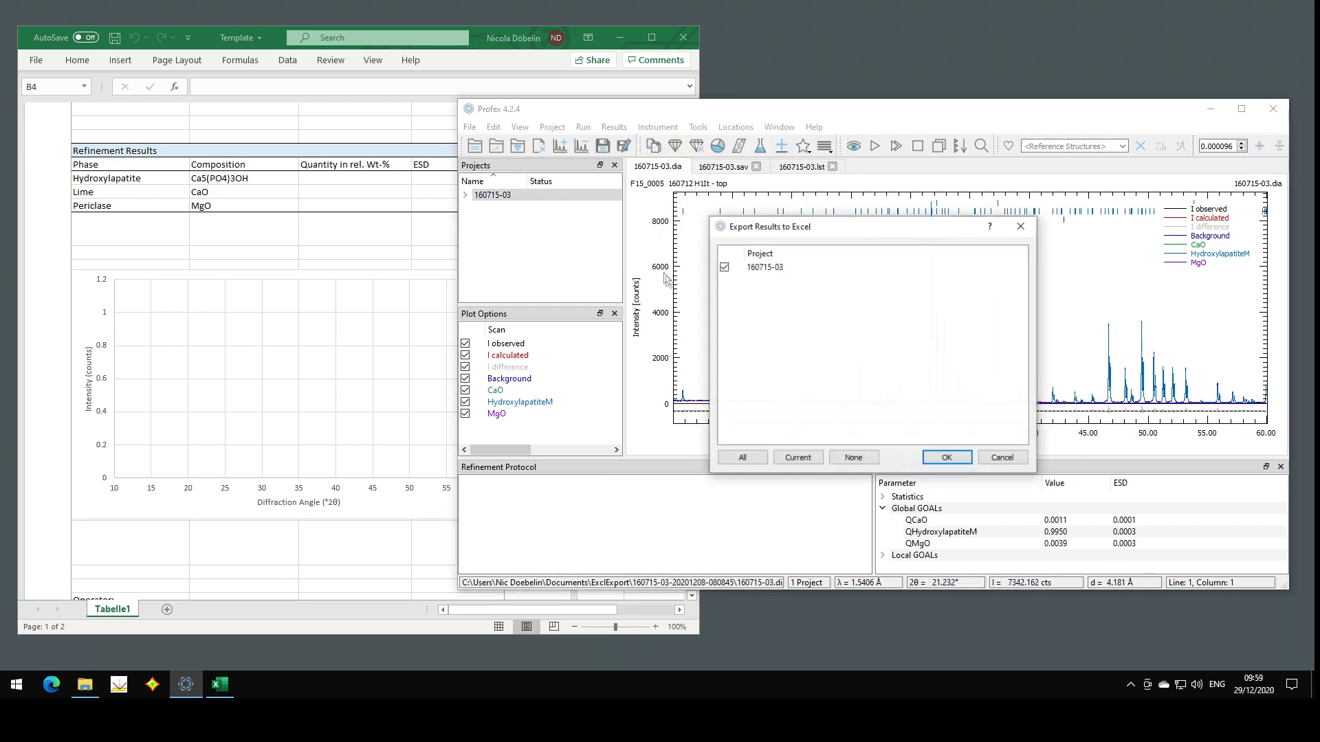
{"action": "left_click", "coordinate": [947, 455]}
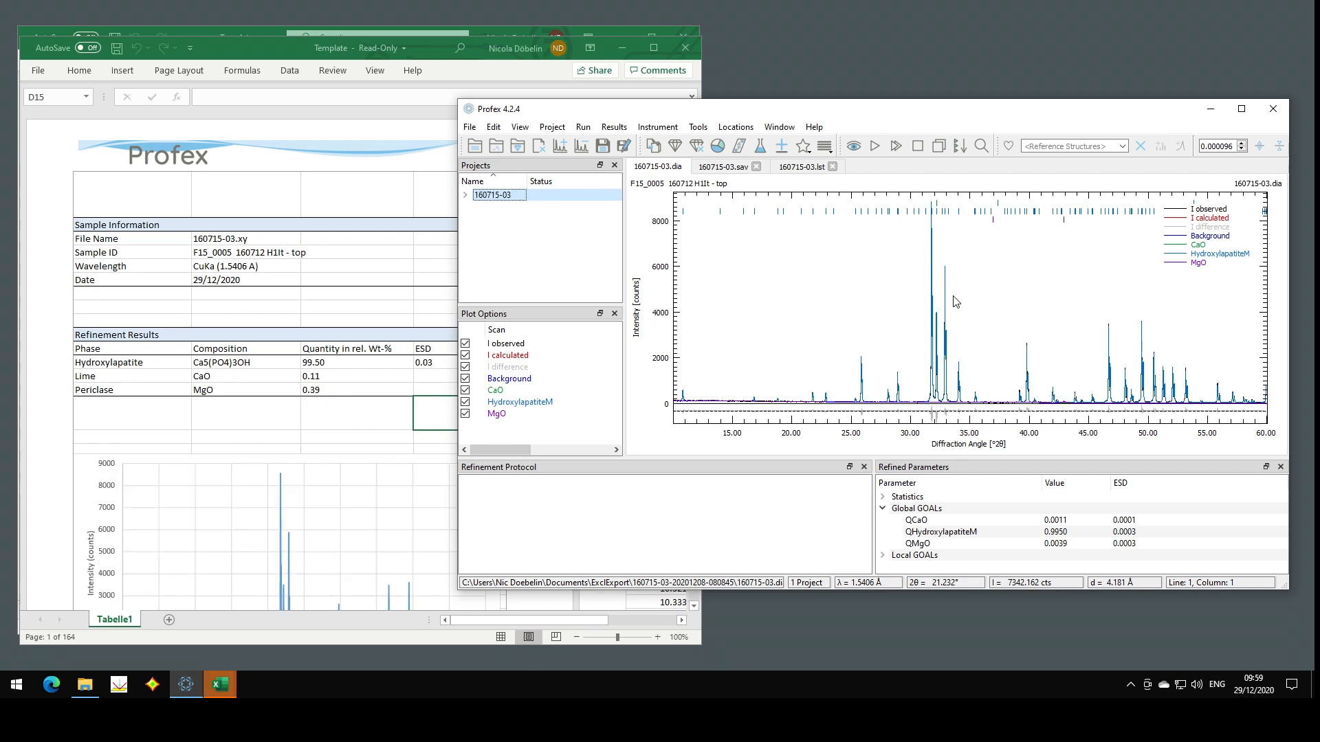
Step: Check the filled sample ID and file name 160715-03.xy in the workbook, then return to Profex
{"action": "left_click", "coordinate": [214, 109]}
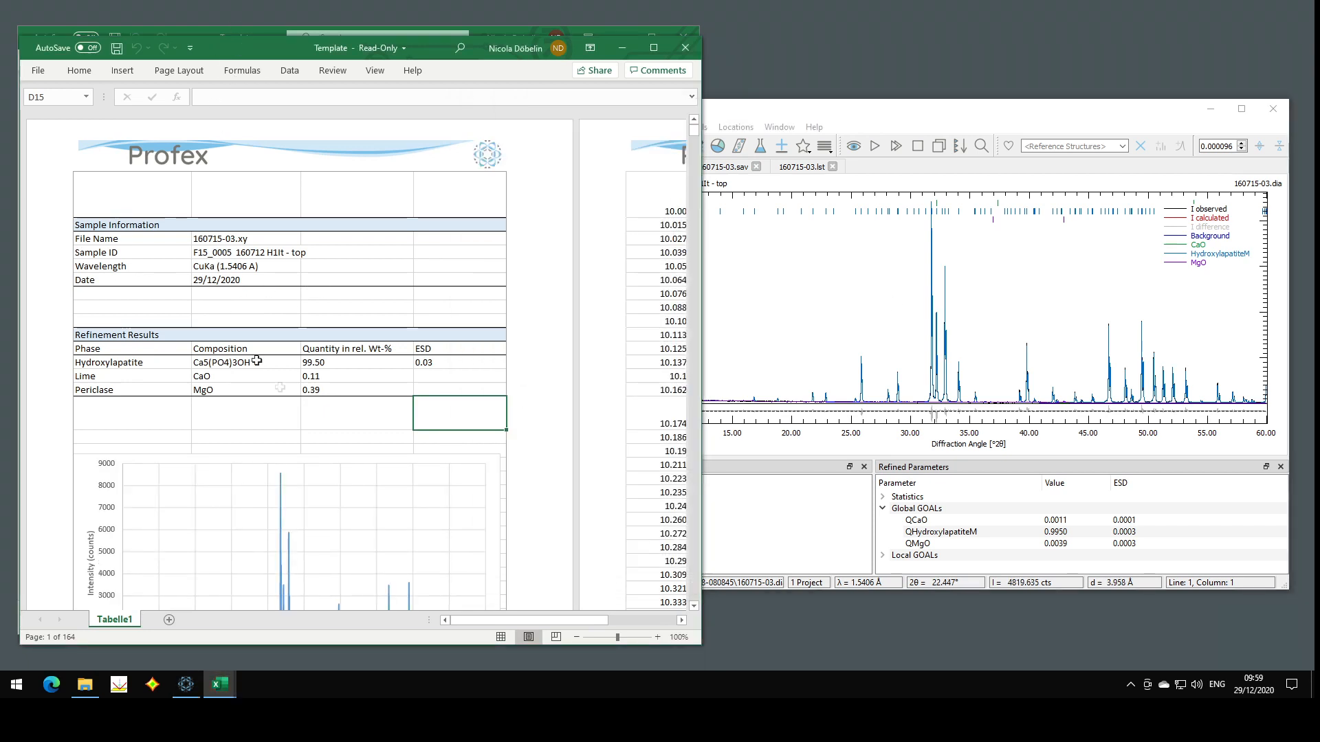
{"action": "left_click", "coordinate": [142, 196]}
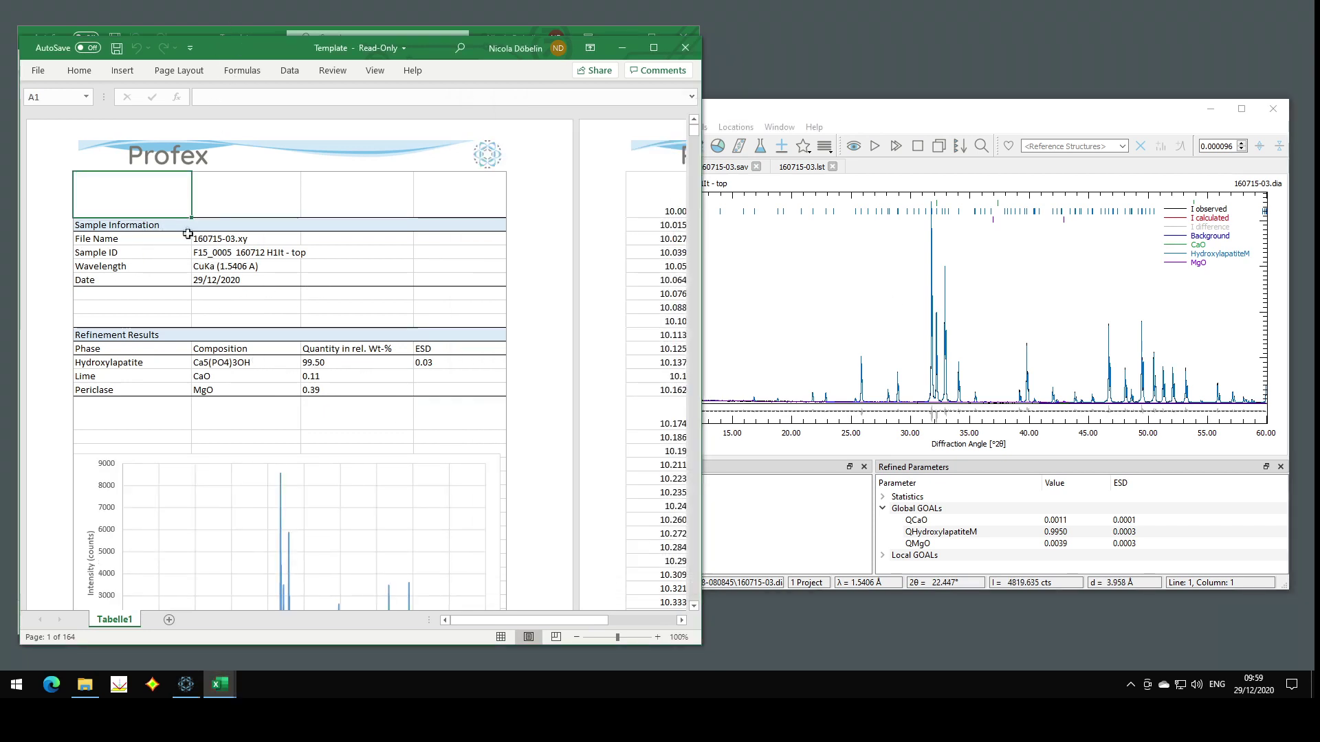
{"action": "left_click", "coordinate": [238, 253]}
{"action": "left_click", "coordinate": [248, 238]}
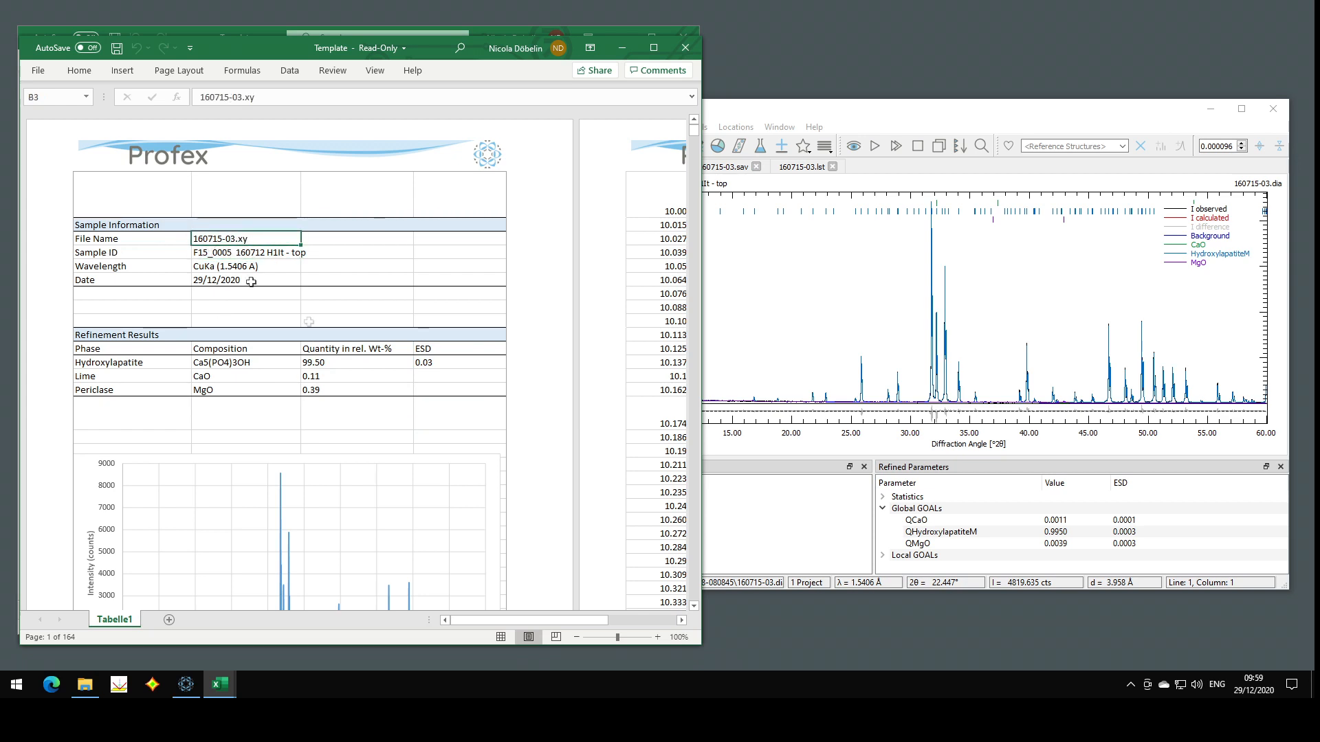
{"action": "scroll", "coordinate": [392, 398], "scroll_direction": "down", "scroll_amount": 5}
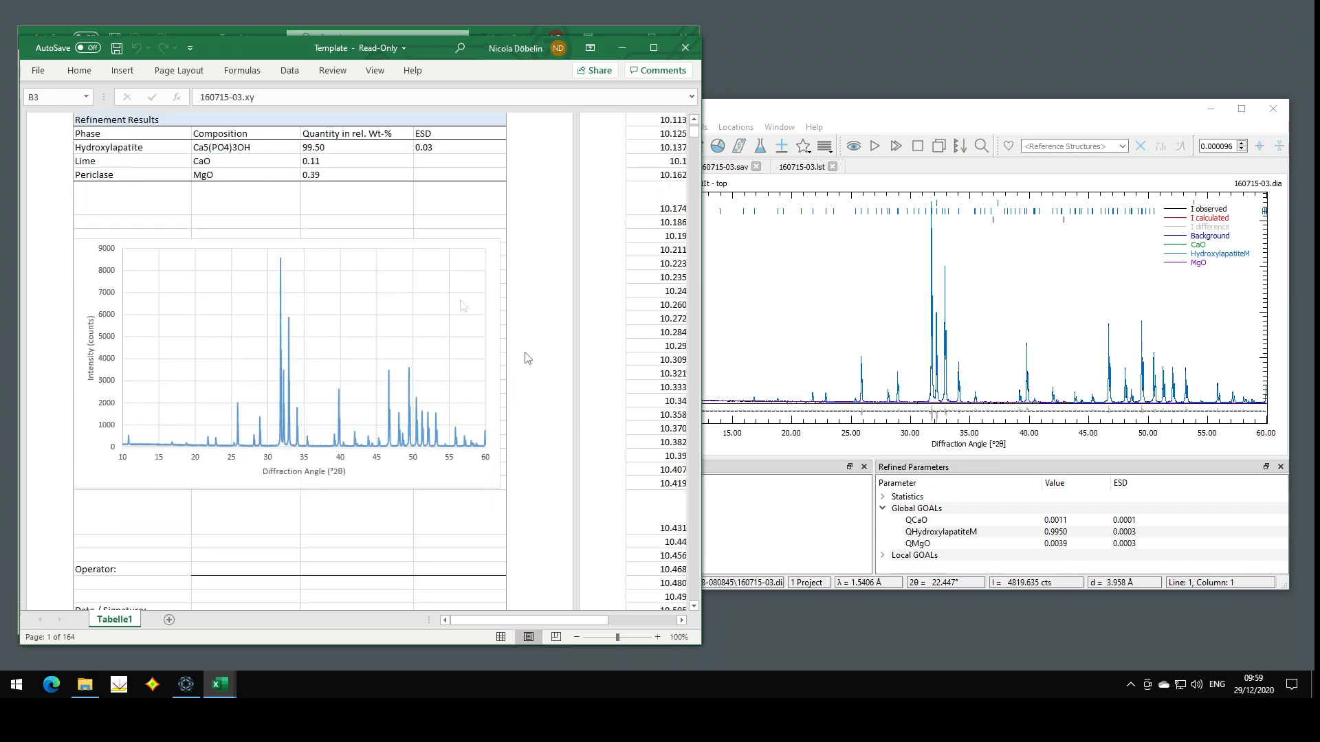
{"action": "scroll", "coordinate": [325, 289], "scroll_direction": "up", "scroll_amount": 5}
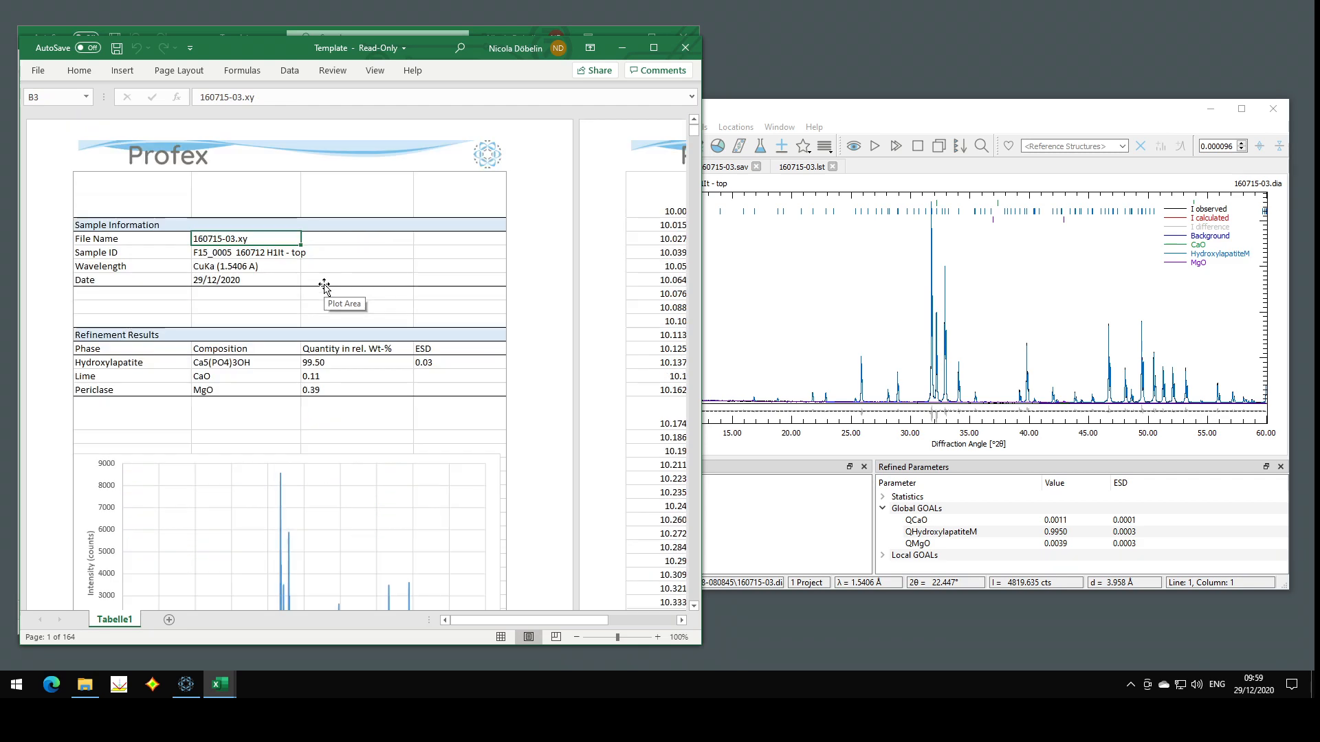
{"action": "key", "text": "alt+Tab"}
{"action": "left_click", "coordinate": [554, 127]}
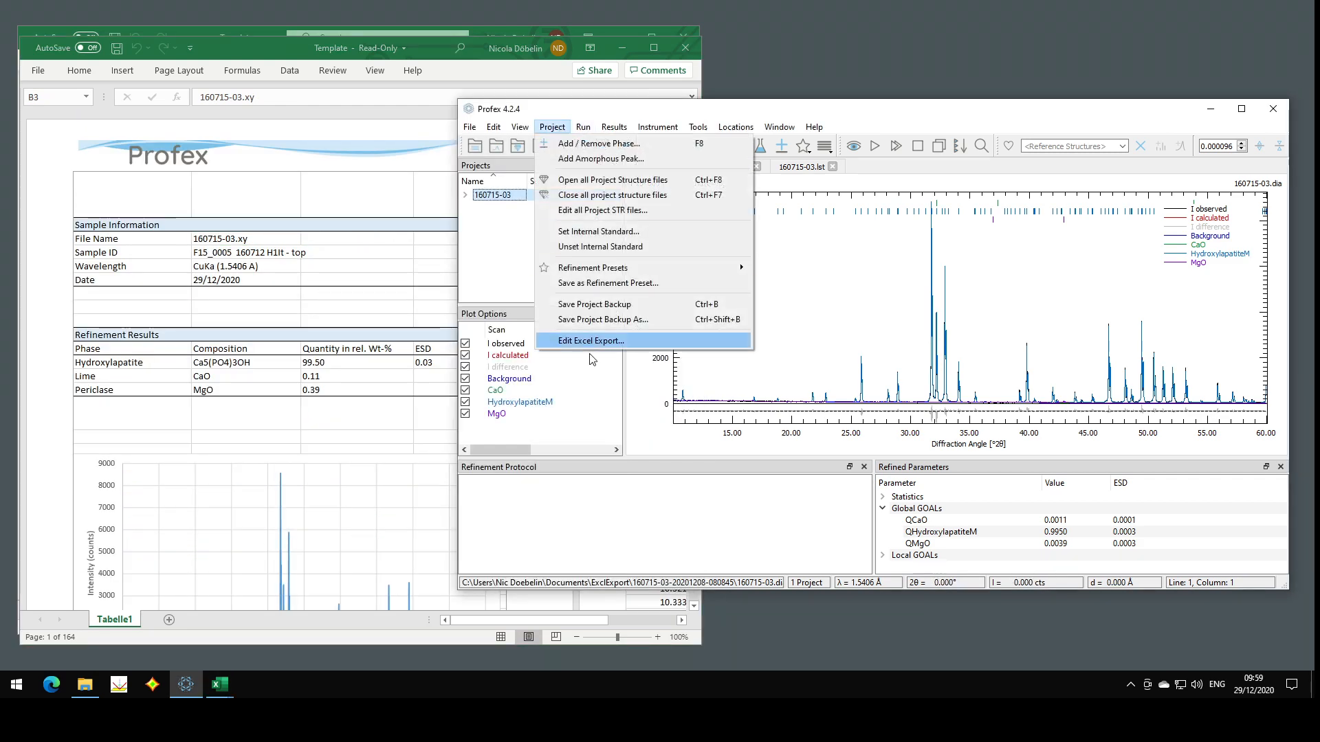
{"action": "left_click", "coordinate": [588, 345]}
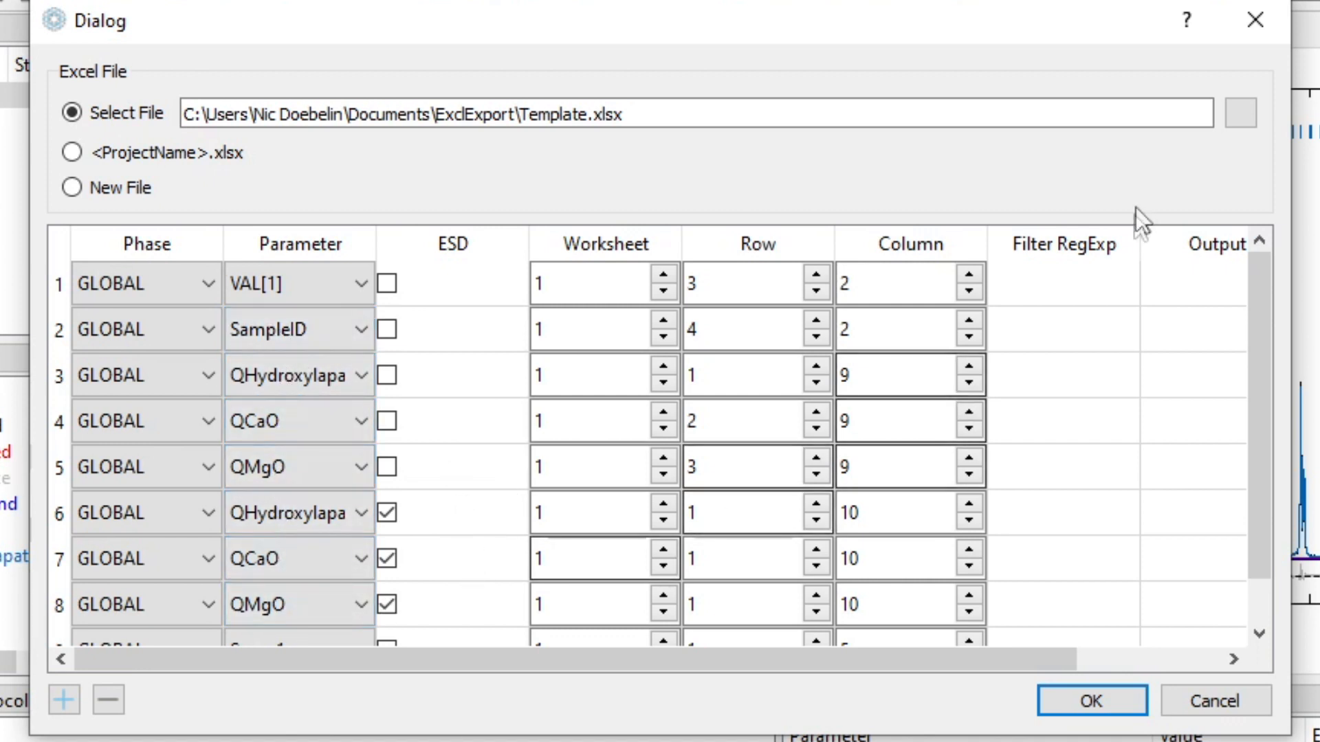
{"action": "left_click_drag", "start_coordinate": [1253, 321], "coordinate": [1250, 412]}
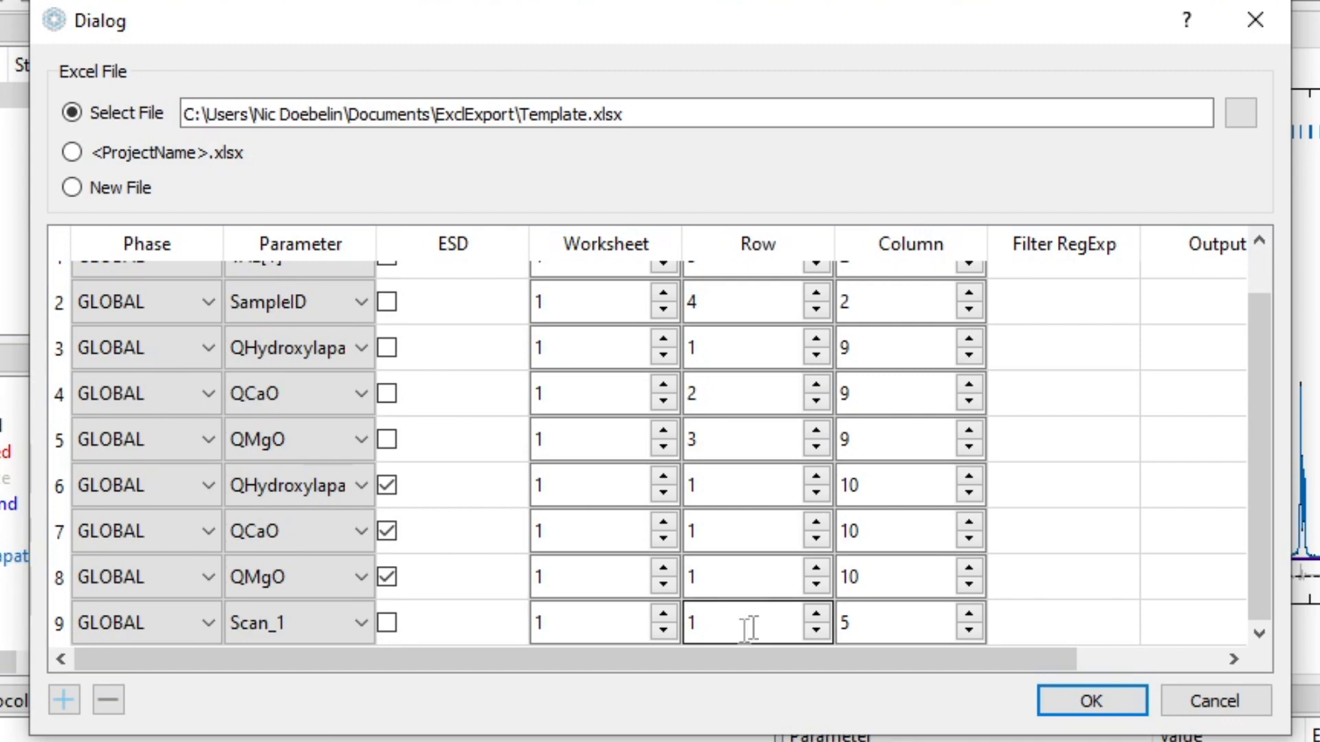
{"action": "left_click", "coordinate": [1231, 699]}
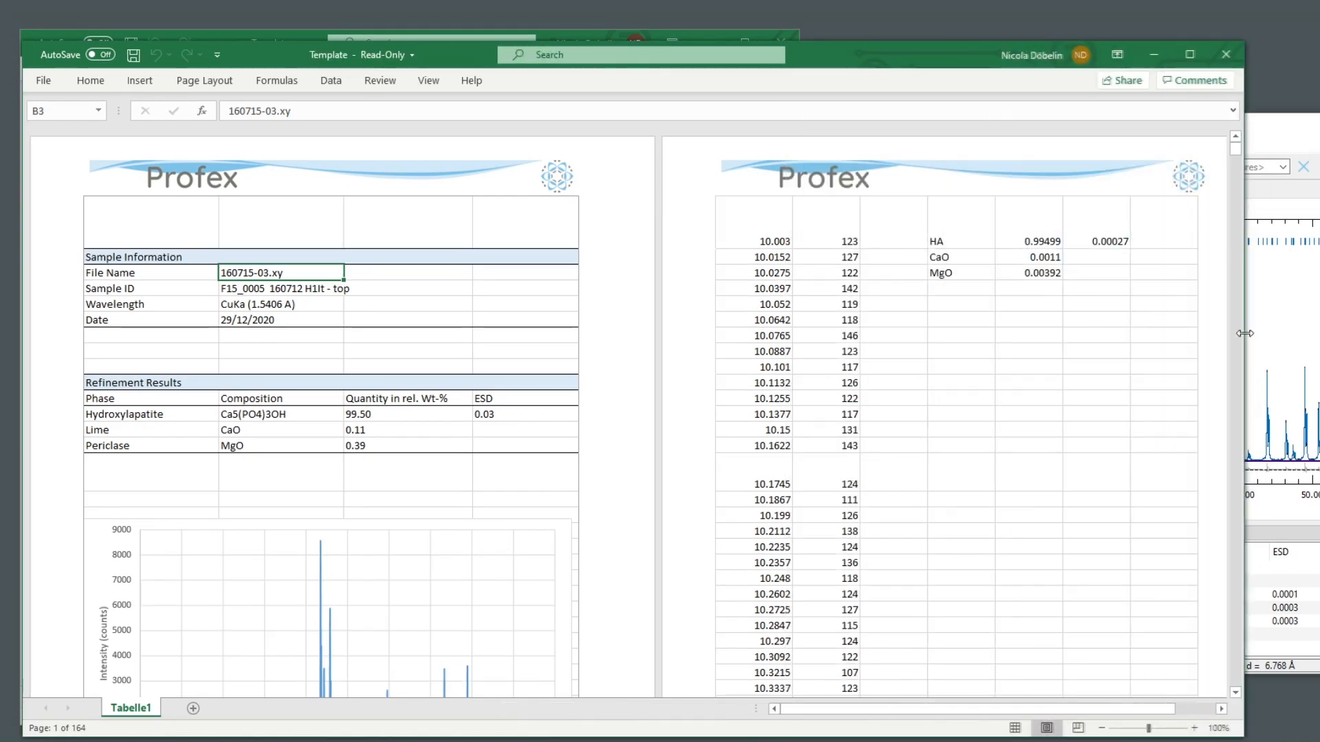
Step: Inspect the raw scan data block and the diffraction chart's data series in the filled template
{"action": "left_click_drag", "start_coordinate": [751, 231], "coordinate": [850, 625]}
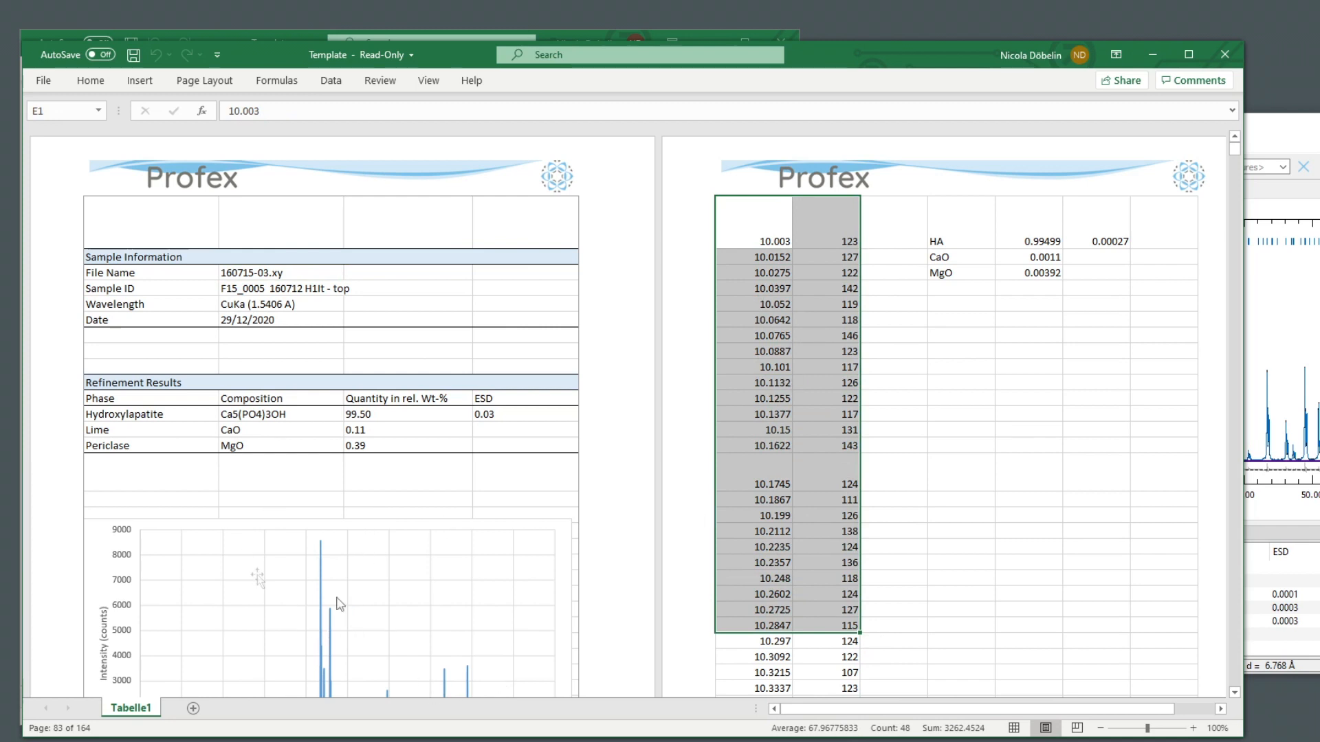
{"action": "left_click", "coordinate": [94, 548]}
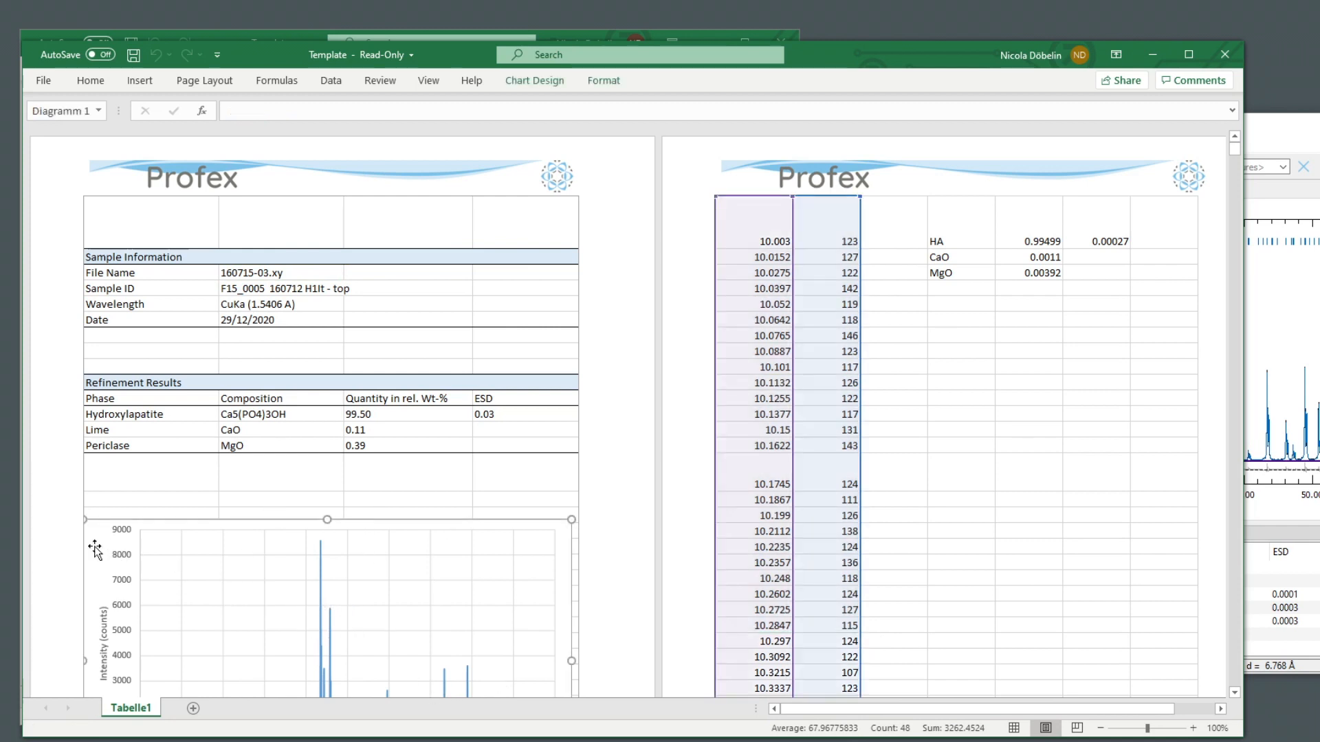
{"action": "left_click", "coordinate": [320, 604]}
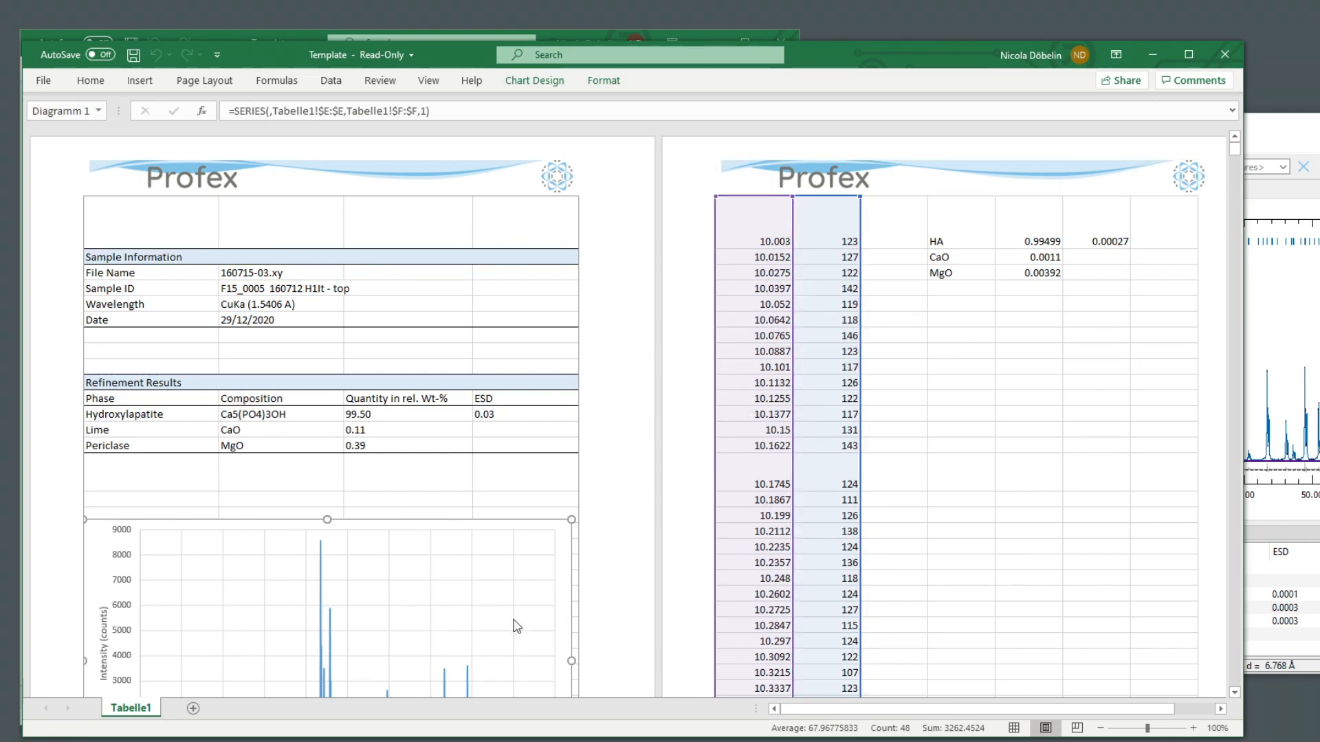
{"action": "left_click", "coordinate": [240, 478]}
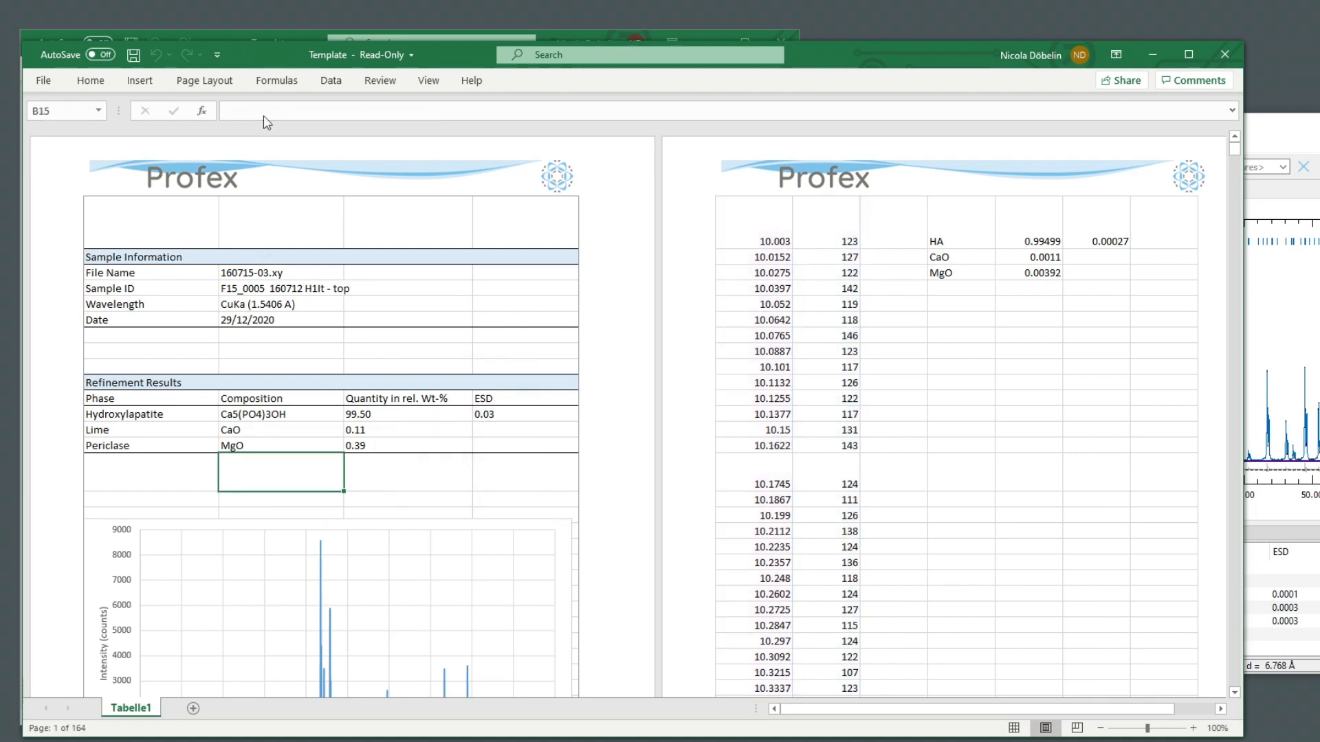
Step: Compare the empty template's chart and raw data page, then bring Profex back in front
{"action": "left_click", "coordinate": [215, 33]}
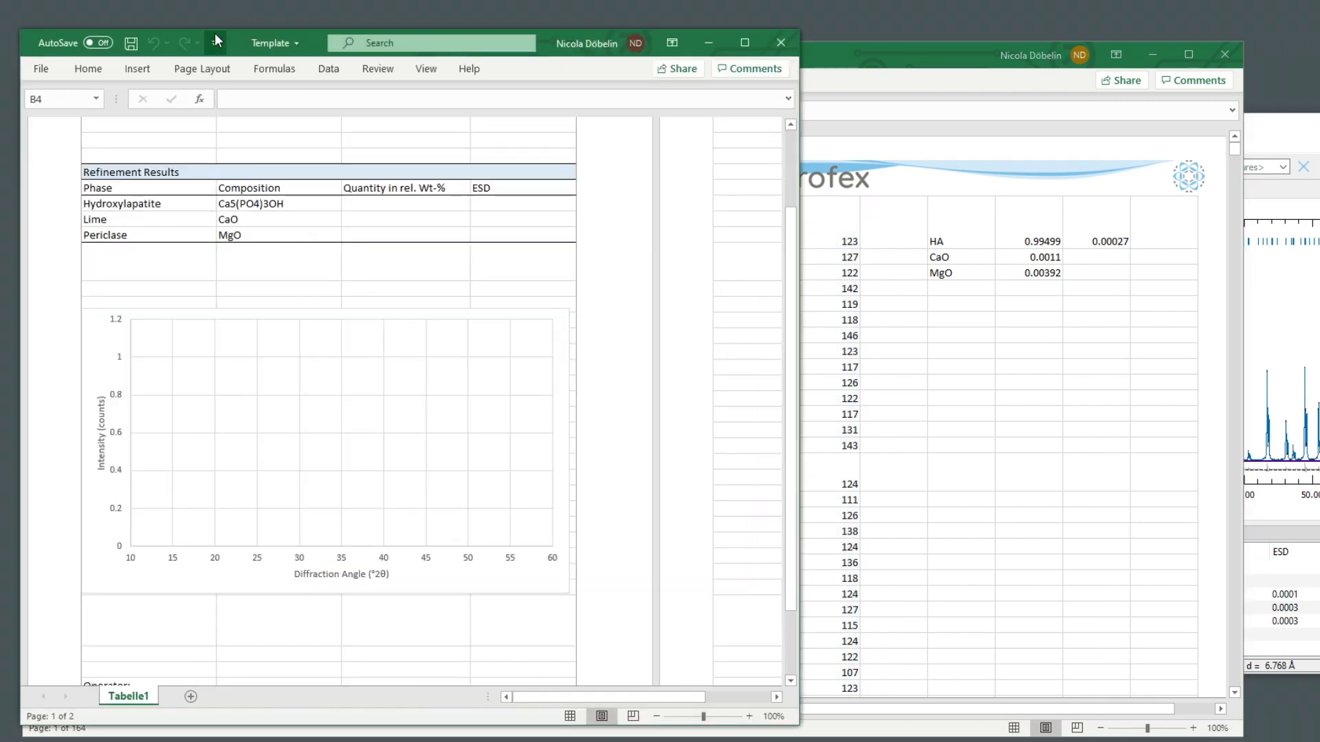
{"action": "left_click", "coordinate": [94, 349]}
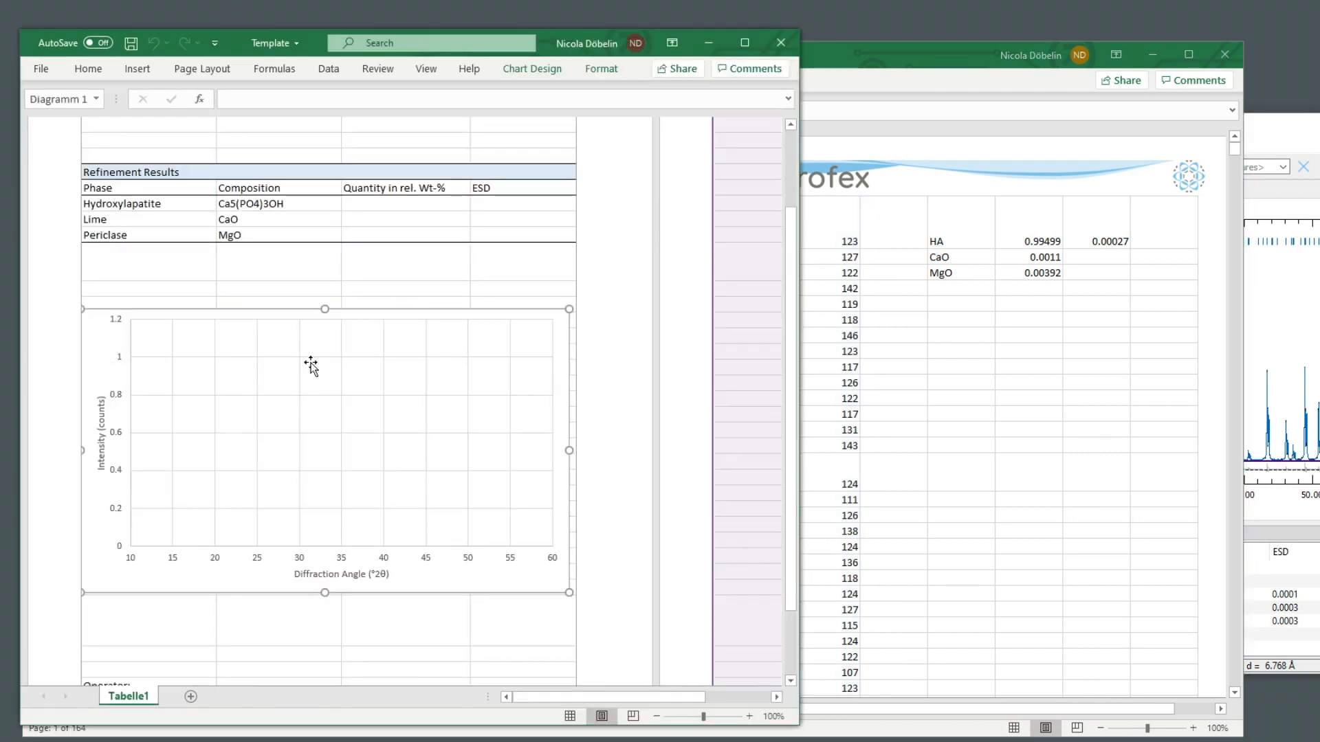
{"action": "left_click_drag", "start_coordinate": [620, 705], "coordinate": [672, 699]}
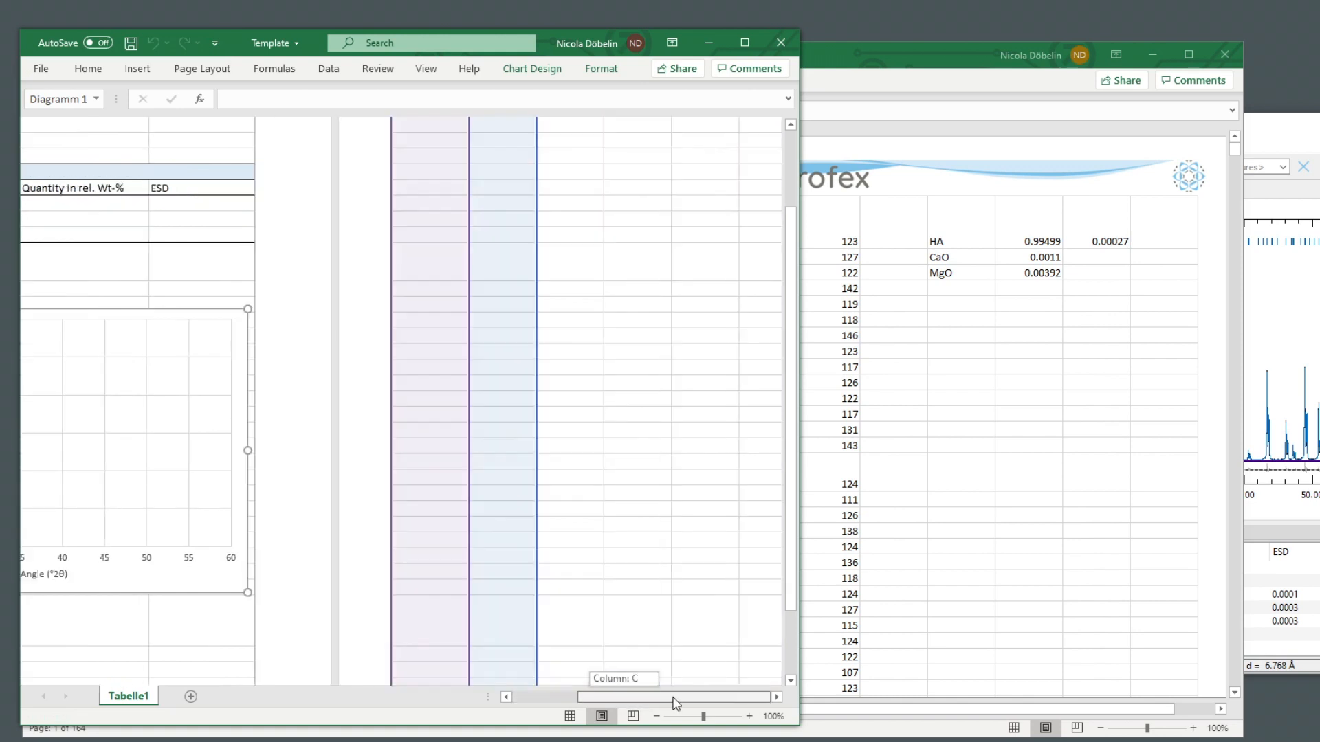
{"action": "left_click", "coordinate": [794, 183]}
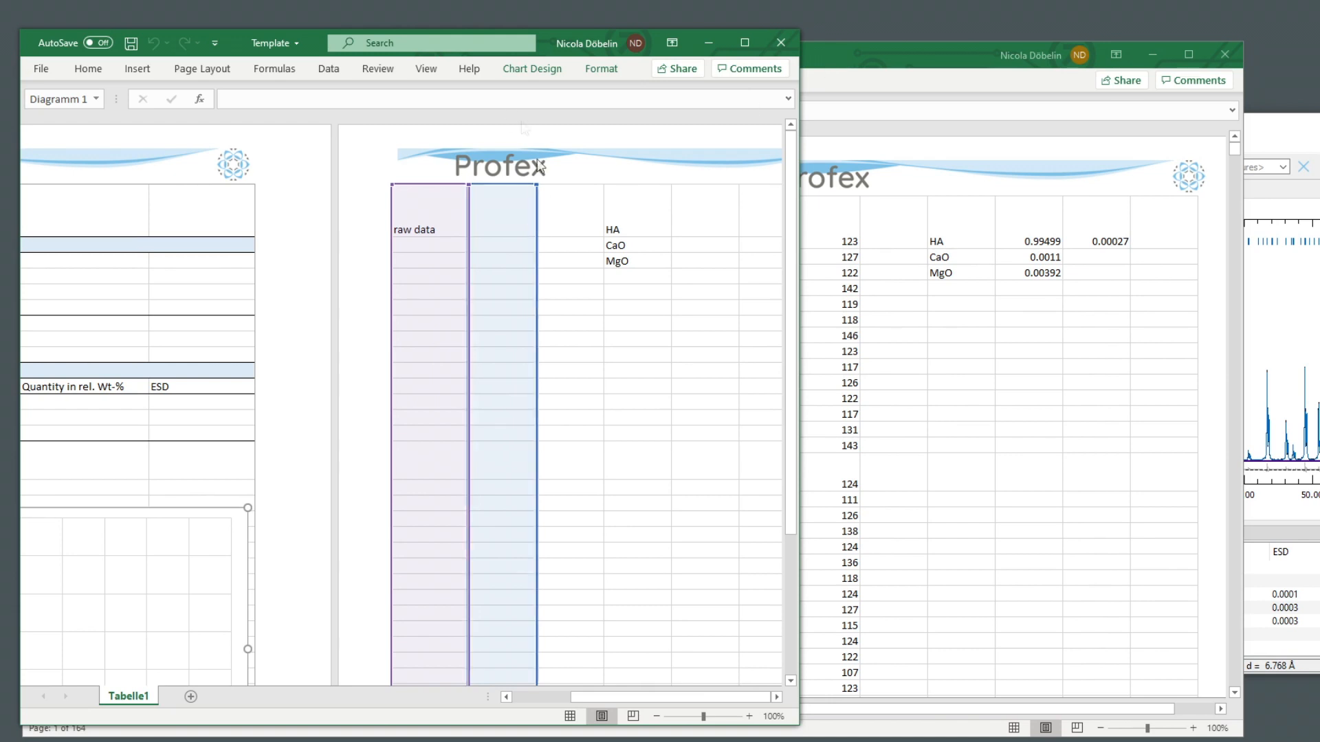
{"action": "left_click", "coordinate": [544, 697]}
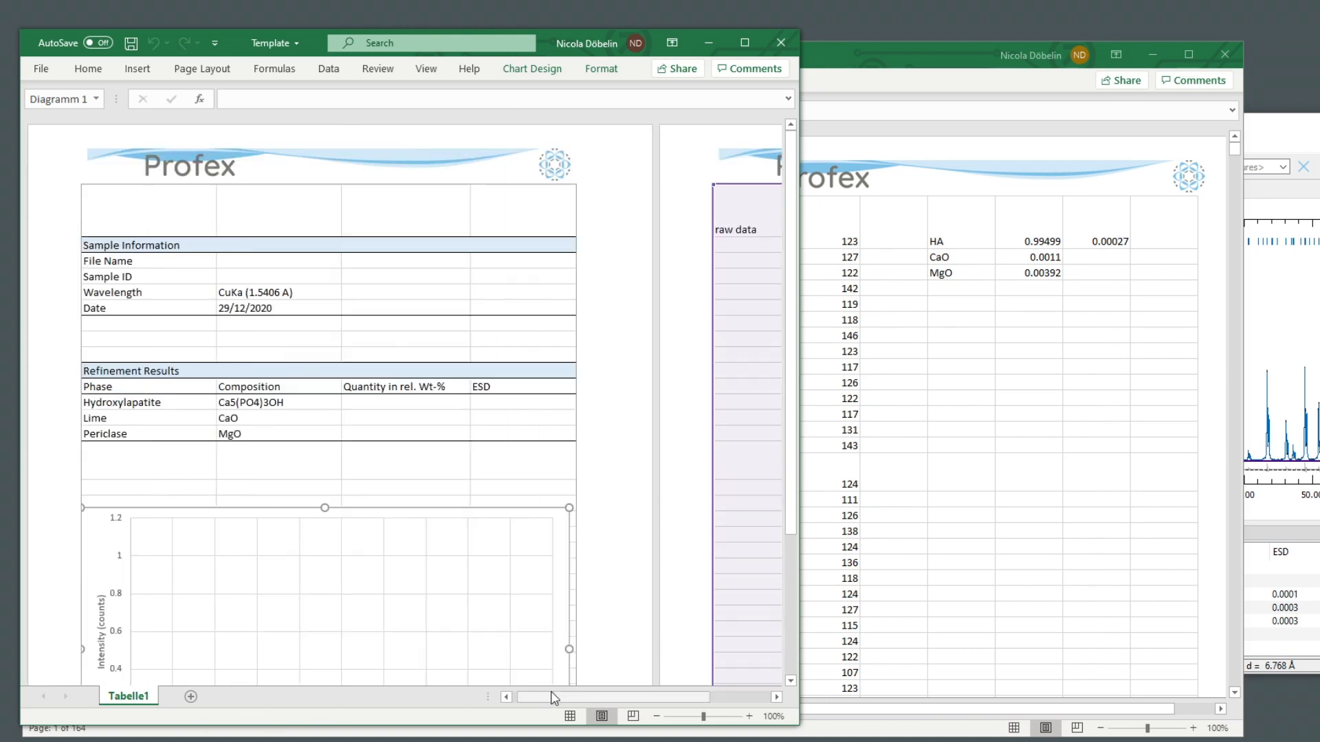
{"action": "left_click", "coordinate": [143, 494]}
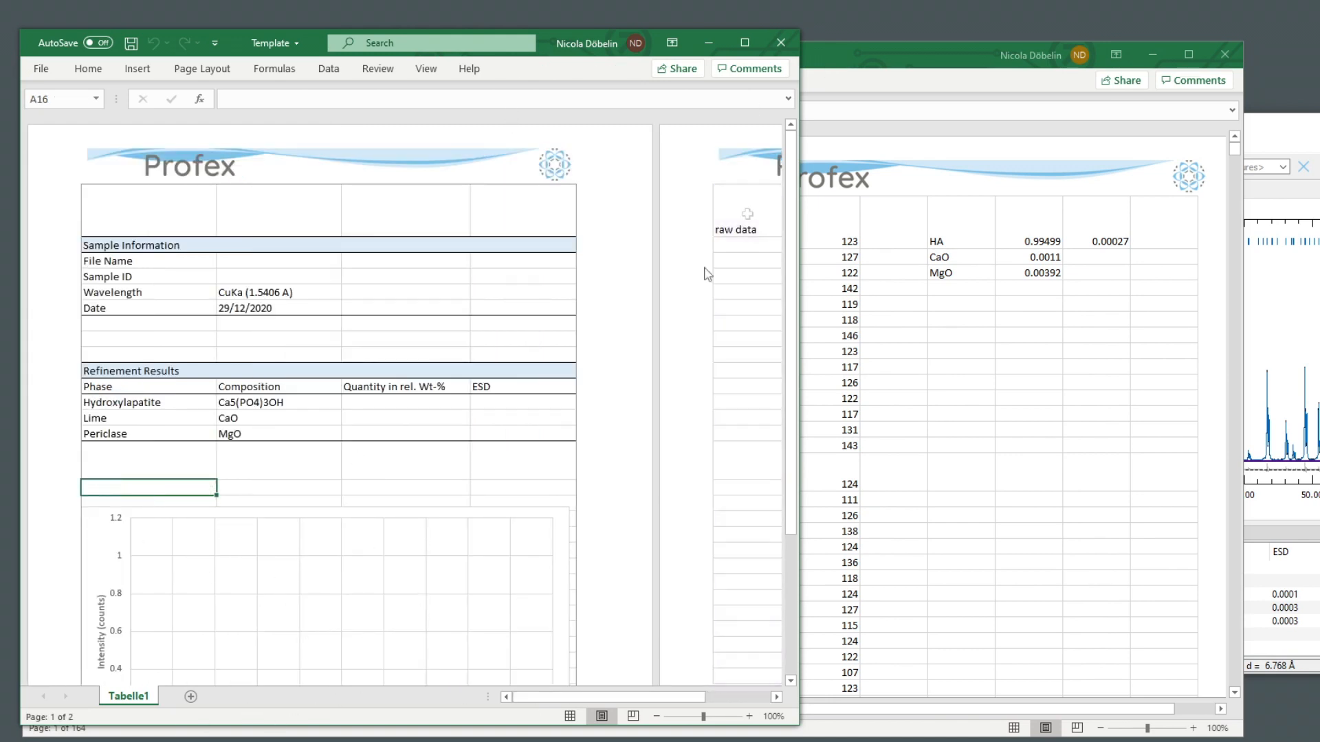
{"action": "left_click", "coordinate": [831, 58]}
{"action": "scroll", "coordinate": [321, 531], "scroll_direction": "down", "scroll_amount": 4}
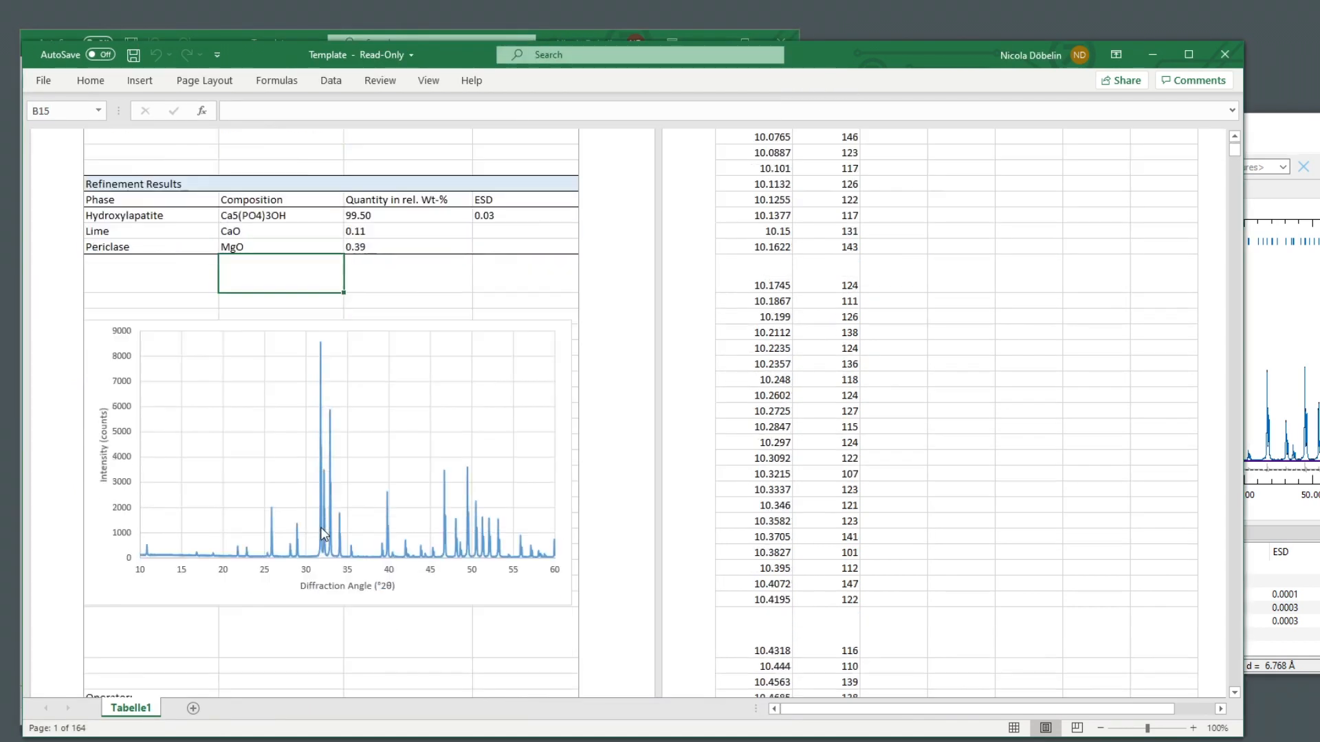
{"action": "scroll", "coordinate": [424, 467], "scroll_direction": "up", "scroll_amount": 4}
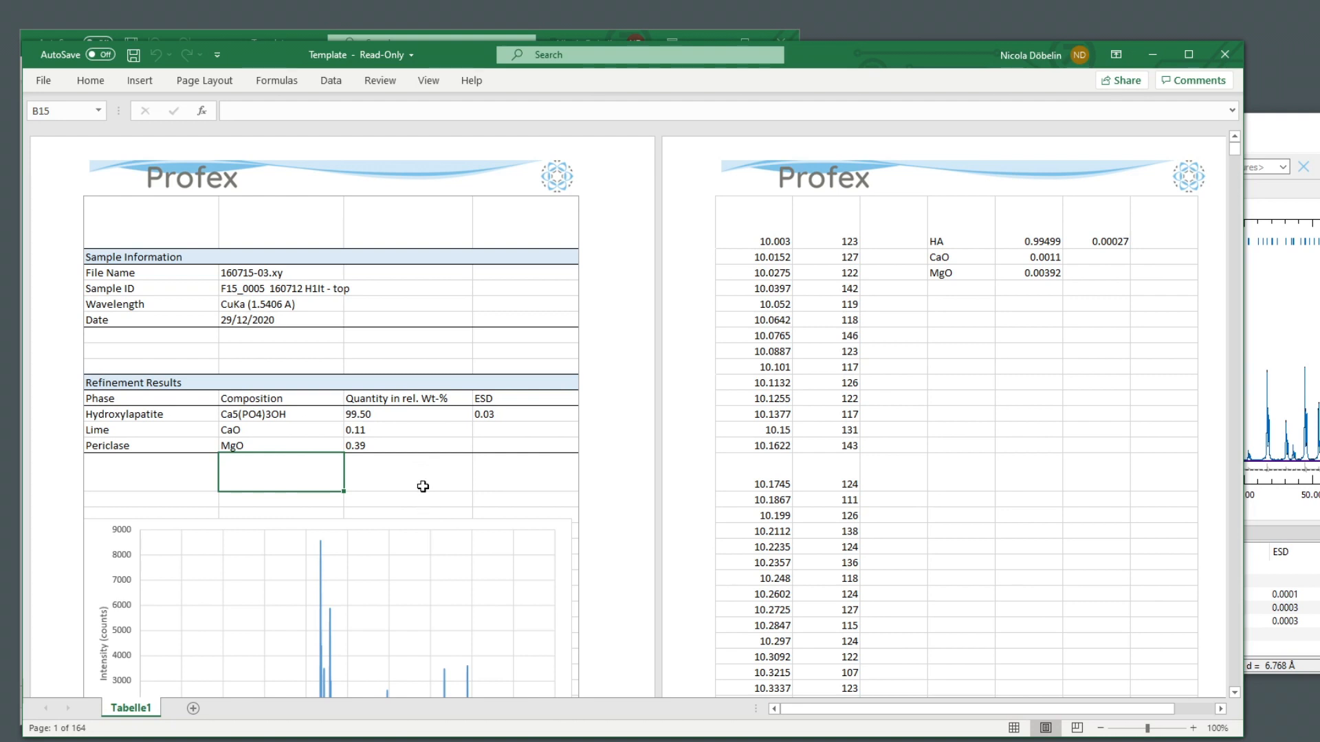
{"action": "left_click", "coordinate": [1288, 126]}
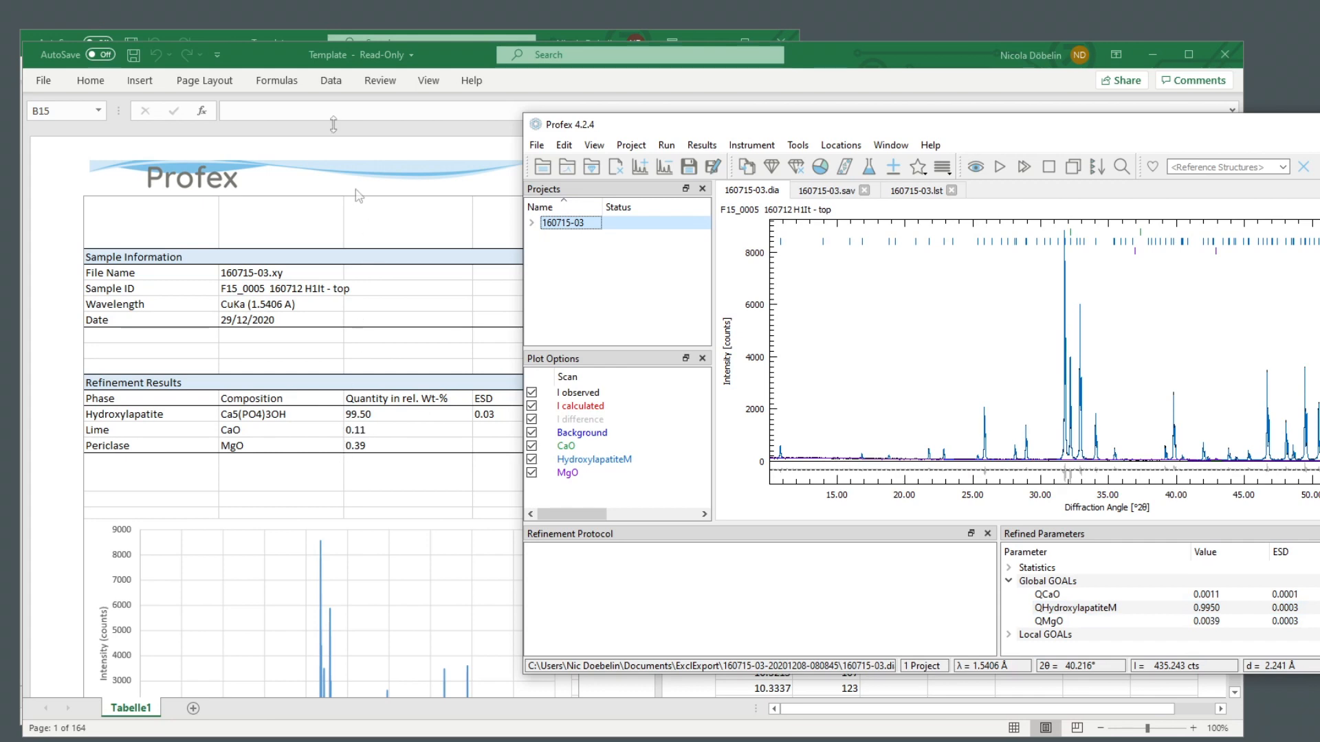
Step: Inspect raw fractions in I1–I3 and the IF/TEXT percentage formula in C12 of the filled report
{"action": "left_click", "coordinate": [269, 53]}
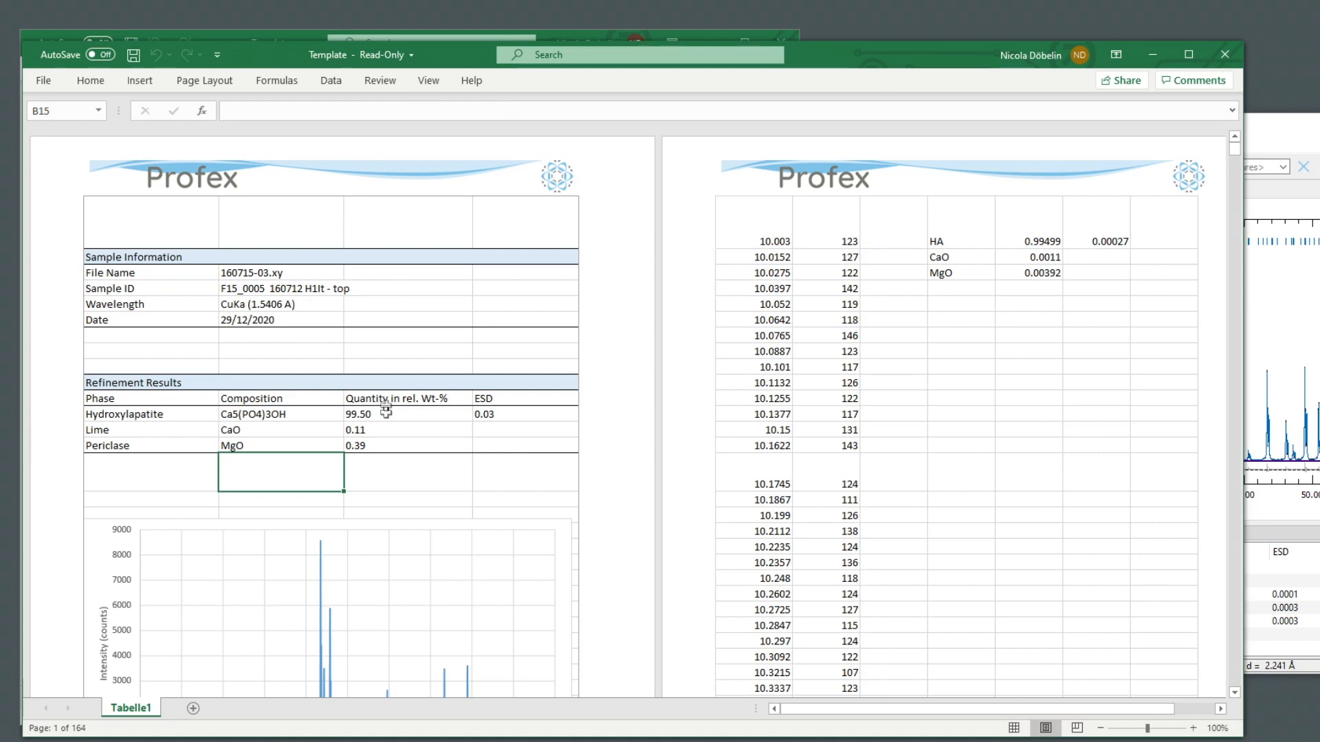
{"action": "left_click", "coordinate": [1040, 237]}
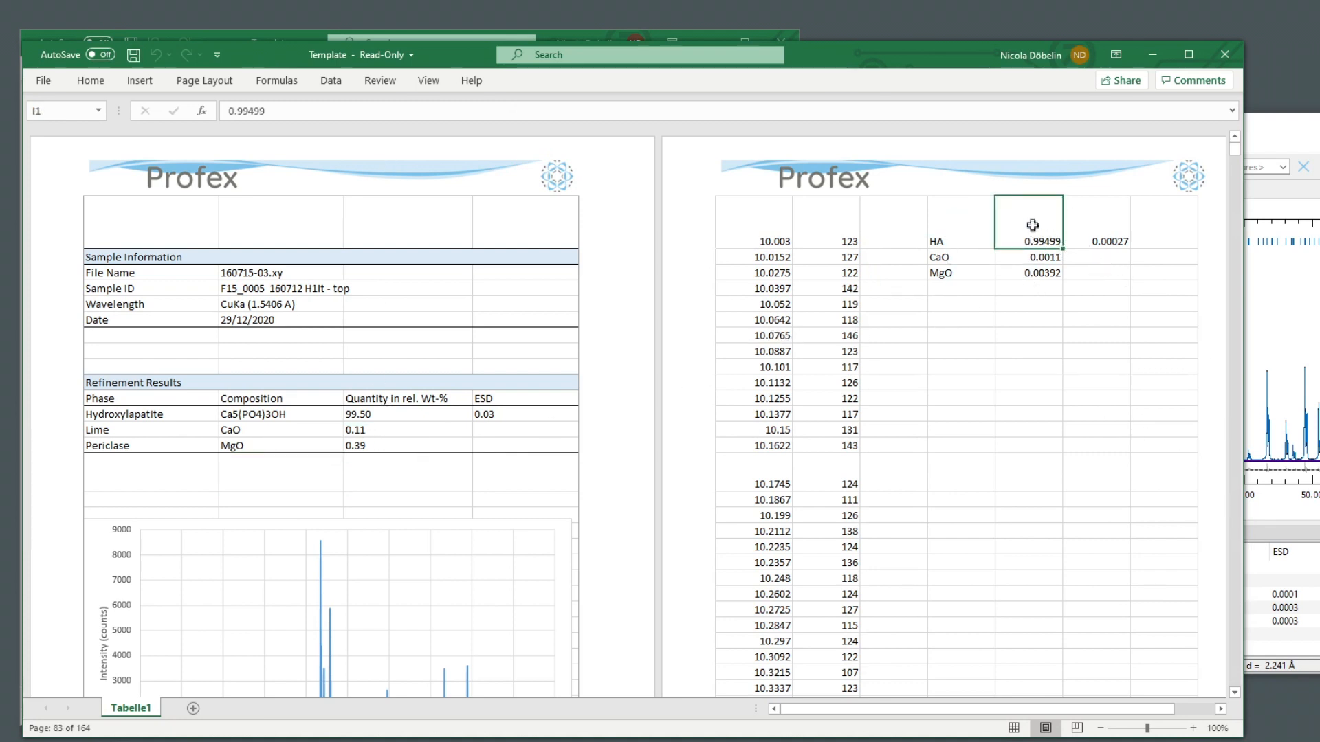
{"action": "left_click_drag", "start_coordinate": [1032, 225], "coordinate": [1085, 271]}
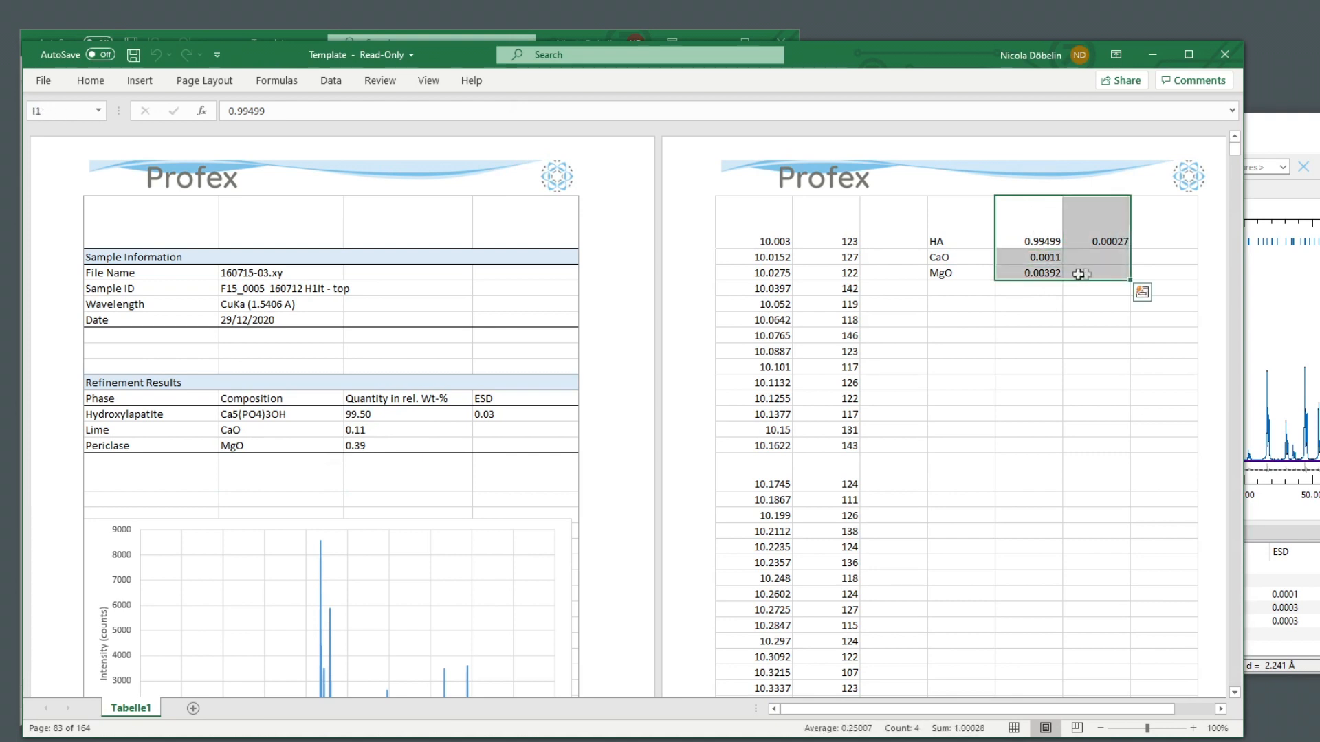
{"action": "left_click", "coordinate": [1015, 274]}
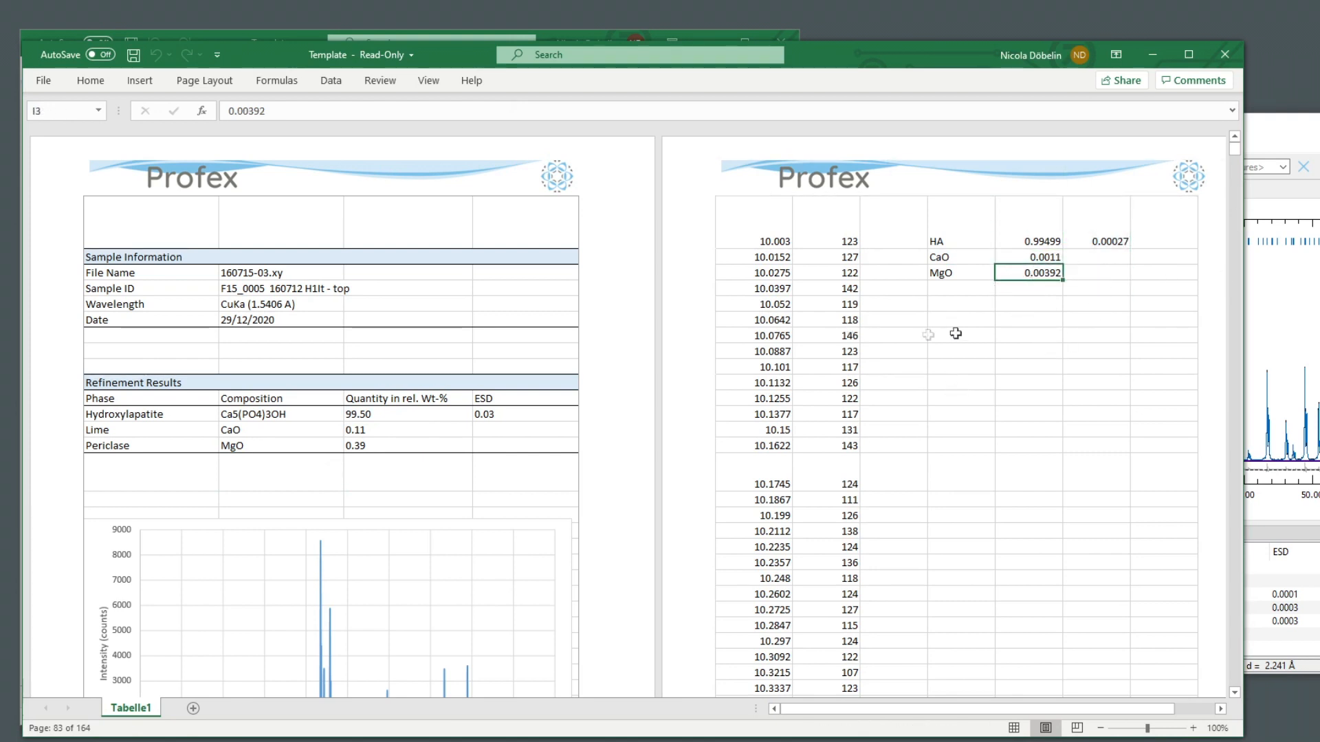
{"action": "left_click", "coordinate": [409, 414]}
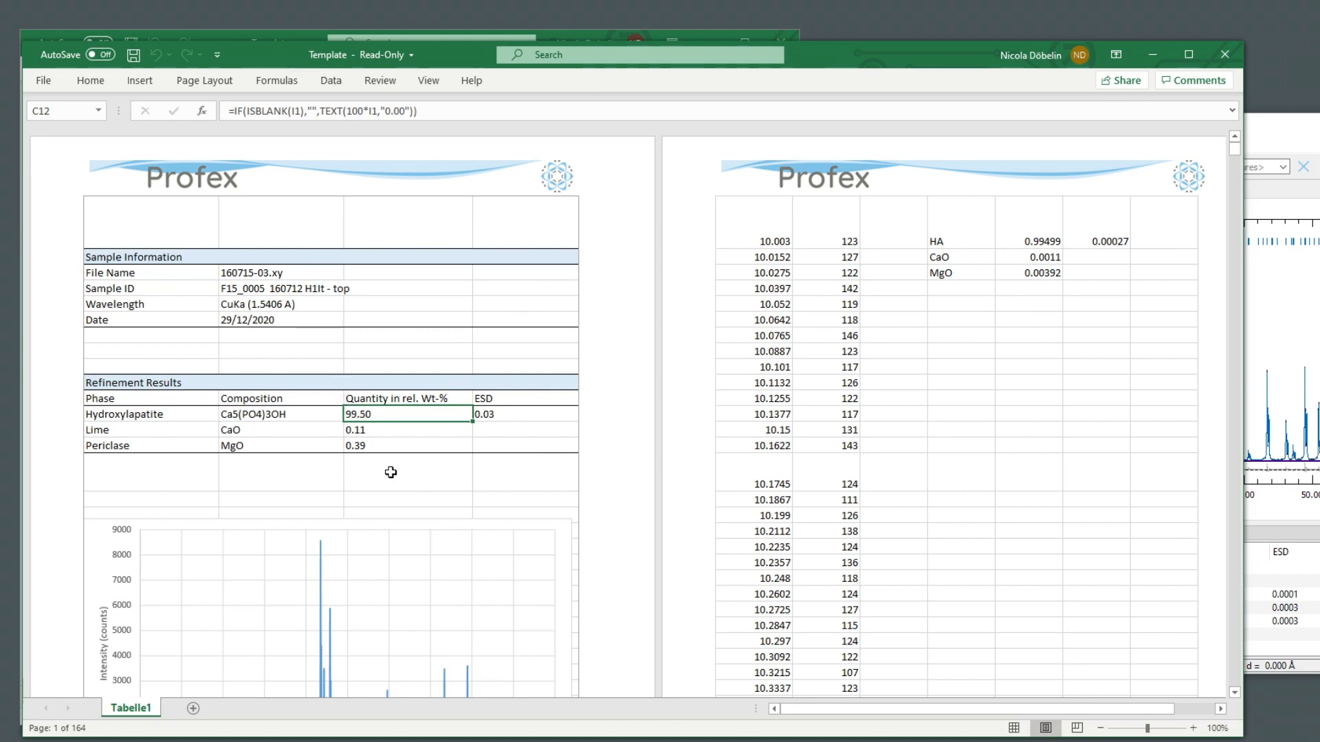
{"action": "scroll", "coordinate": [390, 479], "scroll_direction": "down", "scroll_amount": 3}
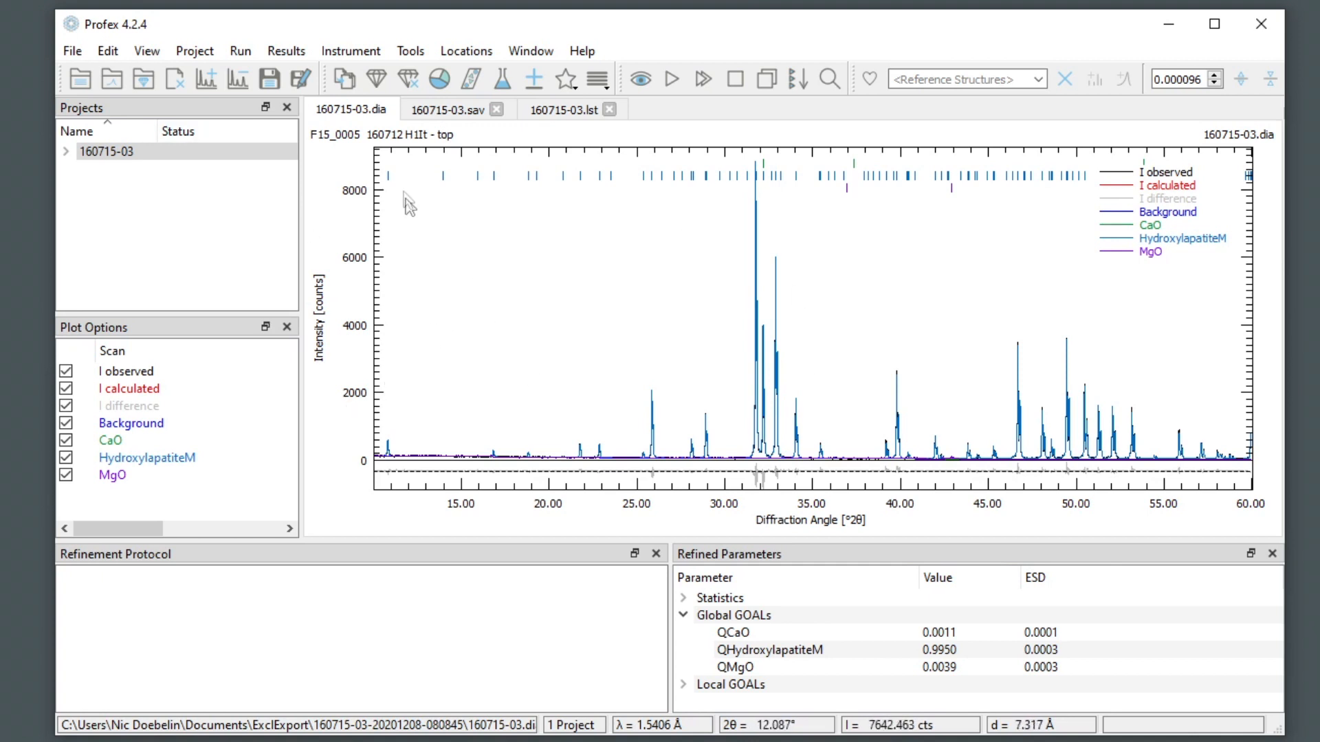
Step: Review the .sav control file and the Excel export configuration without changing anything
{"action": "left_click", "coordinate": [442, 114]}
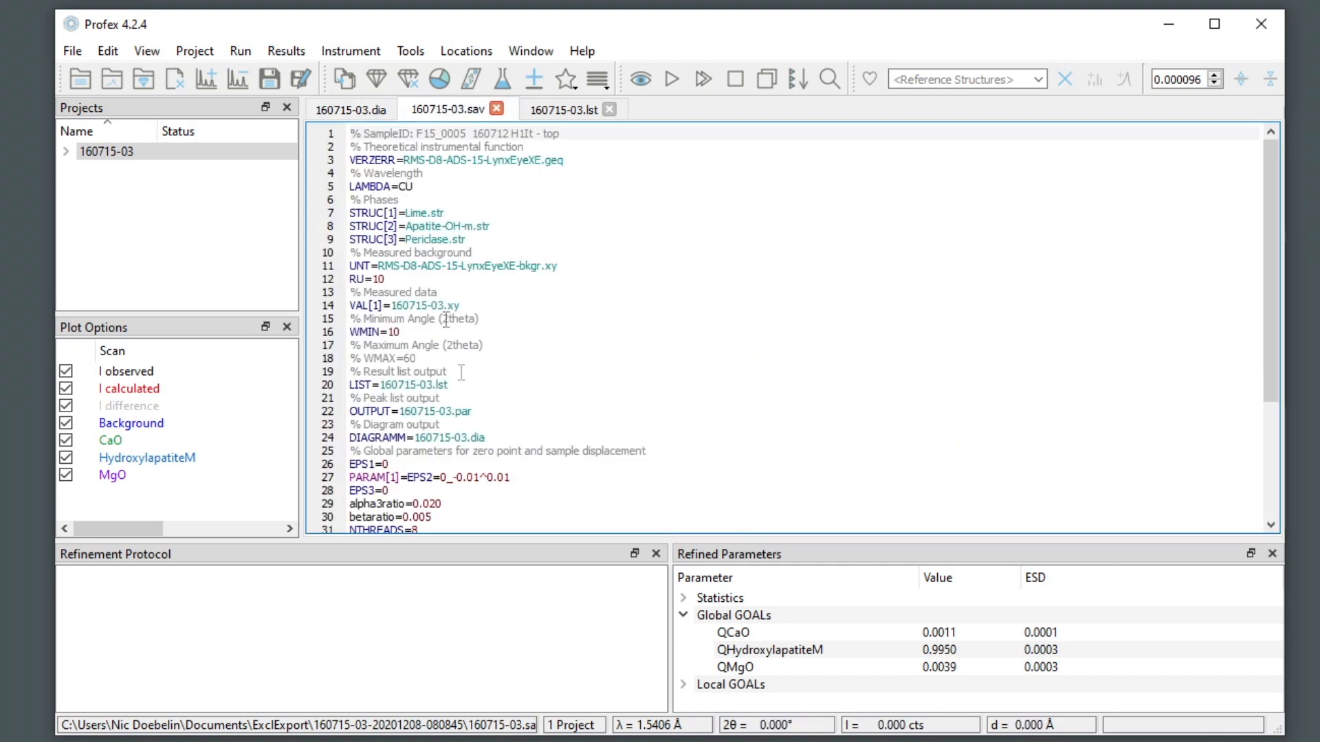
{"action": "left_click", "coordinate": [351, 110]}
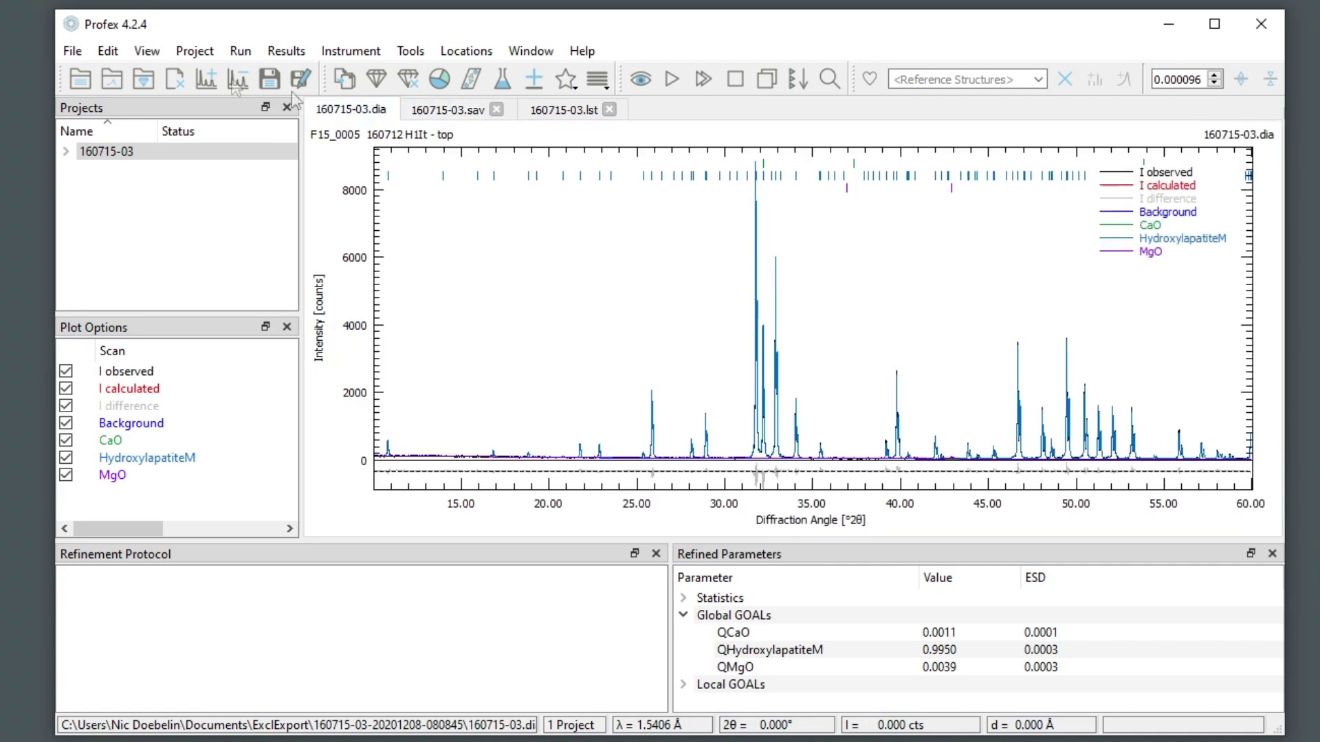
{"action": "left_click", "coordinate": [180, 53]}
{"action": "left_click", "coordinate": [307, 365]}
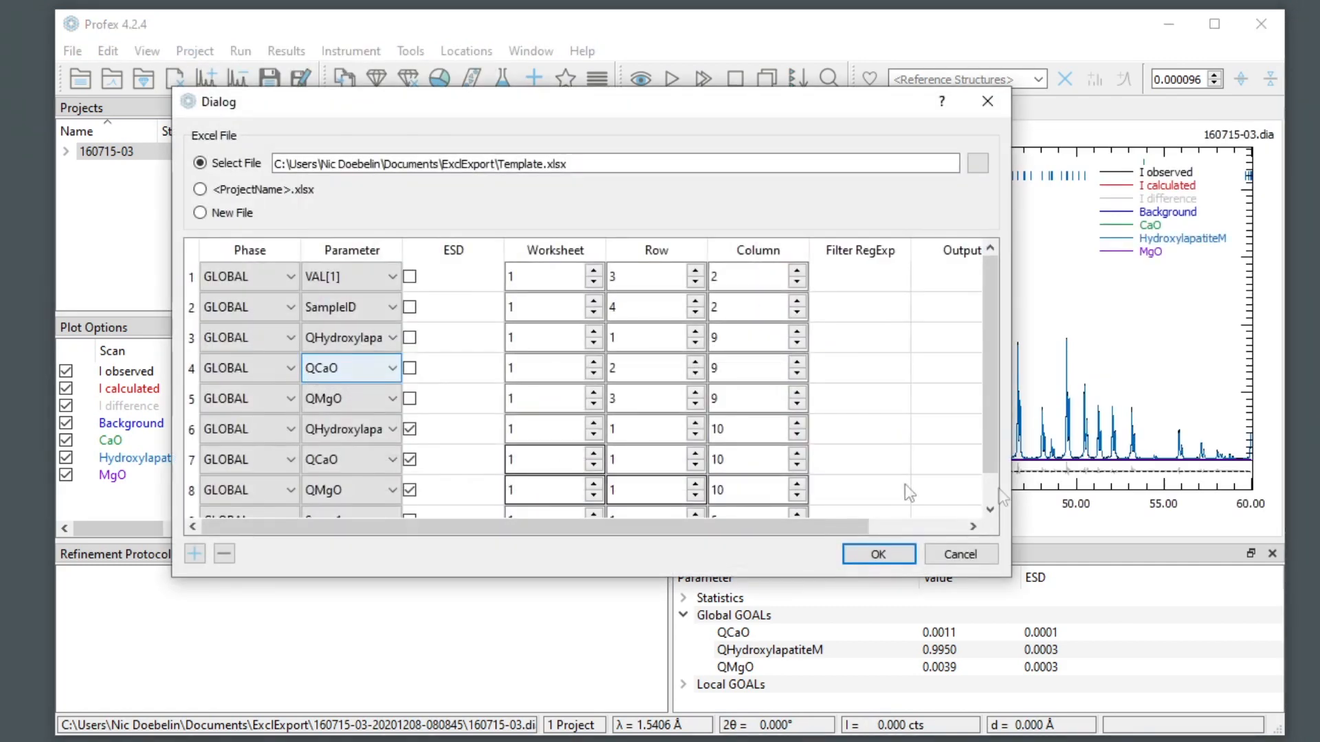
{"action": "left_click", "coordinate": [985, 552]}
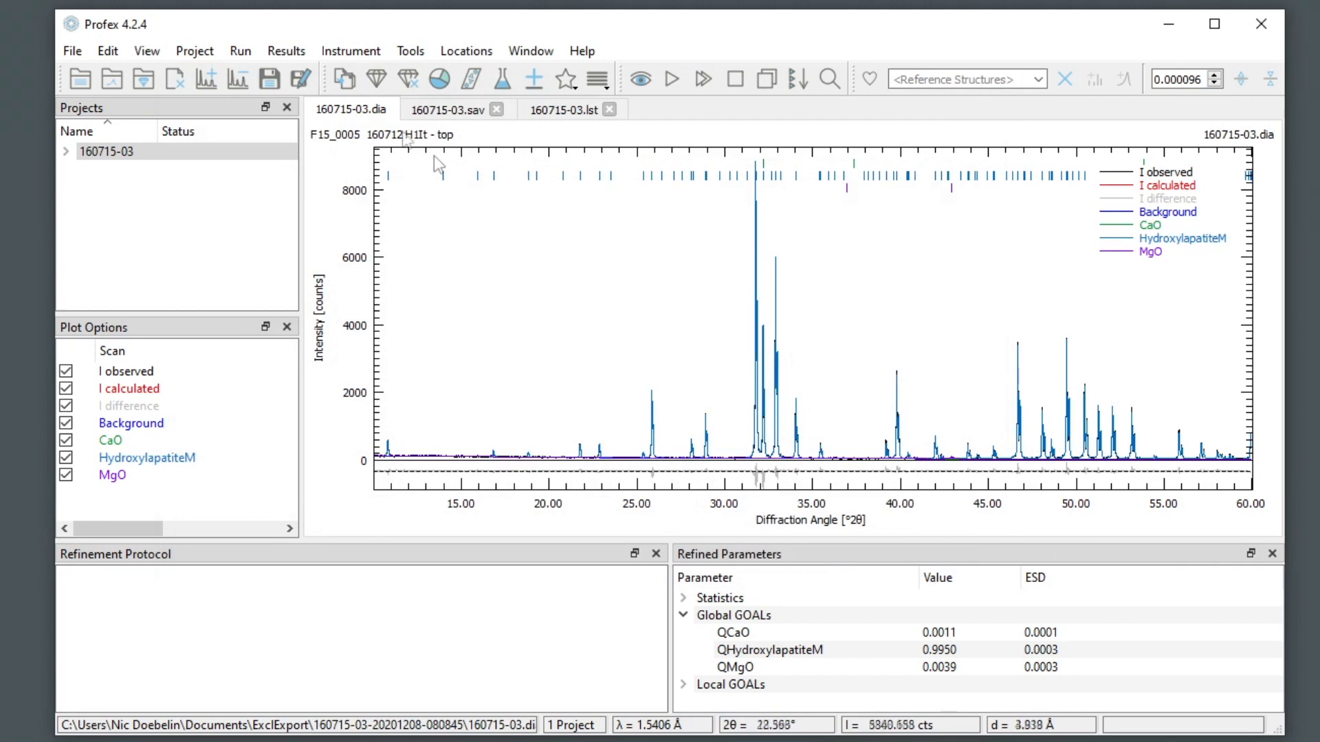
Step: Save the project as a refinement preset including both the refinement project and Excel export
{"action": "left_click", "coordinate": [192, 50]}
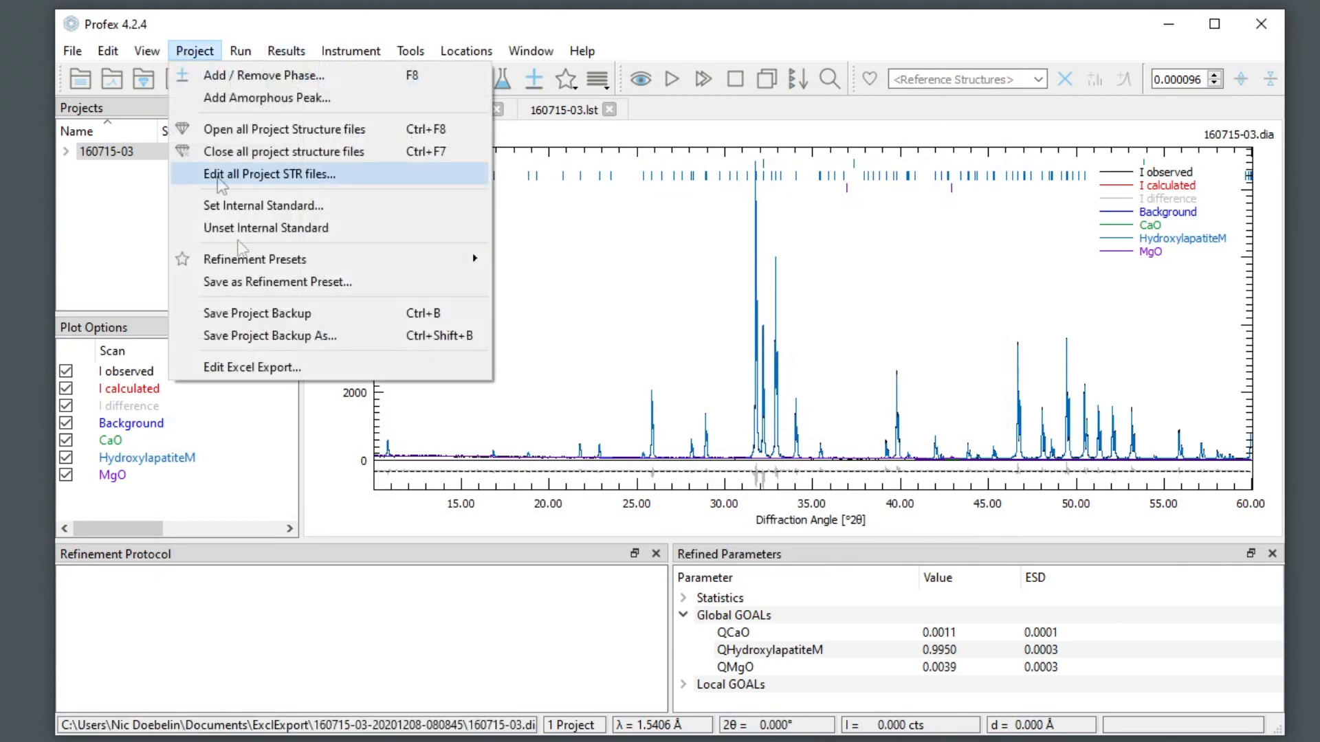
{"action": "left_click", "coordinate": [257, 283]}
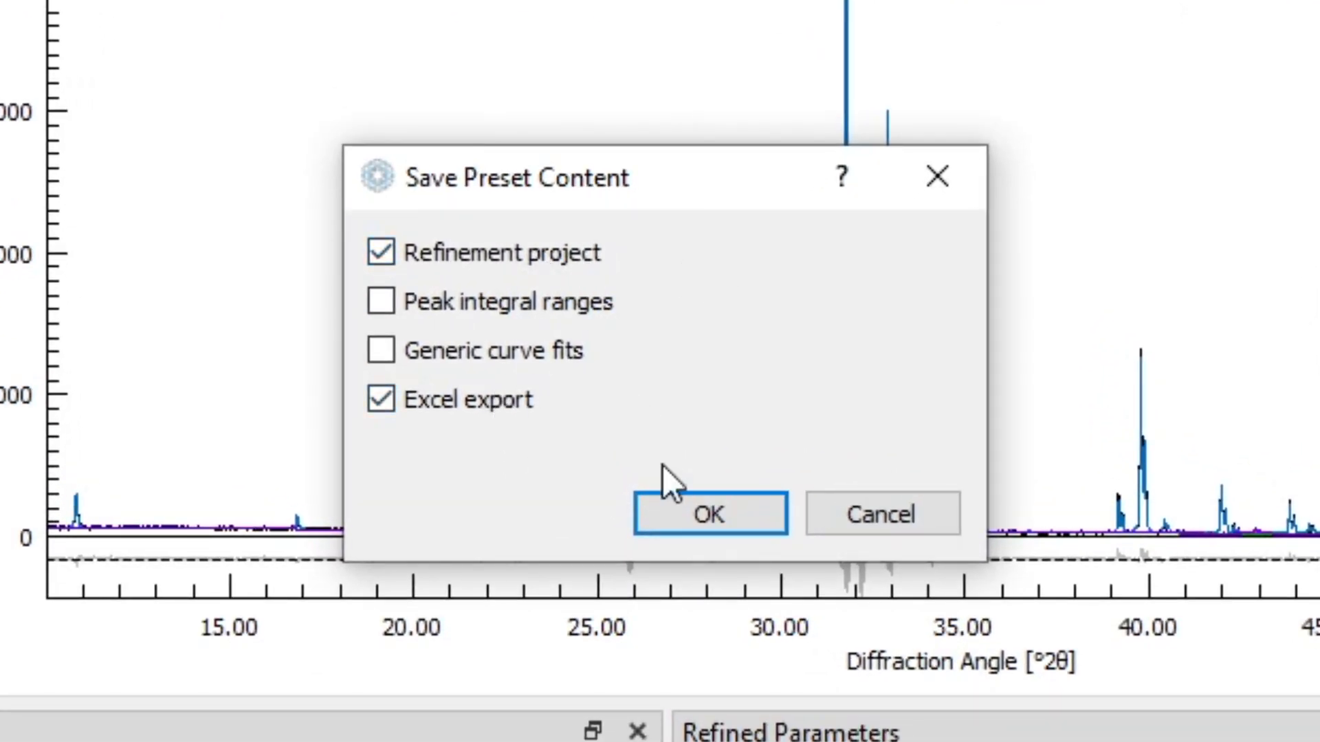
{"action": "left_click", "coordinate": [708, 514]}
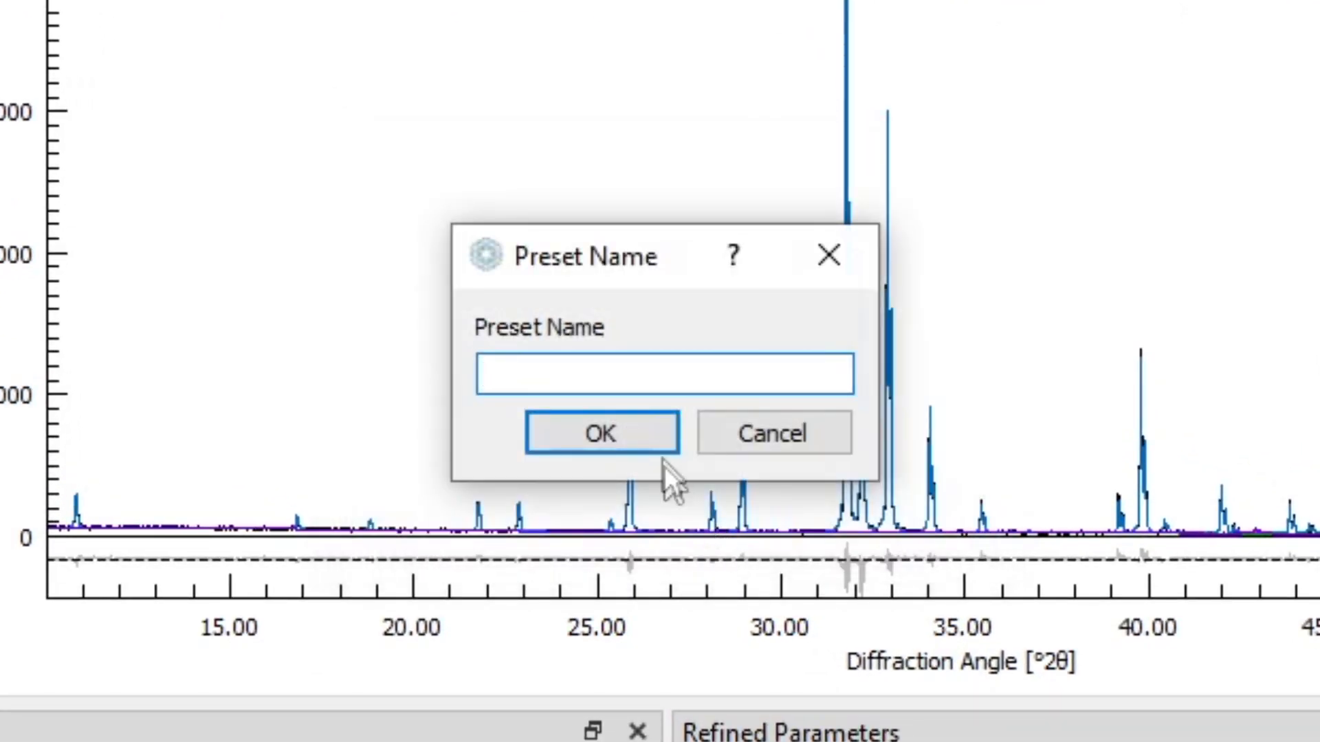
{"action": "type", "text": "Refinement"}
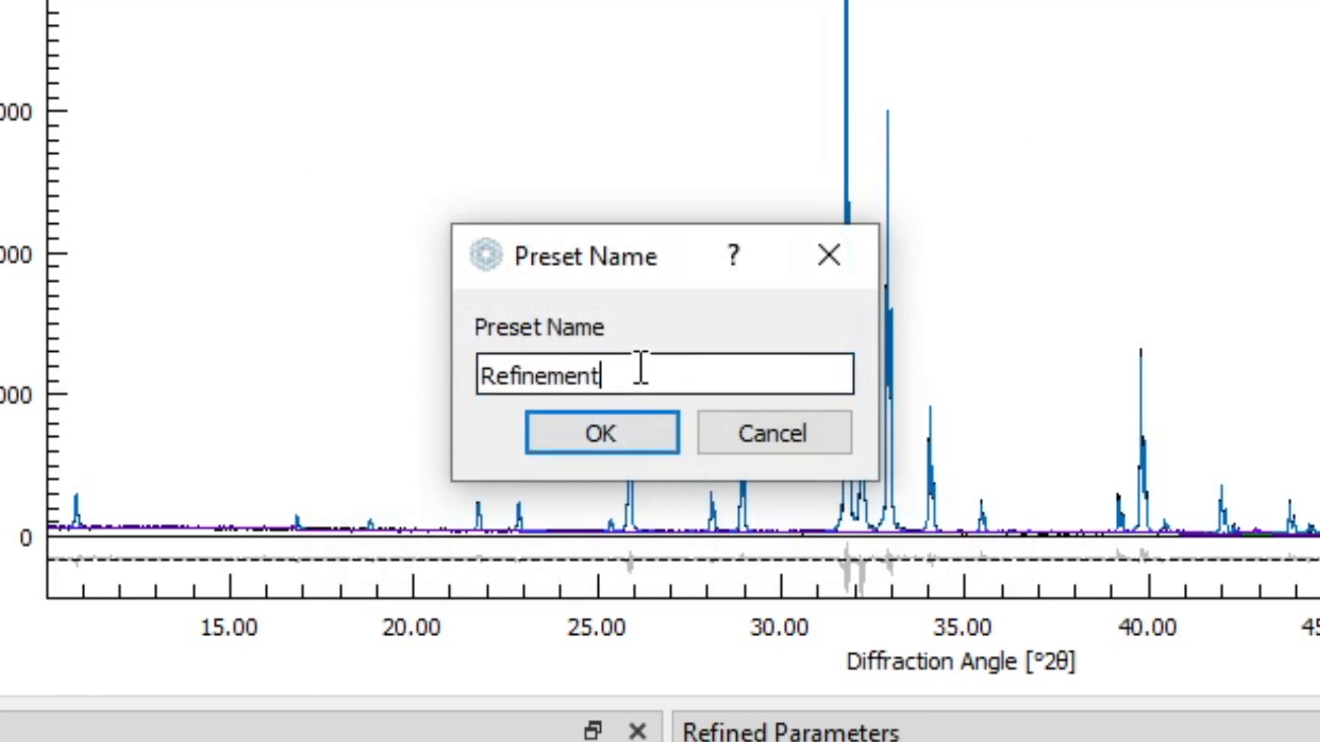
{"action": "type", "text": " and Export"}
Step: Confirm the preset name Refinement and Export and close the current refined project
{"action": "key", "text": "Return"}
{"action": "left_click", "coordinate": [826, 433]}
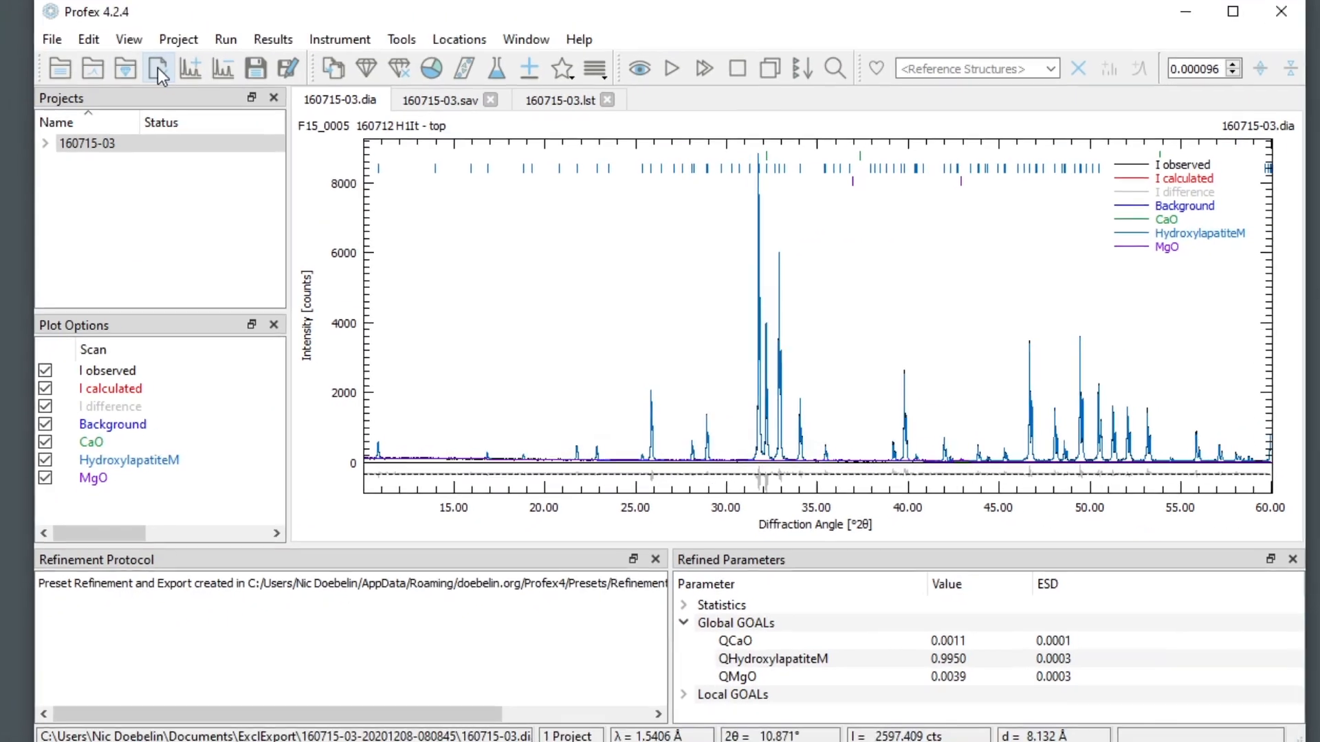
{"action": "left_click", "coordinate": [173, 79]}
Step: Load Bruker RAW scan 160715-01.raw from the ExclExport data folder as a new project
{"action": "left_click", "coordinate": [110, 87]}
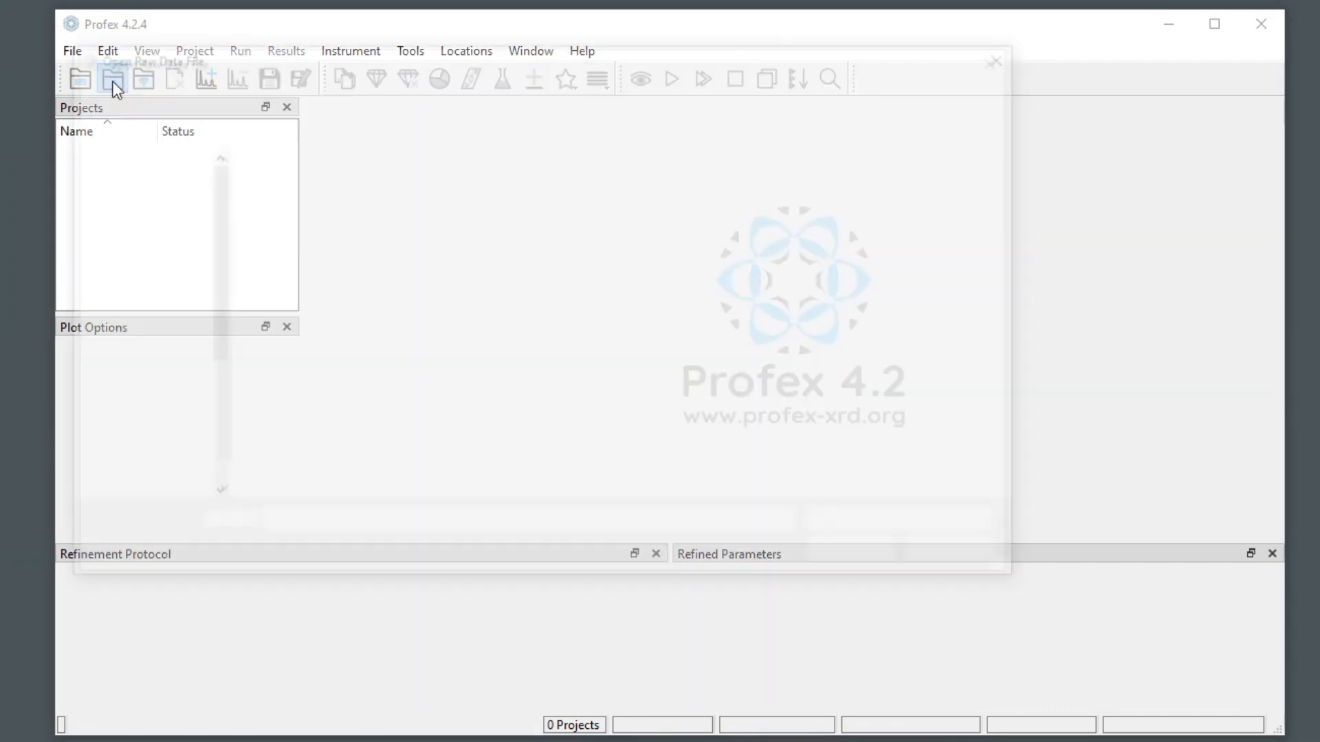
{"action": "left_click", "coordinate": [390, 91]}
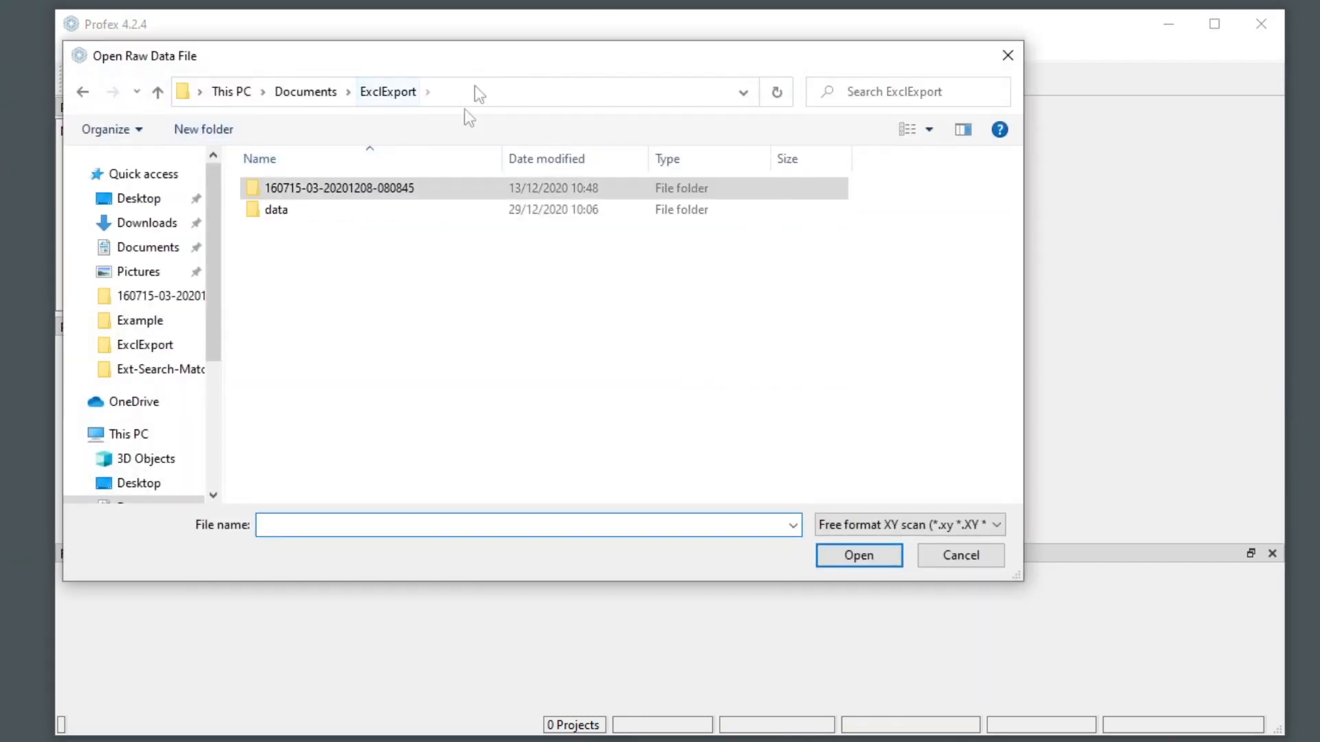
{"action": "left_click", "coordinate": [918, 525]}
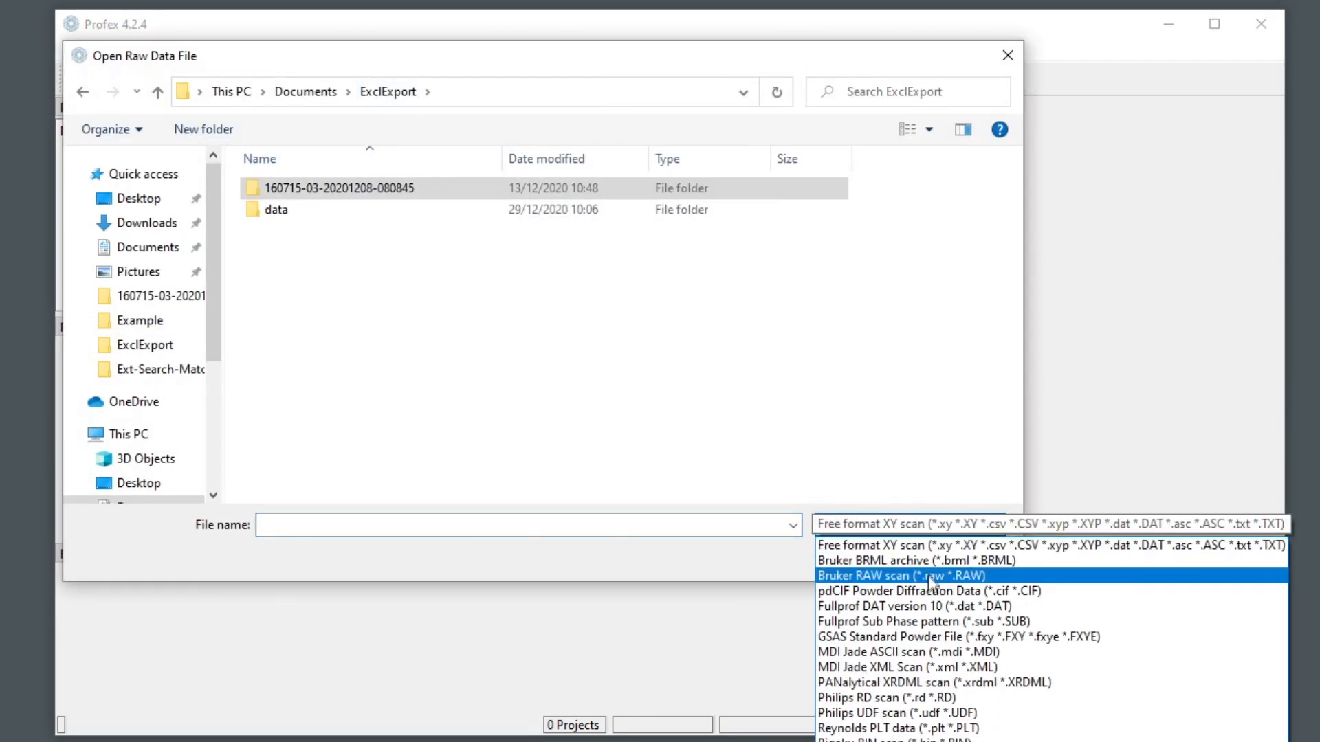
{"action": "left_click", "coordinate": [933, 575]}
{"action": "double_click", "coordinate": [313, 209]}
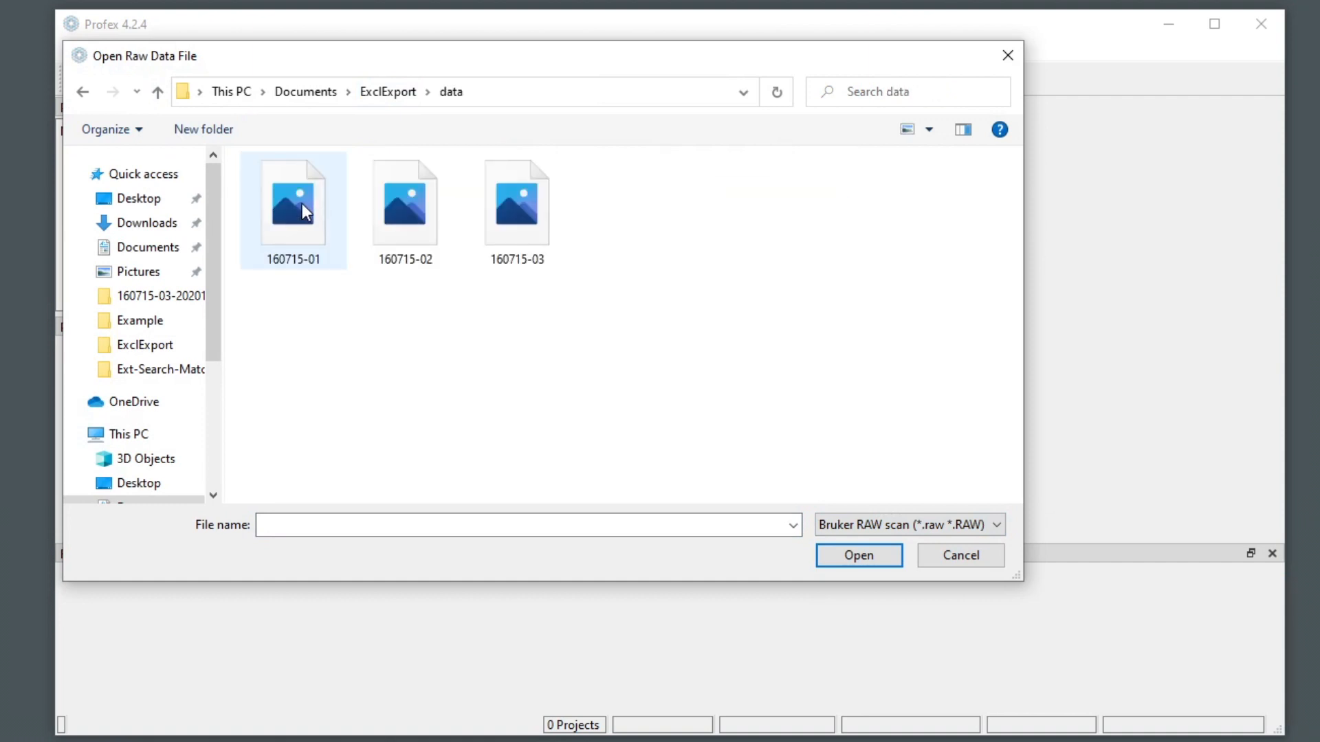
{"action": "double_click", "coordinate": [302, 204]}
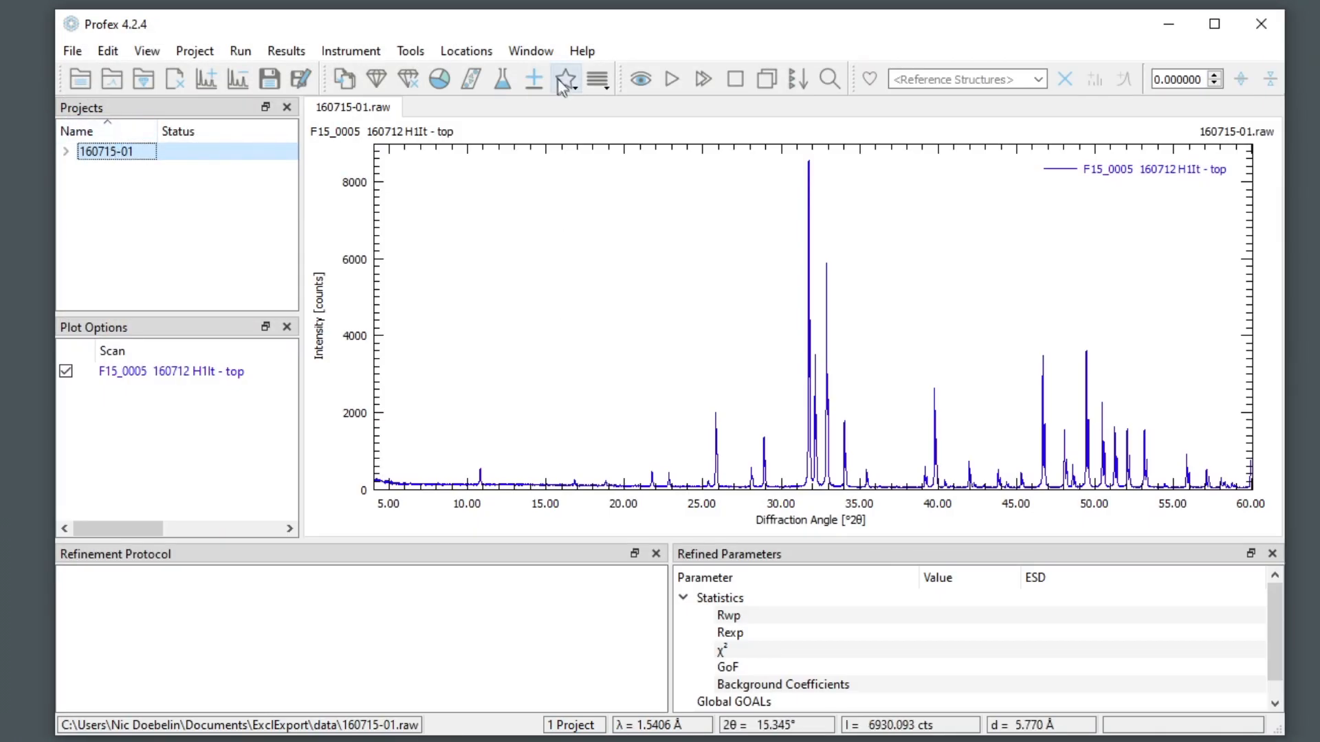
Step: Apply the Refinement and Export preset to scan 160715-01
{"action": "left_click", "coordinate": [566, 82]}
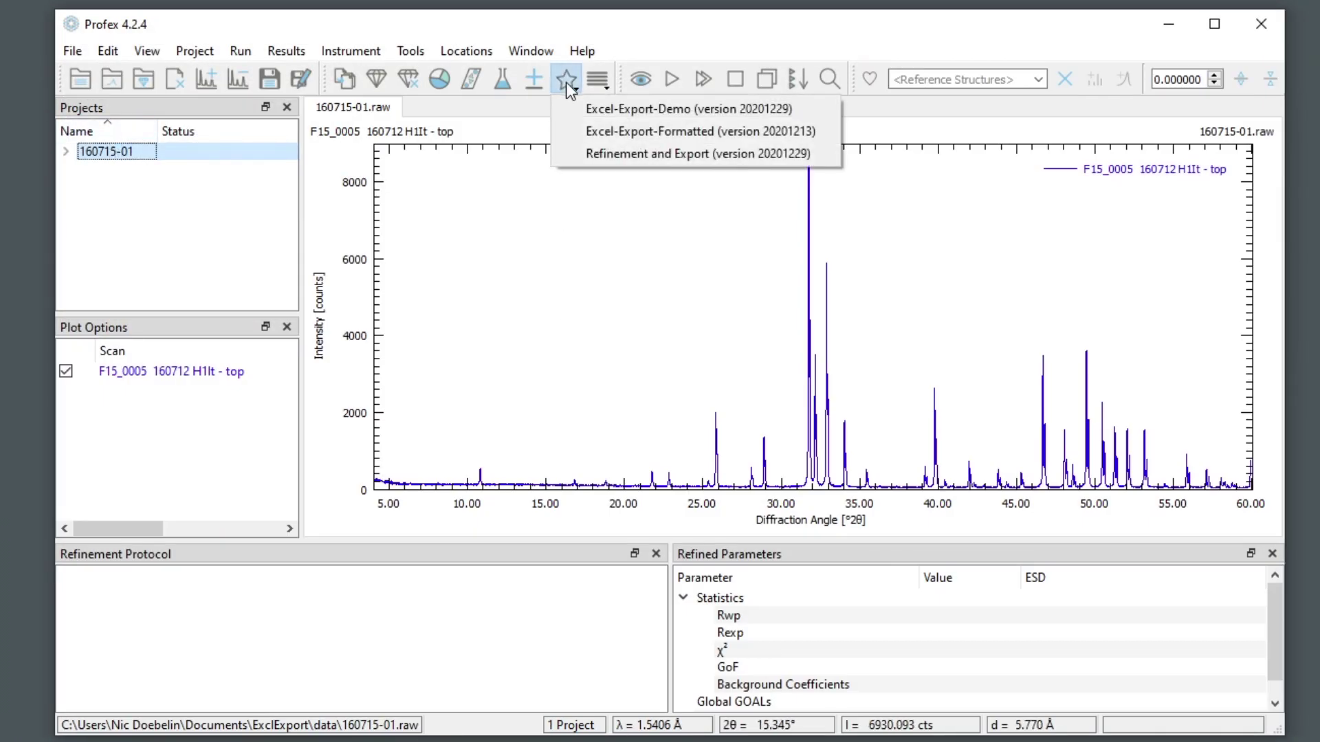
{"action": "left_click", "coordinate": [580, 153]}
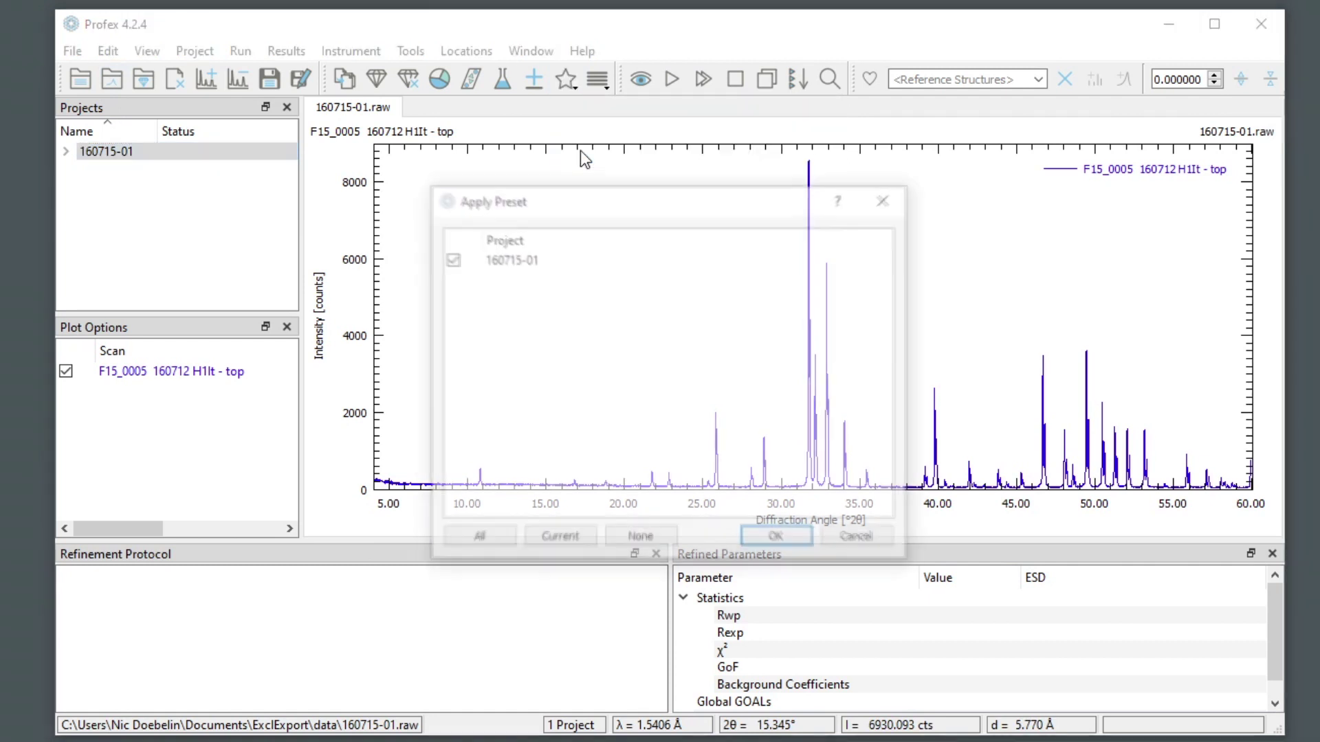
{"action": "left_click", "coordinate": [794, 538]}
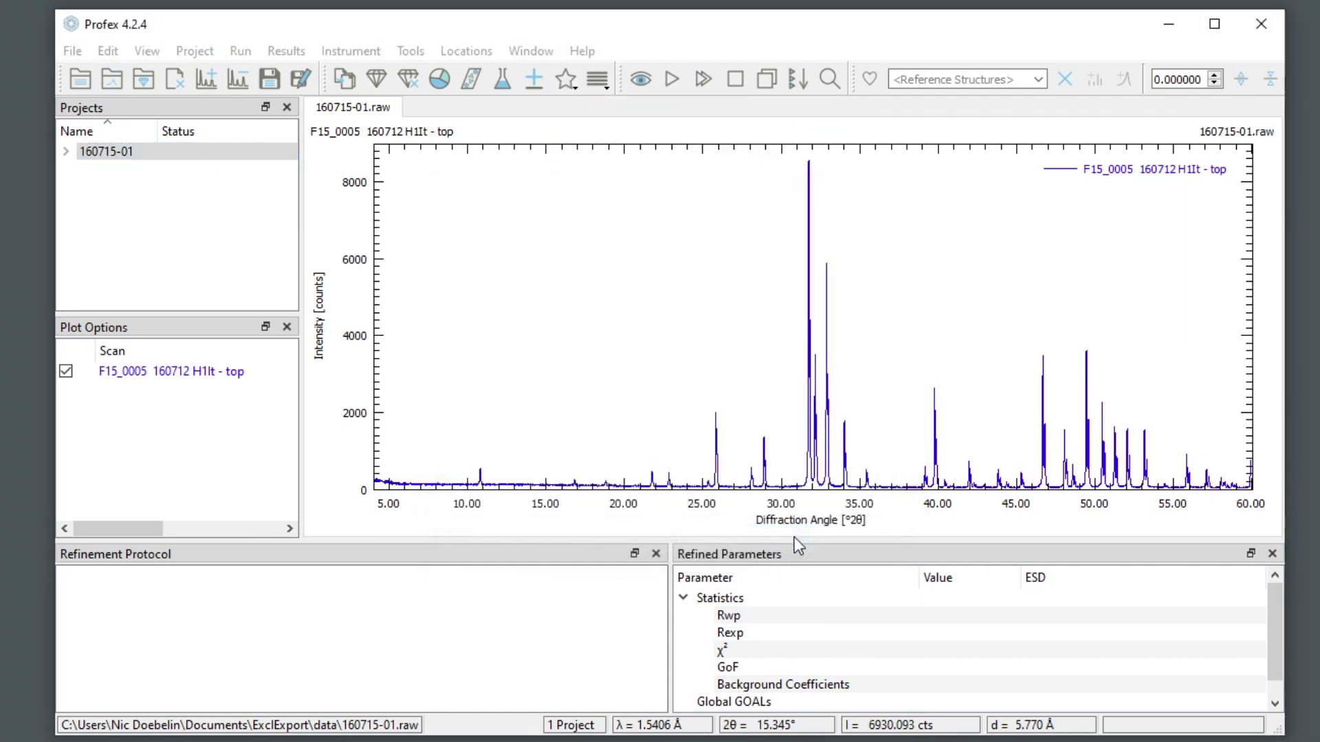
Step: Refine scan 160715-01 and export its results into the Excel template, then view the filled report
{"action": "left_click", "coordinate": [672, 82]}
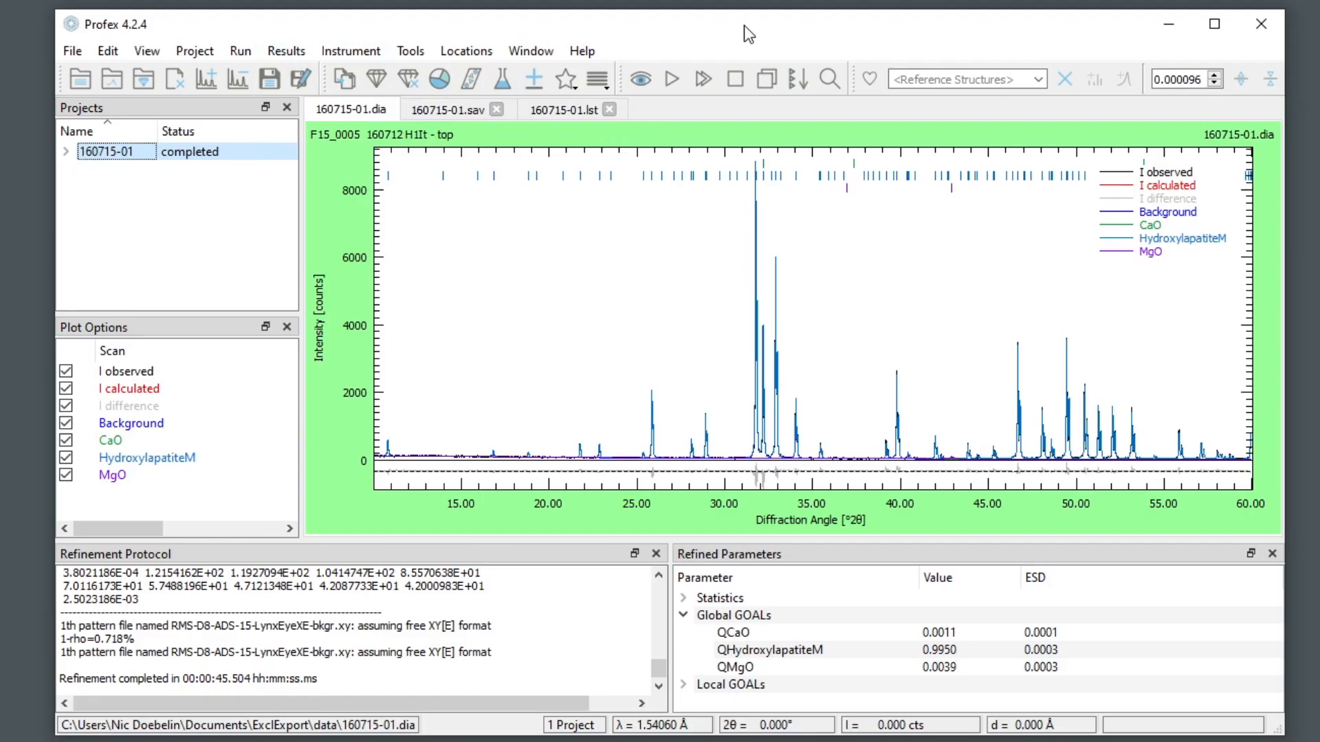
{"action": "left_click", "coordinate": [286, 51]}
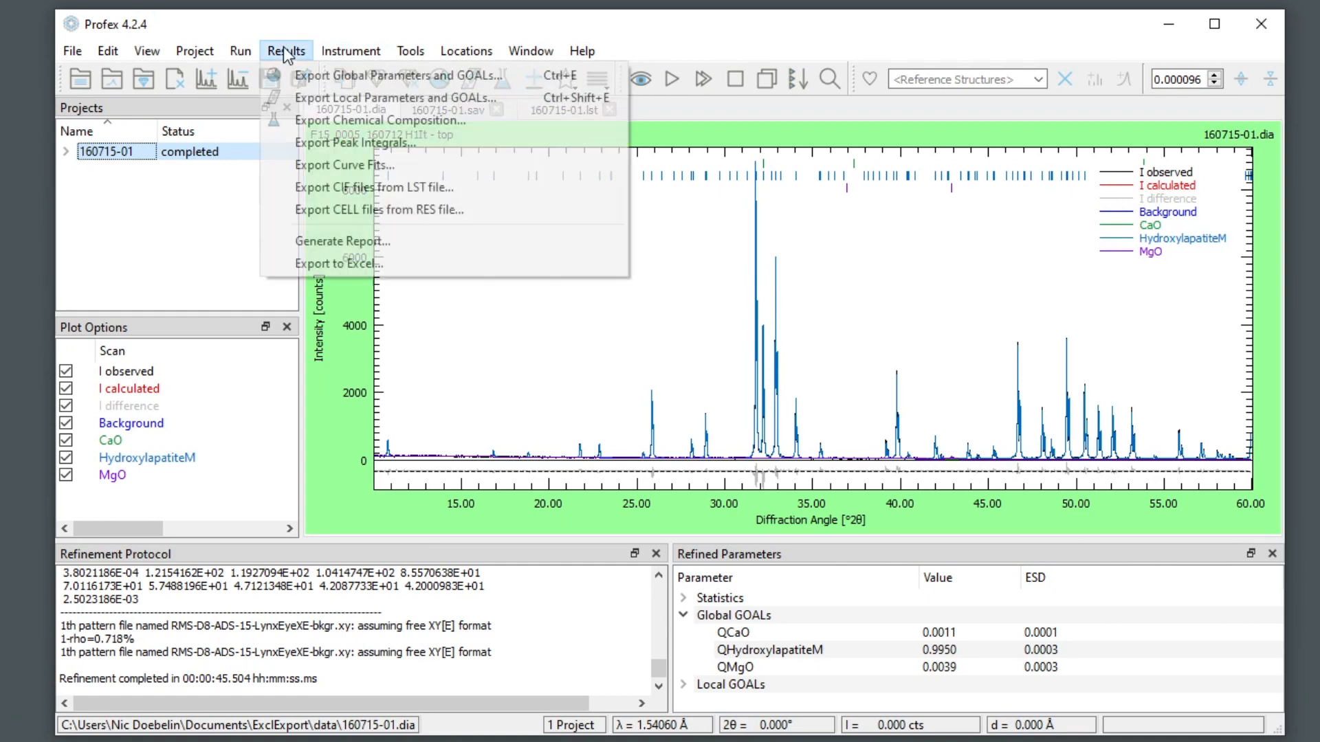
{"action": "left_click", "coordinate": [342, 265]}
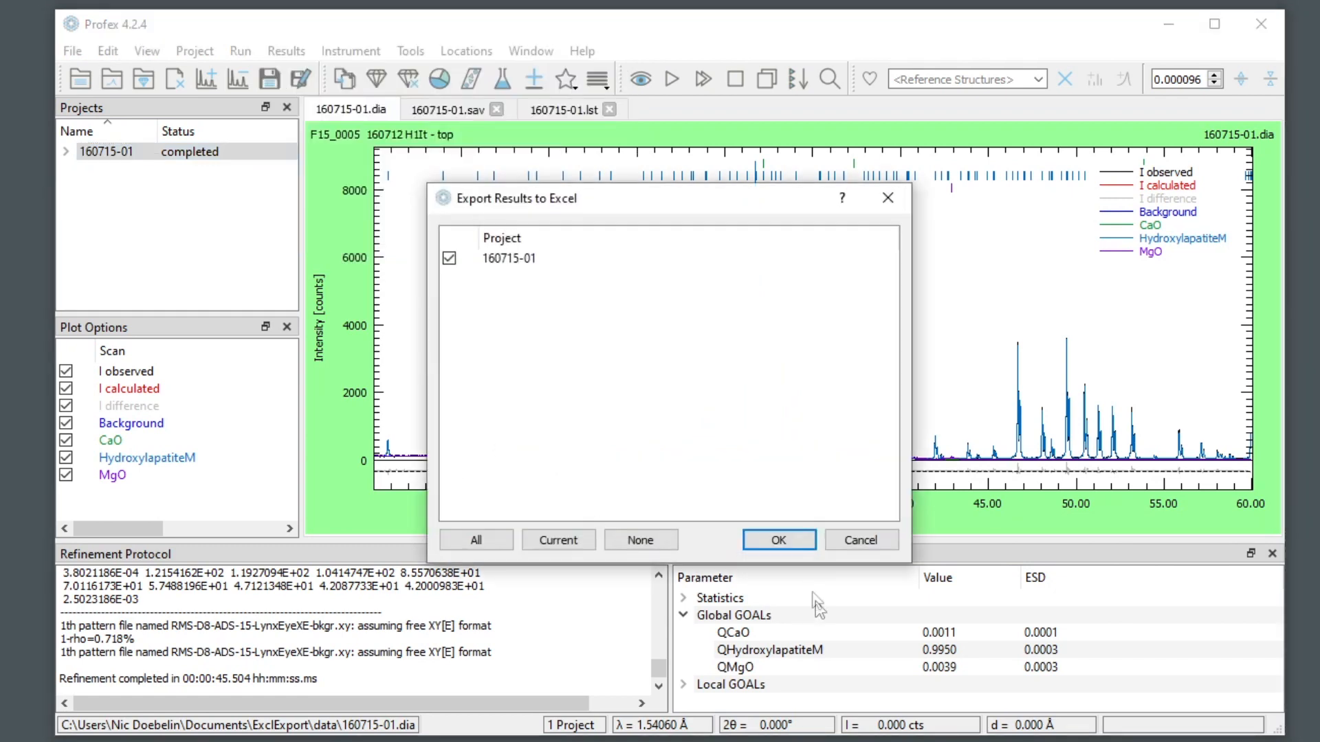
{"action": "left_click", "coordinate": [783, 538]}
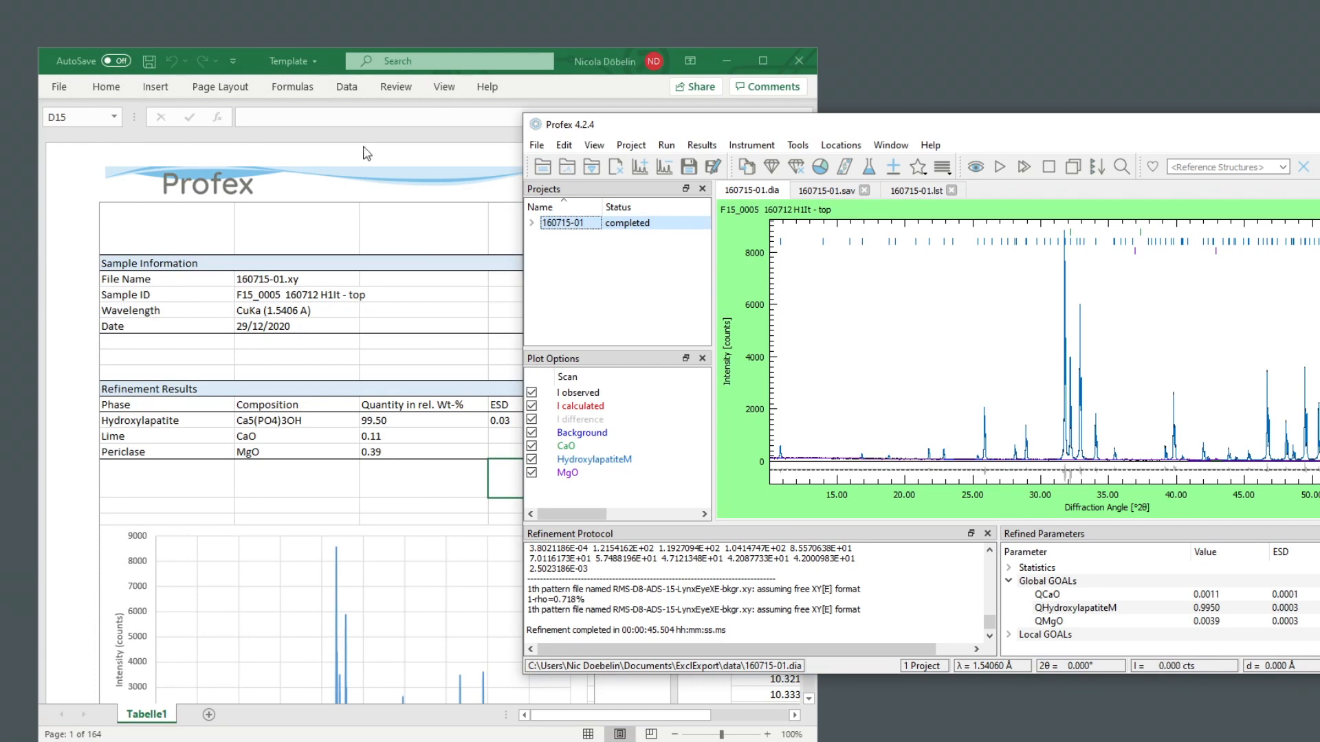
{"action": "left_click", "coordinate": [668, 63]}
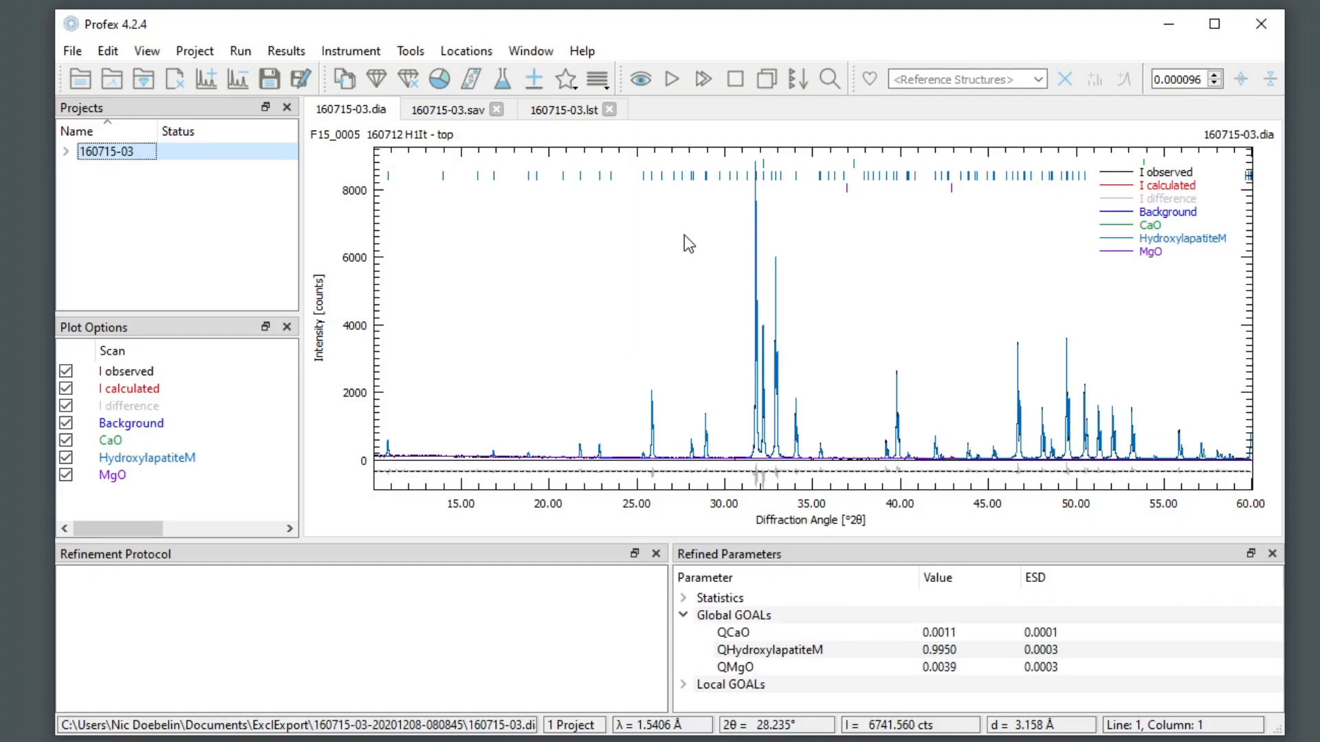
Step: Review the Excel export mapping for 160715-03 and dismiss it without changes
{"action": "left_click", "coordinate": [195, 51]}
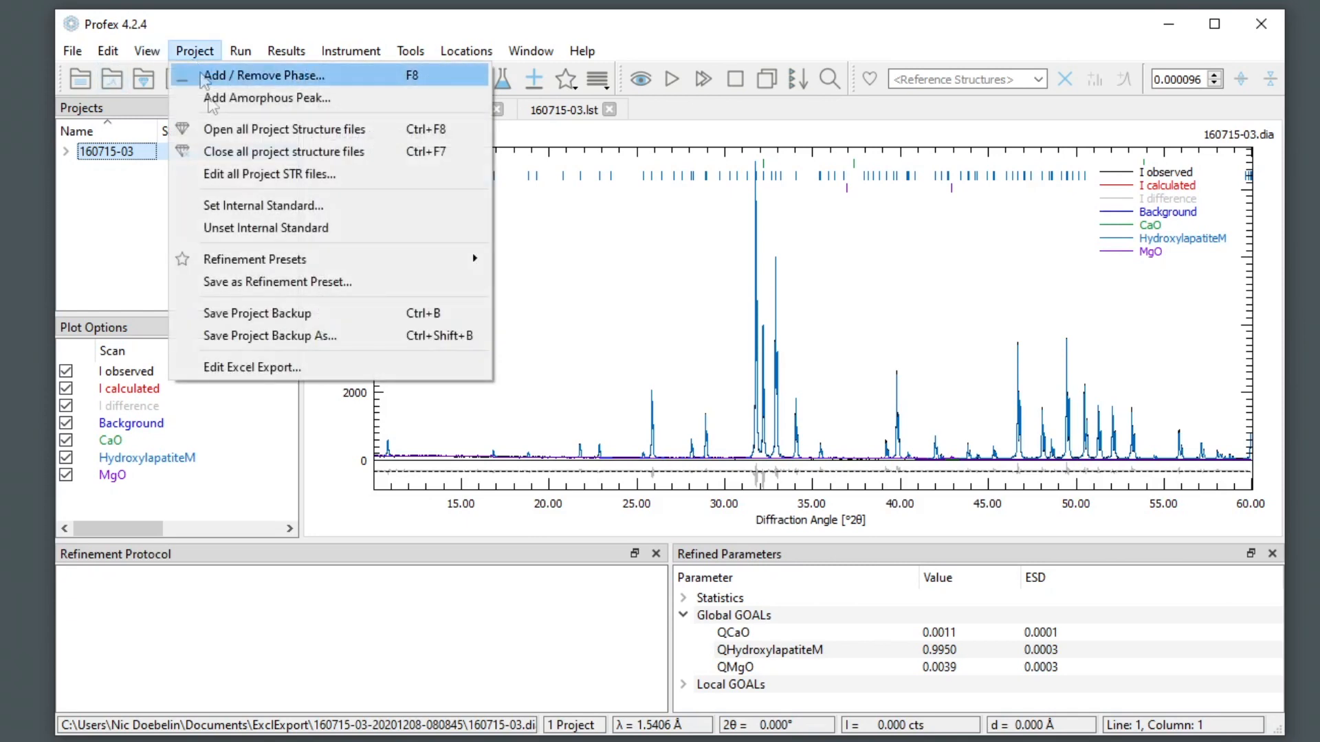
{"action": "left_click", "coordinate": [311, 368]}
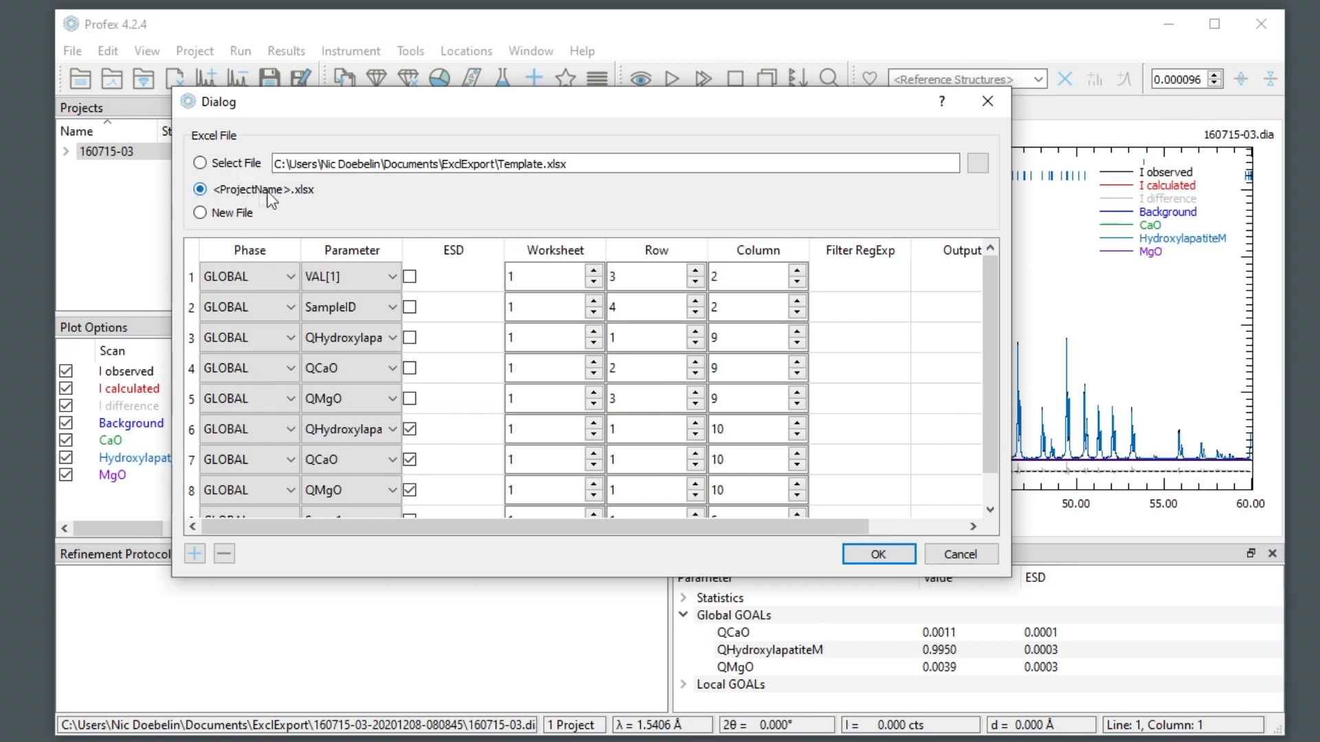
{"action": "left_click_drag", "start_coordinate": [282, 112], "coordinate": [364, 89]}
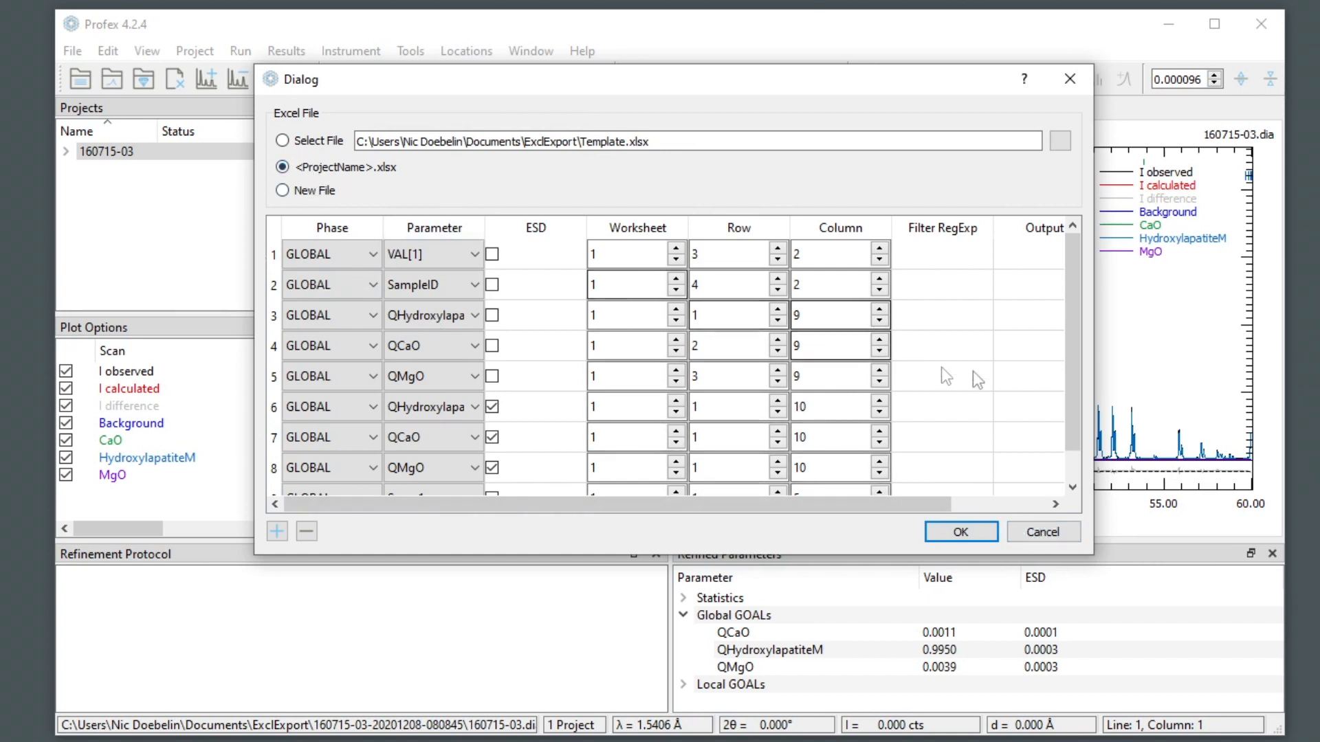
{"action": "left_click", "coordinate": [1031, 535]}
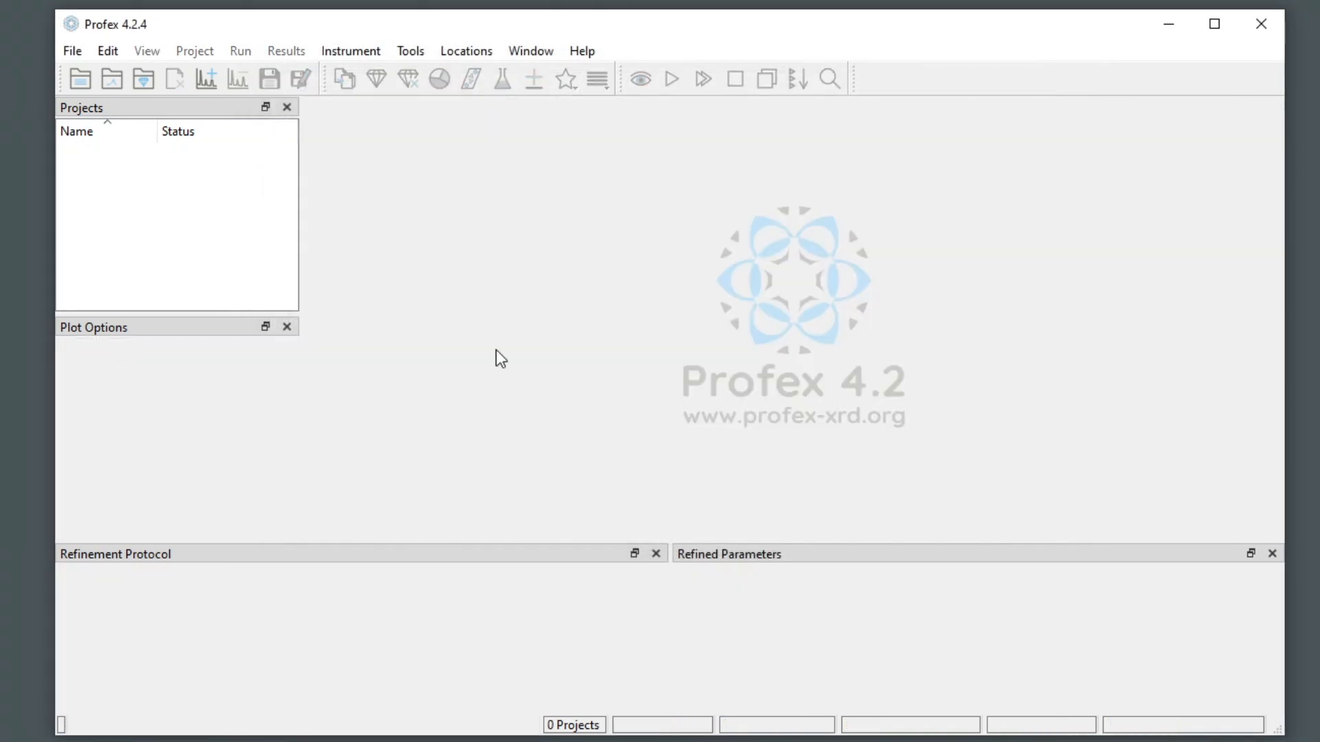
Step: Load raw scans 160715-01, 160715-02 and 160715-03 together as projects
{"action": "left_click", "coordinate": [111, 80]}
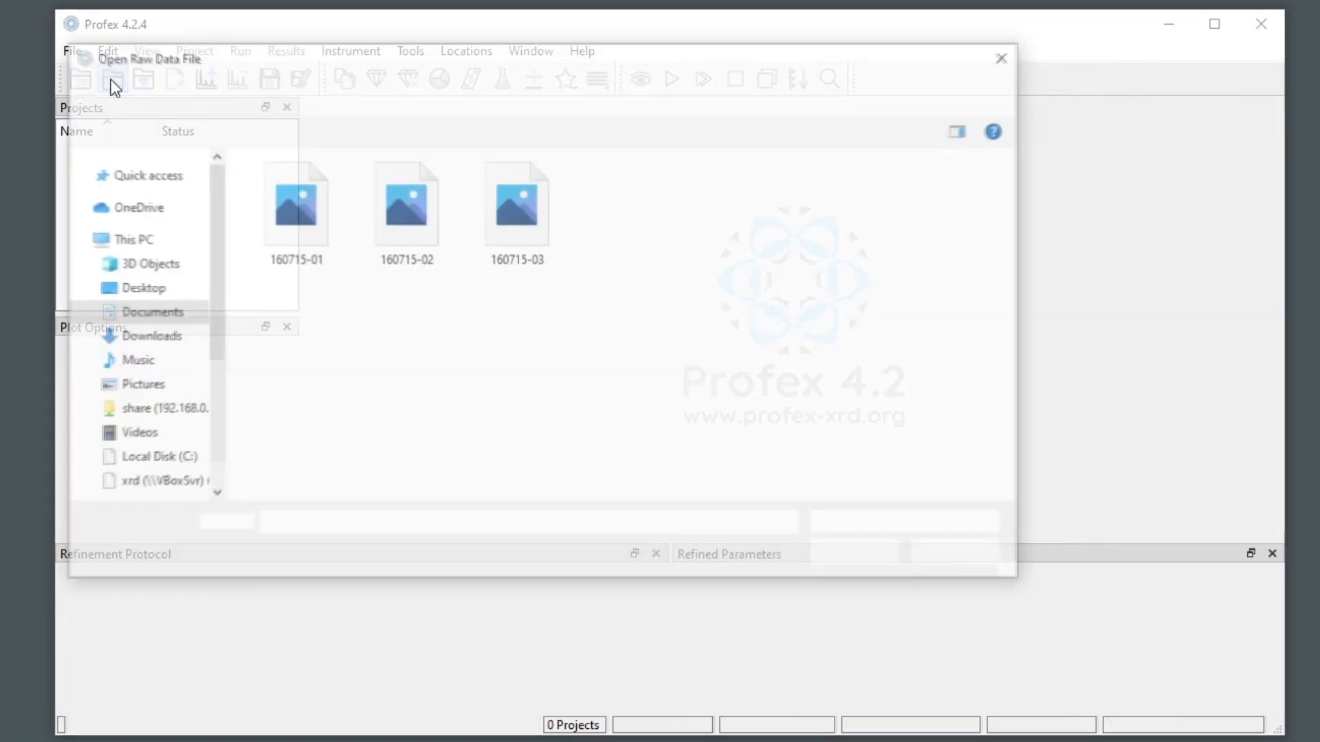
{"action": "left_click_drag", "start_coordinate": [284, 325], "coordinate": [496, 237]}
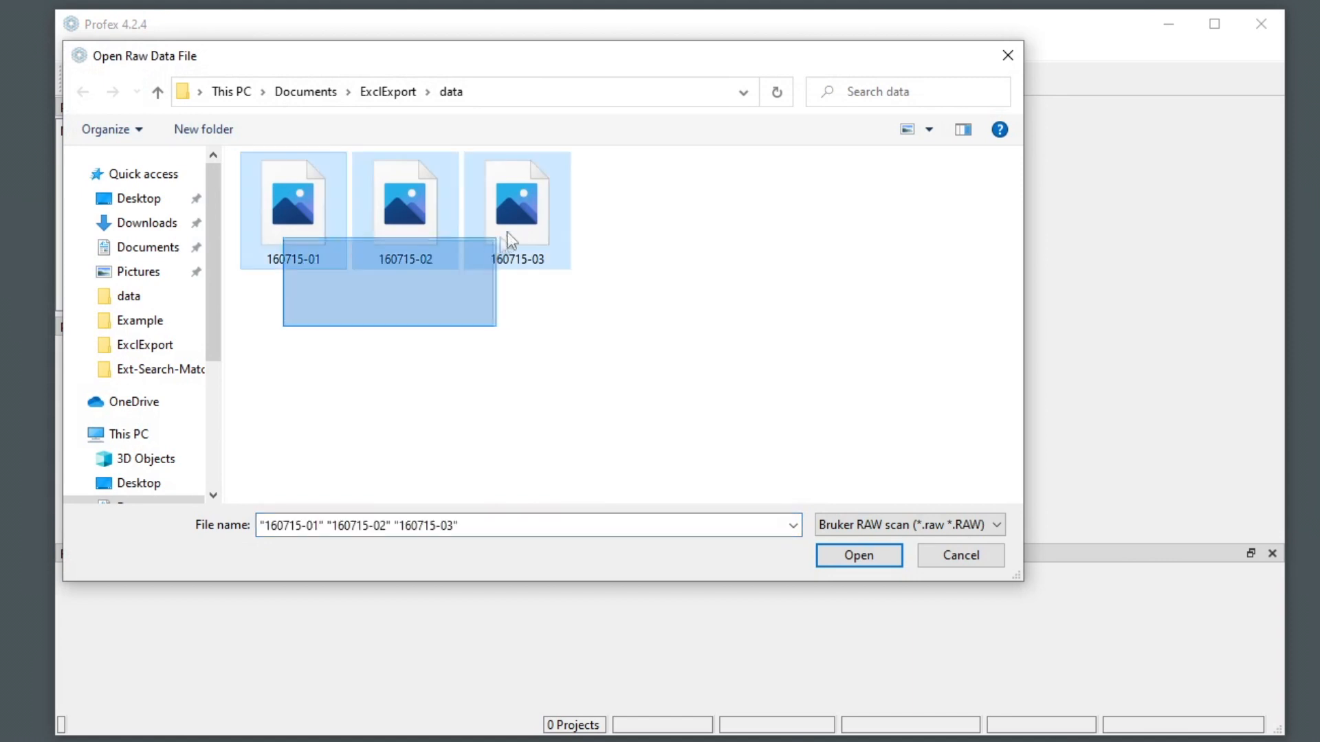
{"action": "left_click", "coordinate": [876, 554]}
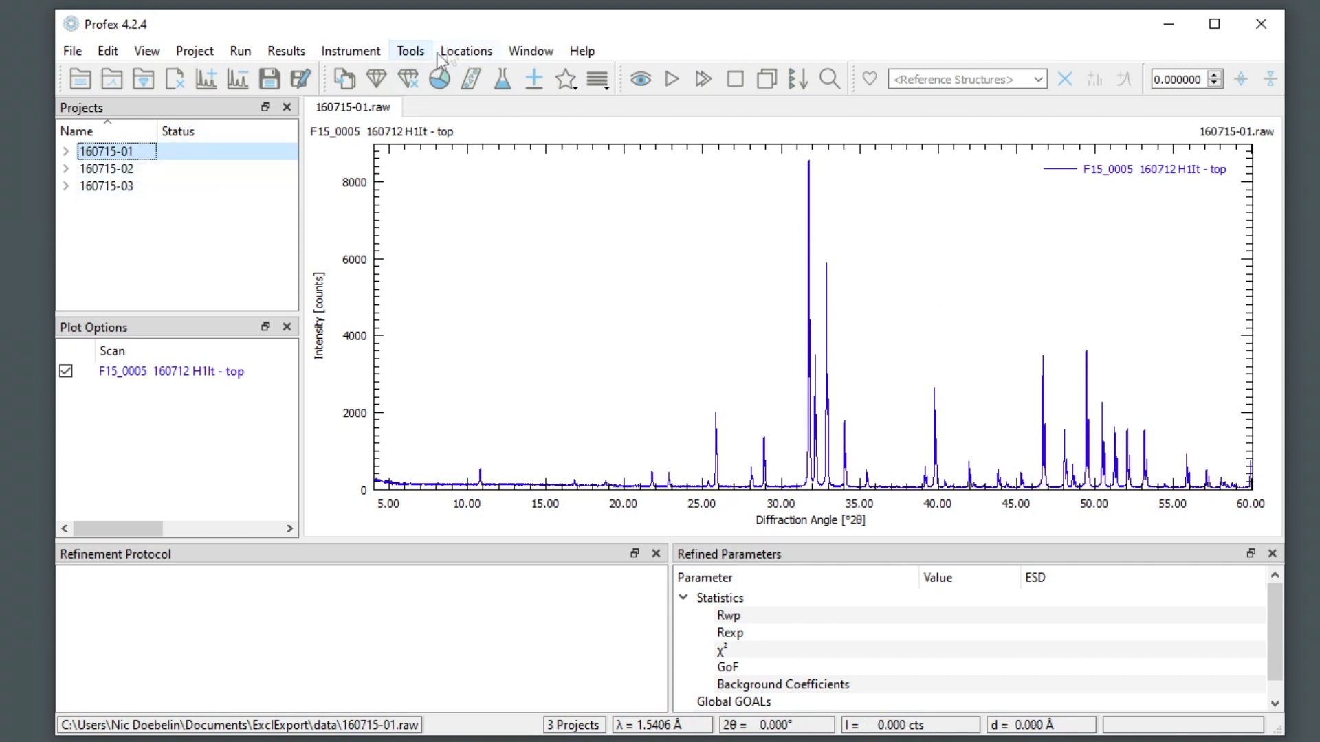
Step: Show the current project's data folder in File Explorer via Locations
{"action": "left_click", "coordinate": [455, 49]}
{"action": "left_click", "coordinate": [465, 73]}
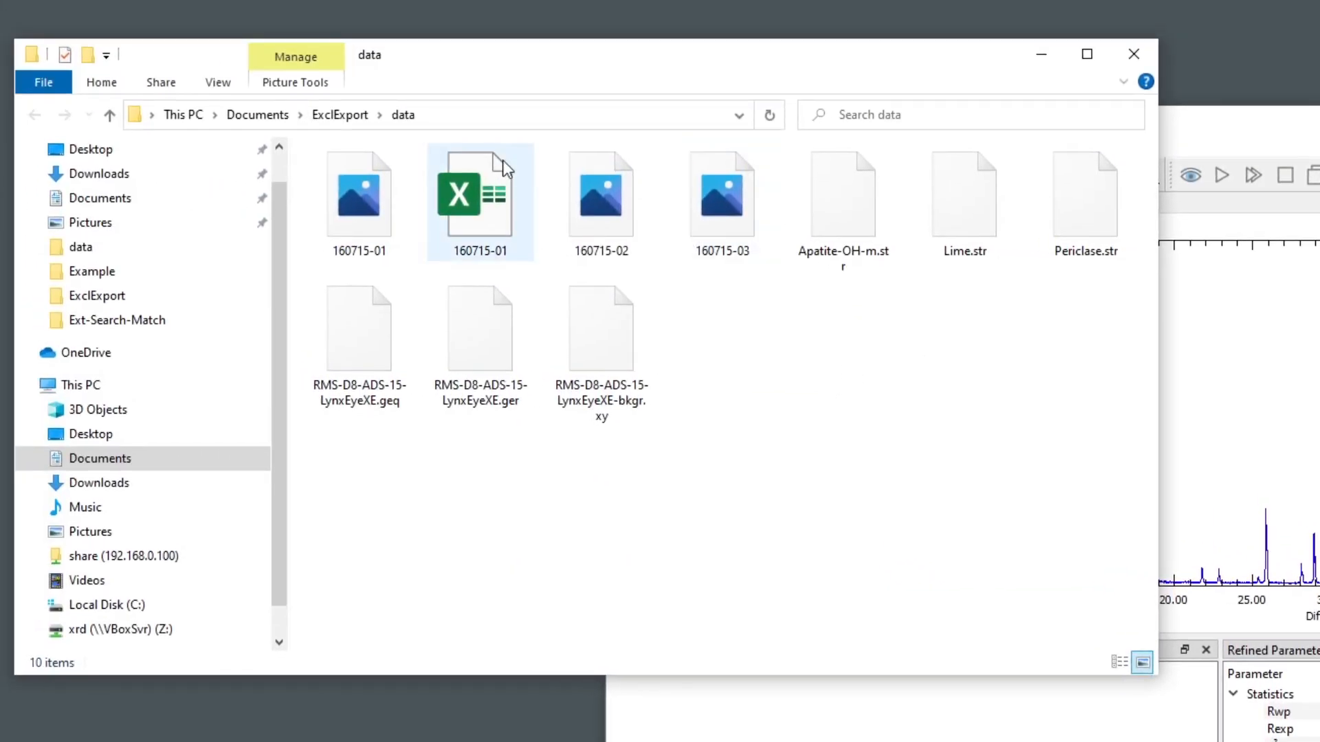
Step: Enter customer ABC in cell B7 of the 160715-01 Excel template
{"action": "left_click", "coordinate": [485, 209]}
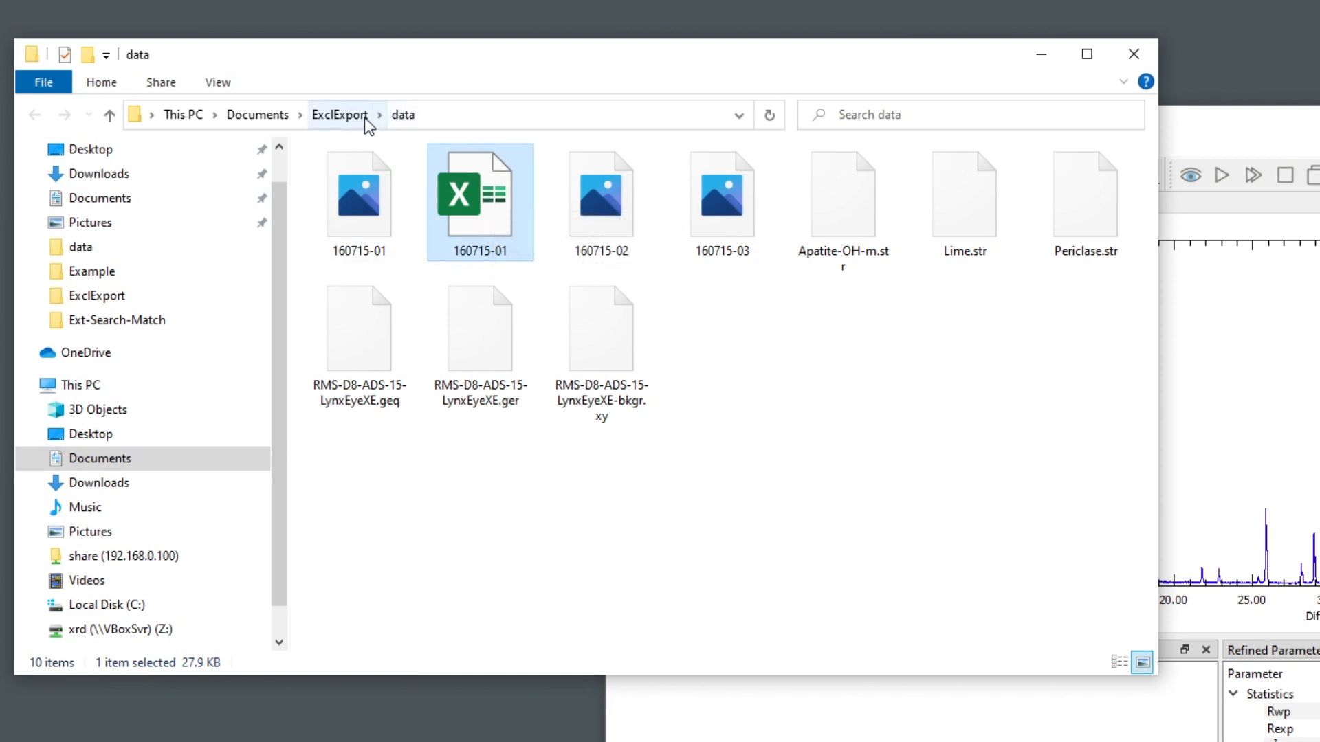
{"action": "double_click", "coordinate": [472, 212]}
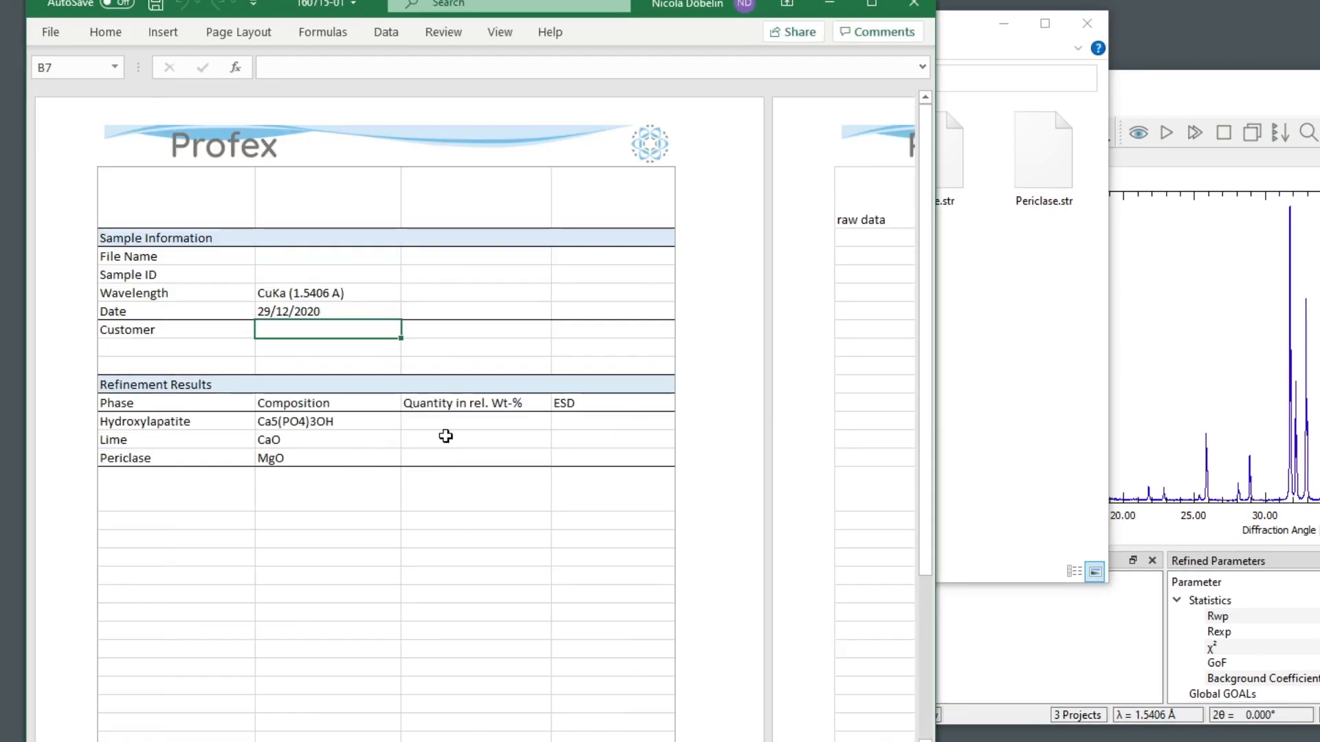
{"action": "left_click", "coordinate": [181, 326]}
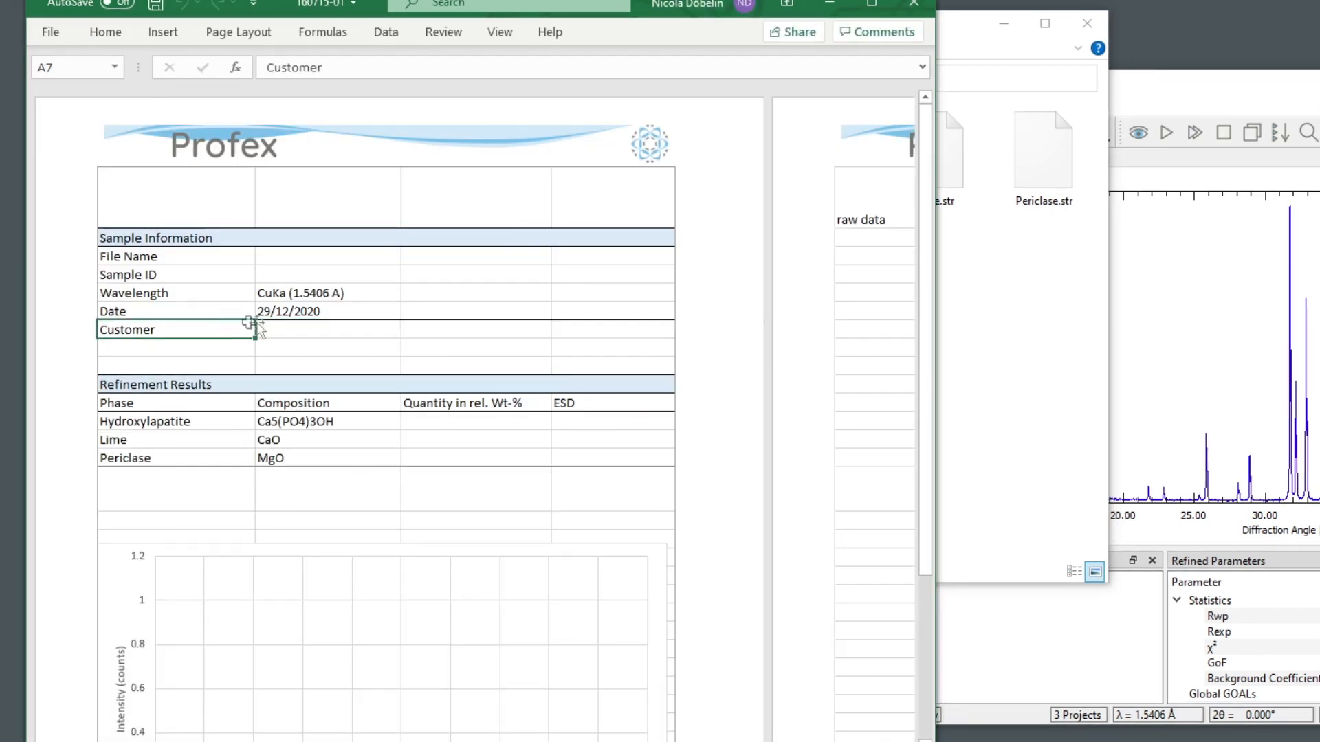
{"action": "left_click", "coordinate": [373, 329]}
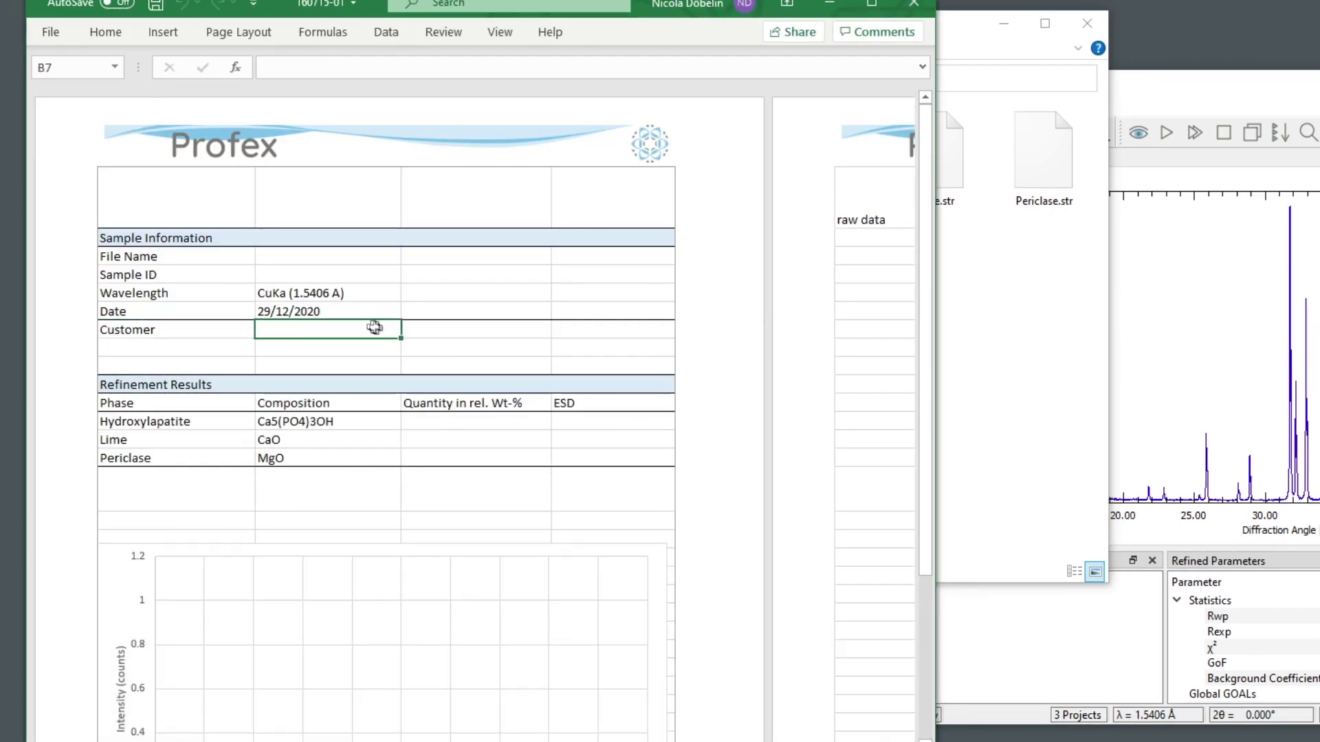
{"action": "left_click", "coordinate": [168, 334]}
{"action": "left_click", "coordinate": [351, 329]}
{"action": "type", "text": "ABC"}
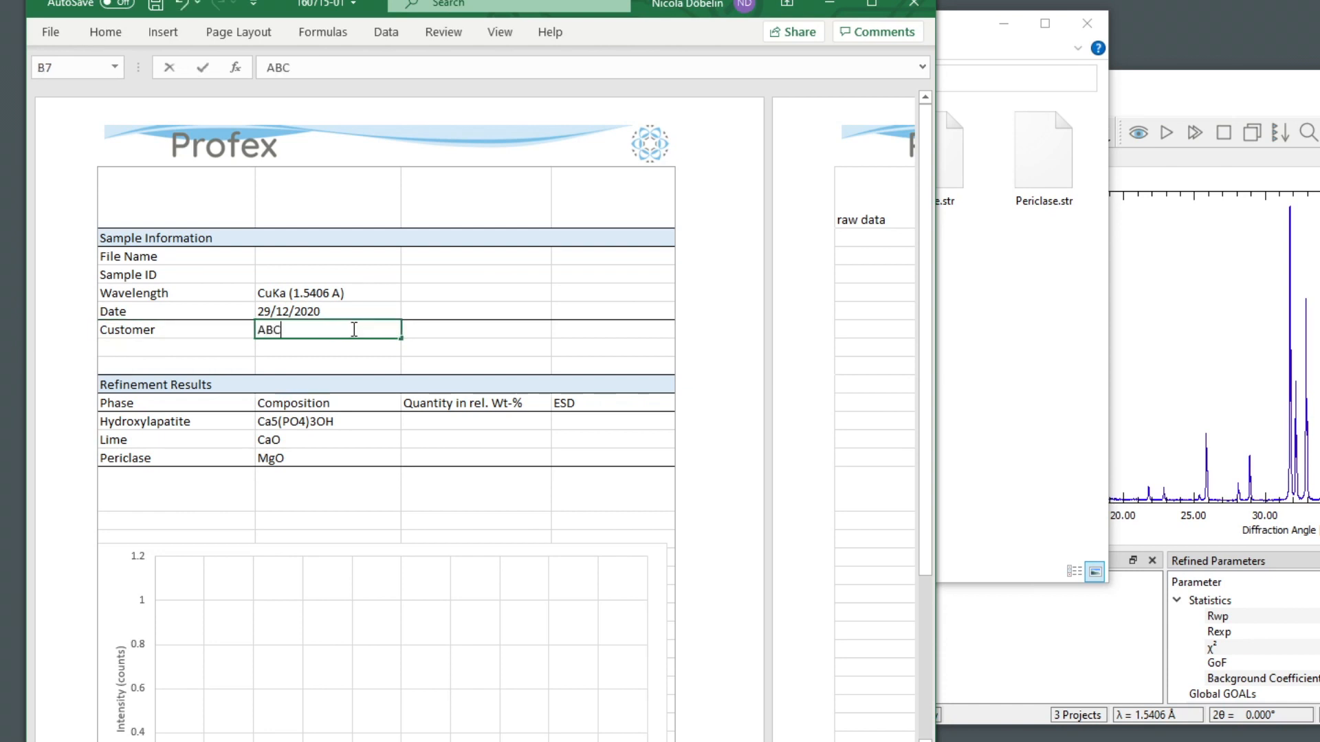
{"action": "key", "text": "Return"}
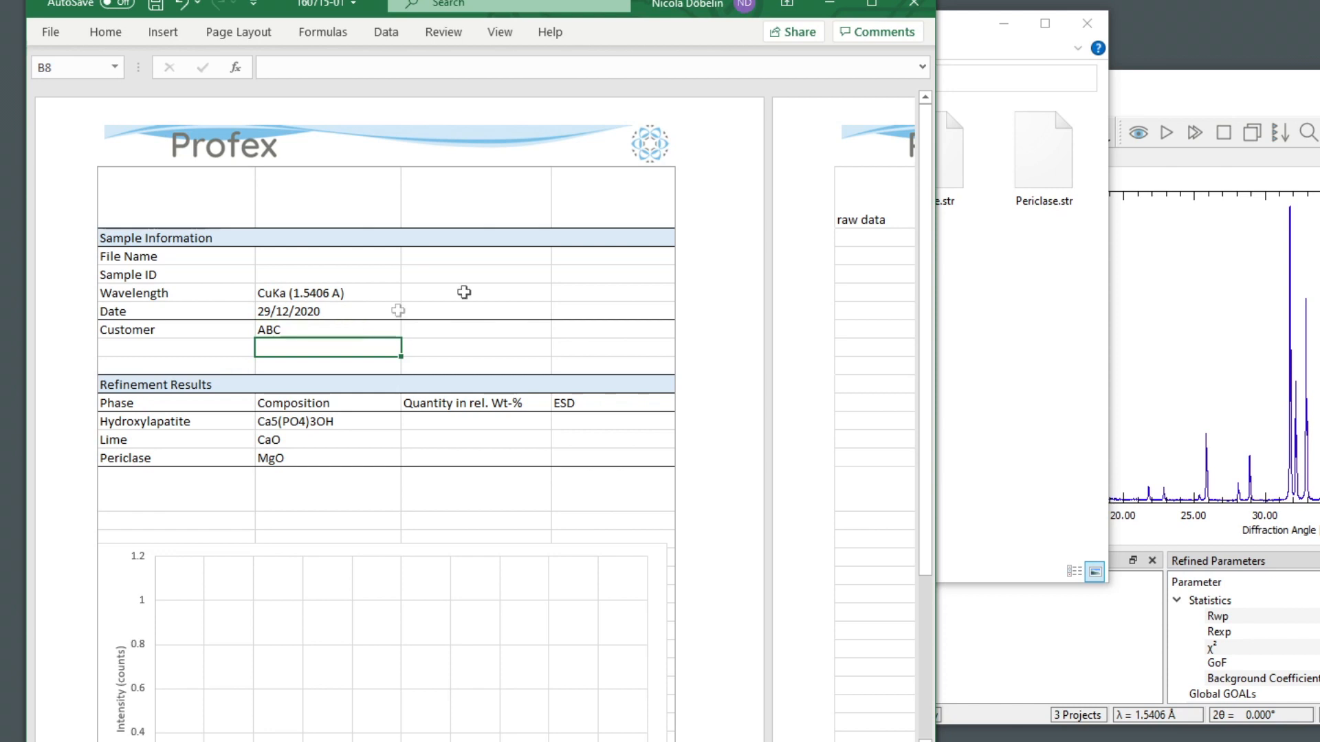
Step: Enter the operator name in cell B39 beside Operator
{"action": "left_click", "coordinate": [271, 288]}
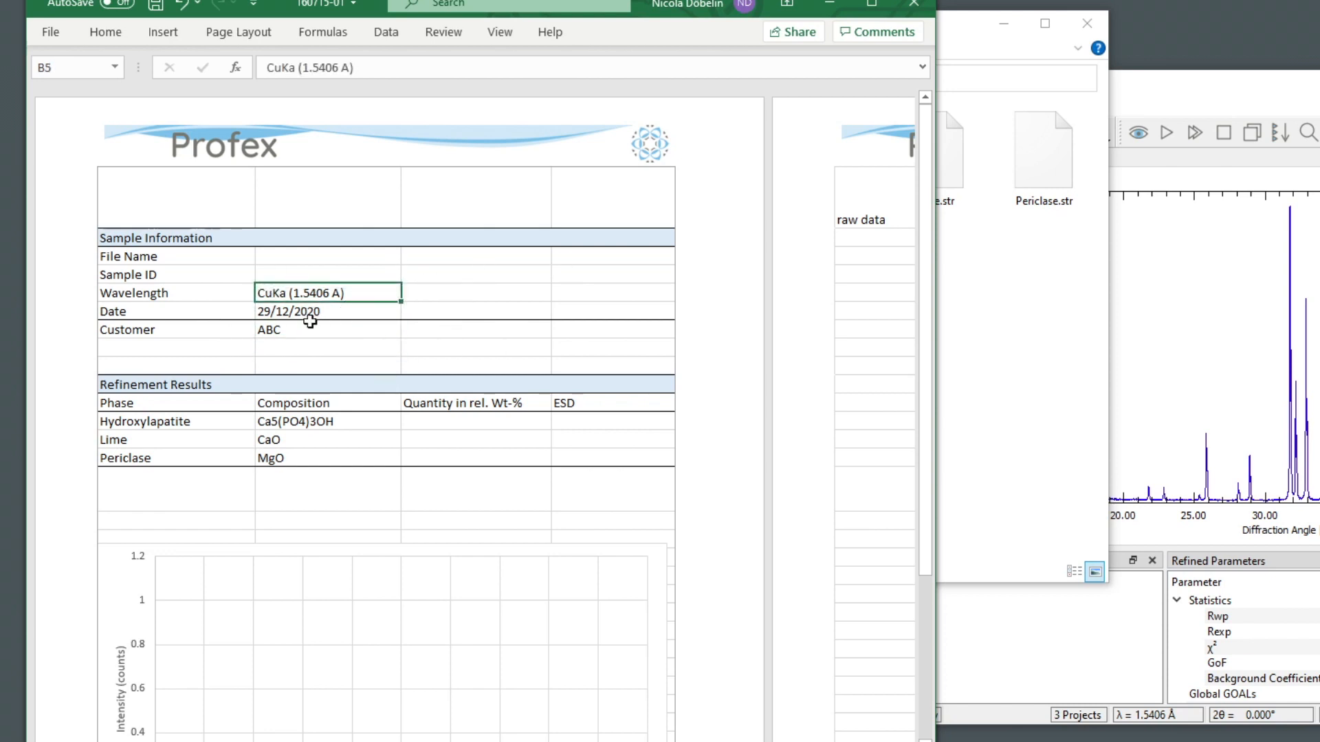
{"action": "scroll", "coordinate": [510, 310], "scroll_direction": "down", "scroll_amount": 6}
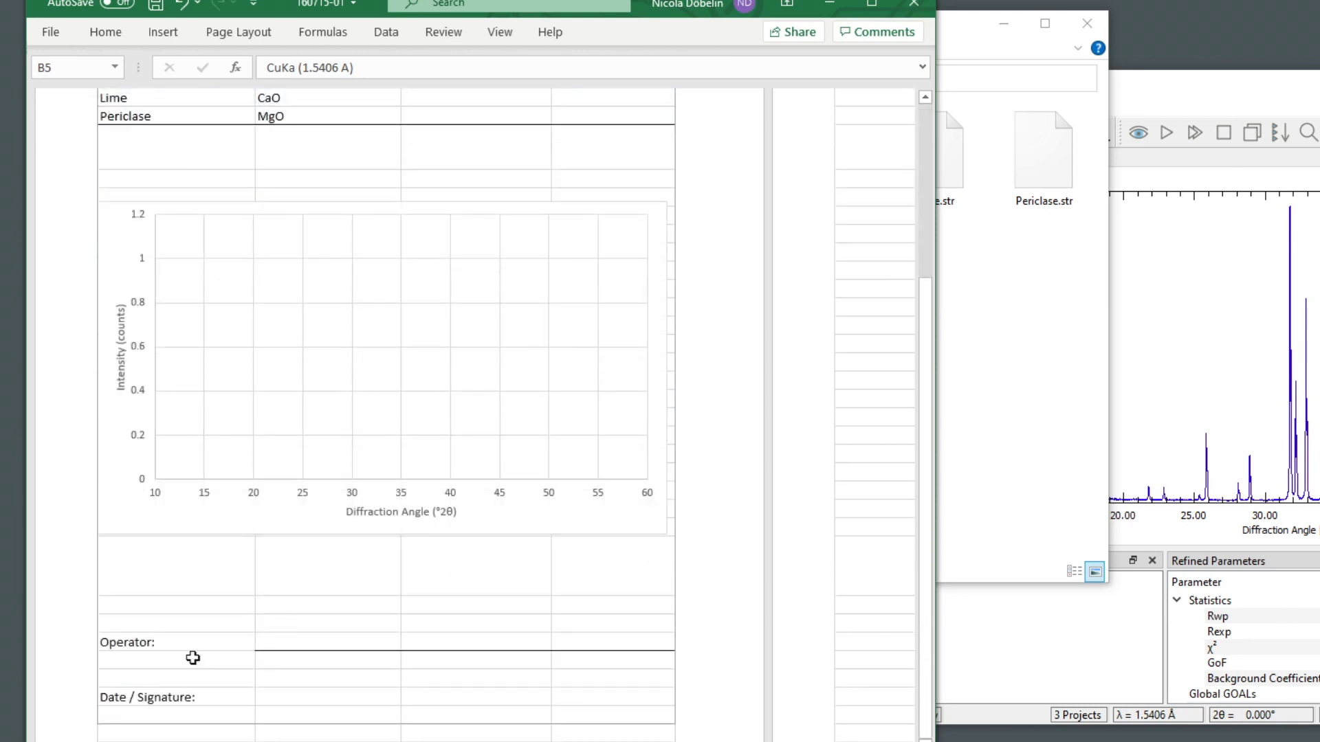
{"action": "left_click", "coordinate": [362, 640]}
{"action": "type", "text": "Nic Doebelin"}
{"action": "key", "text": "Return"}
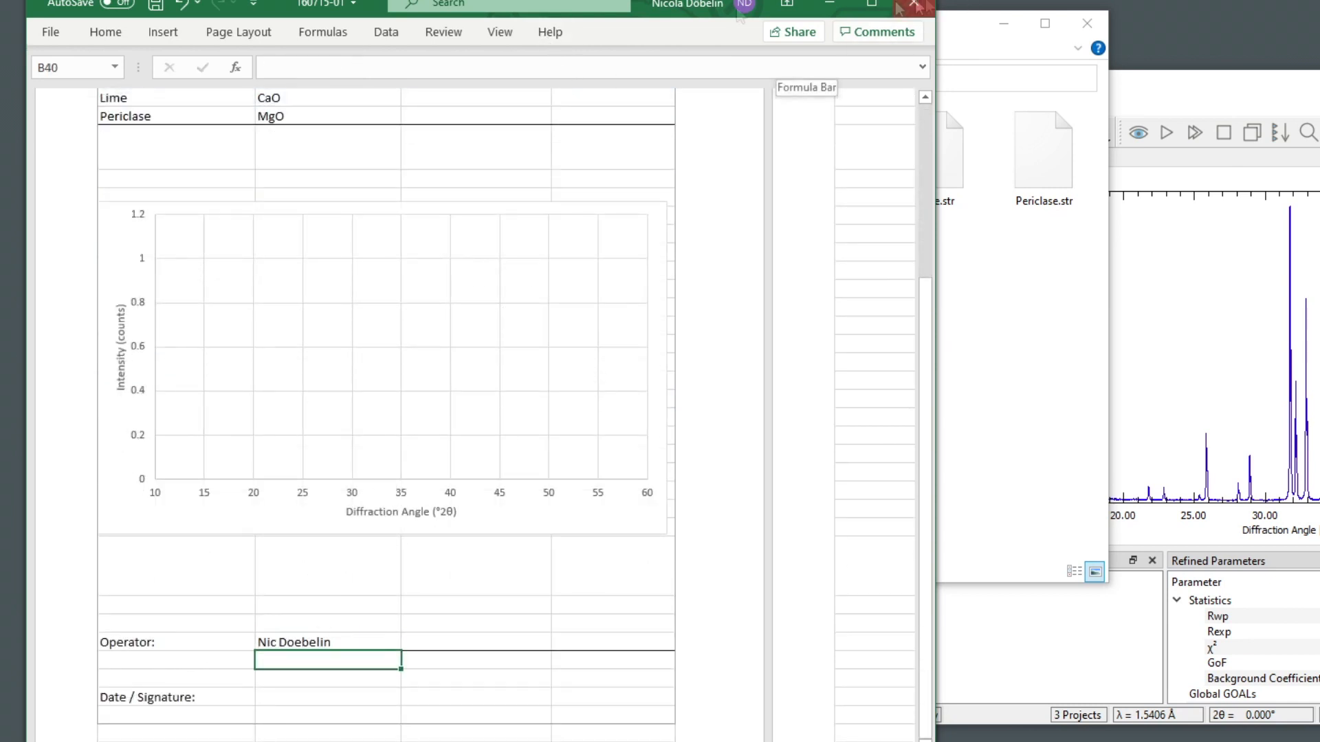
Step: Duplicate the 160715-01 workbook in the data folder and rename the copy to 160715-02
{"action": "left_click", "coordinate": [825, 5]}
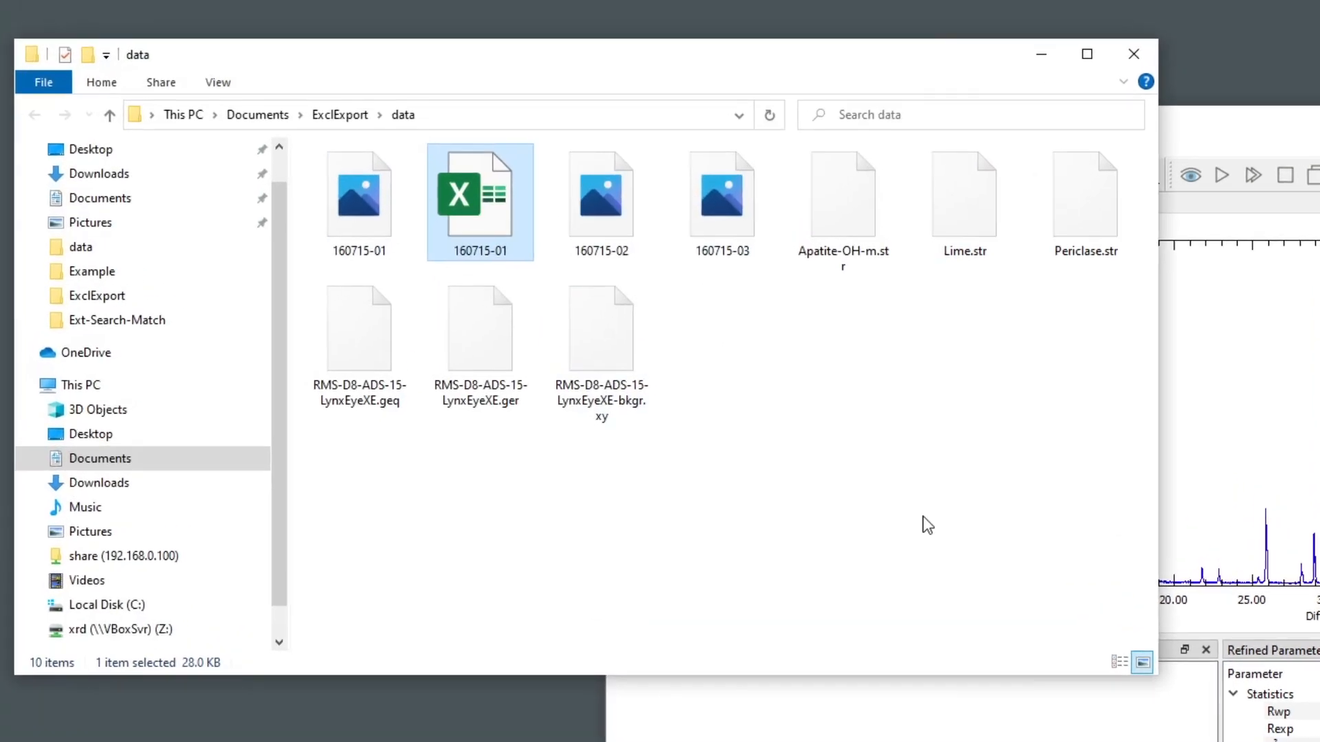
{"action": "key", "text": "ctrl+c"}
{"action": "key", "text": "ctrl+v"}
{"action": "left_click", "coordinate": [363, 253]}
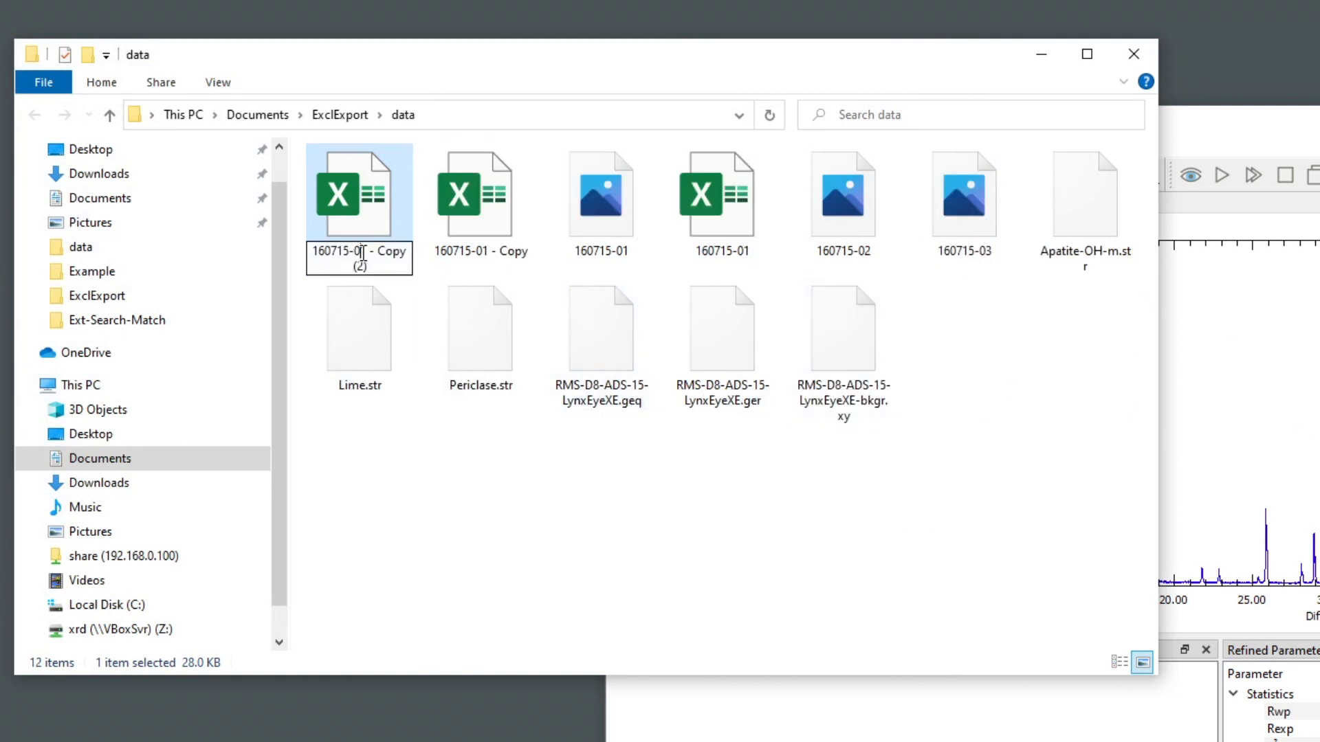
{"action": "key", "text": "shift+End"}
{"action": "key", "text": "Delete"}
{"action": "type", "text": "2"}
{"action": "key", "text": "Return"}
Step: Rename the remaining workbook copy to 160715-03 and bring Profex back in front
{"action": "left_click", "coordinate": [362, 258]}
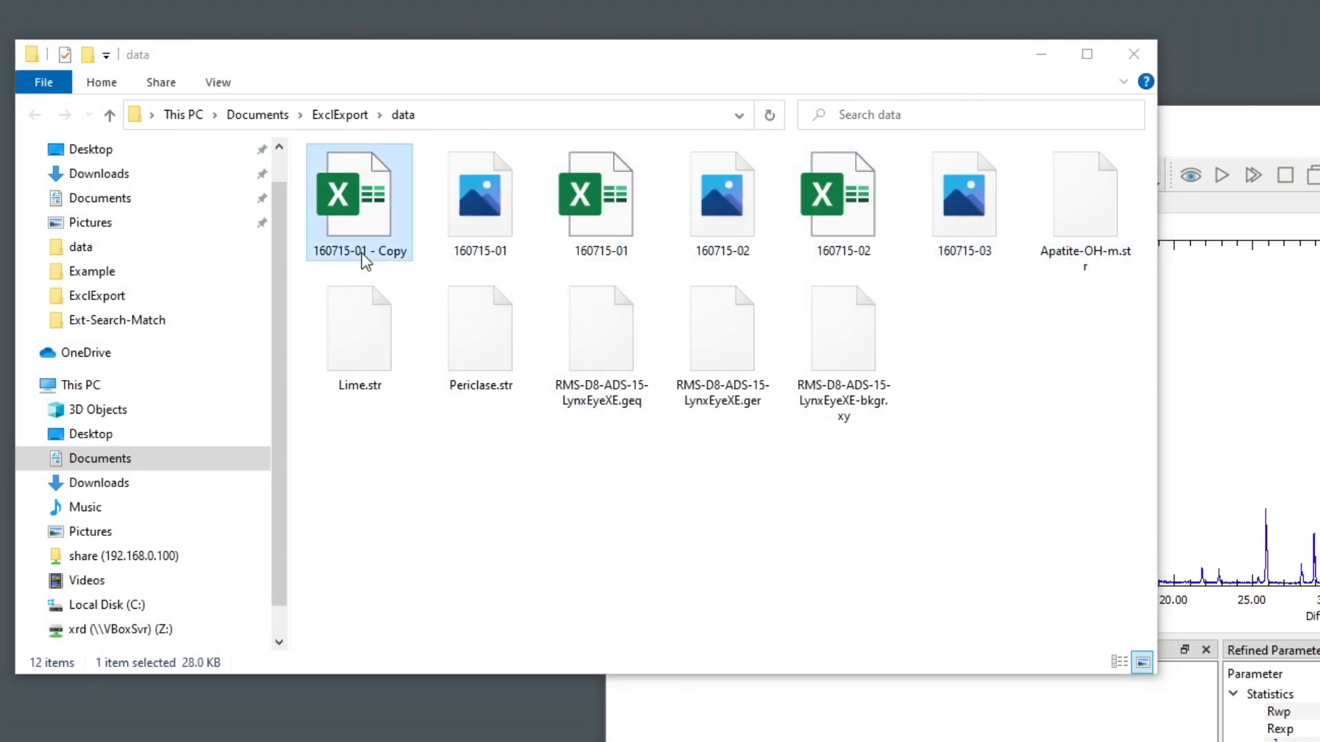
{"action": "key", "text": "F1"}
{"action": "key", "text": "alt+F4"}
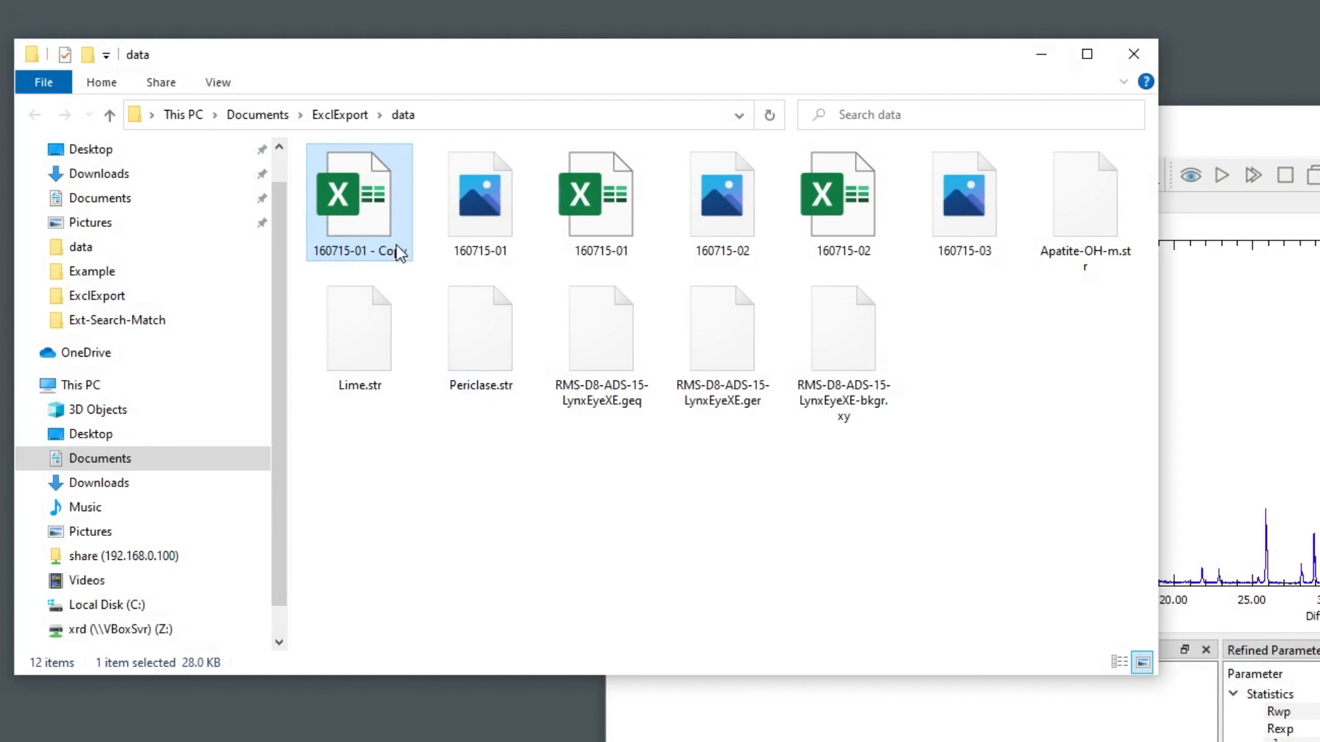
{"action": "left_click", "coordinate": [396, 248]}
{"action": "key", "text": "shift+End"}
{"action": "key", "text": "Delete"}
{"action": "type", "text": "3"}
{"action": "key", "text": "Return"}
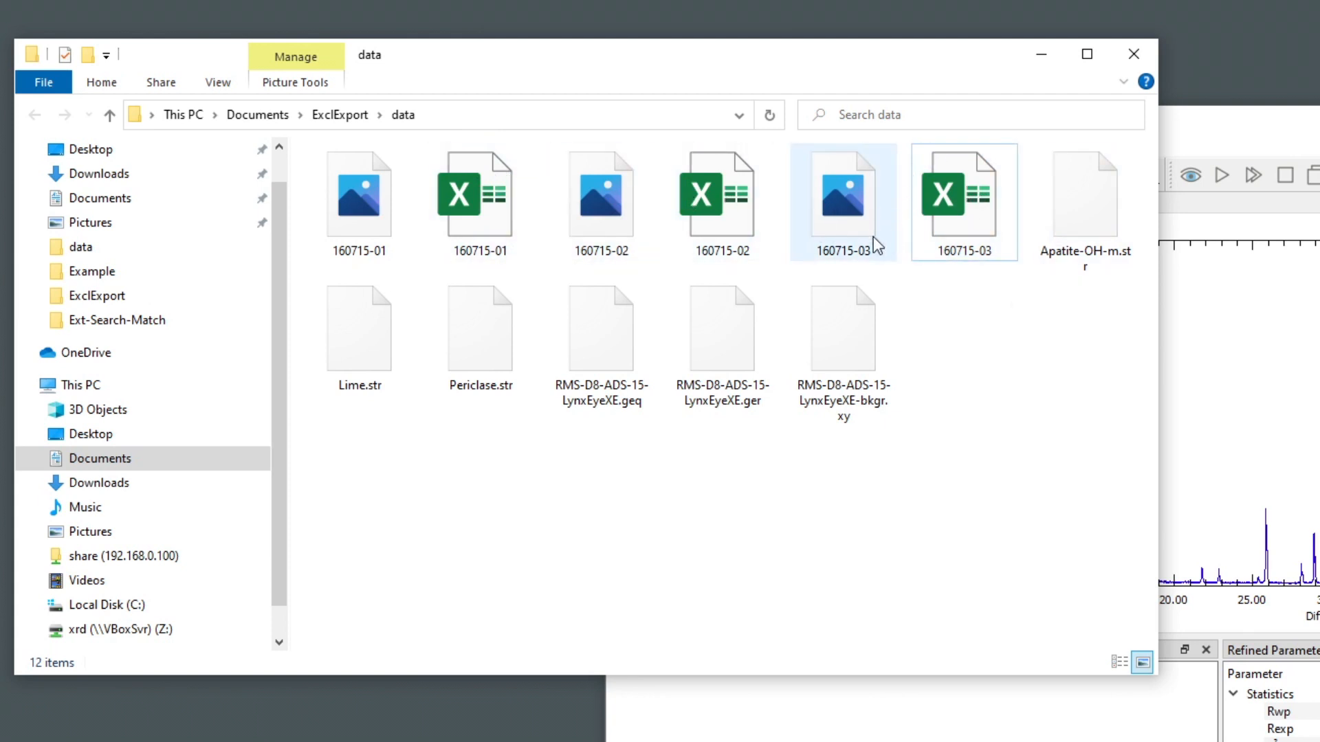
{"action": "left_click_drag", "start_coordinate": [1194, 137], "coordinate": [639, 36]}
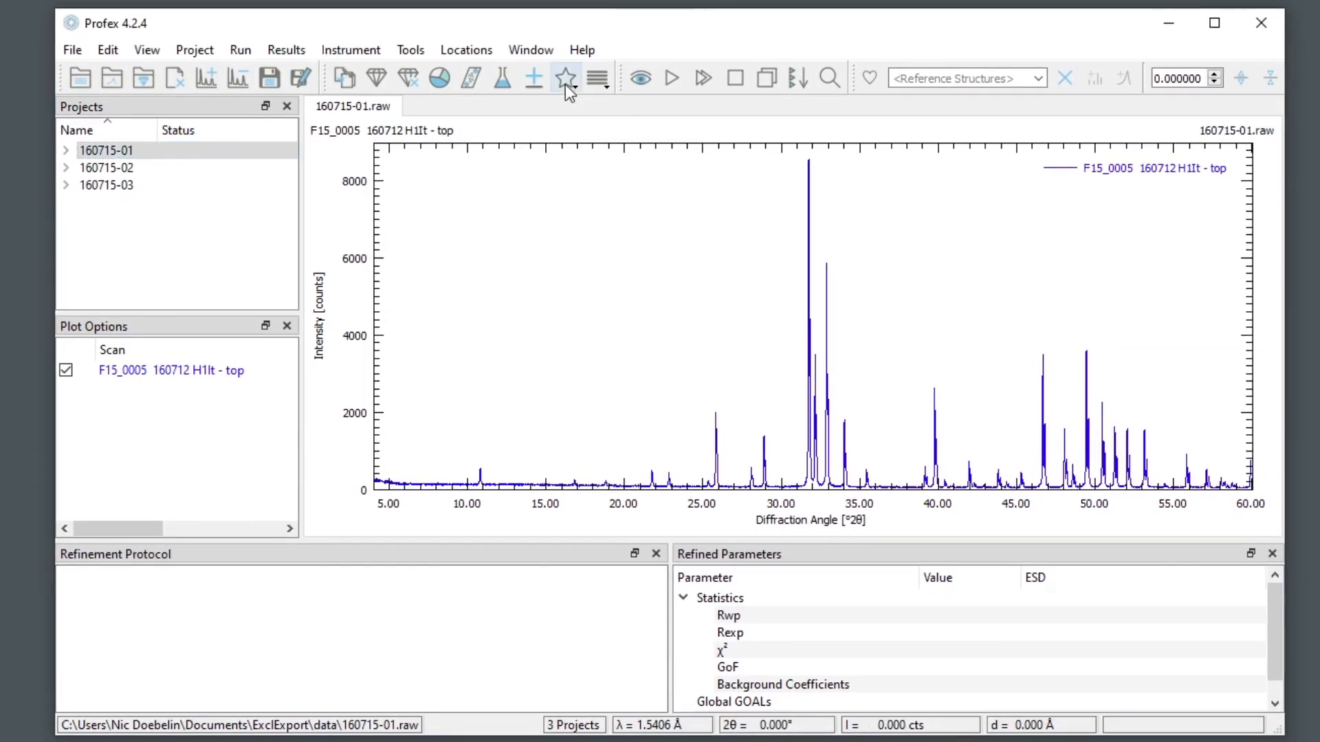
Step: Apply the Refinement and Export preset to all three loaded projects
{"action": "left_click", "coordinate": [565, 82]}
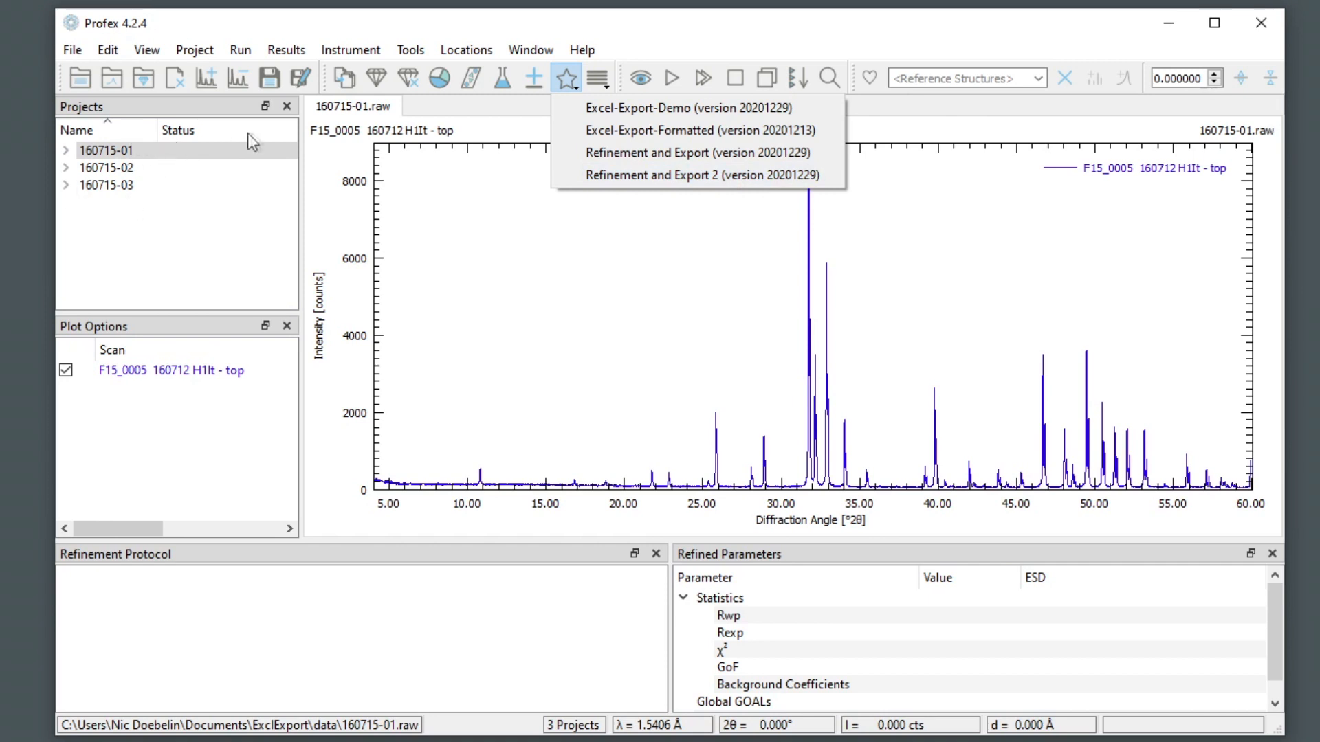
{"action": "left_click", "coordinate": [689, 181]}
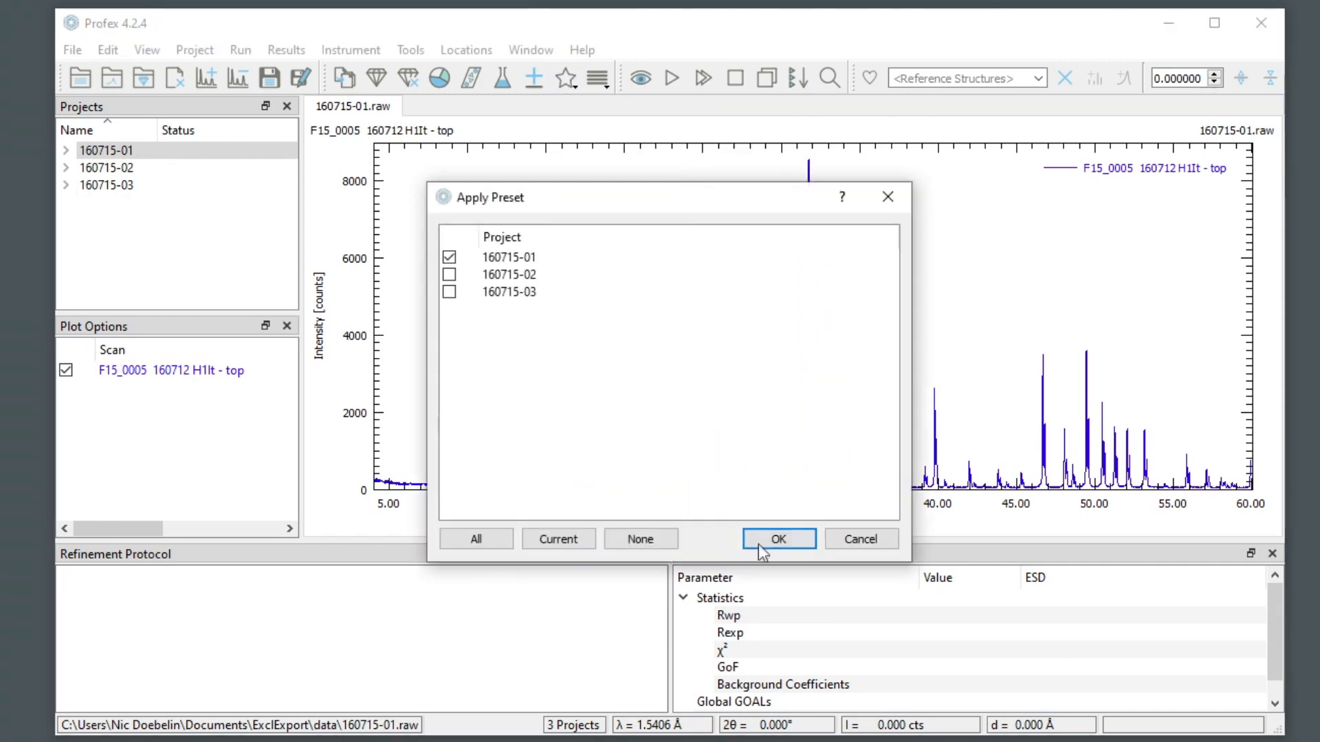
{"action": "left_click", "coordinate": [482, 540]}
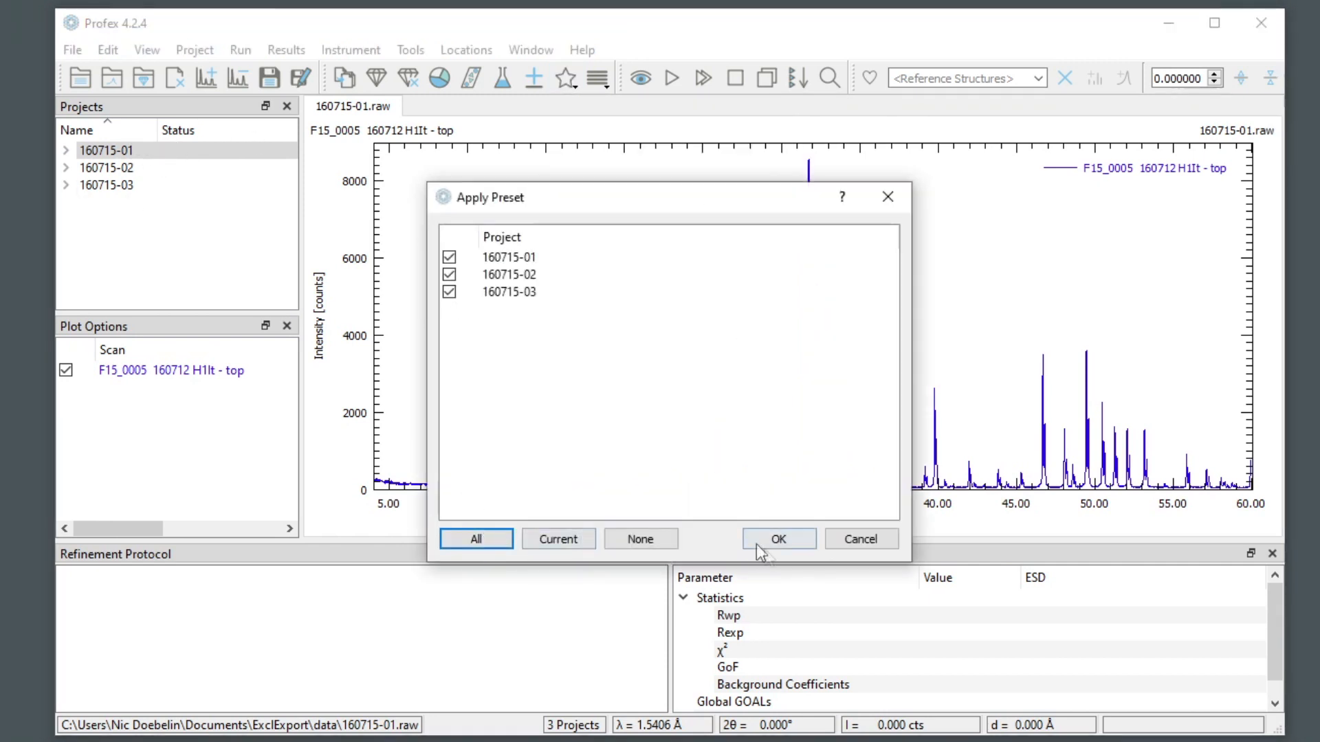
{"action": "left_click", "coordinate": [779, 539]}
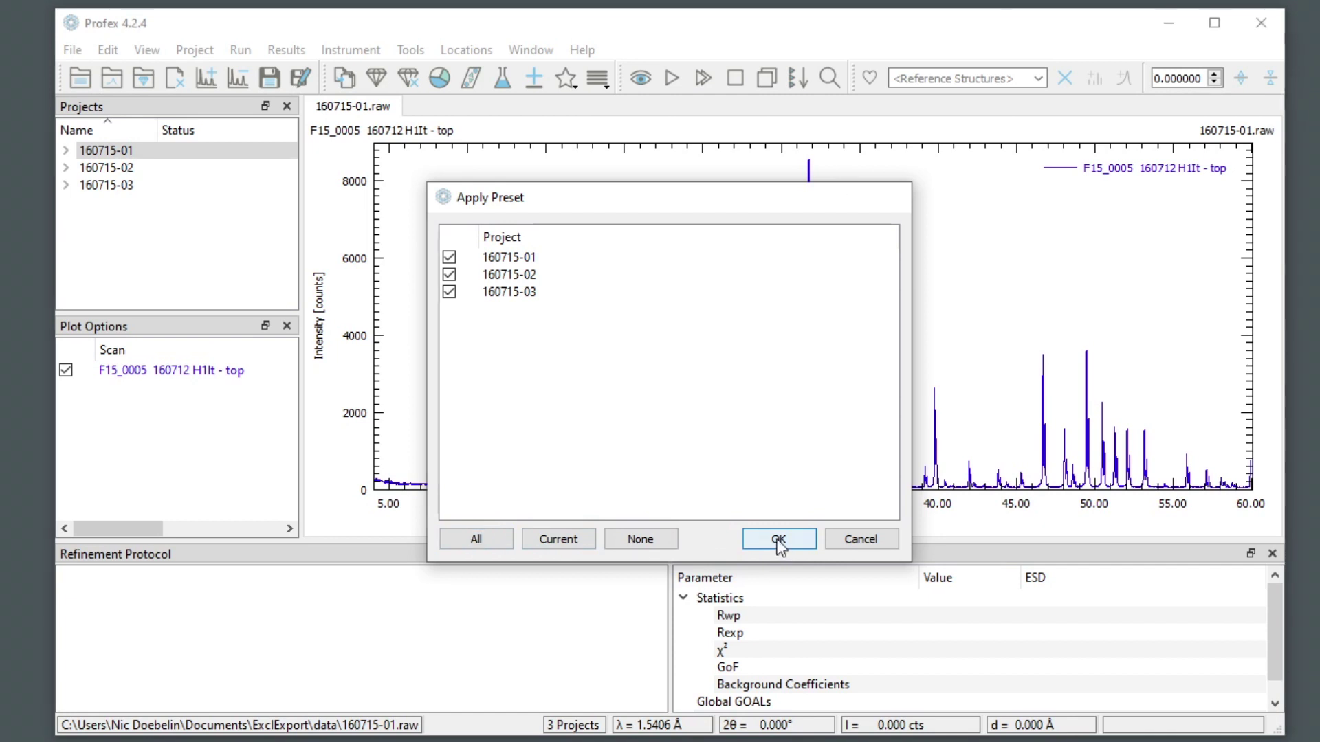
Step: Start batch refinement on all three projects, beginning with 160715-01
{"action": "left_click", "coordinate": [703, 79]}
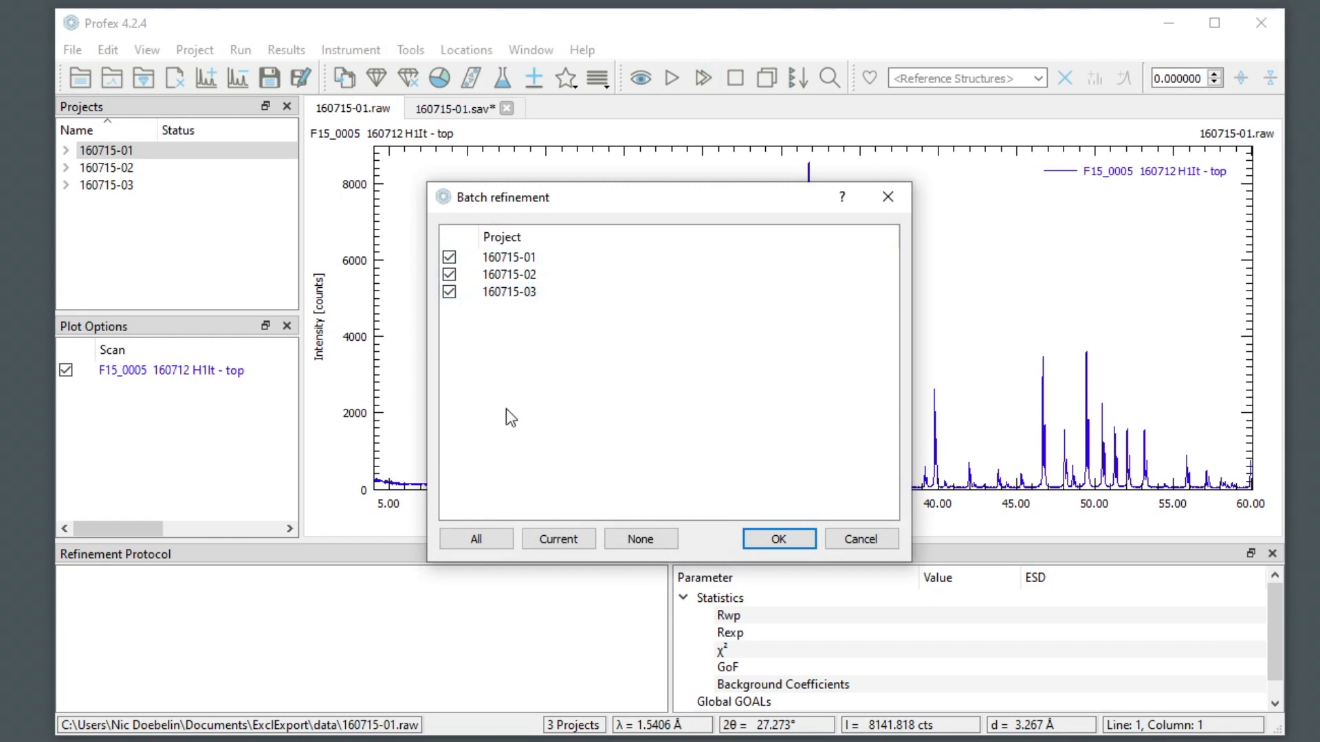
{"action": "left_click", "coordinate": [780, 549]}
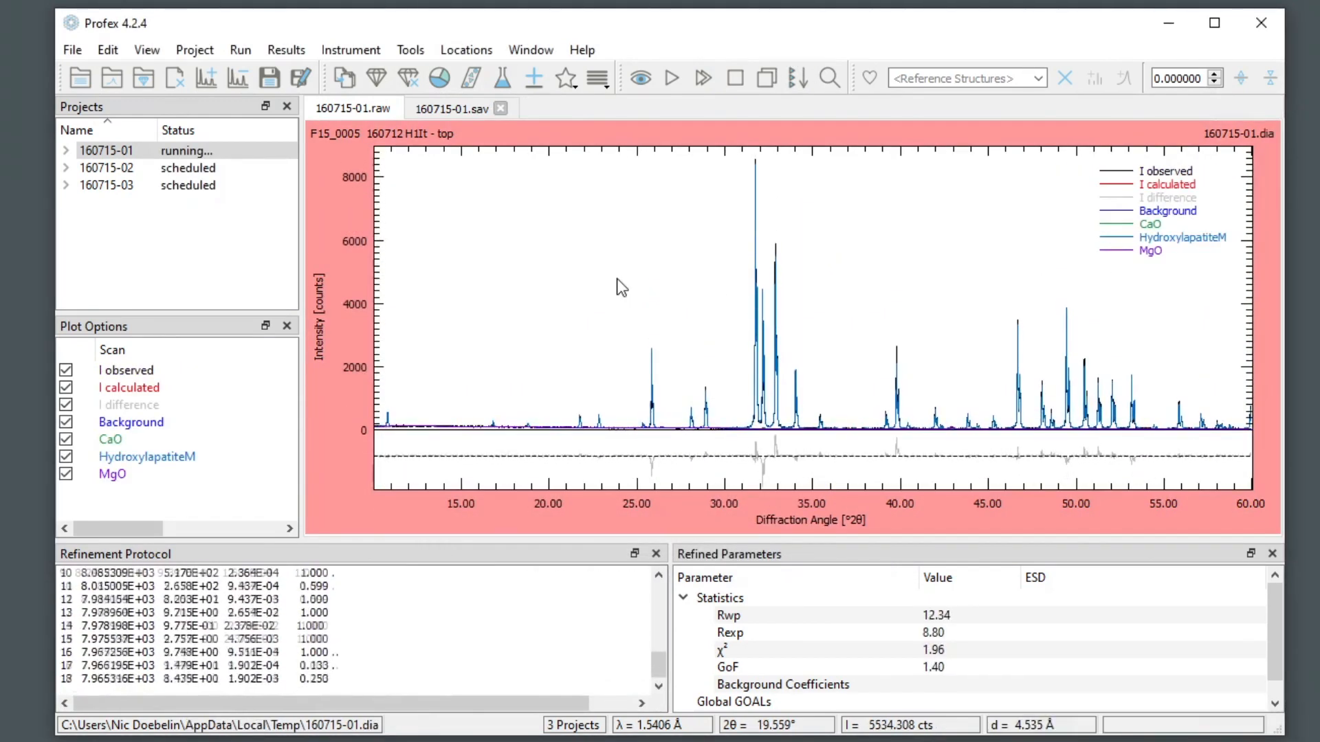
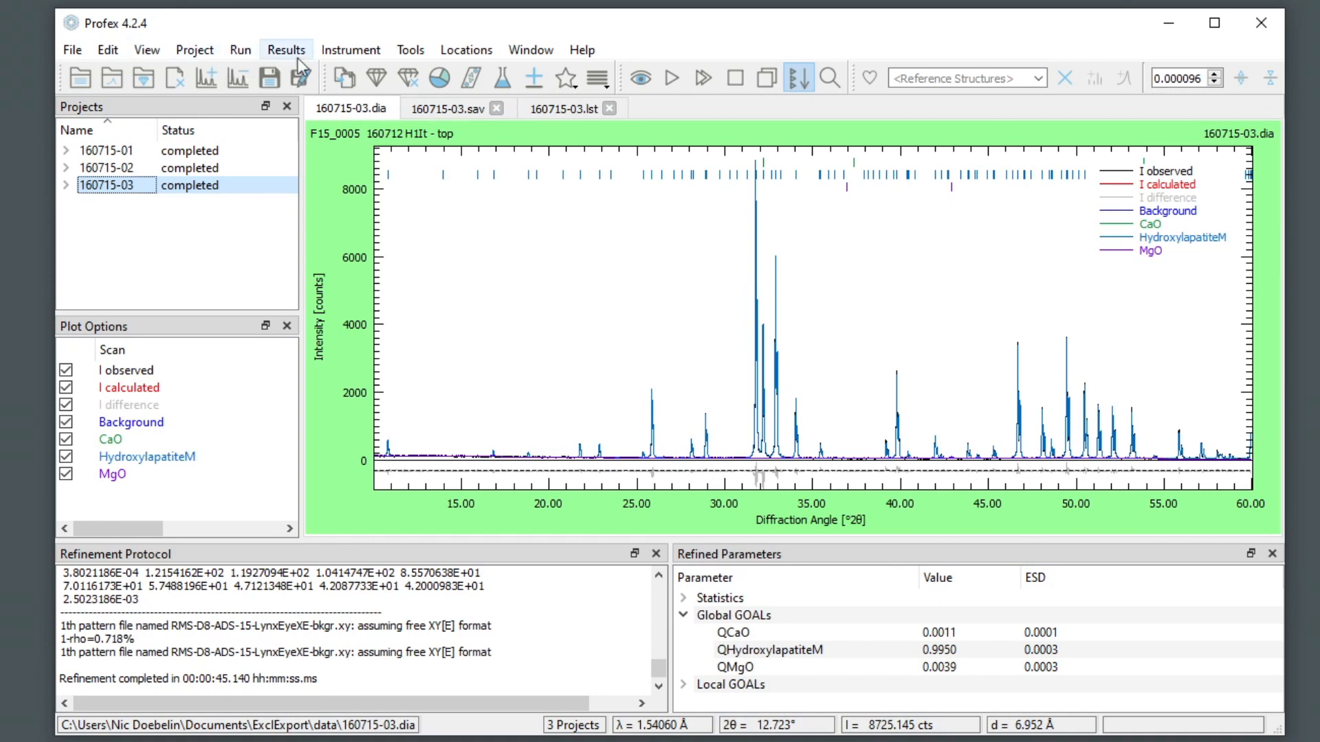
Step: Export projects 160715-01, 160715-02 and 160715-03 to Excel via Results > Export to Excel
{"action": "left_click", "coordinate": [284, 49]}
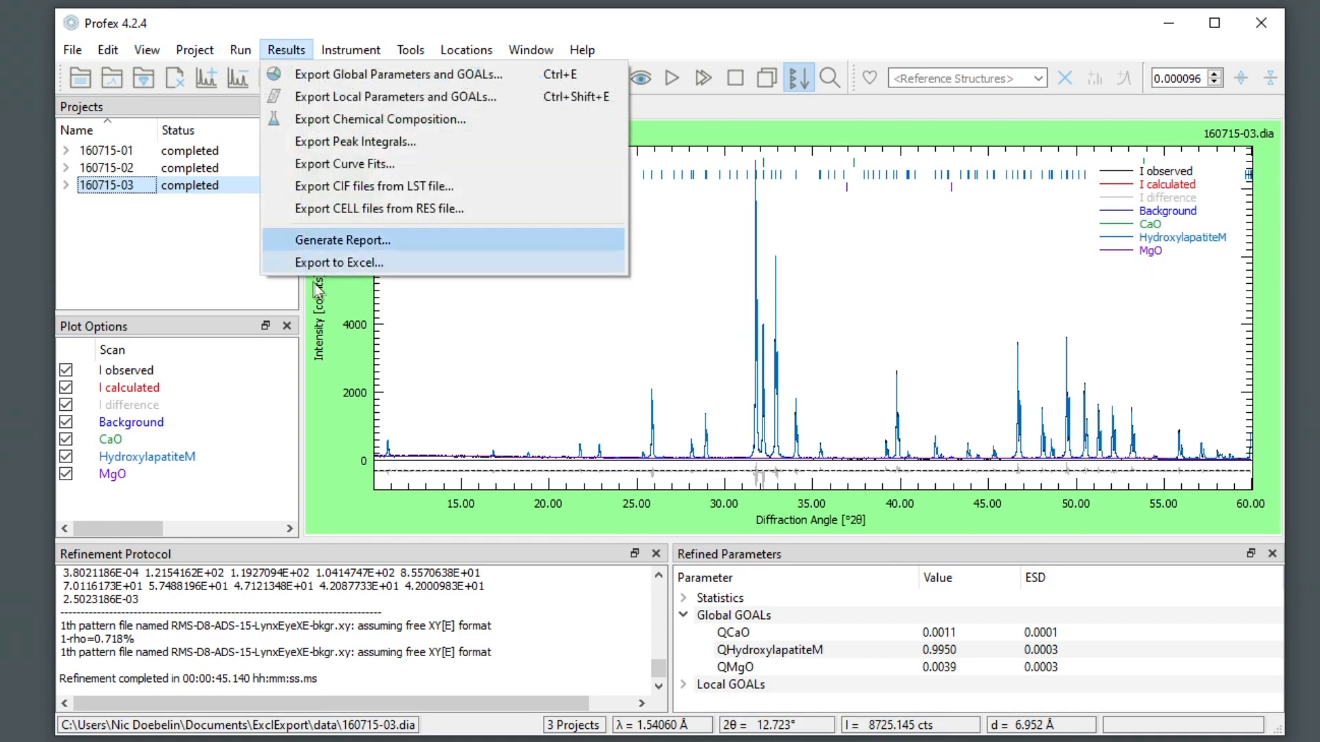
{"action": "left_click", "coordinate": [317, 264]}
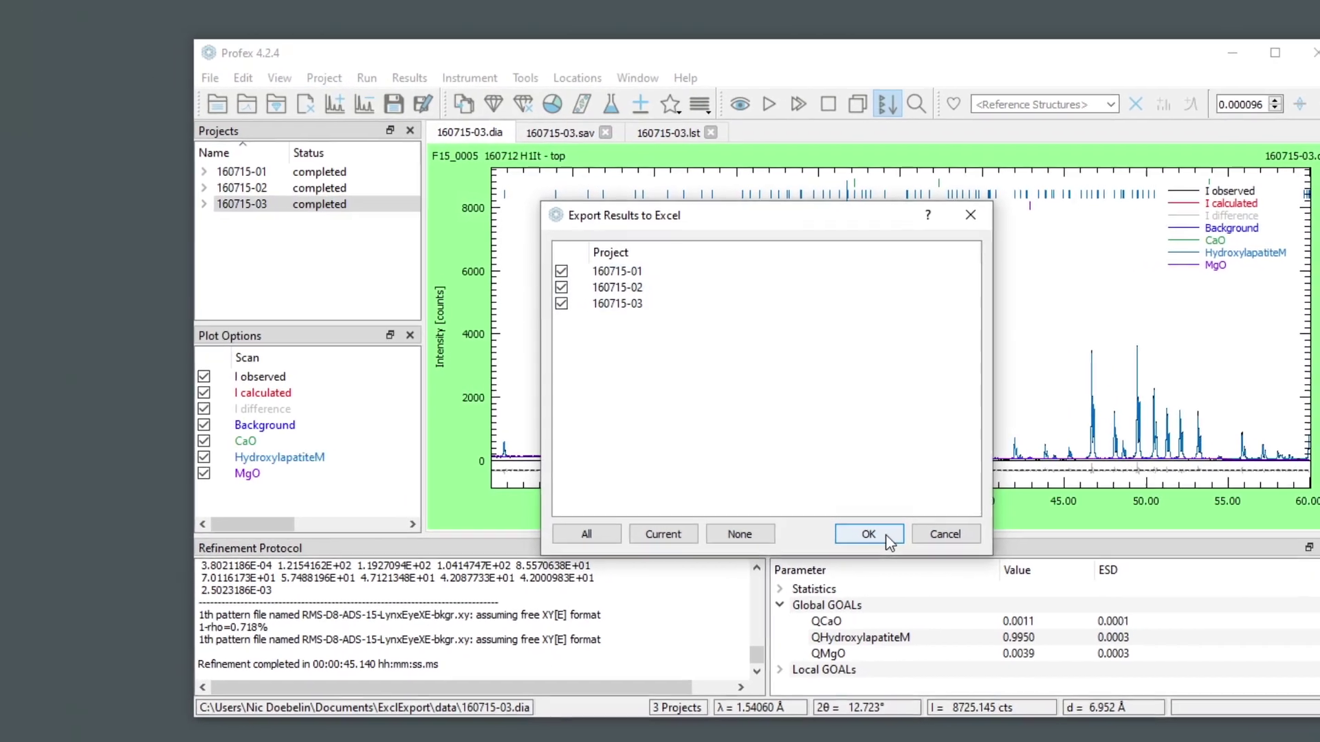
{"action": "left_click", "coordinate": [807, 539]}
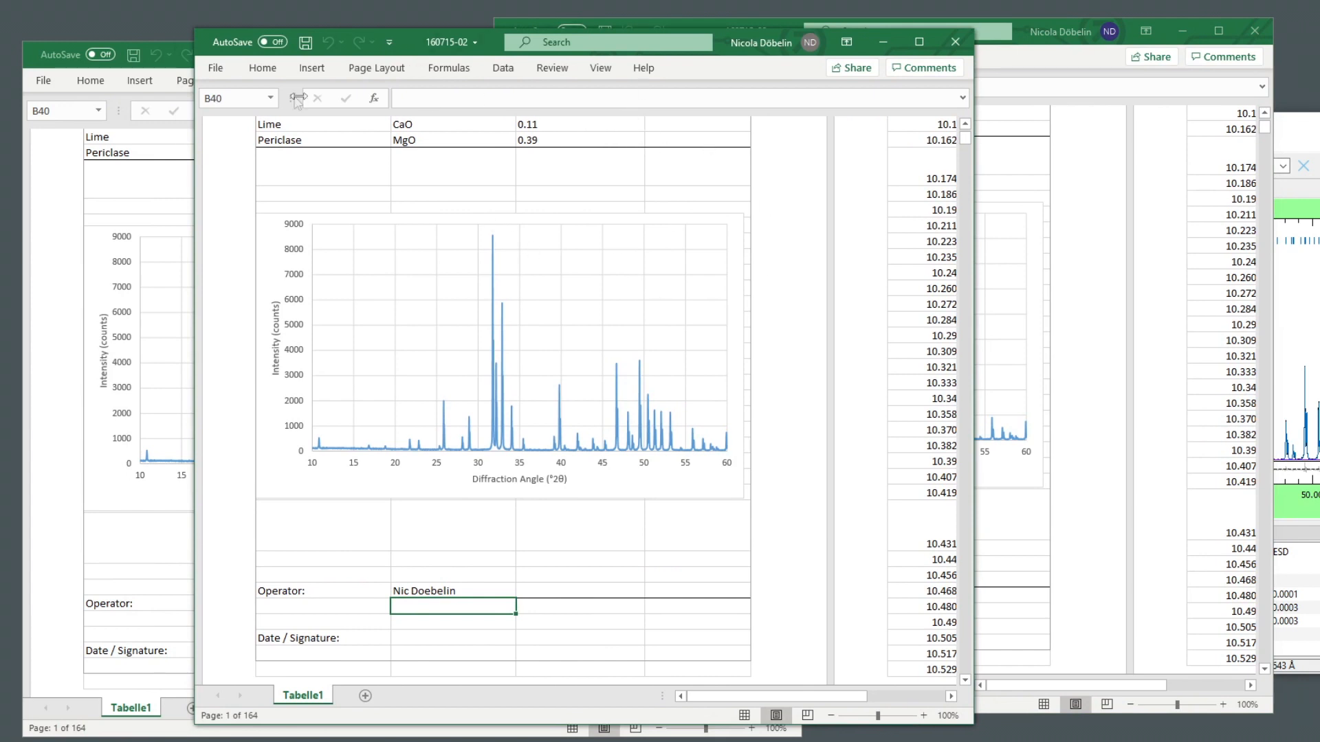
{"action": "scroll", "coordinate": [577, 143], "scroll_direction": "up", "scroll_amount": 5}
Step: Save the 160715-02 test-certificate workbook in Excel and close its window
{"action": "left_click", "coordinate": [405, 326]}
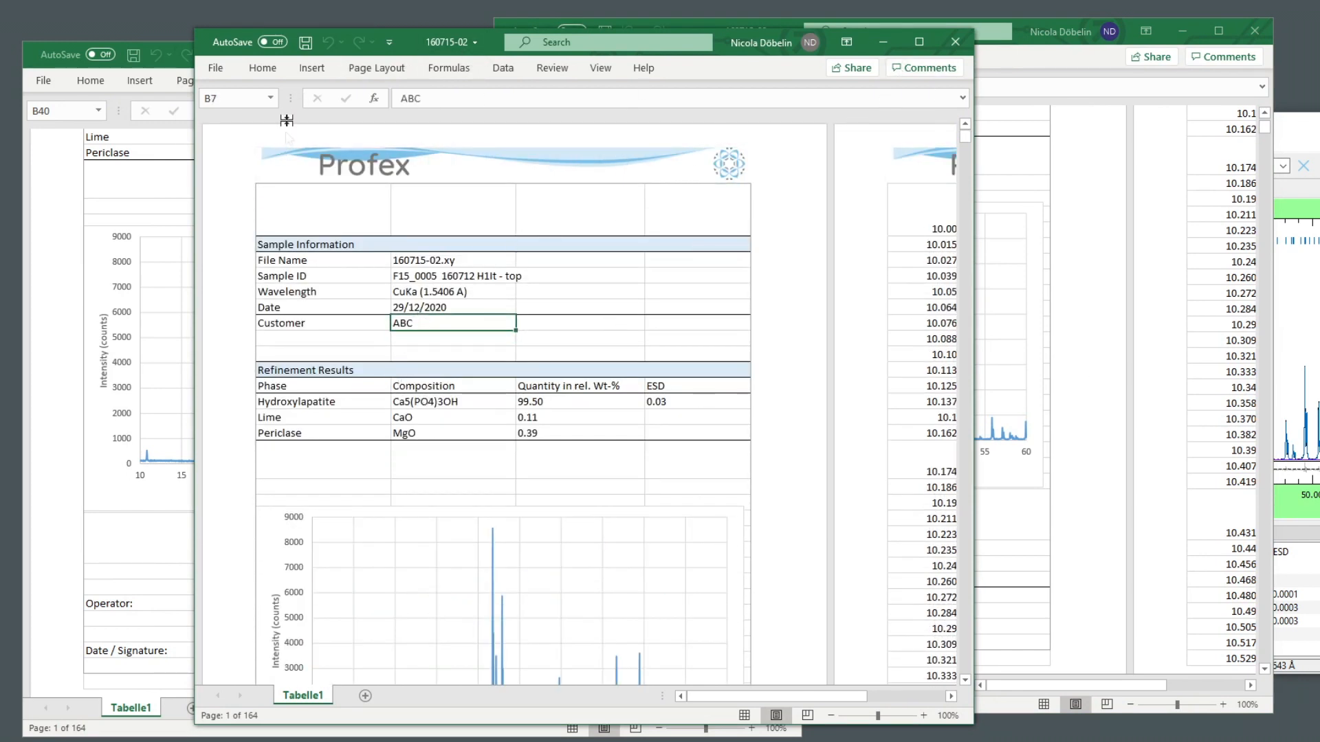
{"action": "left_click", "coordinate": [304, 46]}
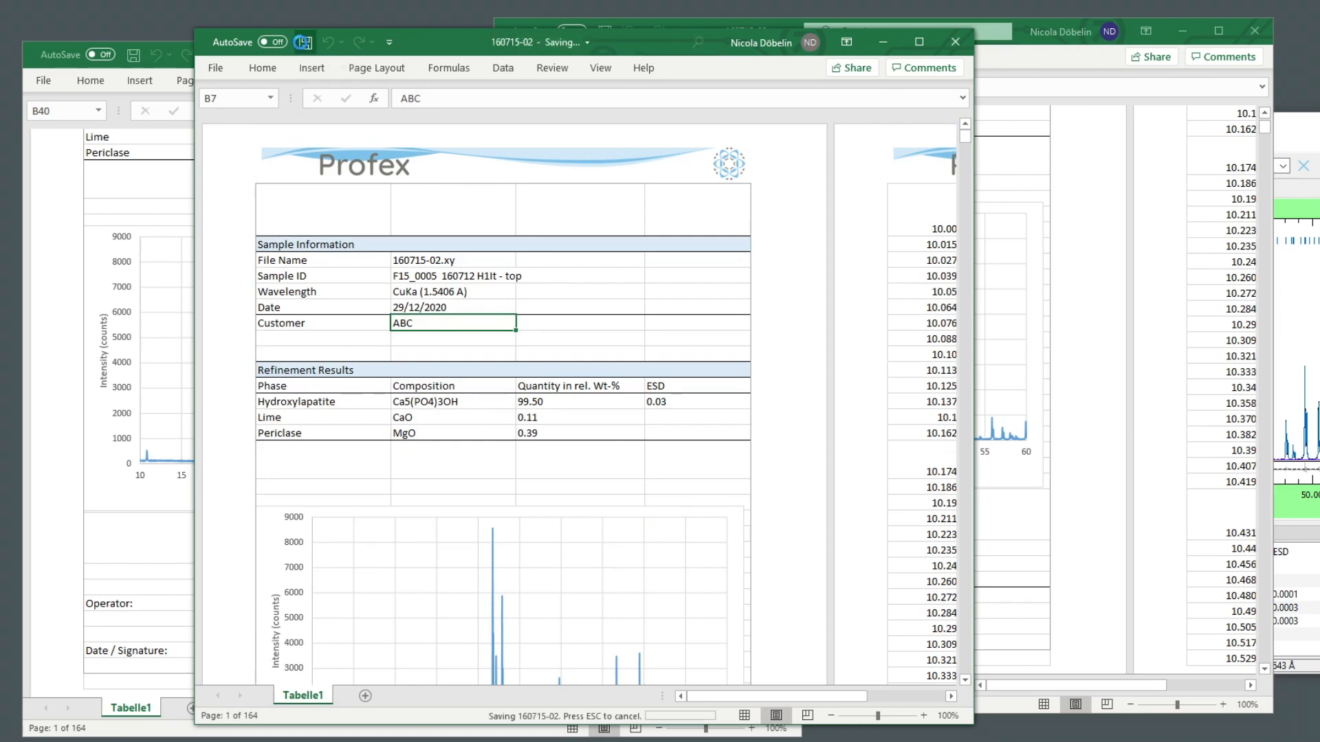
{"action": "left_click", "coordinate": [955, 42]}
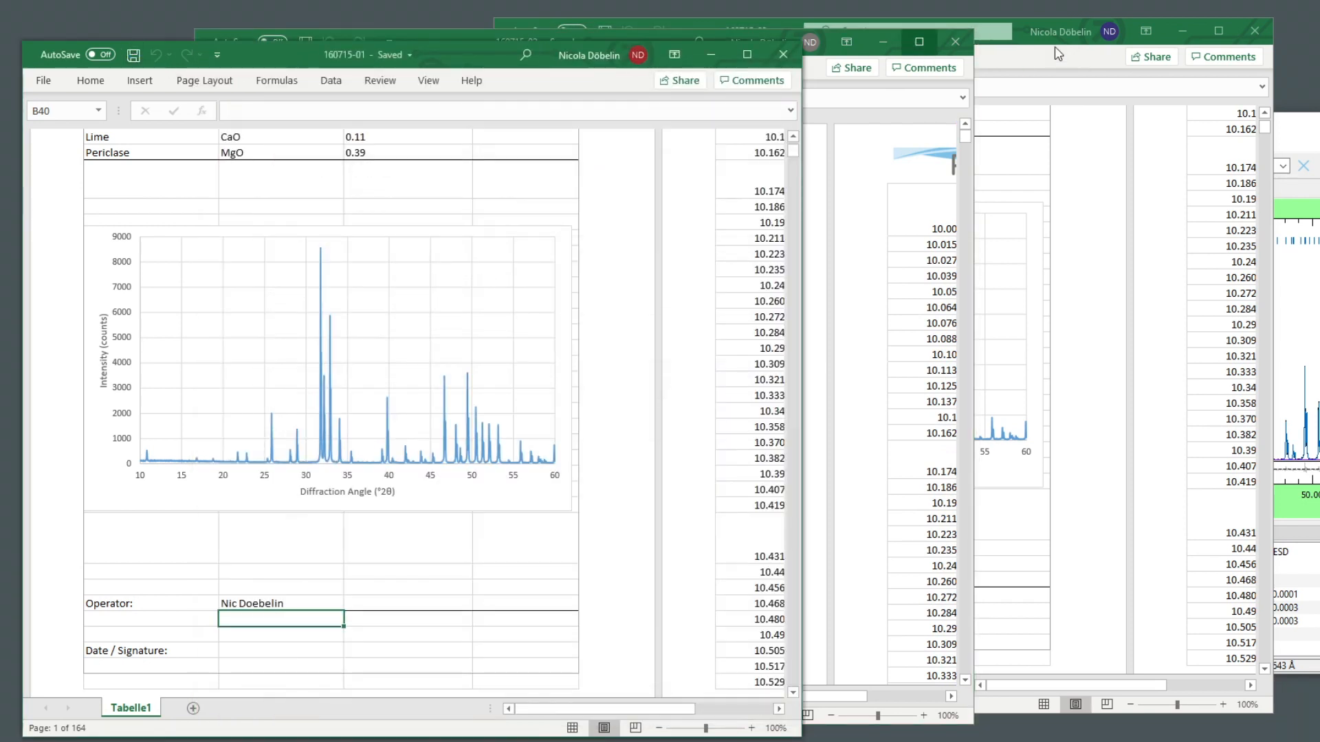
Step: Bring the 160715-03 workbook forward, save it and close it, returning to Profex
{"action": "left_click", "coordinate": [1034, 176]}
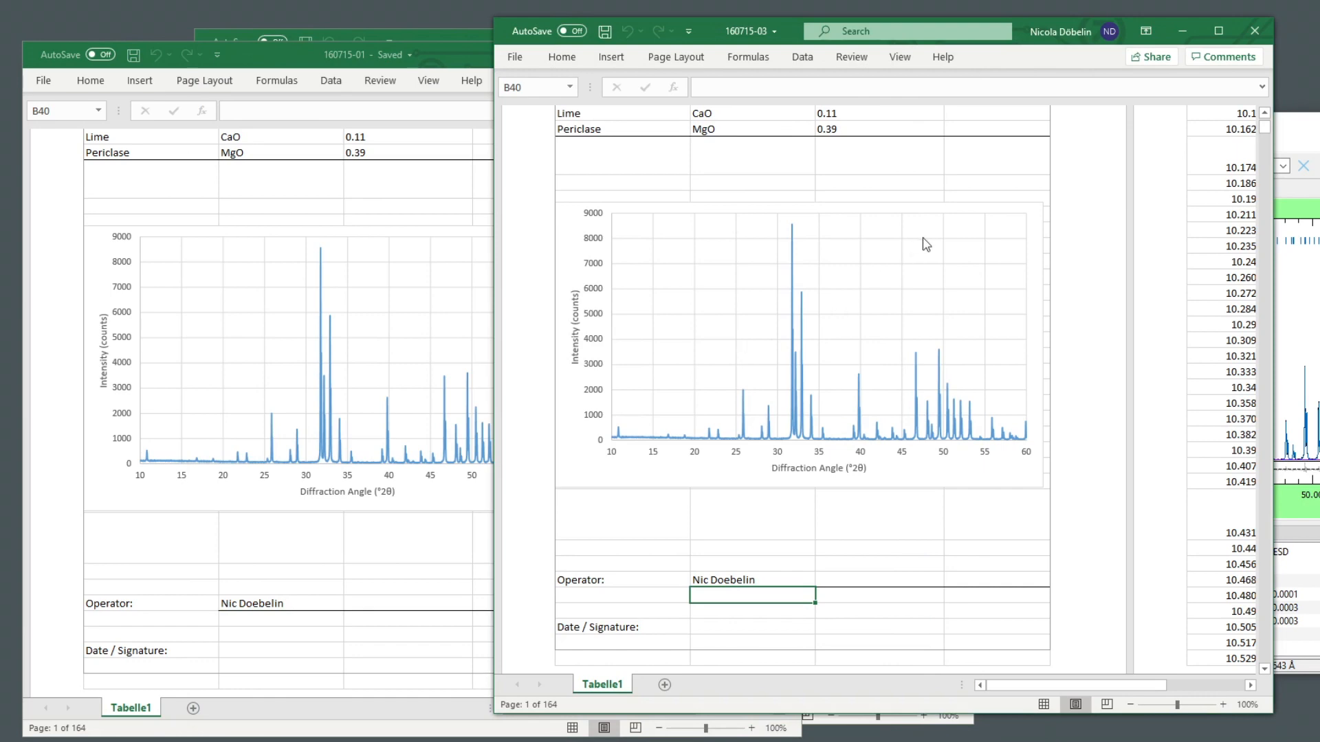
{"action": "scroll", "coordinate": [926, 245], "scroll_direction": "up", "scroll_amount": 5}
{"action": "left_click", "coordinate": [605, 31]}
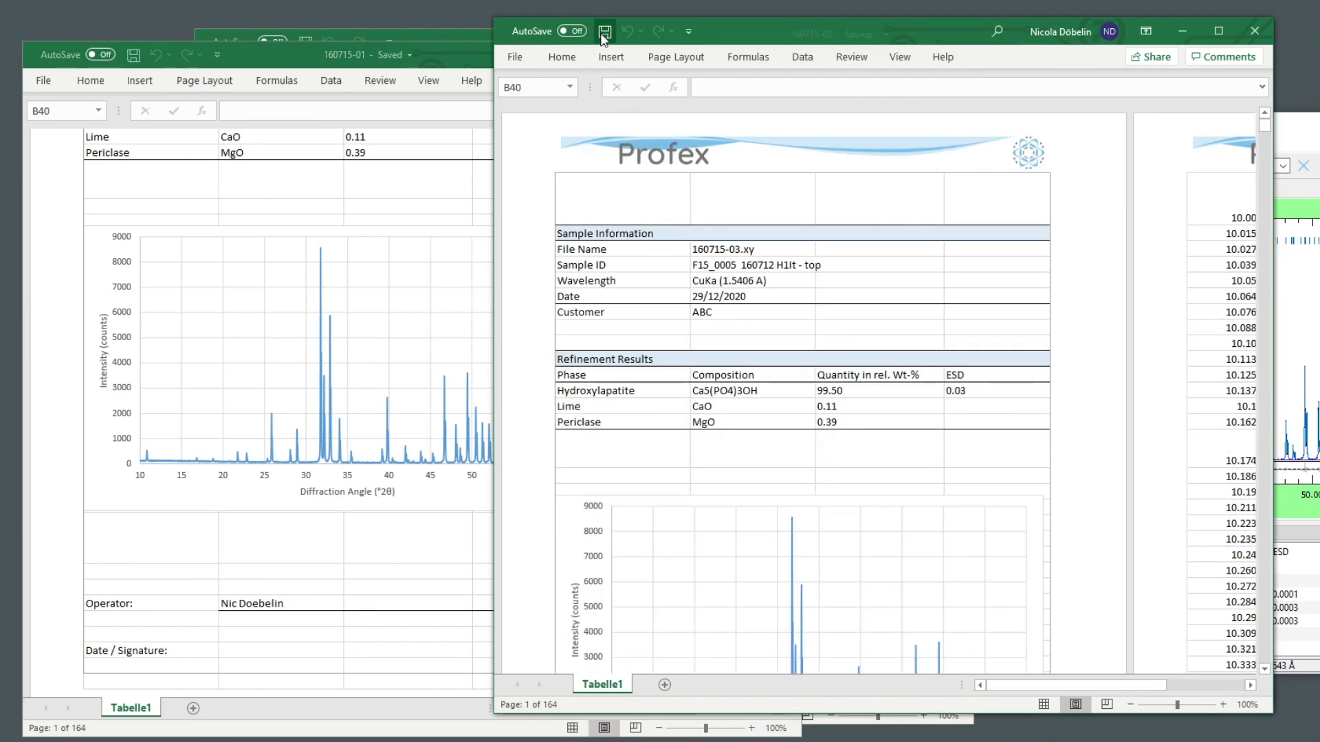
{"action": "left_click", "coordinate": [1254, 31]}
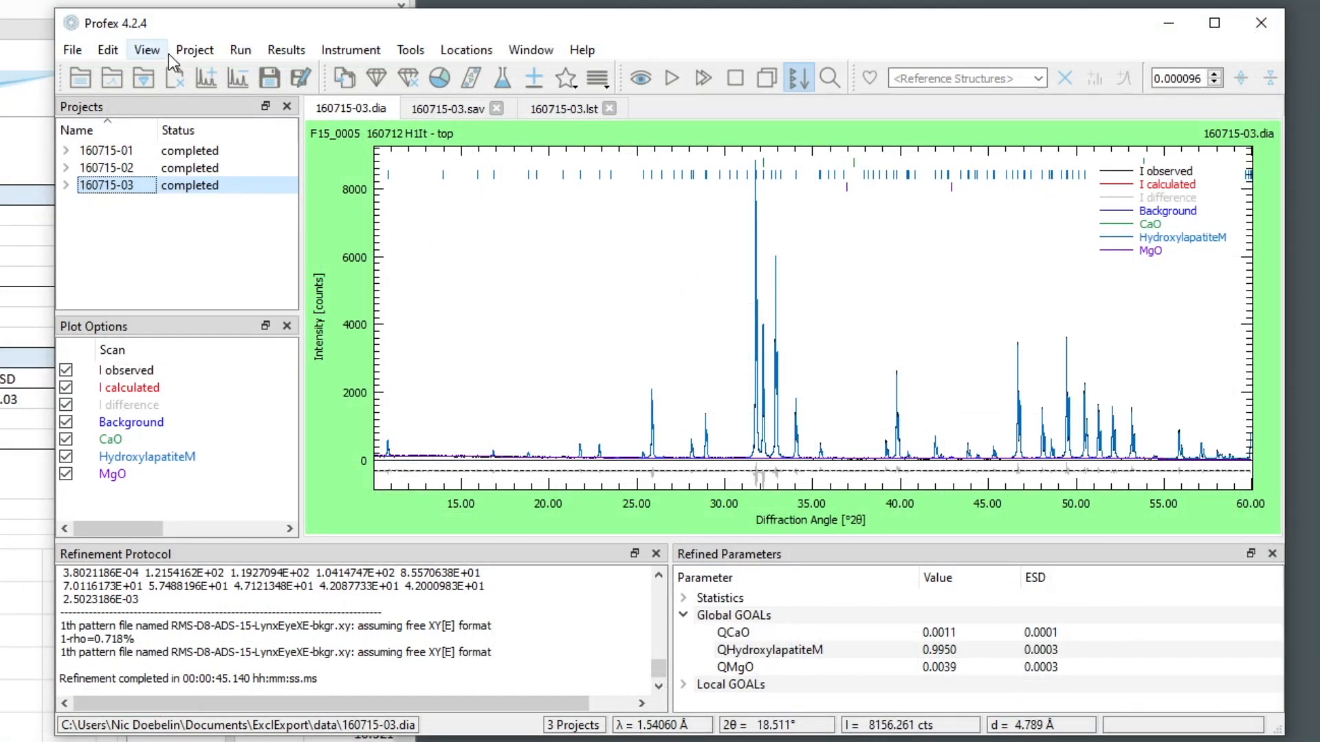
Step: Show the Edit Excel Export dialog with parameter-to-worksheet row/column mappings via Project menu
{"action": "left_click", "coordinate": [193, 52]}
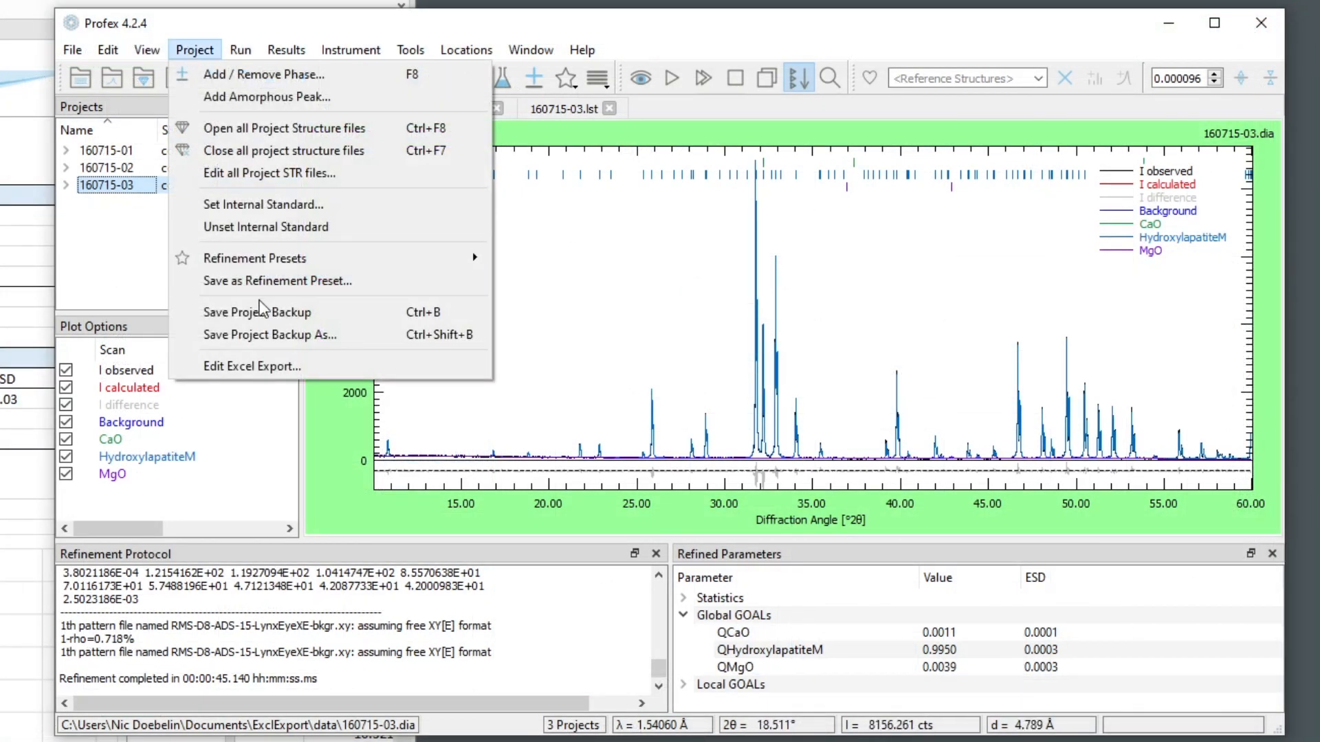
{"action": "left_click", "coordinate": [284, 367]}
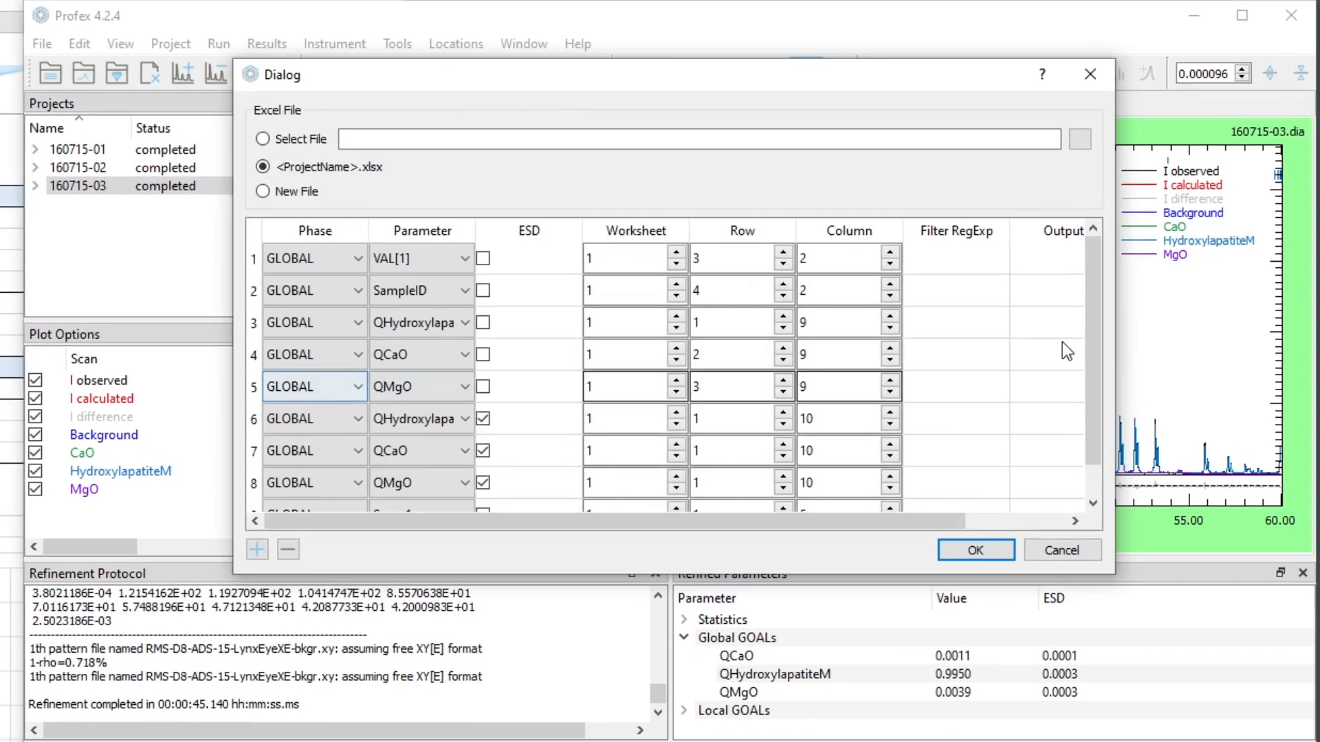